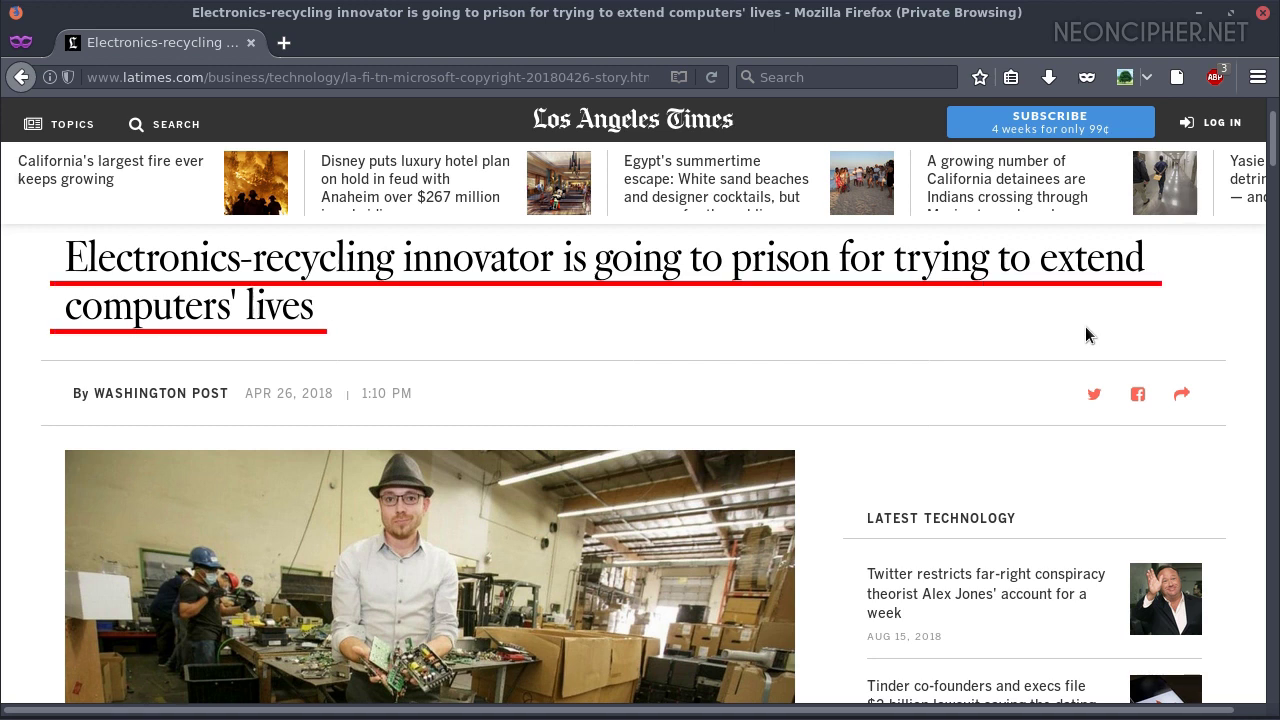
# Scroll Debian's 3.4 Meeting Minimum Hardware Requirements page and draw an orange filled rectangle over it
pyautogui.scroll(-20, 830, 470)
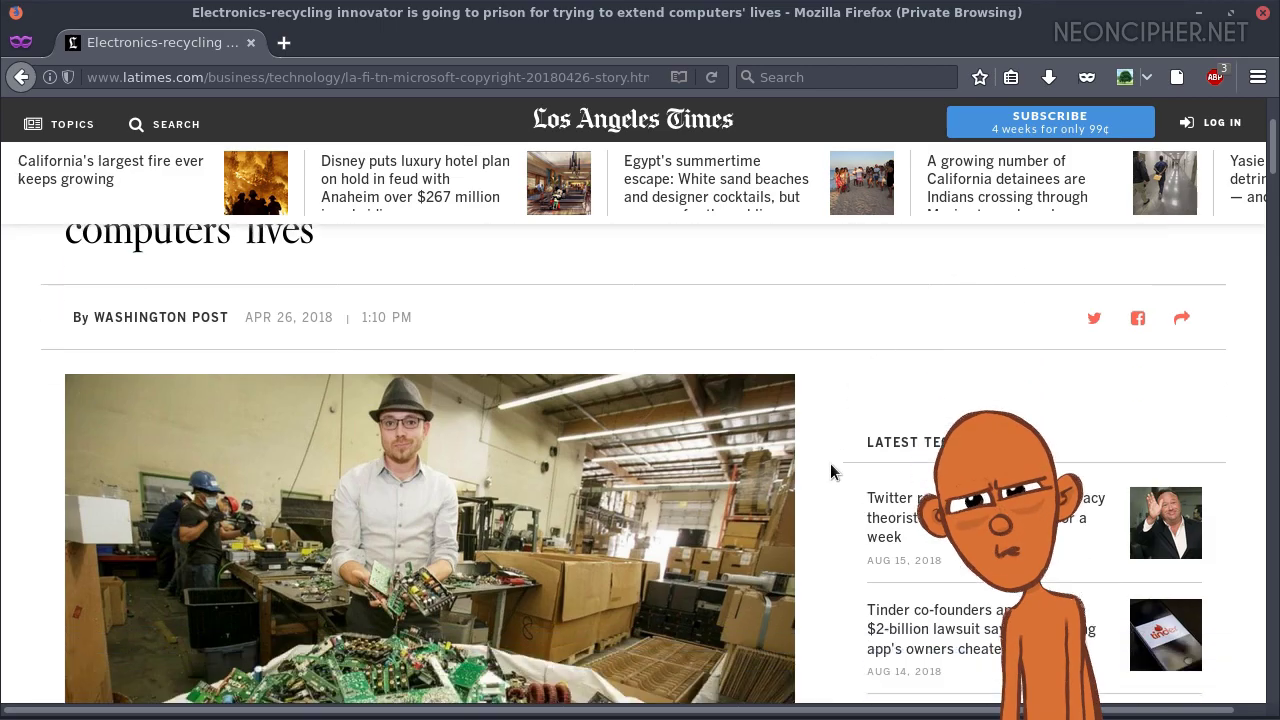
pyautogui.scroll(-5, 828, 472)
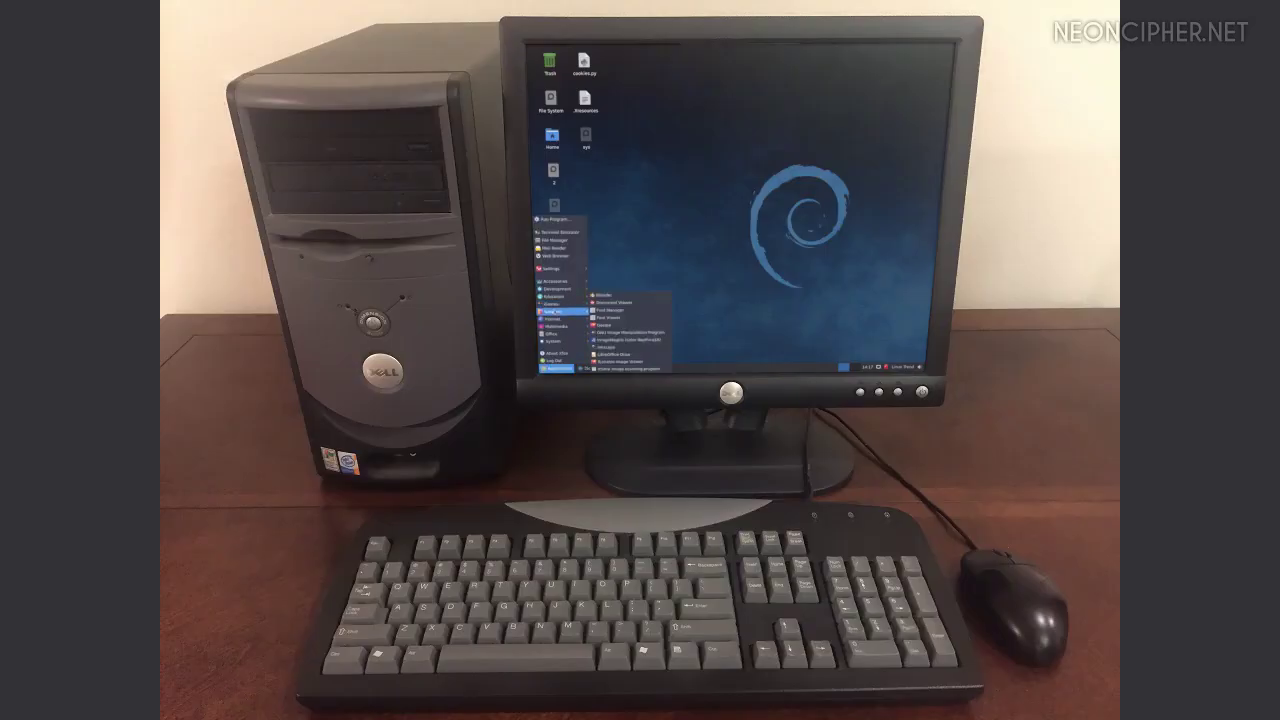
pyautogui.moveTo(646, 156); pyautogui.dragTo(821, 295)
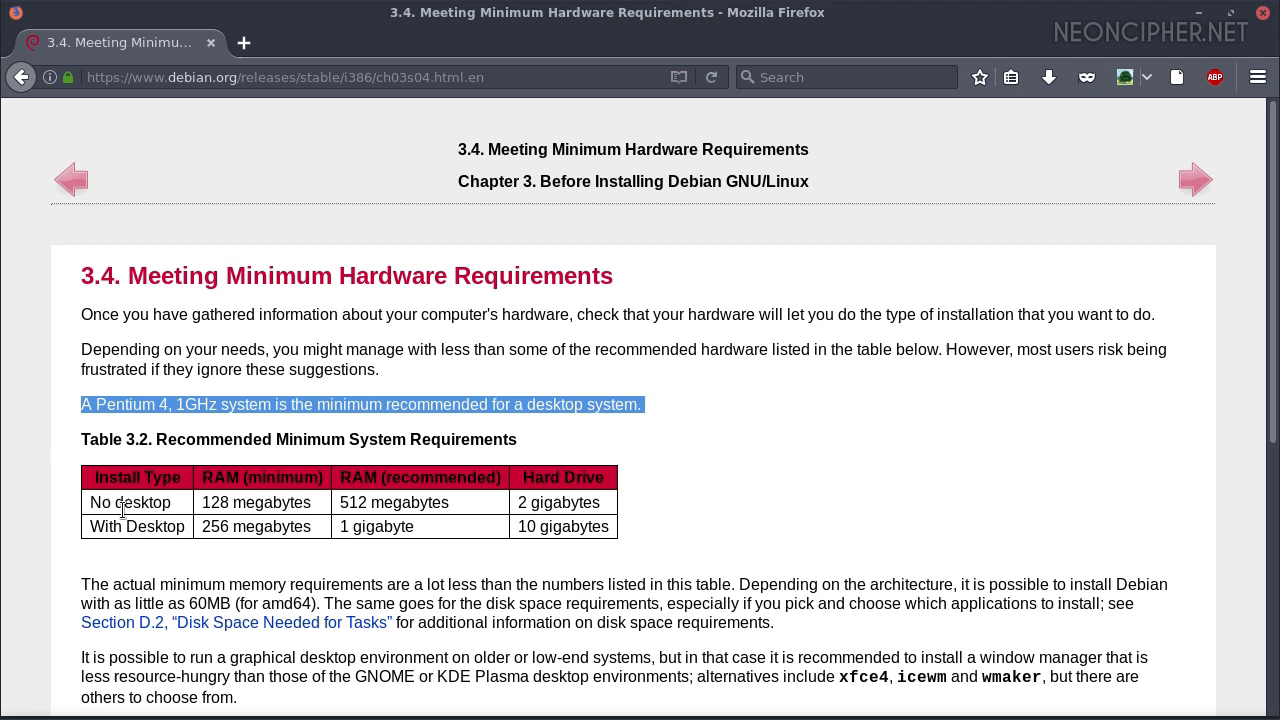
# Highlight Table 3.2's With Desktop row: 256 megabytes, 1 gigabyte, 10 gigabytes
pyautogui.moveTo(88, 533); pyautogui.dragTo(116, 527)
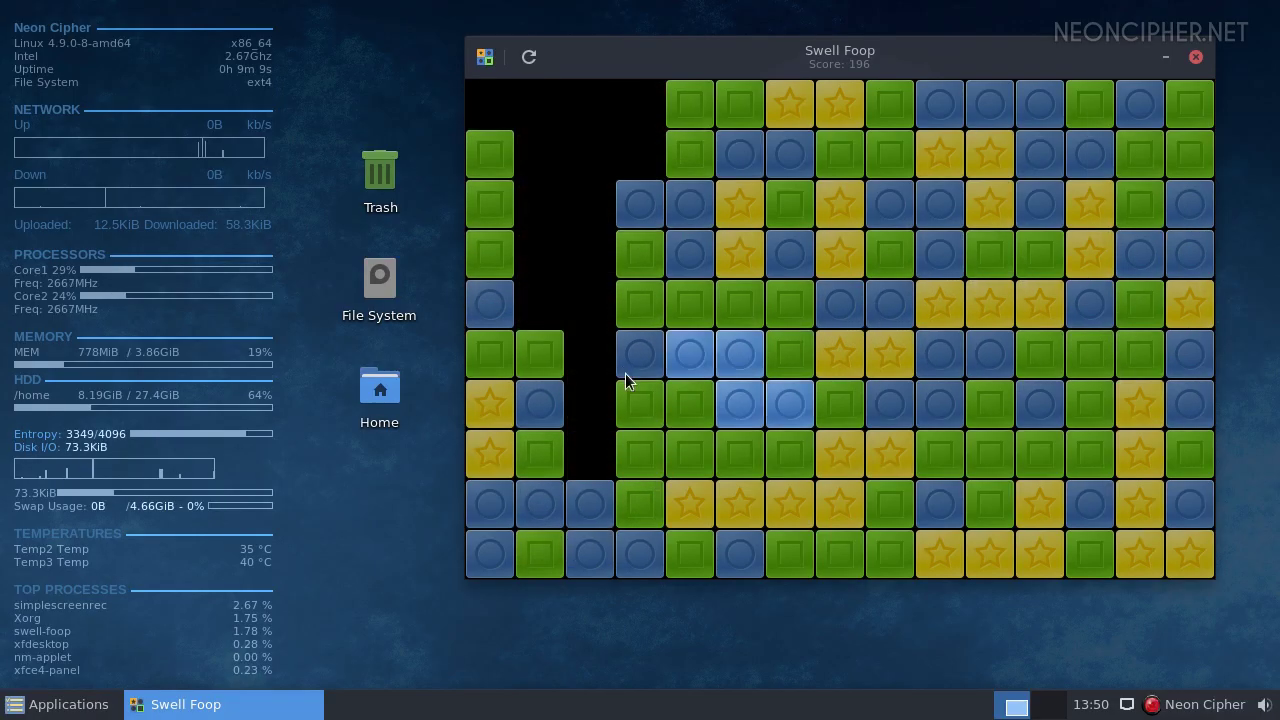
# Clear the yellow star group and the large blue group, raising the score to 418
pyautogui.click(805, 508)
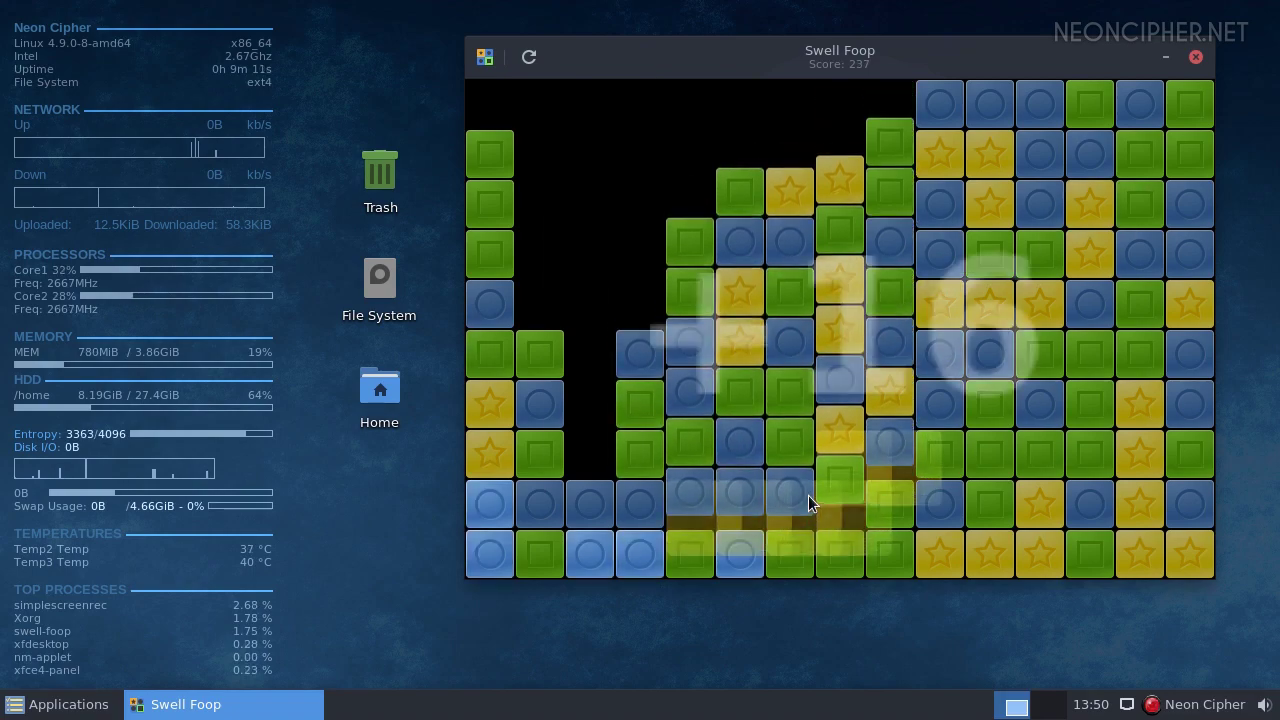
pyautogui.click(737, 500)
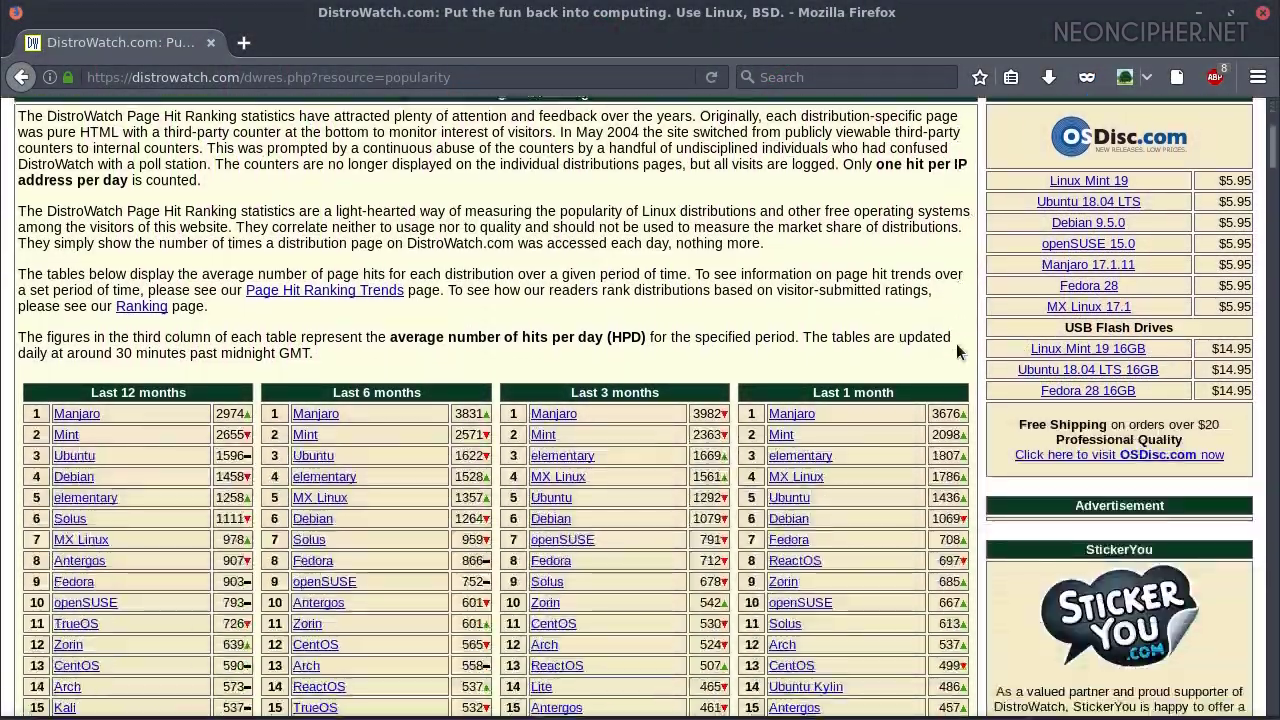
pyautogui.scroll(-20, 956, 343)
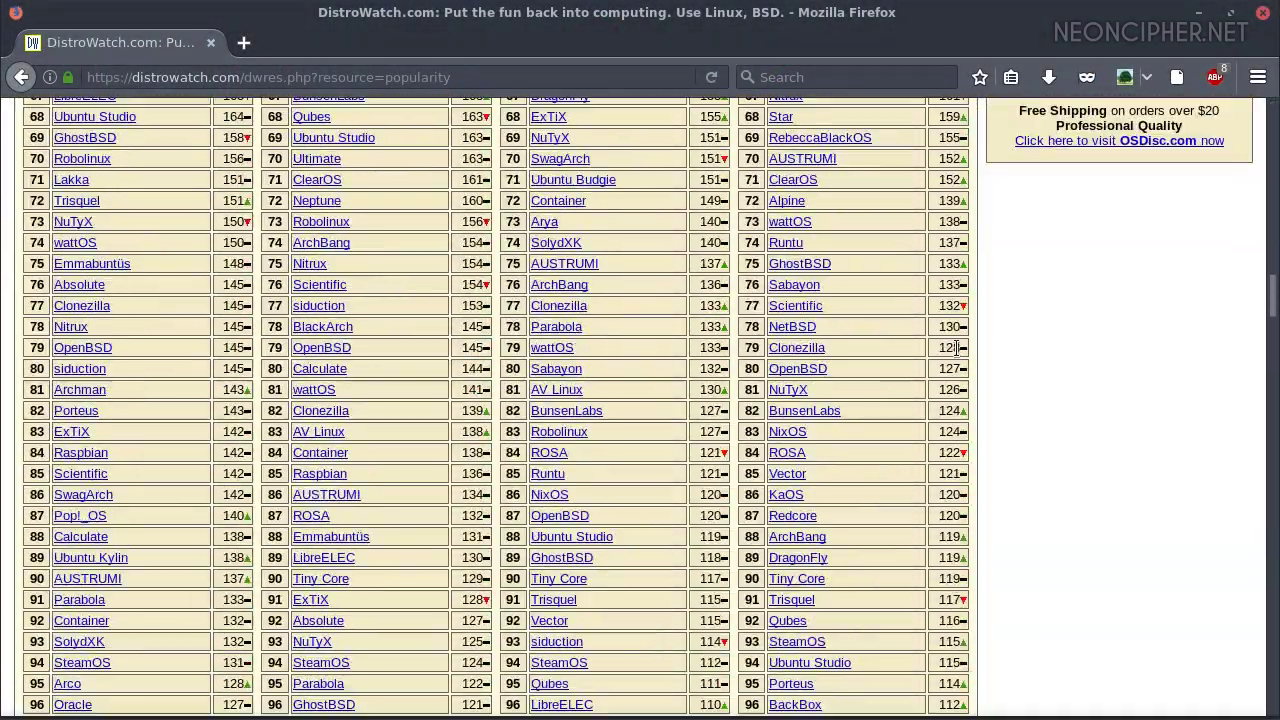
pyautogui.scroll(-20, 956, 347)
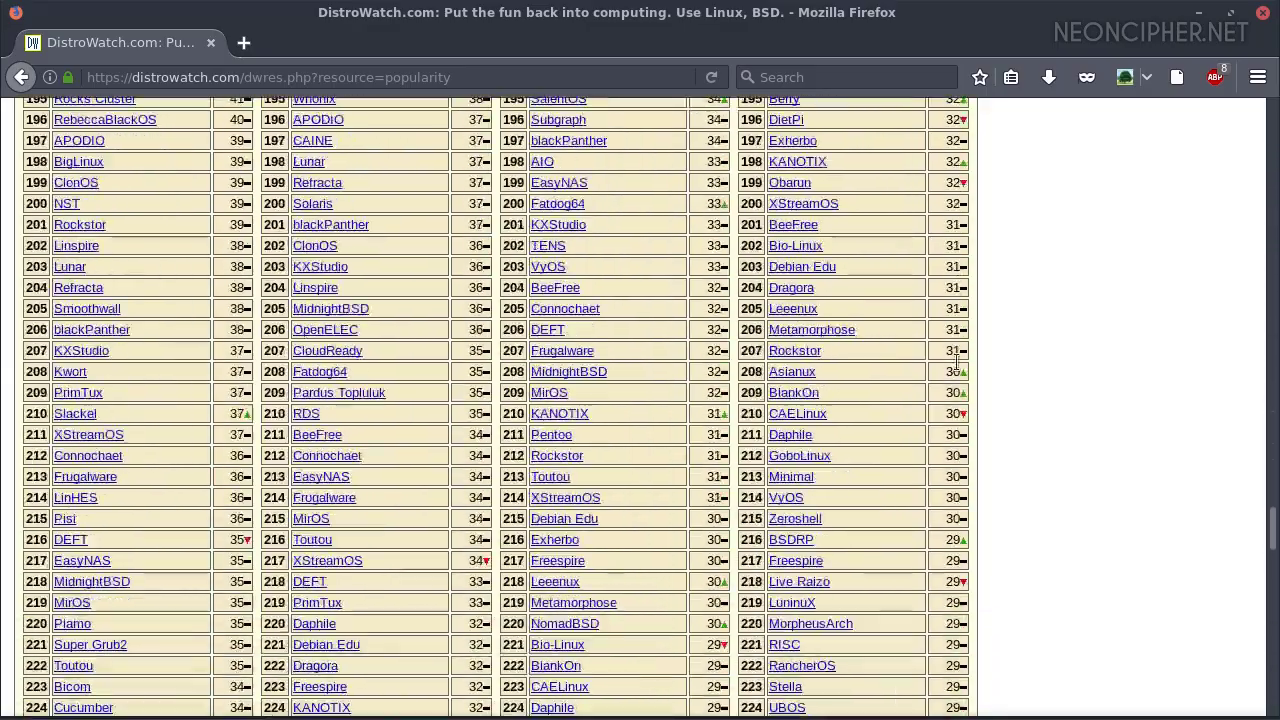
pyautogui.scroll(-20, 957, 364)
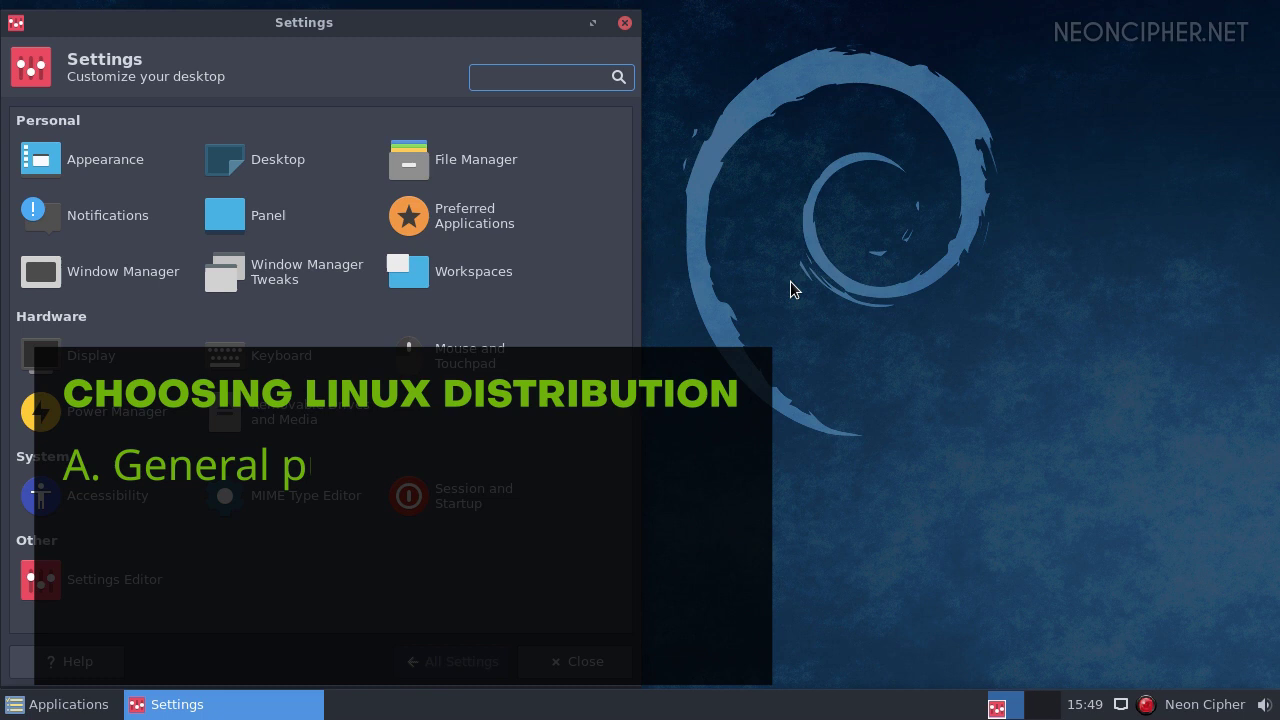
# In Settings Editor, view the keyboards, thunar, thunar-volman and xfce4-desktop channel properties
pyautogui.click(89, 582)
pyautogui.click(52, 143)
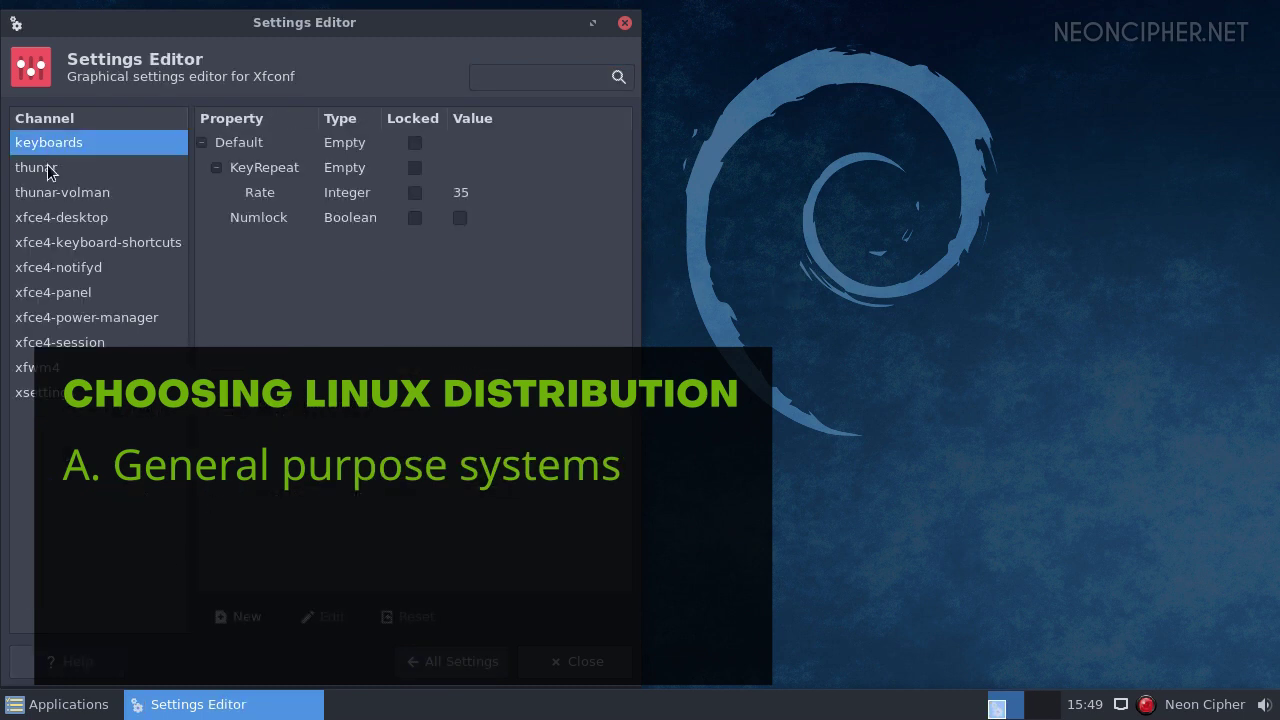
pyautogui.click(50, 170)
pyautogui.click(46, 192)
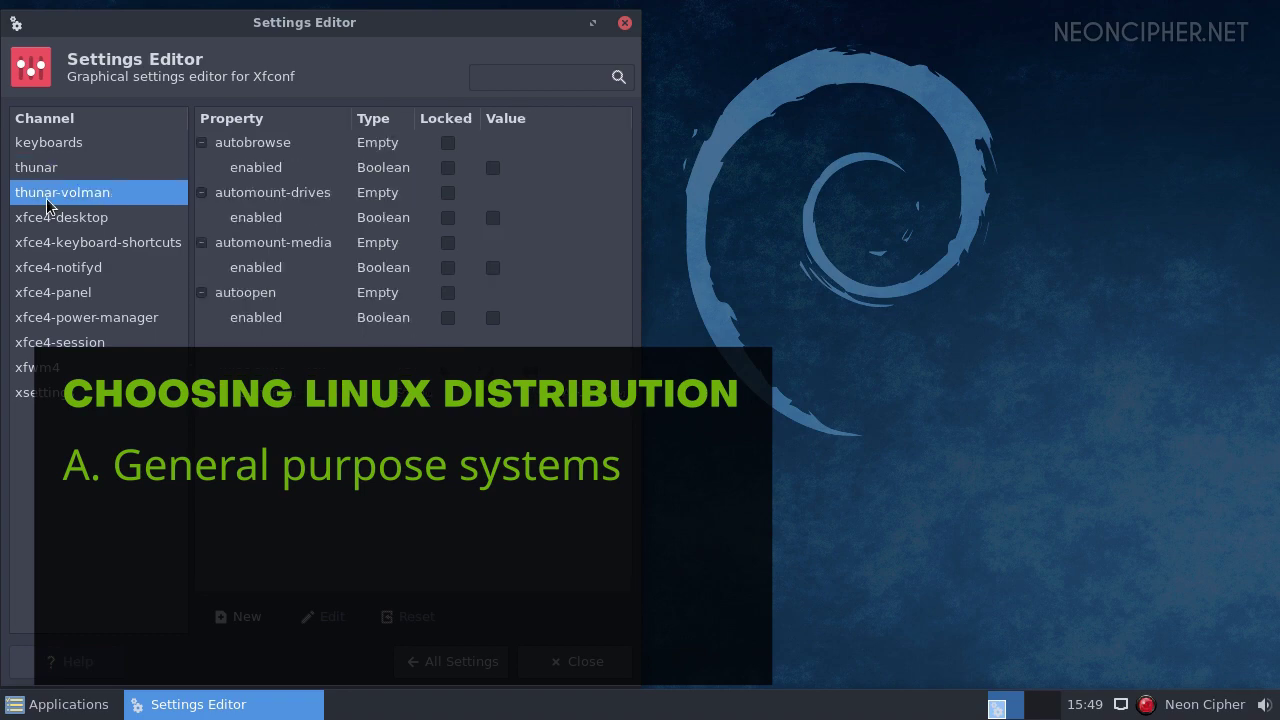
pyautogui.click(47, 219)
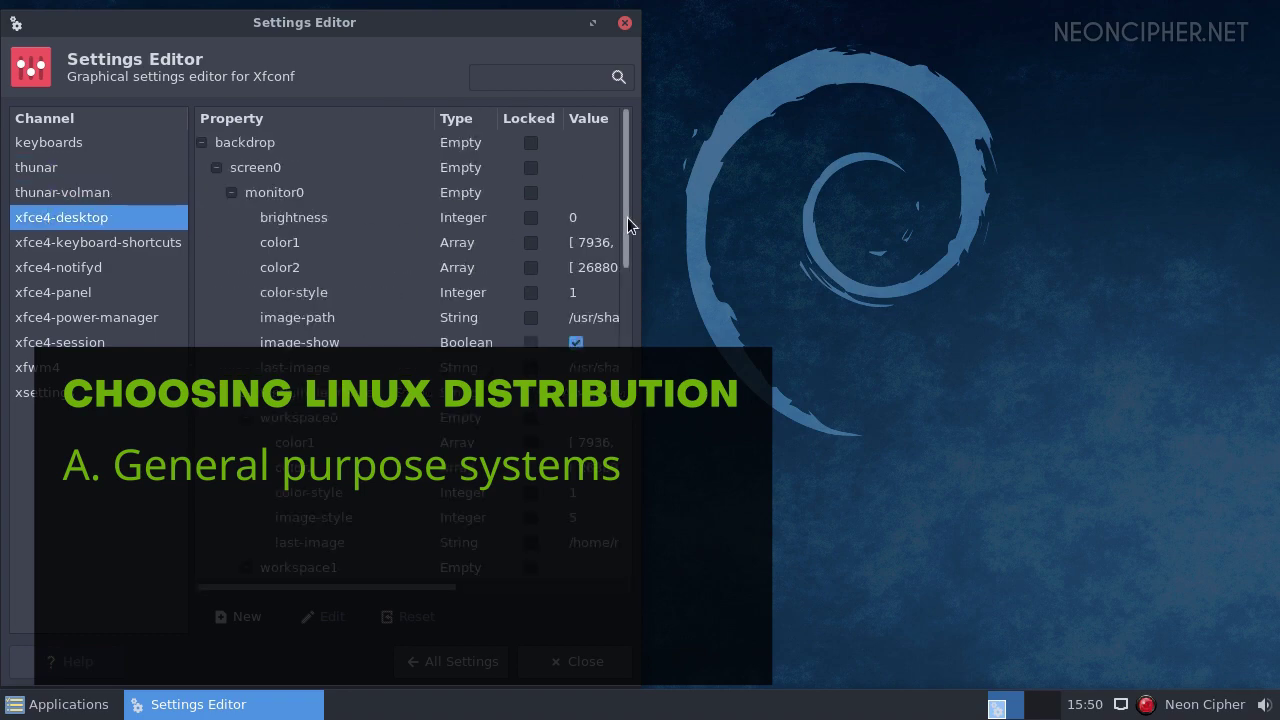
# Go to the antiX download page and download the antiX-17.1_x64-full.iso image
pyautogui.moveTo(627, 217); pyautogui.dragTo(623, 268)
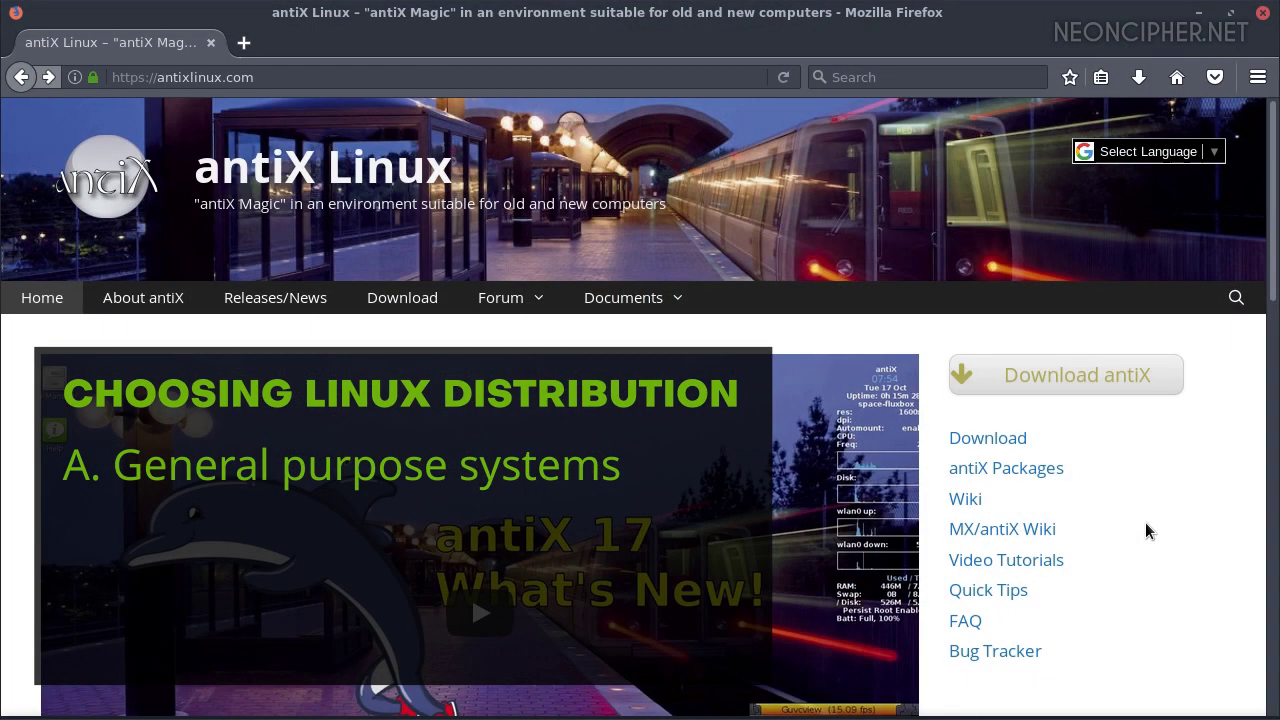
pyautogui.click(409, 292)
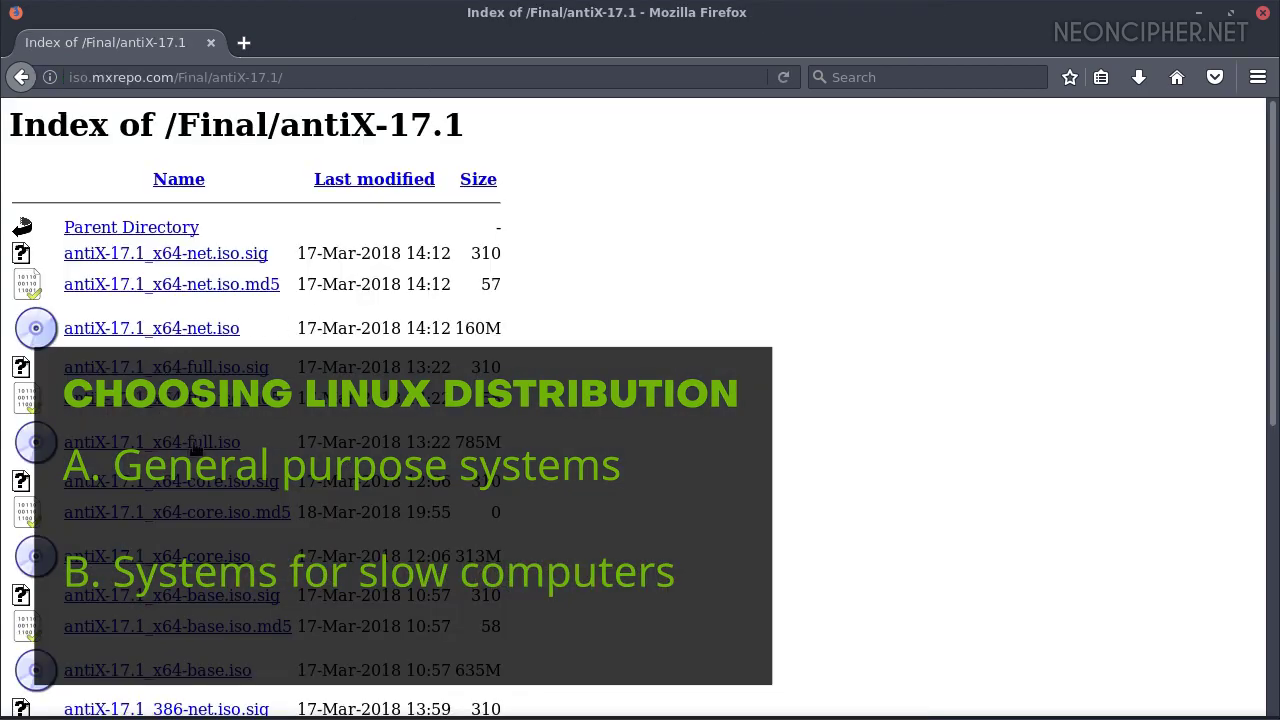
pyautogui.click(195, 445)
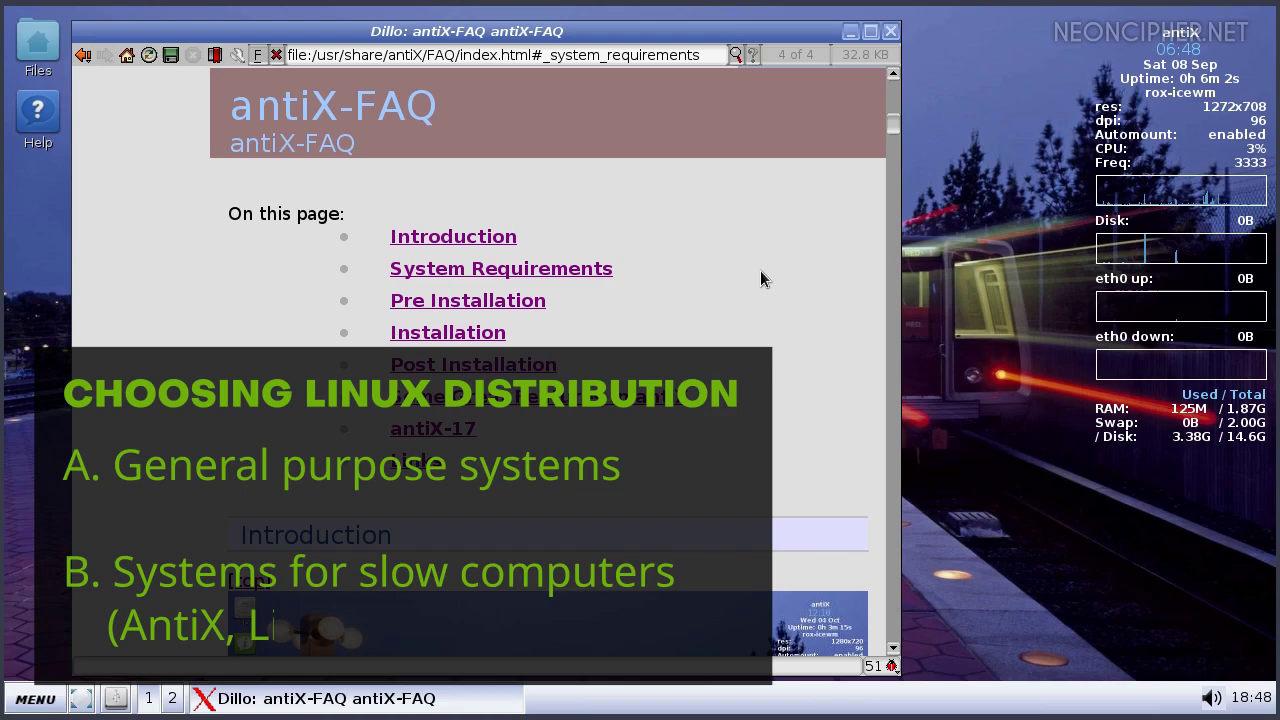
# Jump to the antiX FAQ's Introduction section in Dillo and scroll through it
pyautogui.click(430, 240)
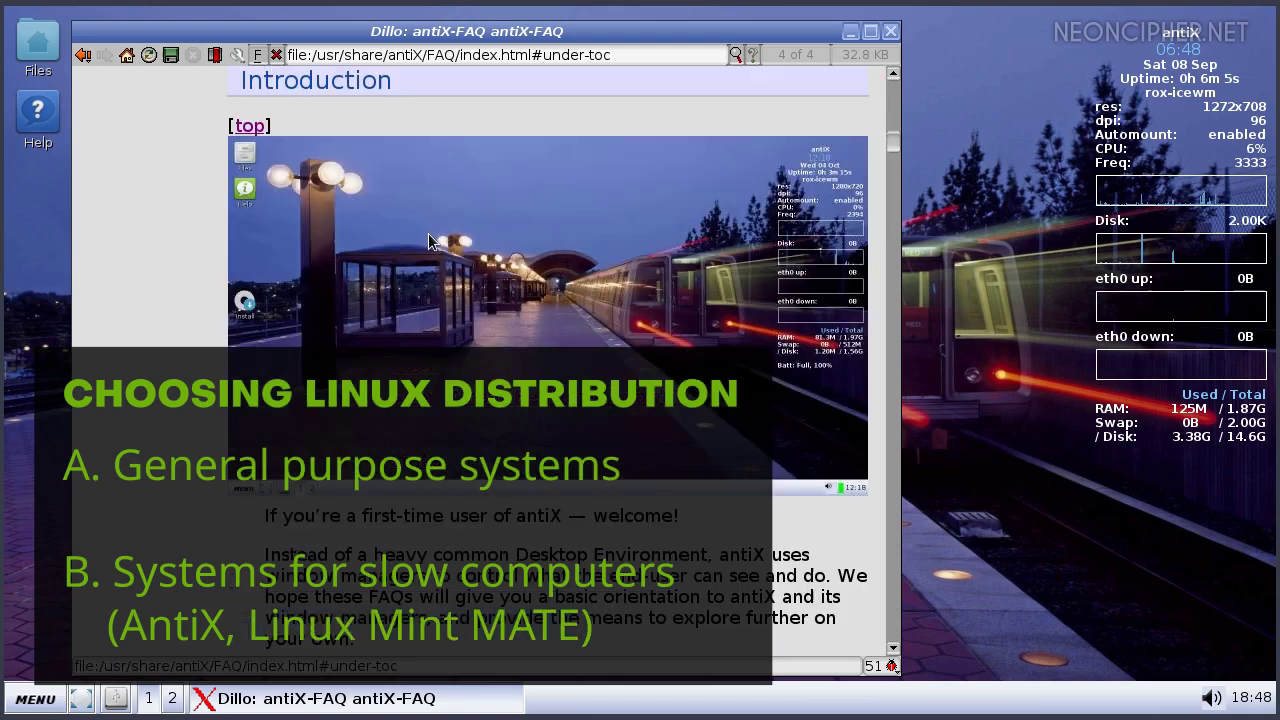
pyautogui.scroll(-10, 435, 240)
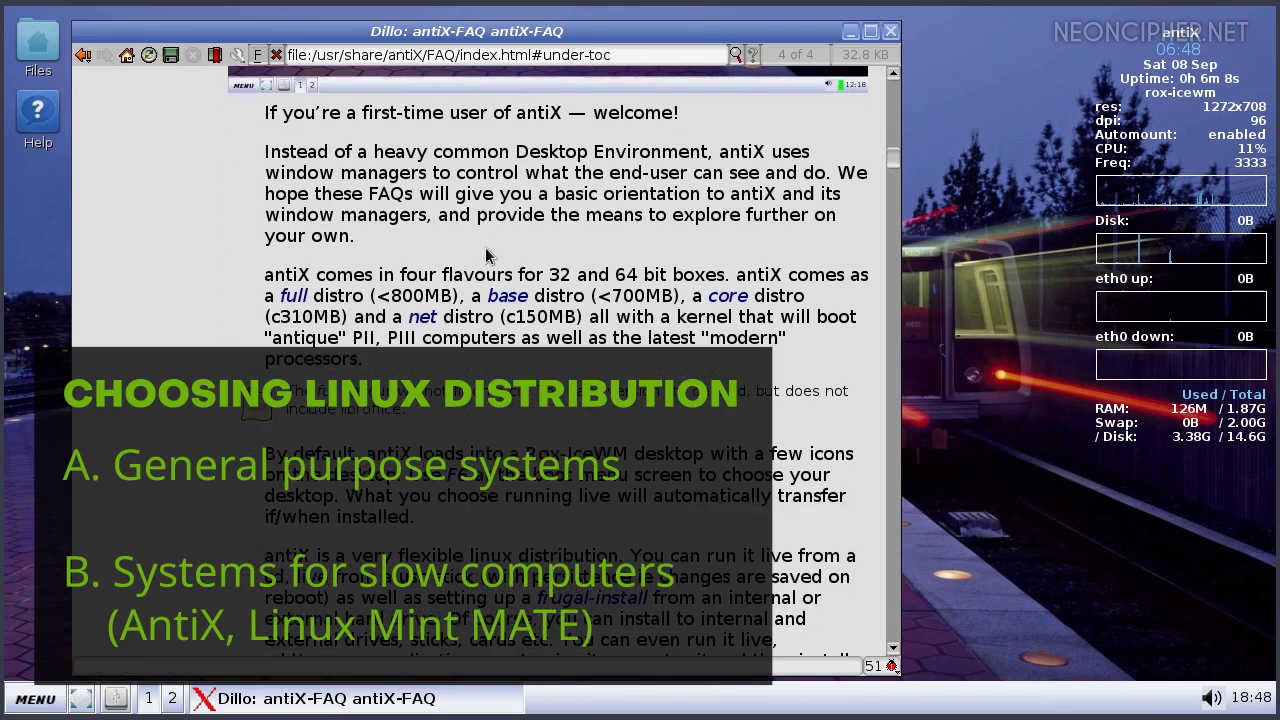
pyautogui.scroll(-8, 487, 255)
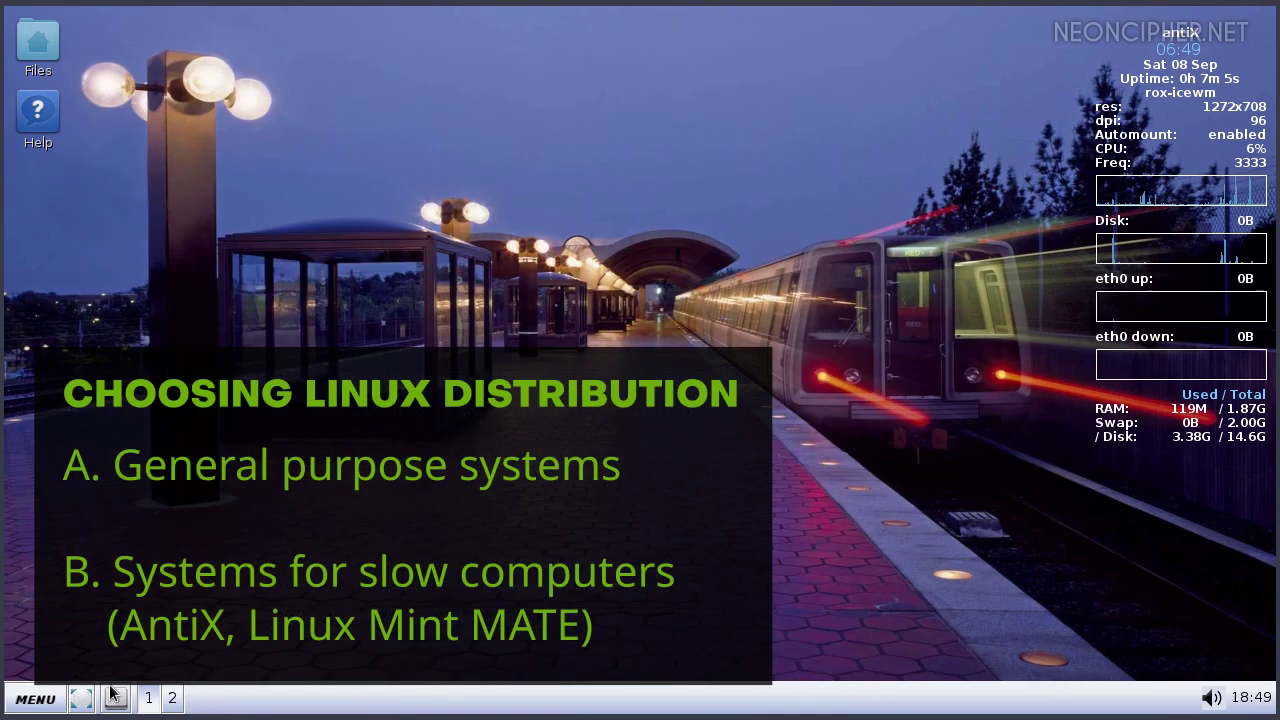
# Show the antiX MENU's Applications submenu with App Killer, Archive Manager and Calculator
pyautogui.click(33, 698)
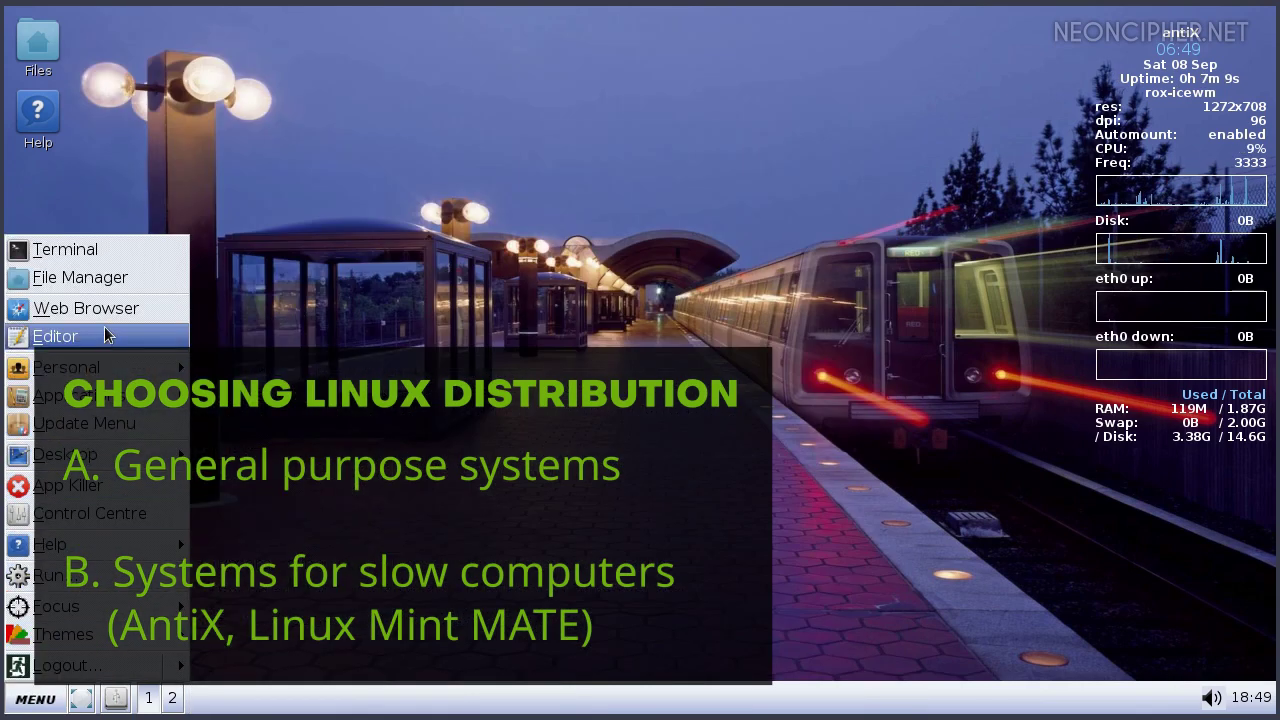
pyautogui.moveTo(70, 395)
pyautogui.moveTo(290, 395)
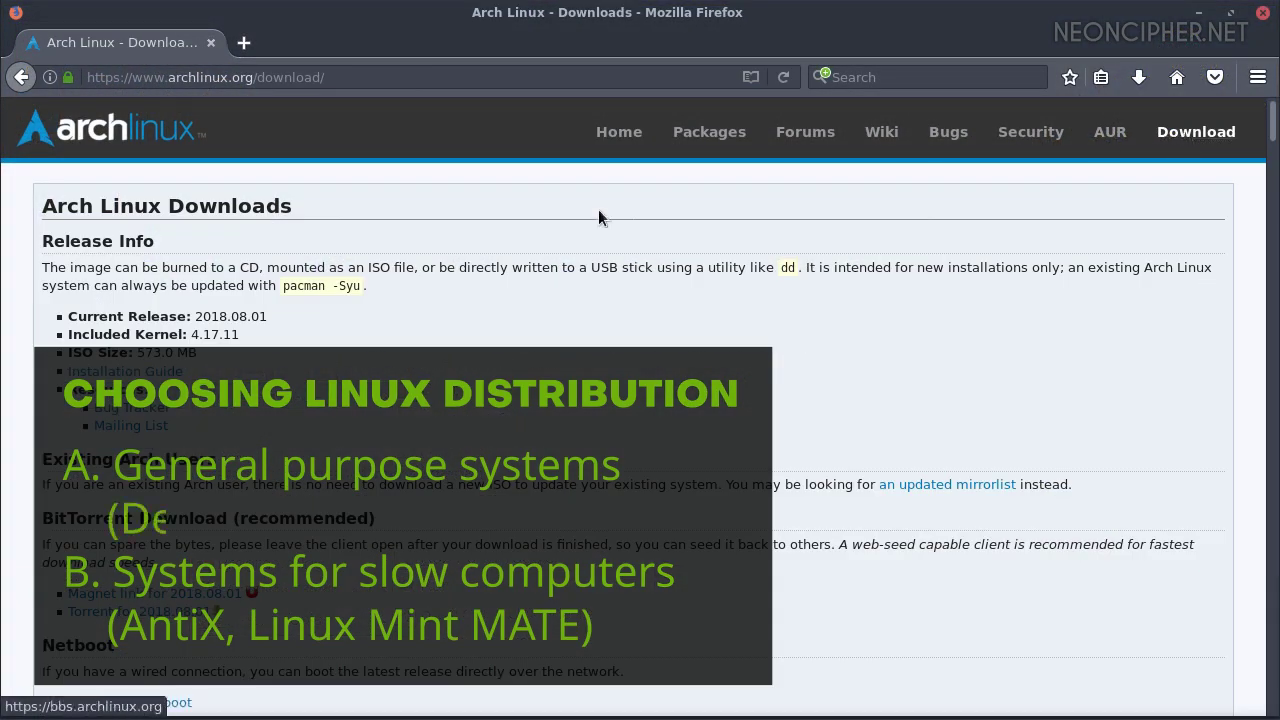
# Pick the cedille.club mirror and download archlinux-2018.08.01-x86_64.iso
pyautogui.scroll(-1, 330, 355)
pyautogui.scroll(-20, 330, 355)
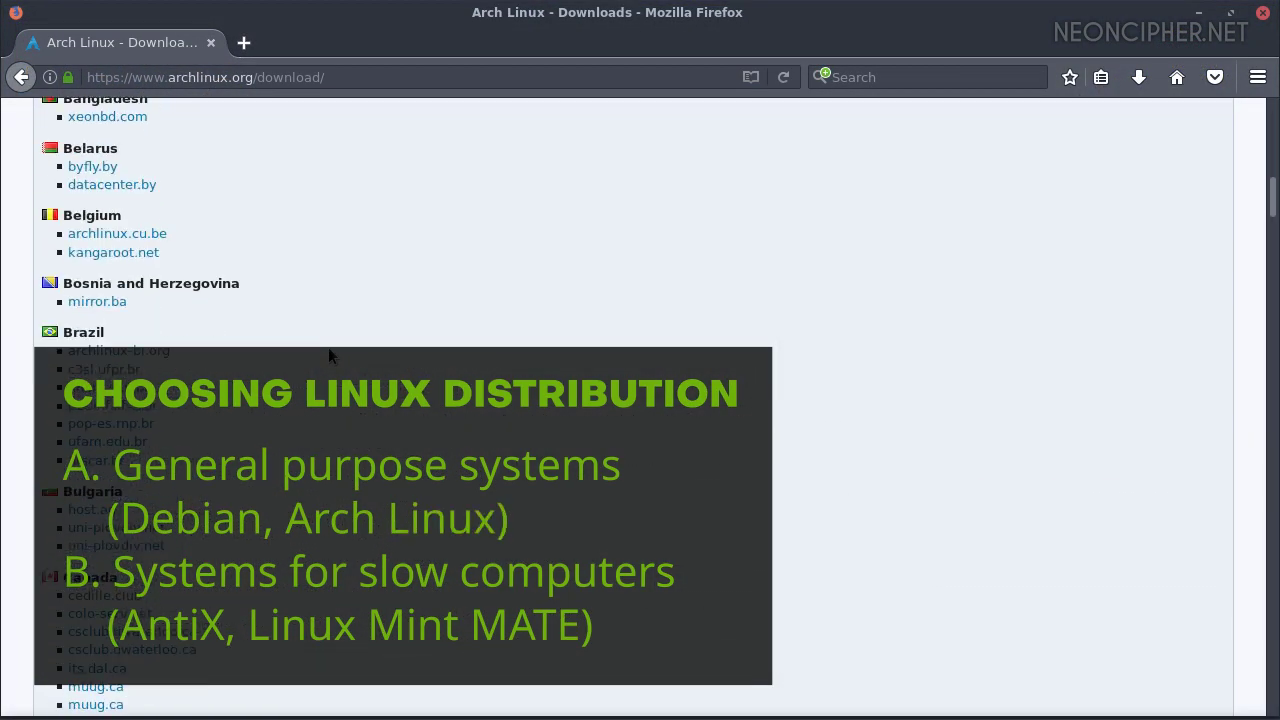
pyautogui.click(113, 257)
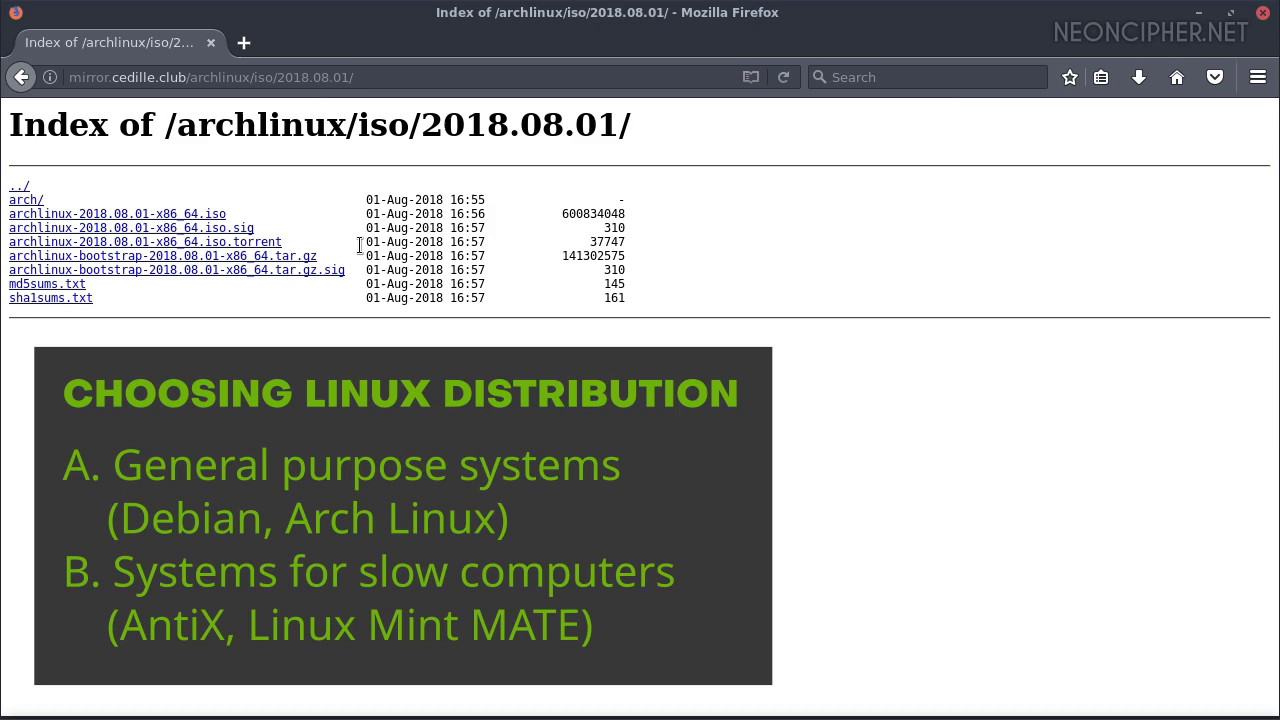
pyautogui.click(199, 217)
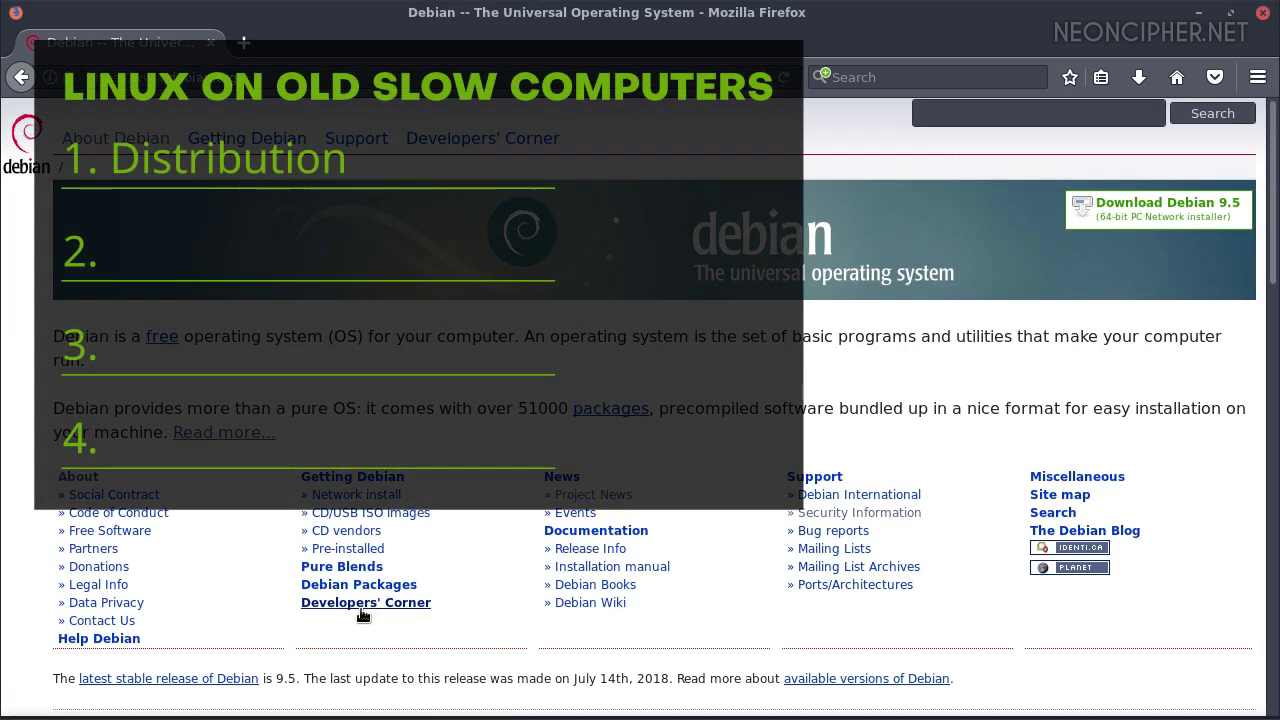
# Go from Debian's CD/USB ISO images to the HTTP page's stable-release official CD/DVD images
pyautogui.click(404, 514)
pyautogui.scroll(-2, 404, 514)
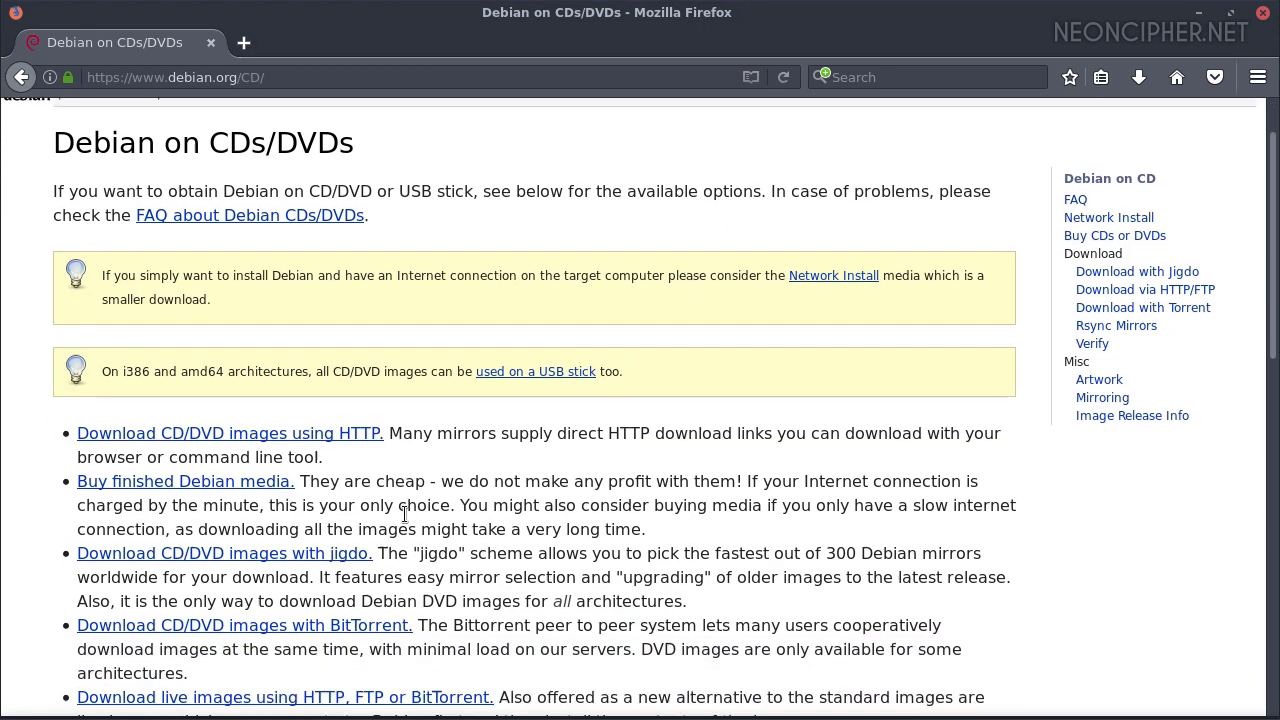
pyautogui.click(370, 393)
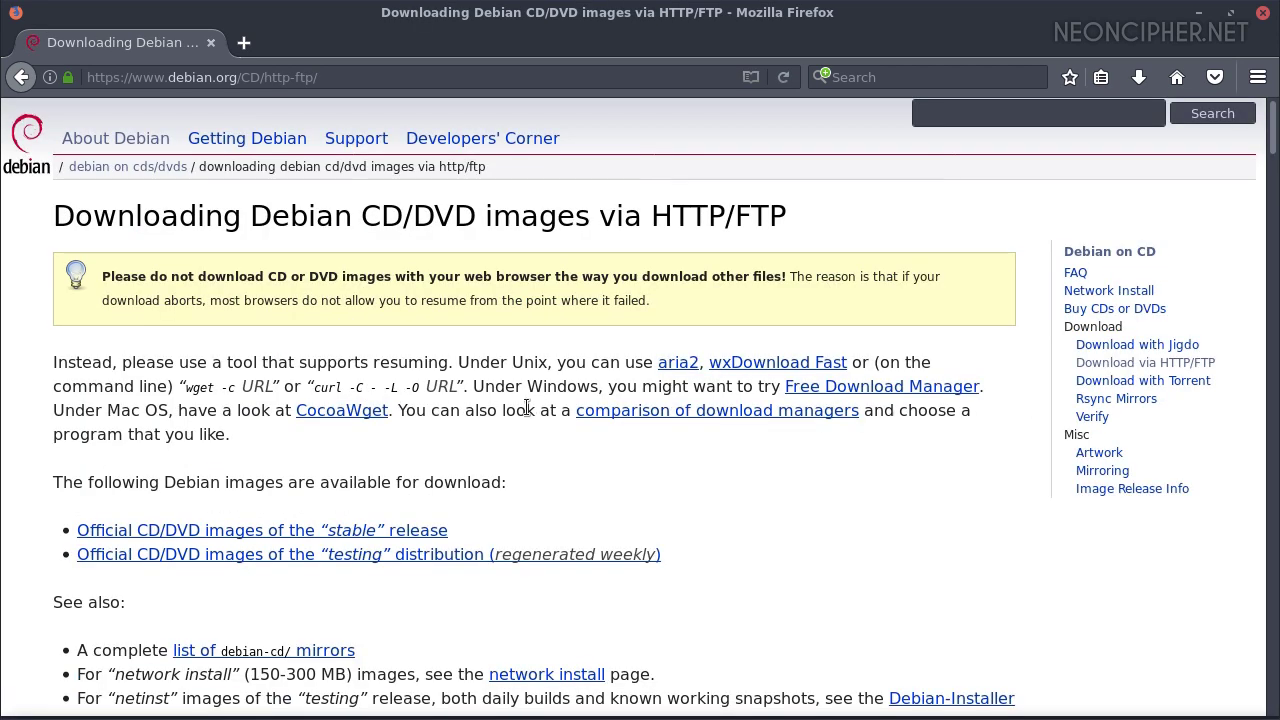
pyautogui.click(409, 531)
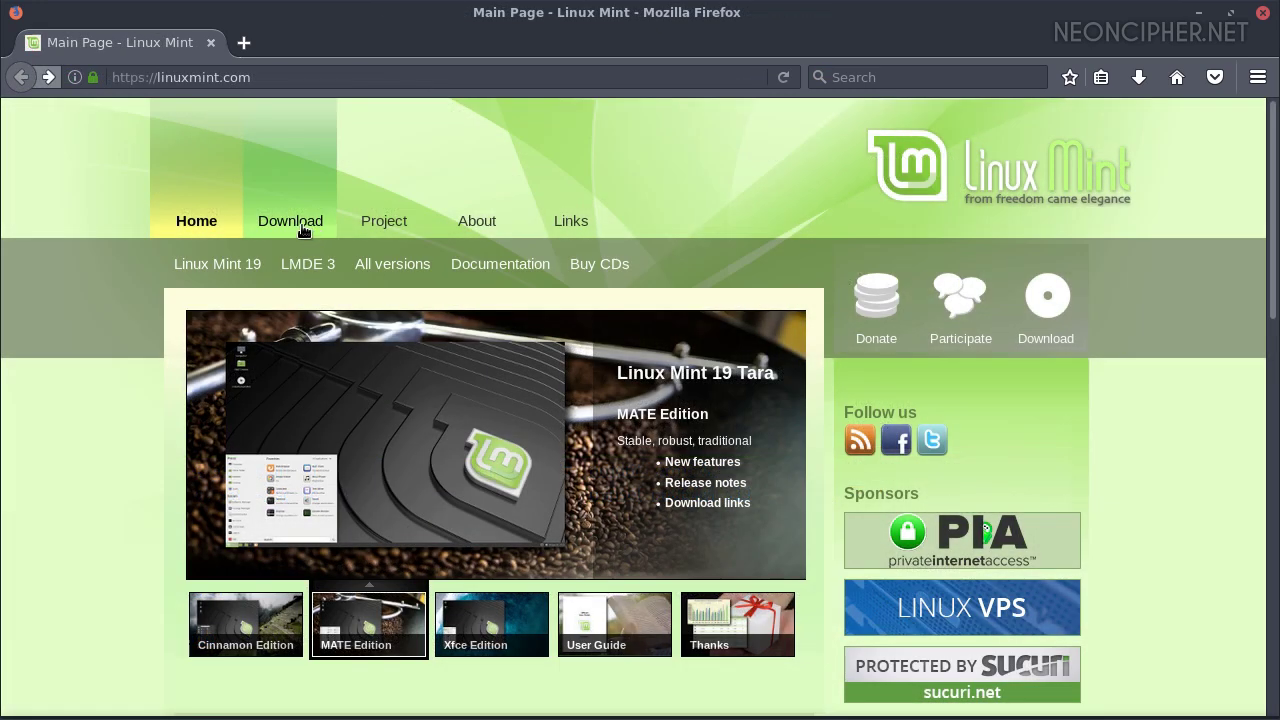
# Choose Linux Mint 19 Tara MATE 64-bit and download it from the Manitoba Unix User Group mirror
pyautogui.click(302, 222)
pyautogui.scroll(-6, 520, 409)
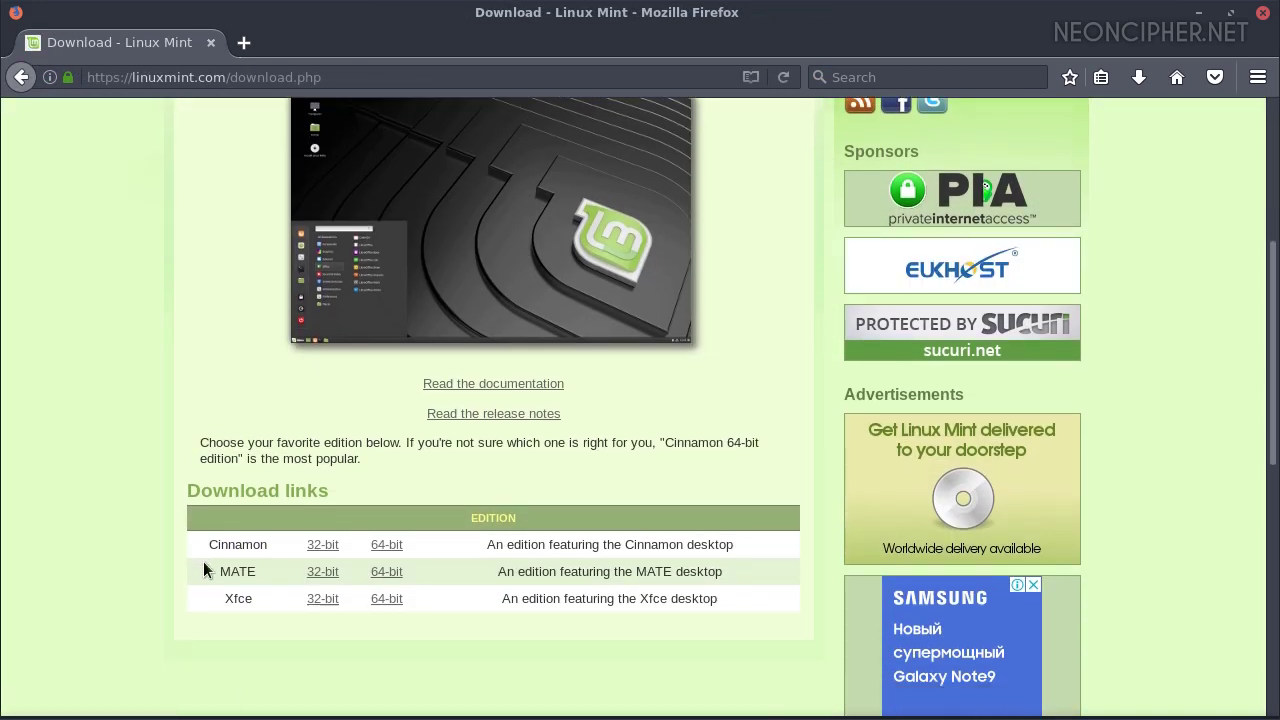
pyautogui.moveTo(212, 571); pyautogui.dragTo(400, 572)
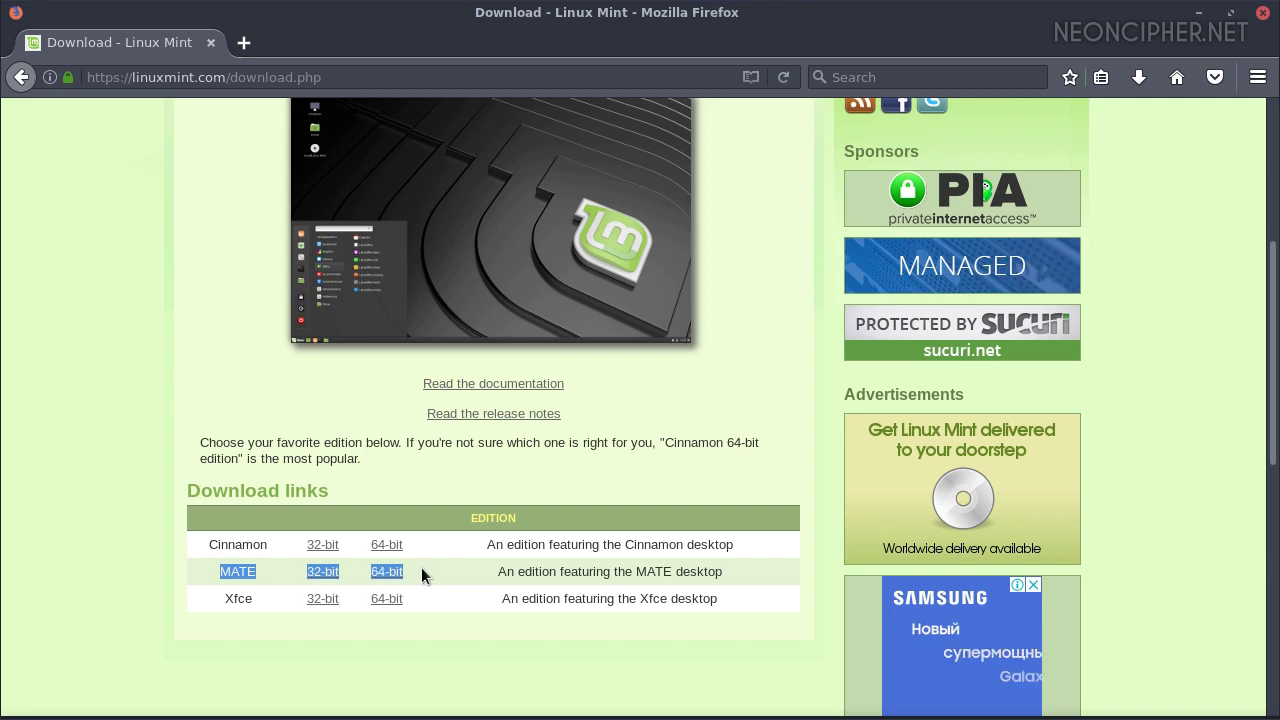
pyautogui.click(378, 571)
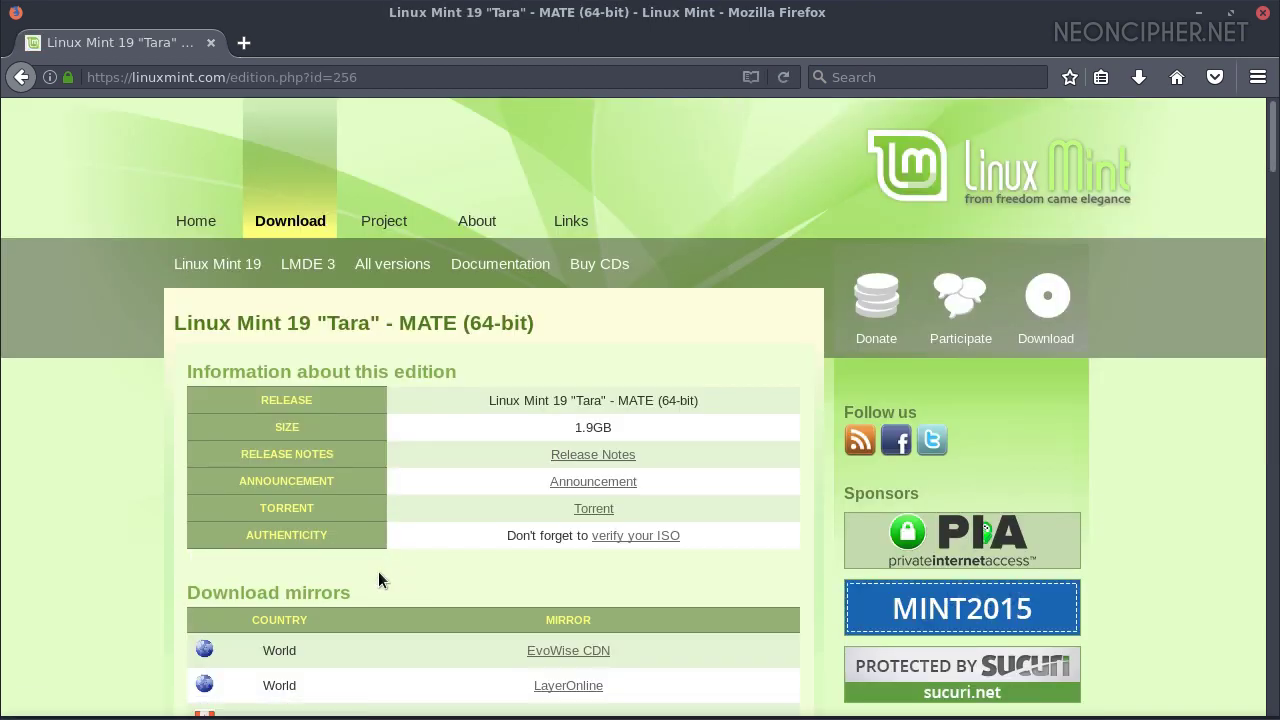
pyautogui.scroll(-3, 450, 555)
pyautogui.click(546, 548)
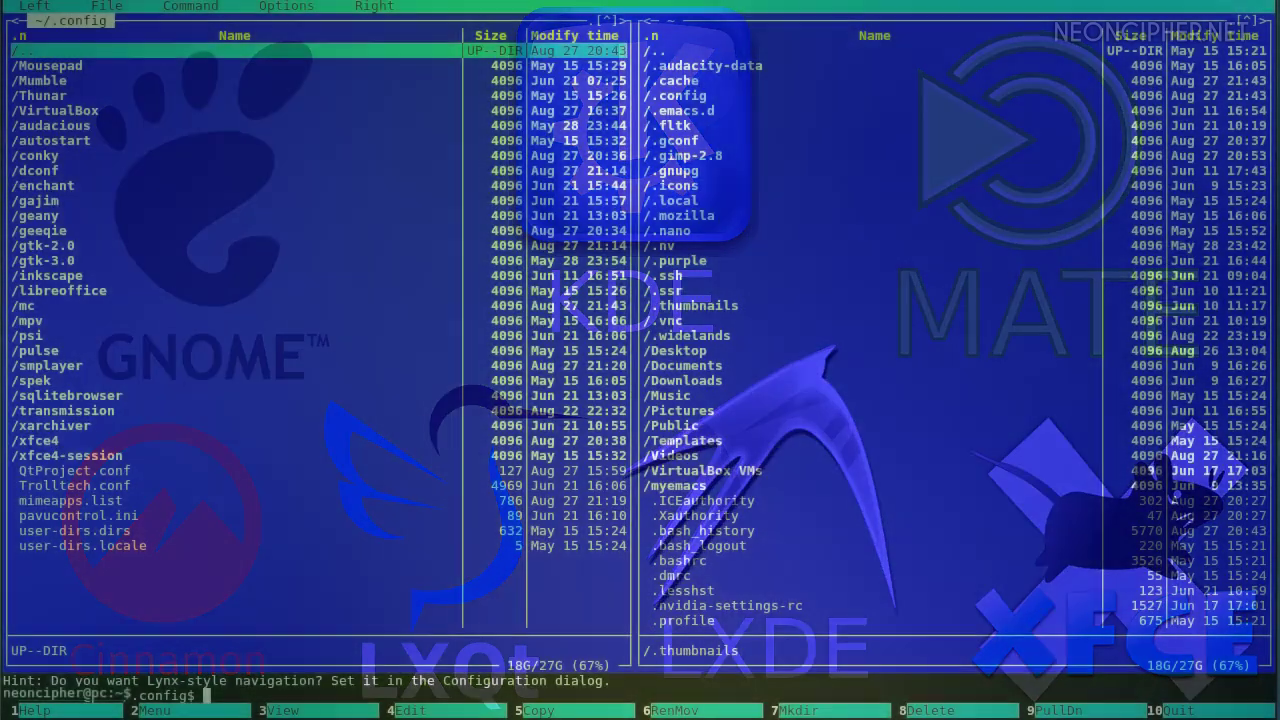
# Enter the ~/.config/smplayer folder and move to its first file, device_info.ini
pyautogui.press('Down')
pyautogui.press('Down')
pyautogui.press('Down')
pyautogui.press('Down')
pyautogui.press('Down')
pyautogui.press('Down')
pyautogui.press('Down')
pyautogui.press('Down')
pyautogui.press('Down')
pyautogui.press('Down')
pyautogui.press('Down')
pyautogui.press('Down')
pyautogui.press('Down')
pyautogui.press('Down')
pyautogui.press('Down')
pyautogui.press('Down')
pyautogui.press('Down')
pyautogui.press('Down')
pyautogui.press('Down')
pyautogui.press('Down')
pyautogui.press('Up')
pyautogui.press('Return')
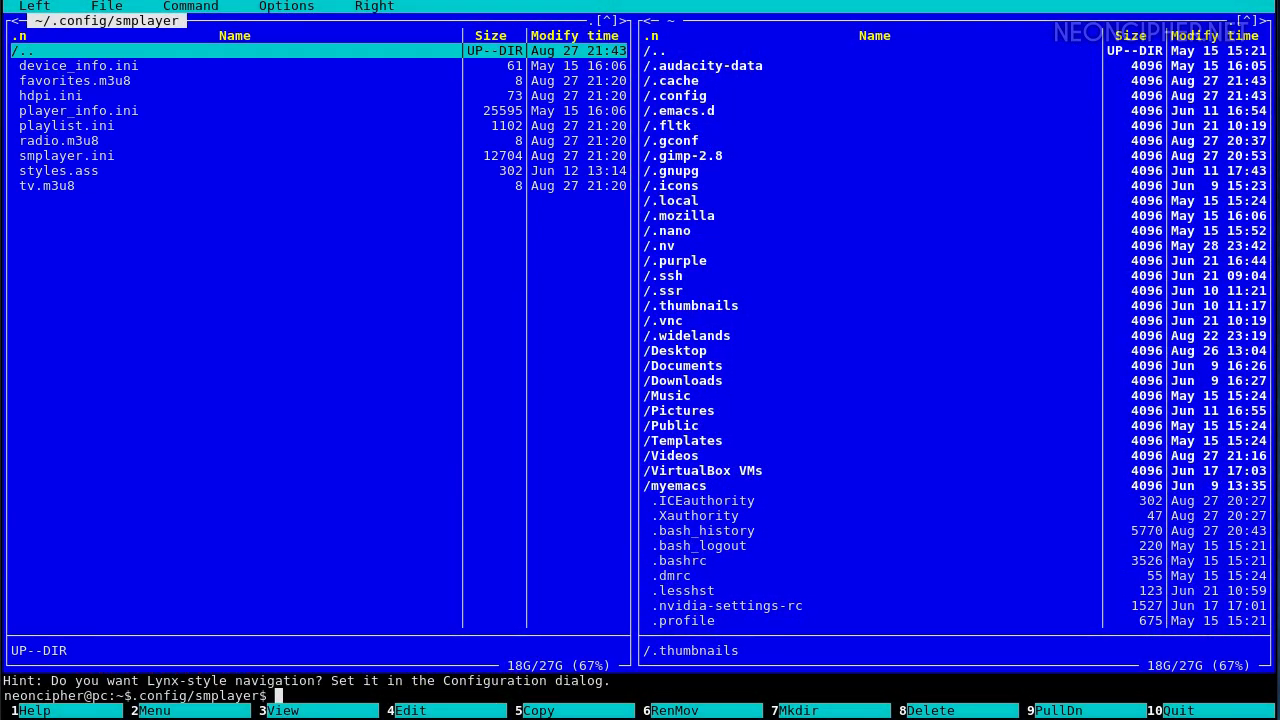
pyautogui.press('Down')
# Mark all nine smplayer files, open the F5 copy prompt, then start typing the curl command
pyautogui.press('Insert')
pyautogui.press('Insert')
pyautogui.press('Insert')
pyautogui.press('Insert')
pyautogui.press('Insert')
pyautogui.press('Insert')
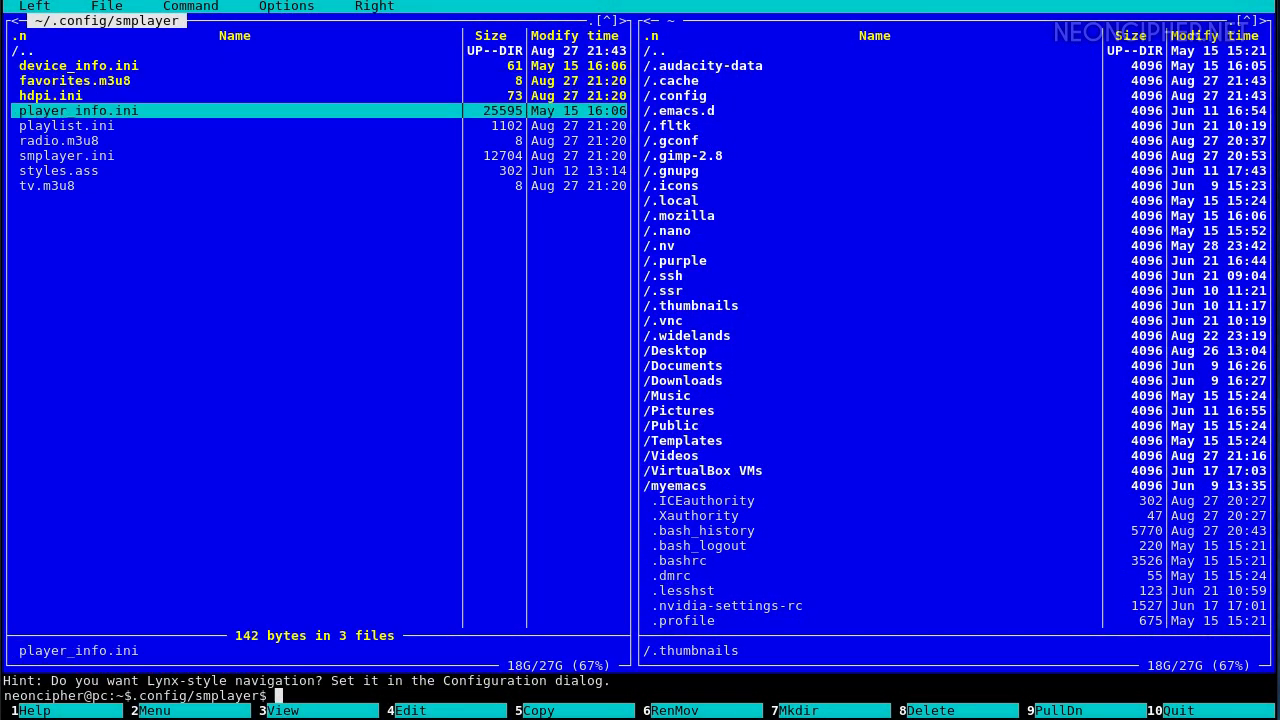
pyautogui.press('Insert')
pyautogui.press('Insert')
pyautogui.press('Insert')
pyautogui.press('F5')
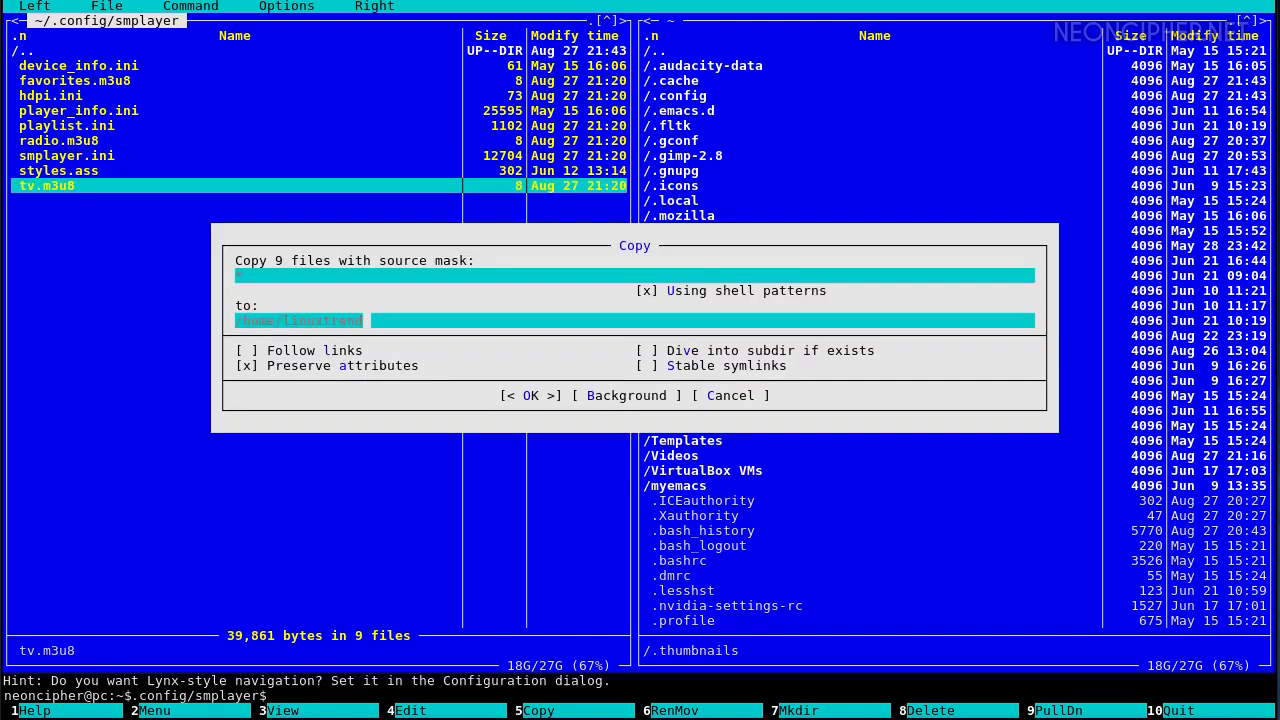
pyautogui.write('rl wttr.in/~Berlin')
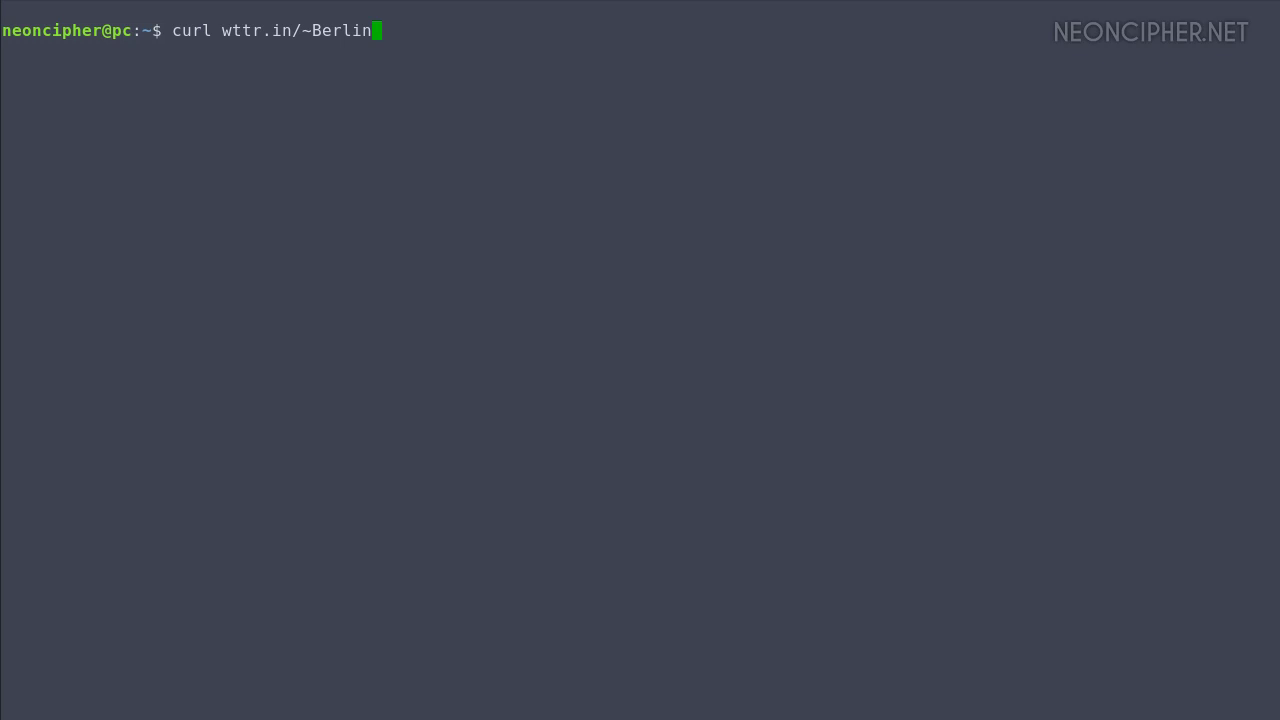
# Fetch Berlin weather with curl wttr.in/~Berlin, then scp -vr .emacs.d to the Pi with its password
pyautogui.press('Return')
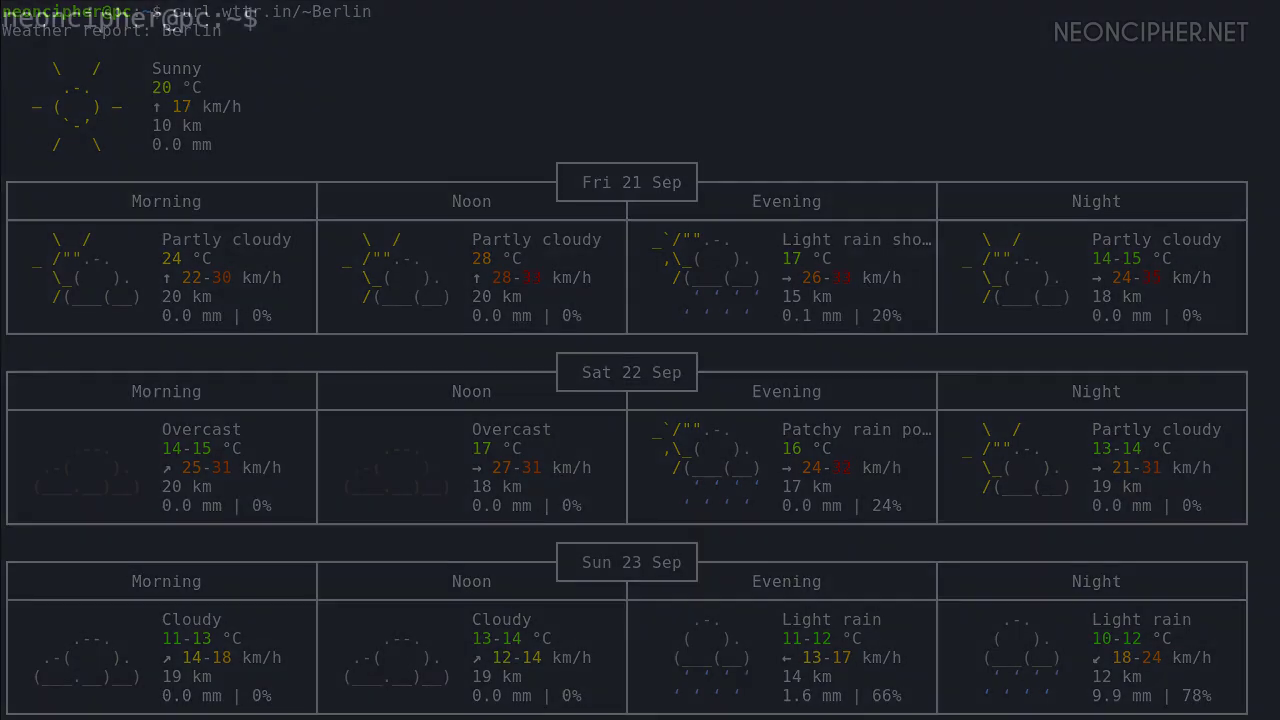
pyautogui.write('p -vr .emacs.d pi@192.16')
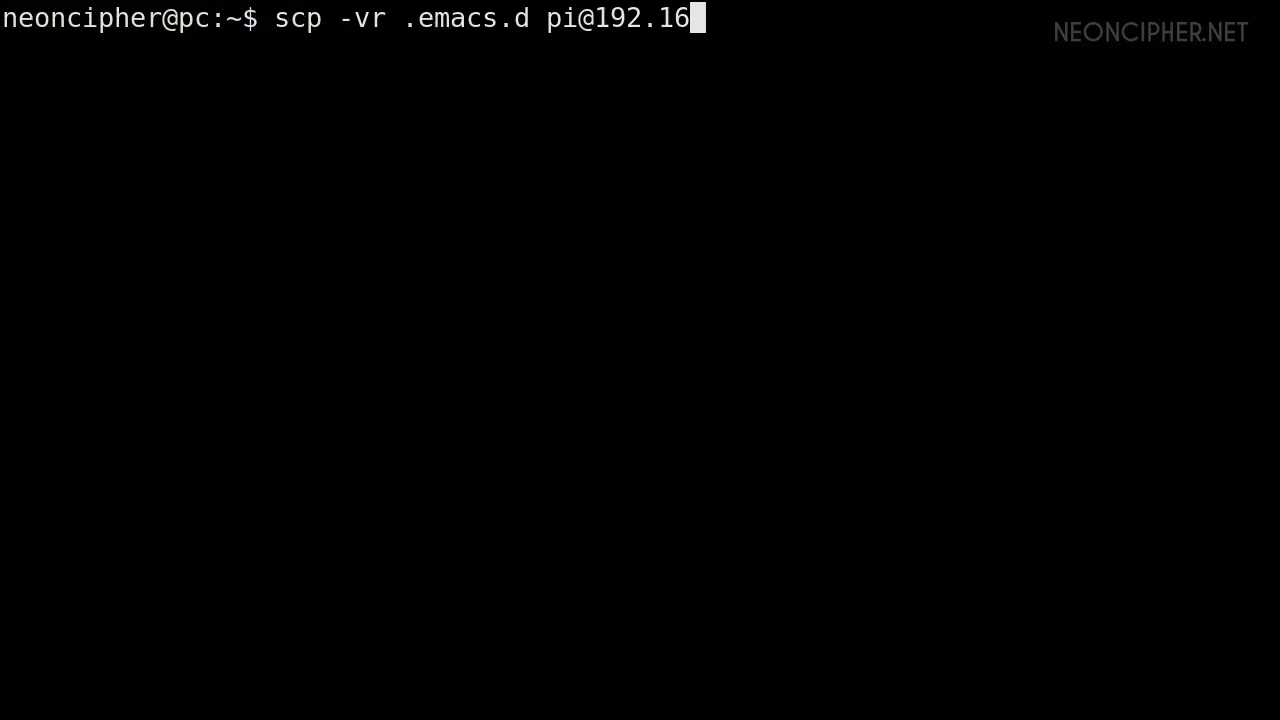
pyautogui.write('i')
pyautogui.press('Return')
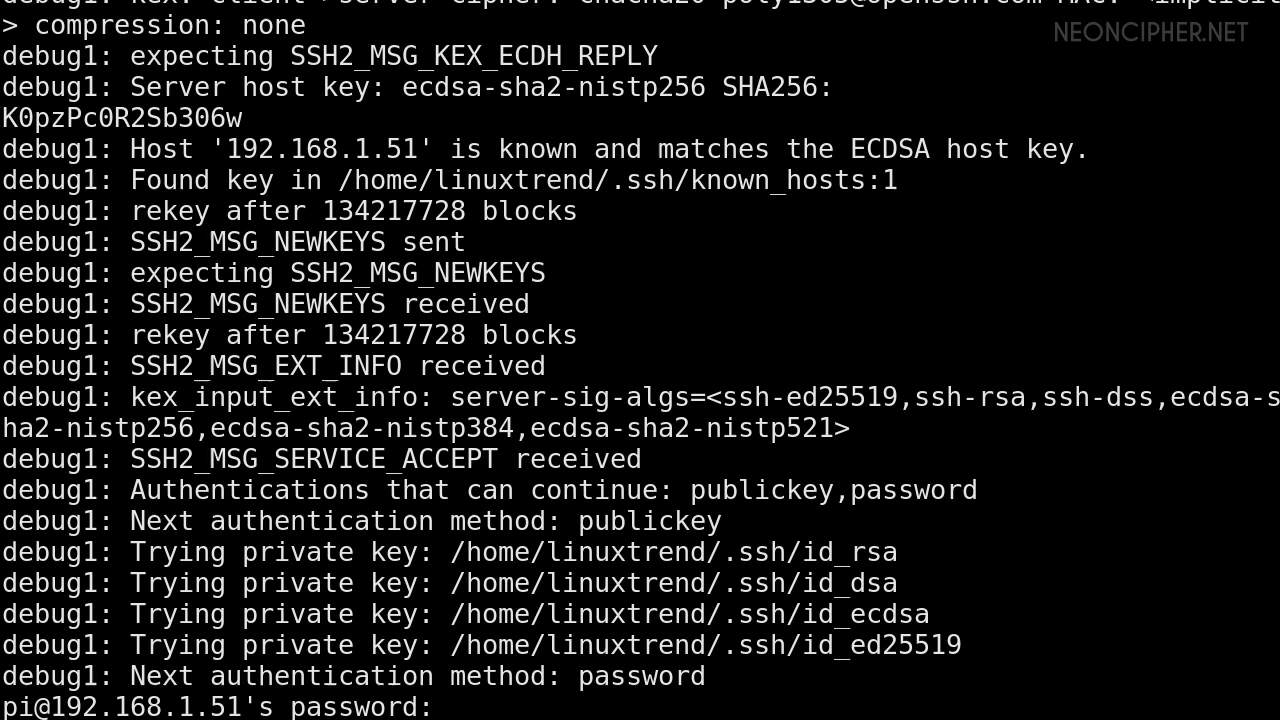
pyautogui.press('Return')
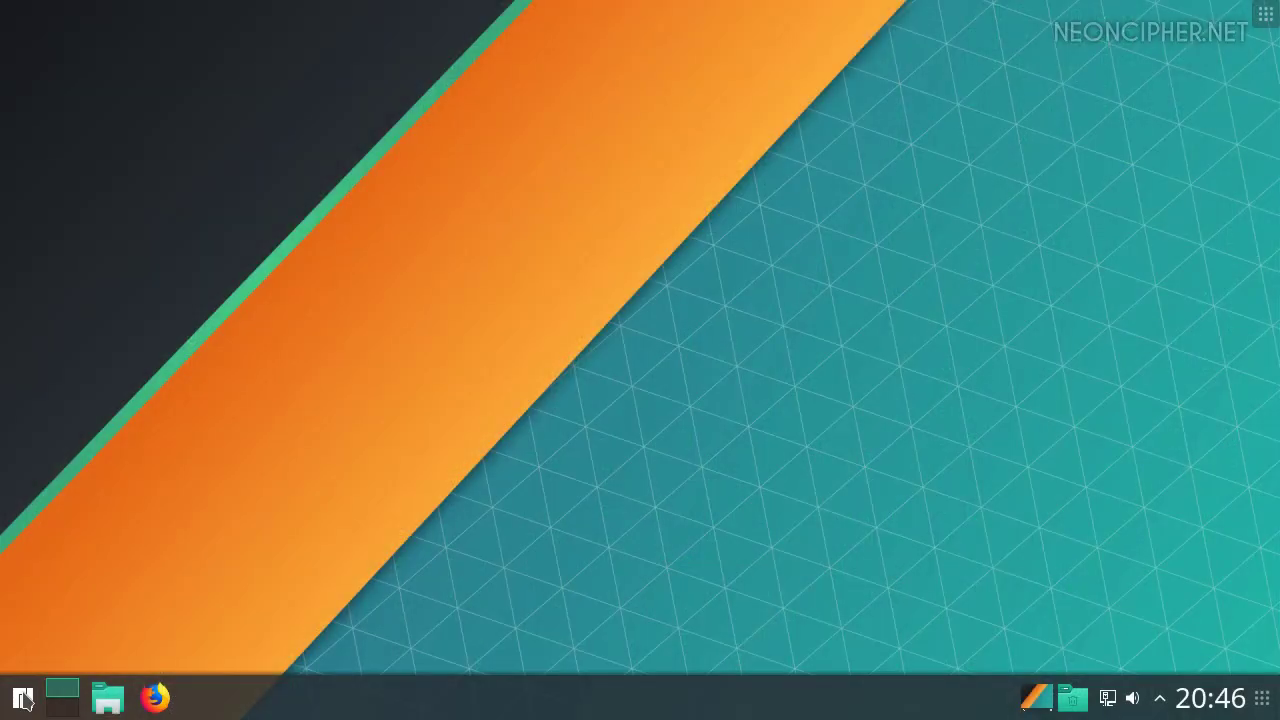
# Browse the Kickoff launcher's Applications, Settings and Computer views
pyautogui.click(22, 697)
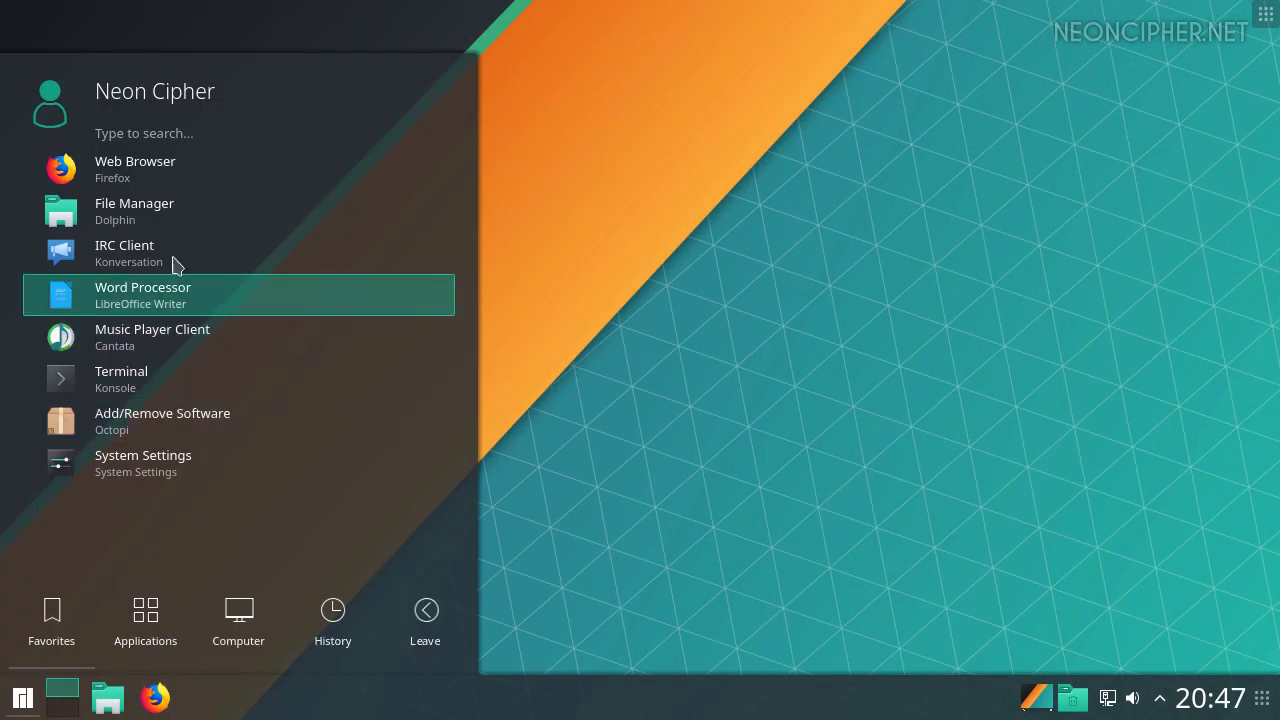
pyautogui.click(156, 610)
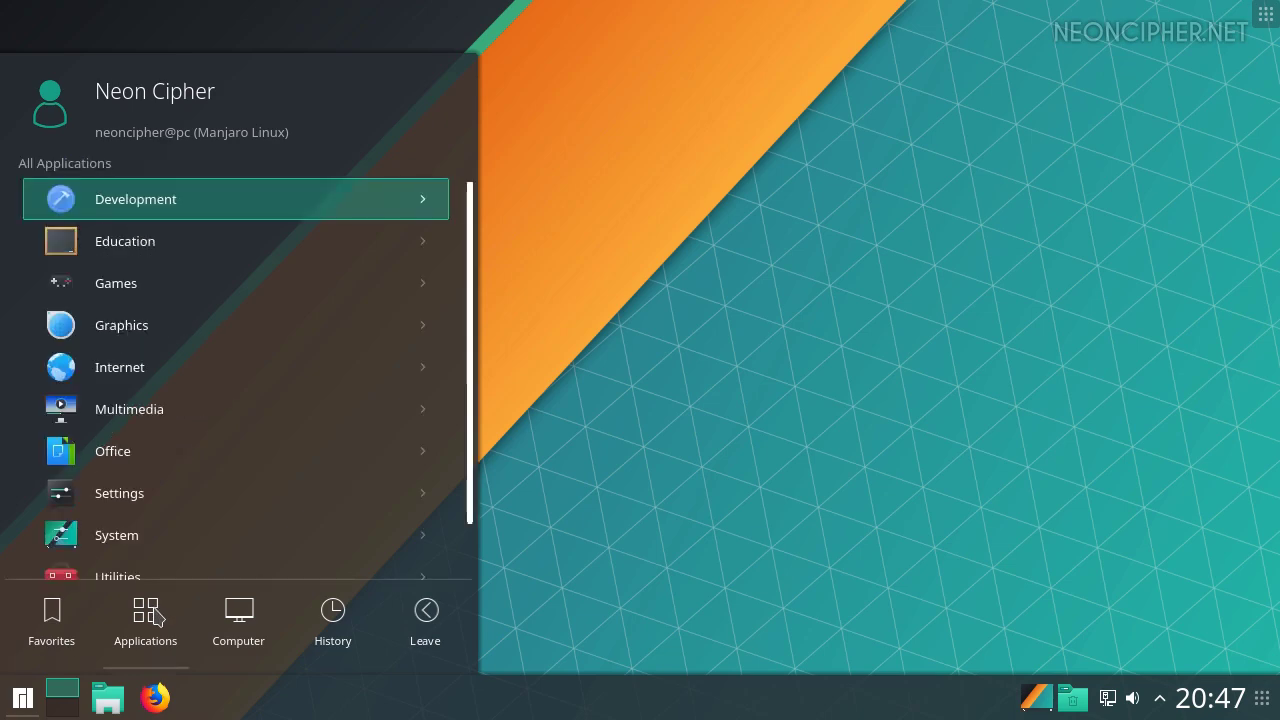
pyautogui.click(110, 474)
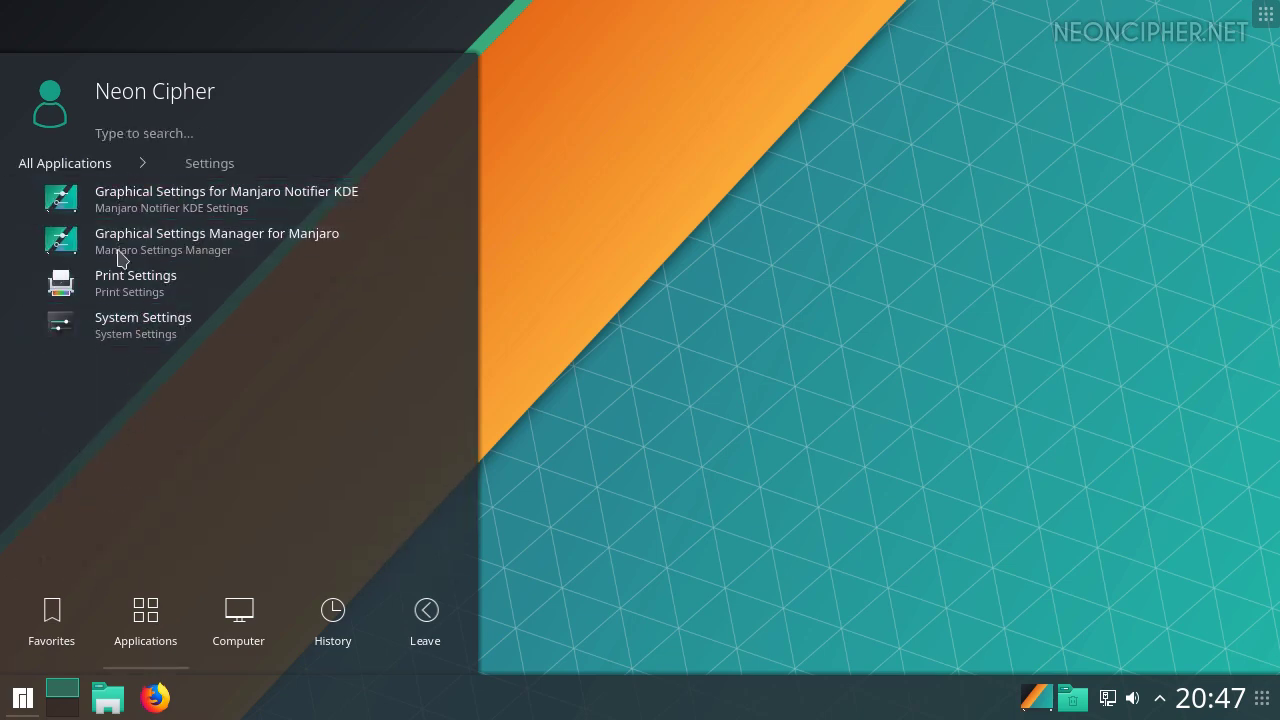
pyautogui.click(237, 612)
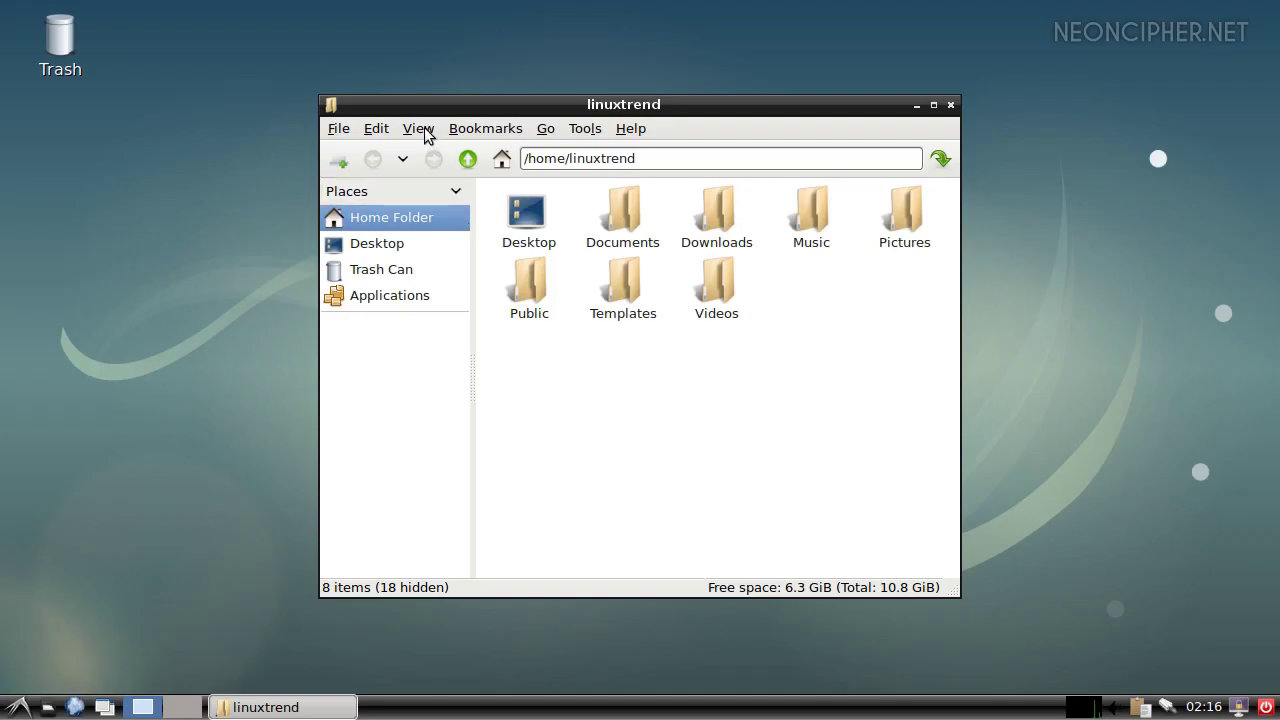
# Look through the file manager's view and side-pane options, the tray volume popup and desktop toolbox
pyautogui.click(421, 130)
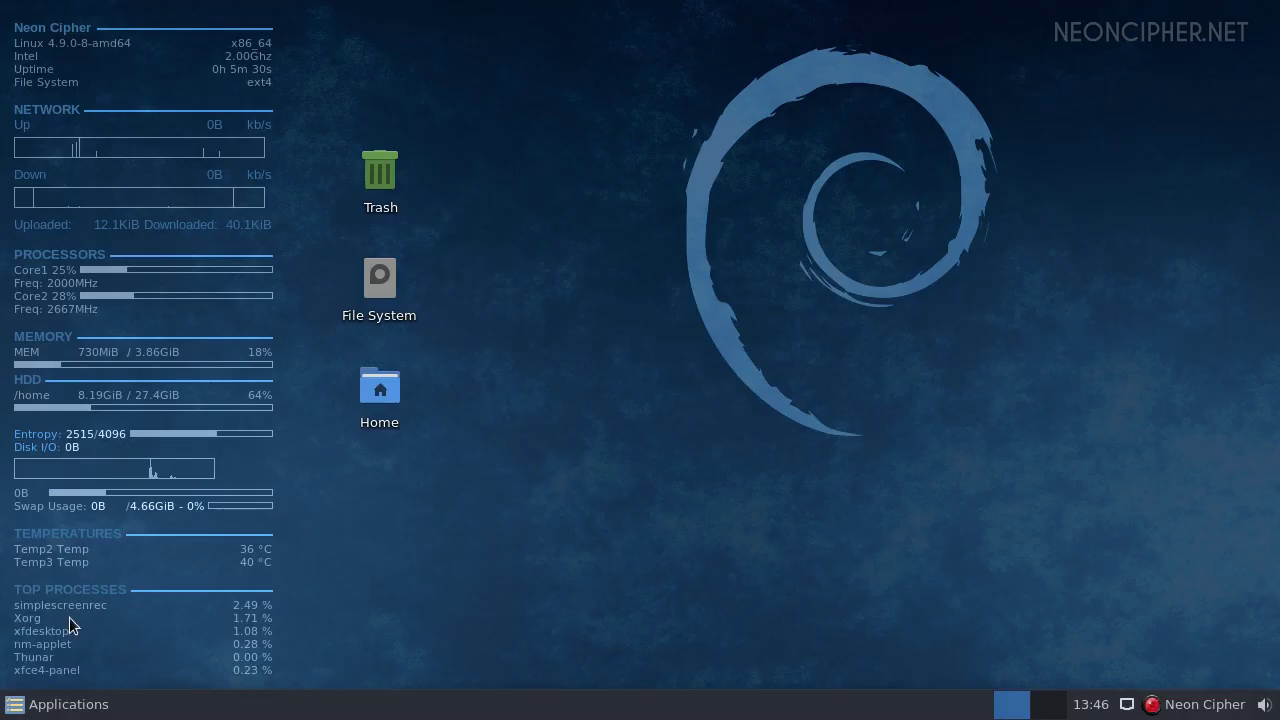
pyautogui.click(62, 704)
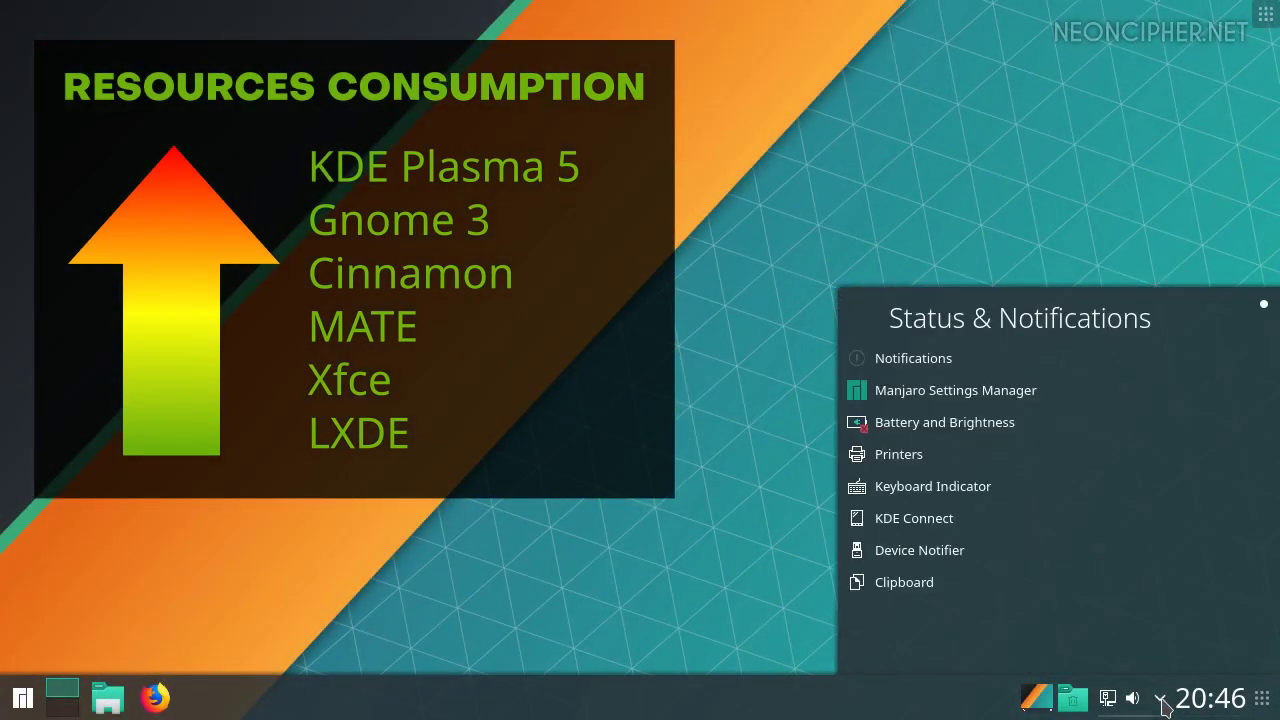
pyautogui.click(1133, 699)
pyautogui.click(1264, 15)
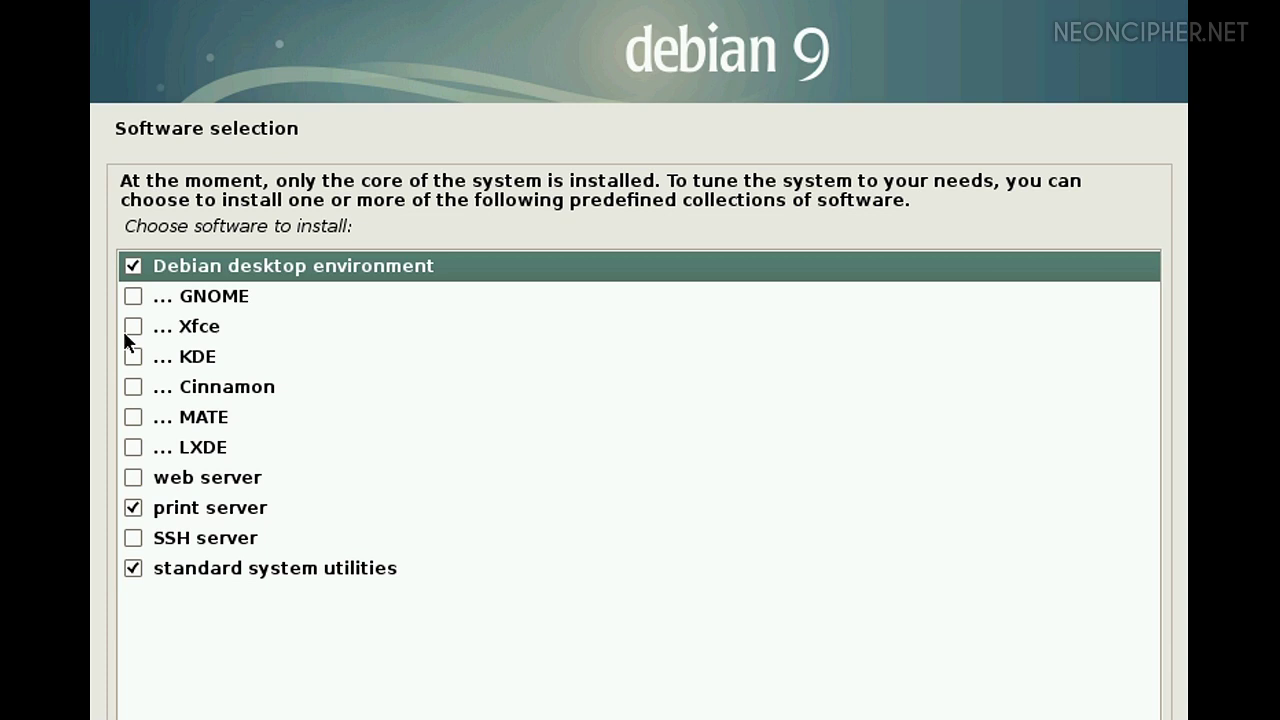
# Tick Xfce, MATE and LXDE in the installer's Software selection
pyautogui.click(132, 327)
pyautogui.click(133, 418)
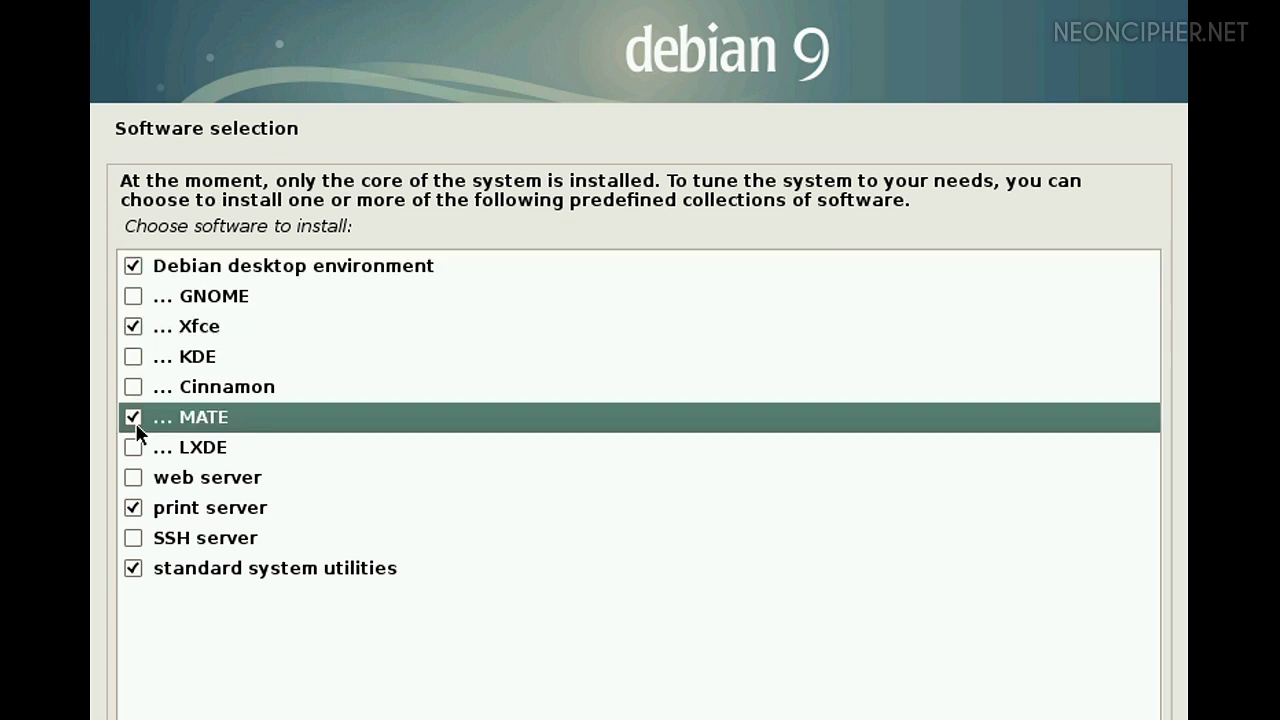
pyautogui.click(132, 449)
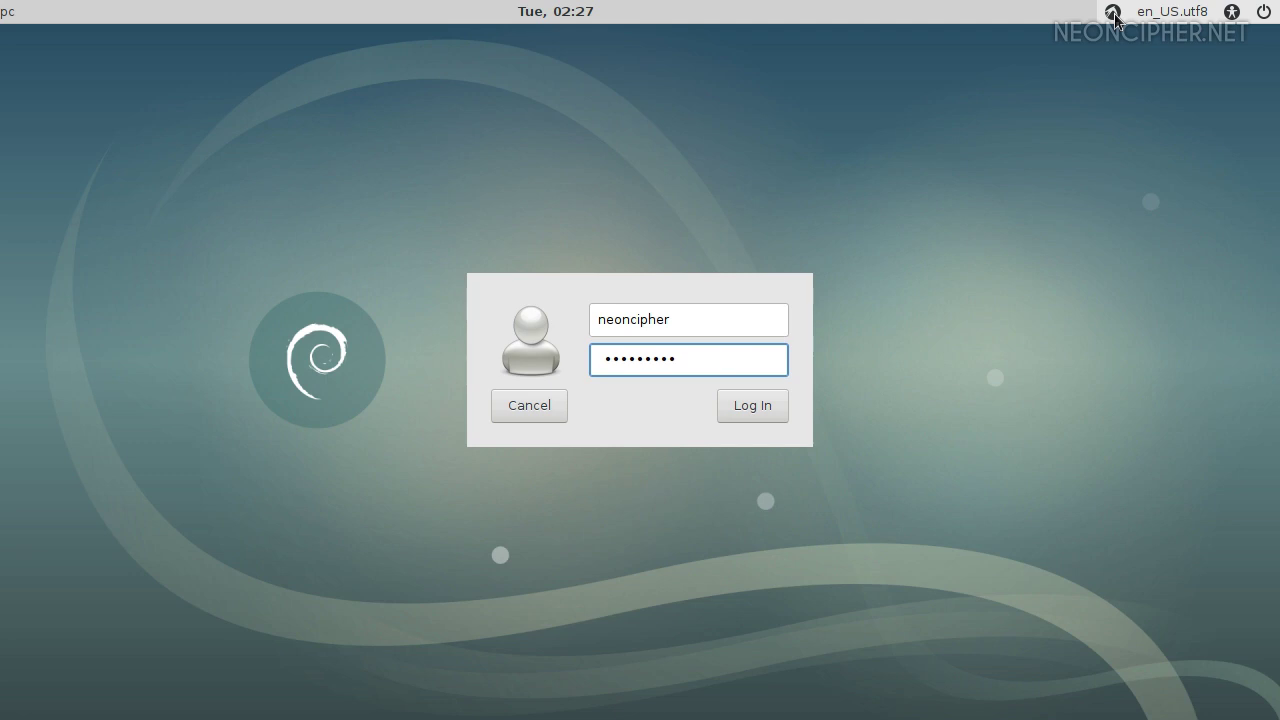
# Log in to the MATE session and move Panel 2 to the top of the screen
pyautogui.click(1112, 12)
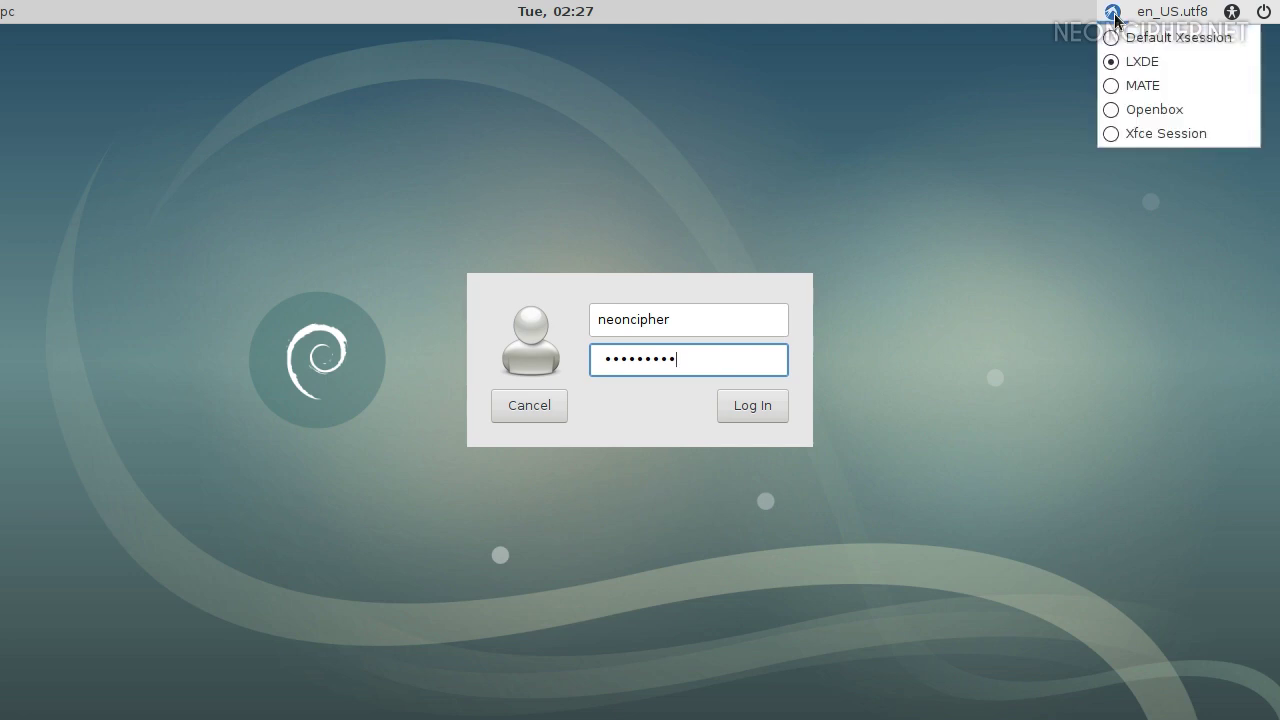
pyautogui.click(1114, 85)
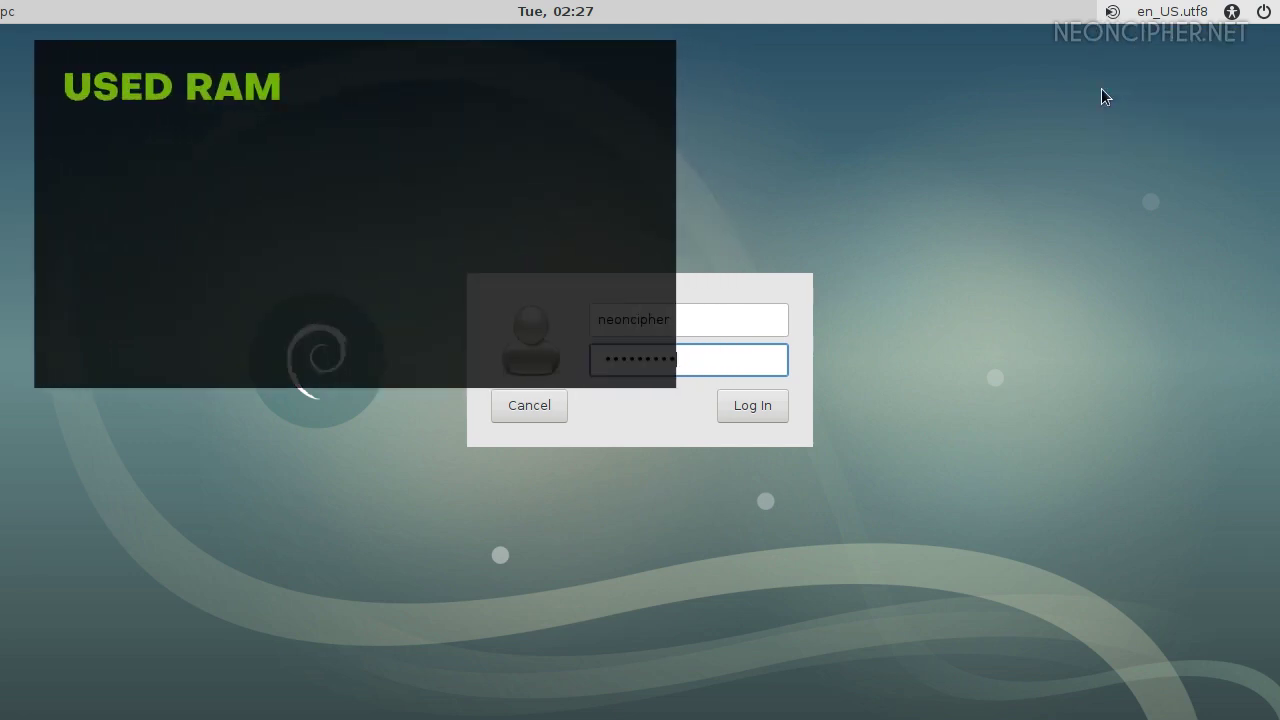
pyautogui.click(760, 407)
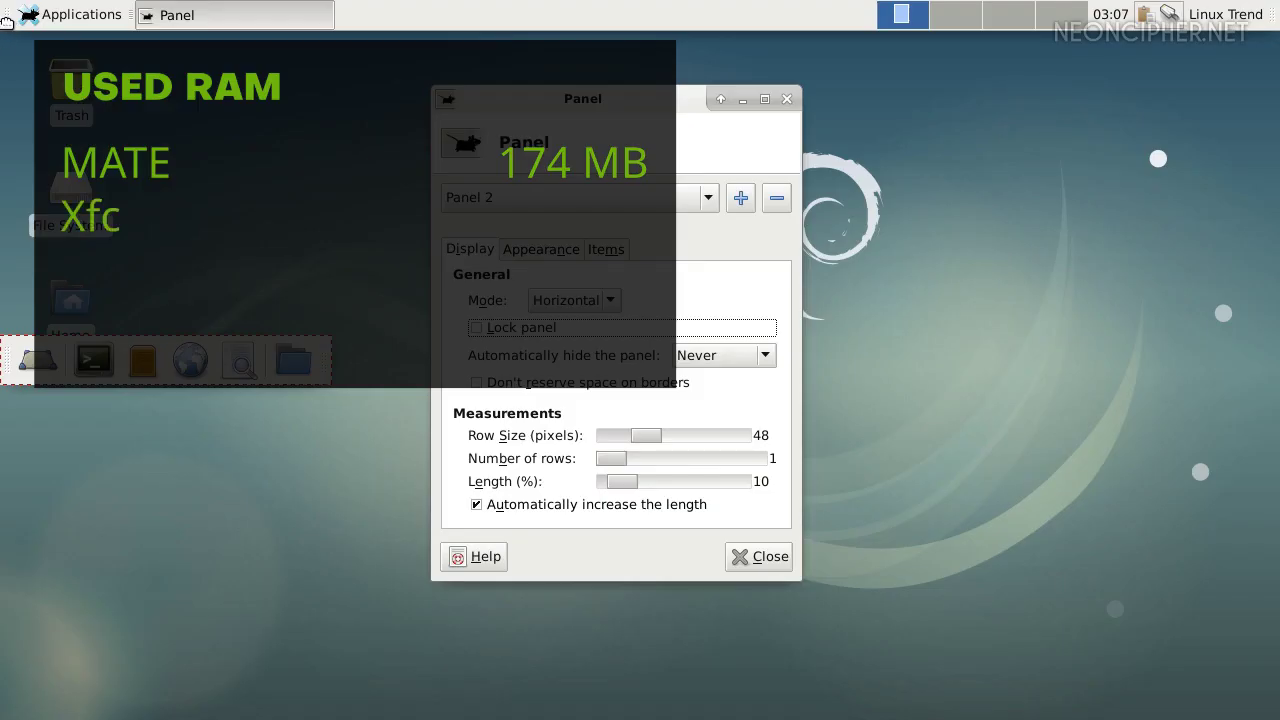
pyautogui.moveTo(12, 357); pyautogui.dragTo(478, 14)
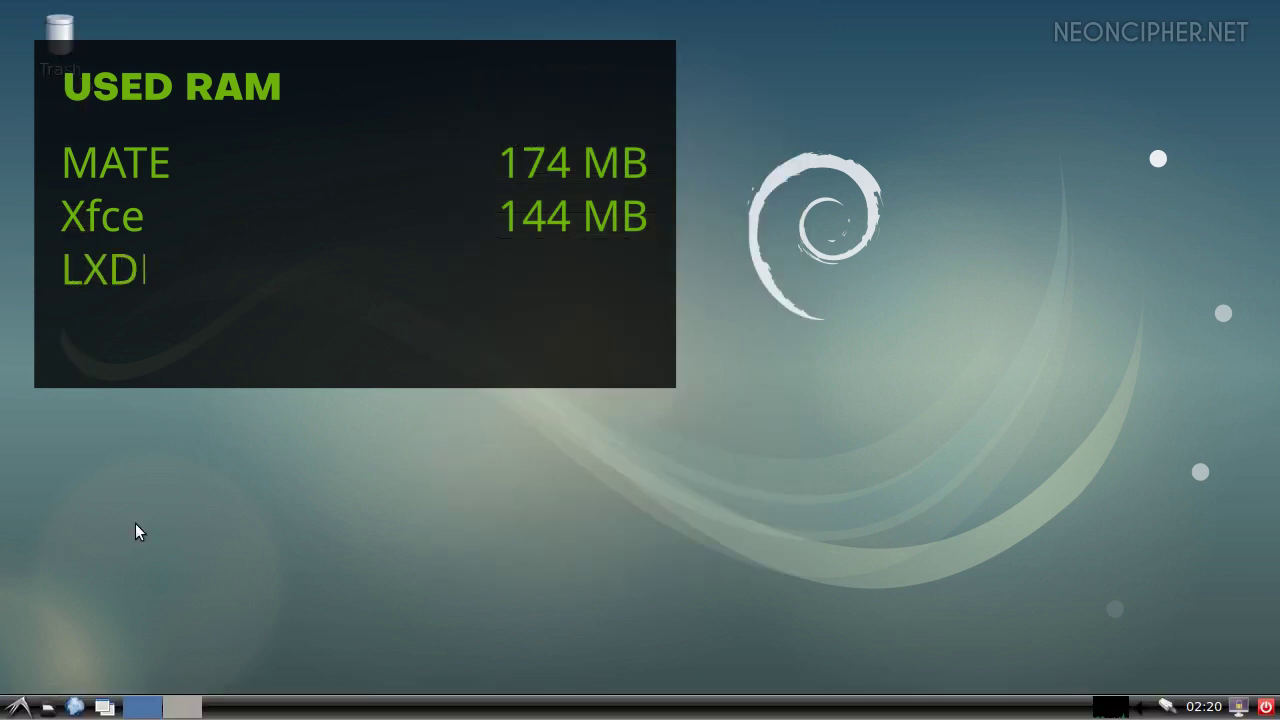
# Browse the LXDE main application menu
pyautogui.click(18, 707)
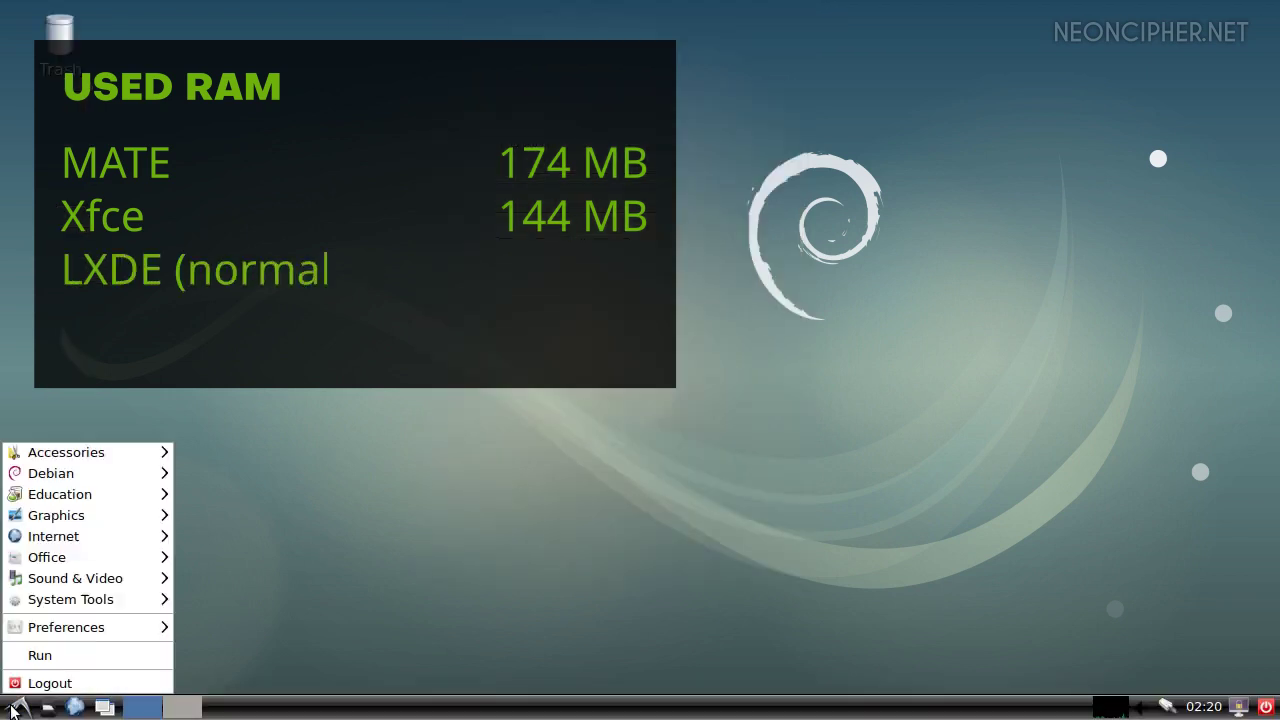
pyautogui.moveTo(86, 473)
pyautogui.moveTo(231, 473)
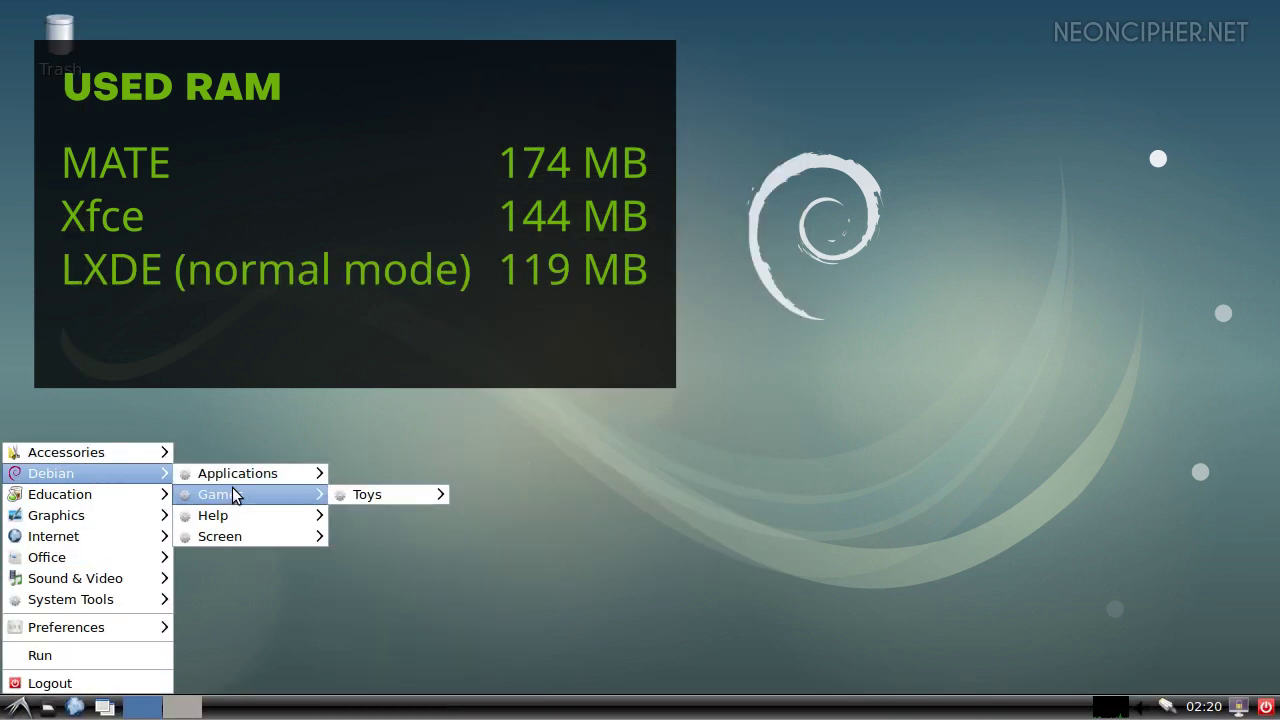
pyautogui.moveTo(93, 540)
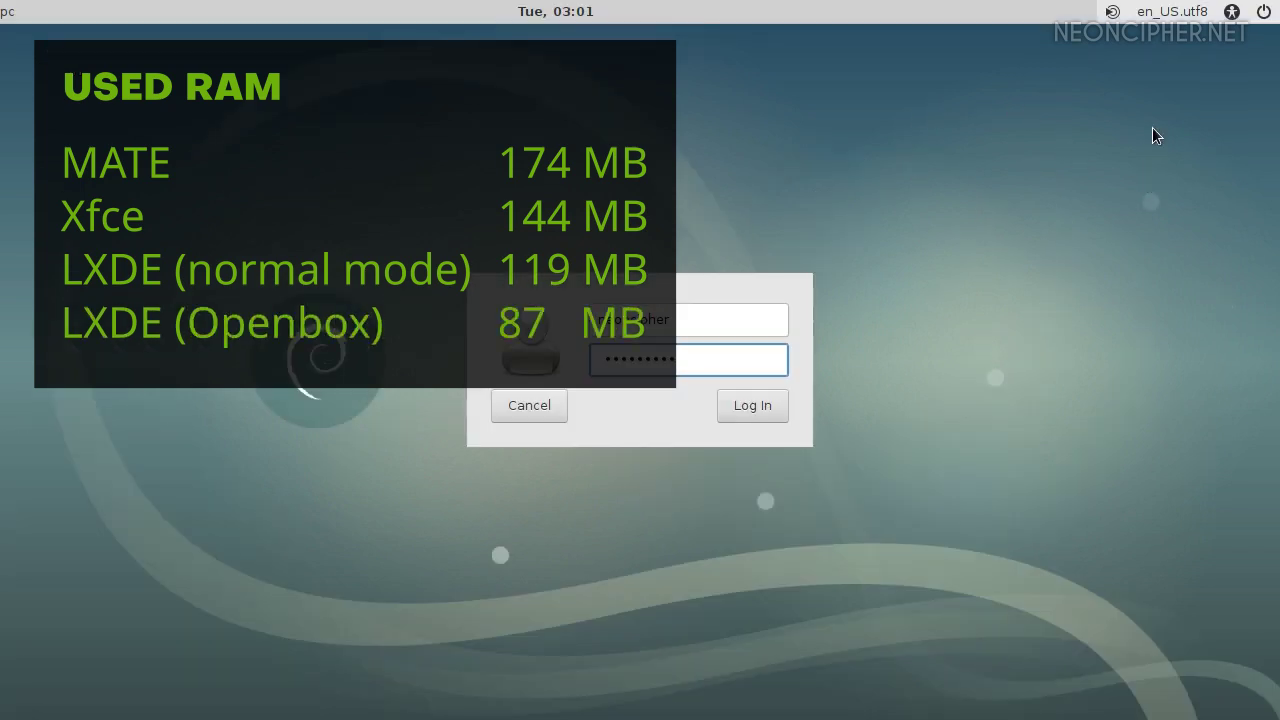
# Log in again through LightDM with the Openbox session
pyautogui.click(1113, 14)
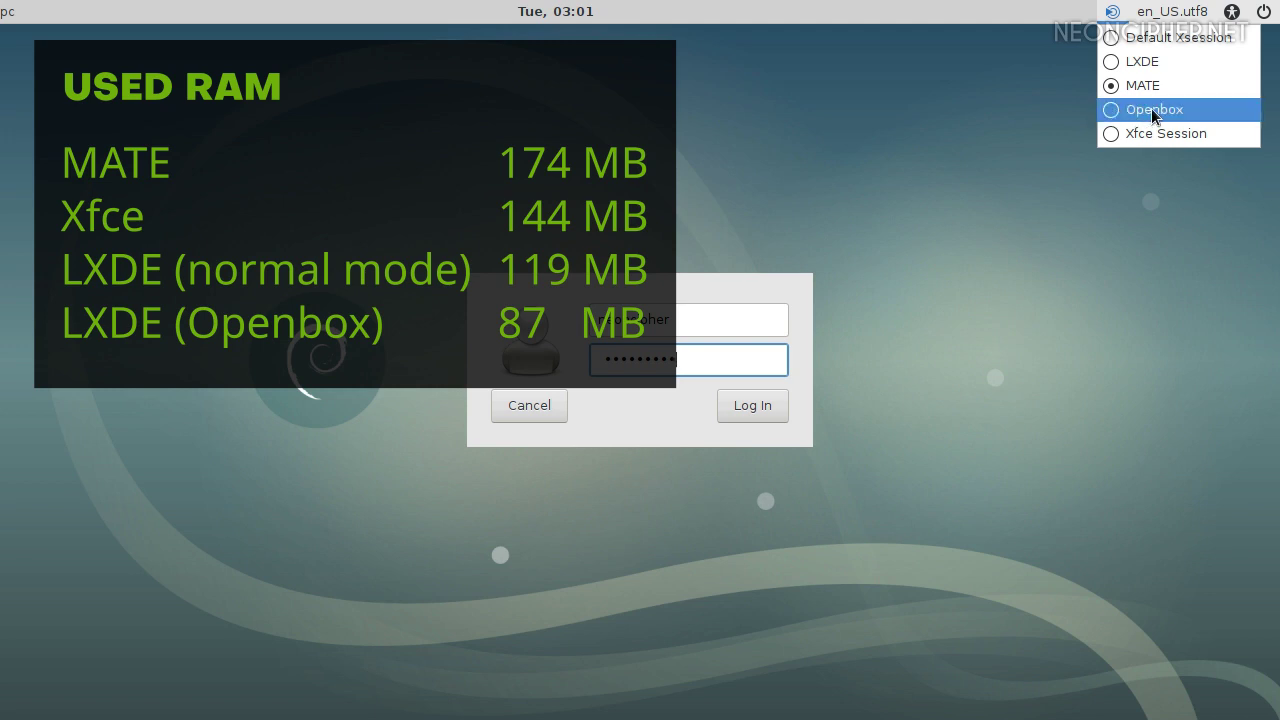
pyautogui.click(1112, 110)
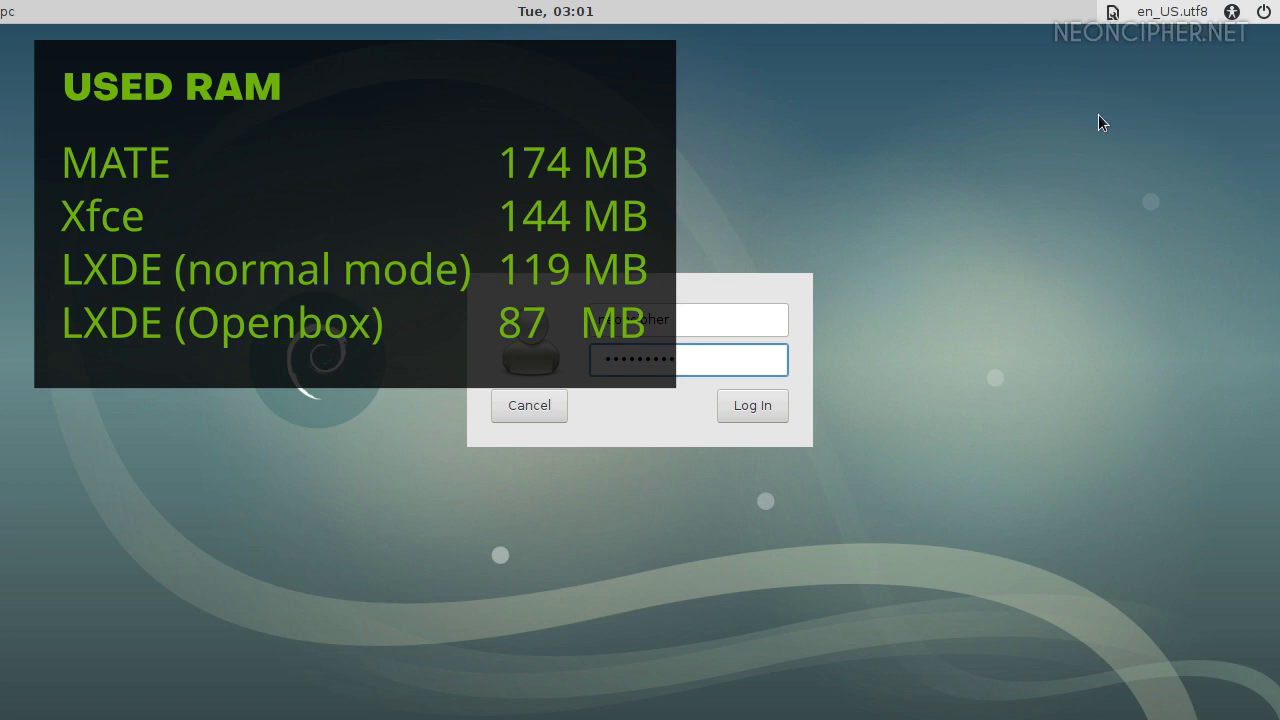
pyautogui.click(763, 409)
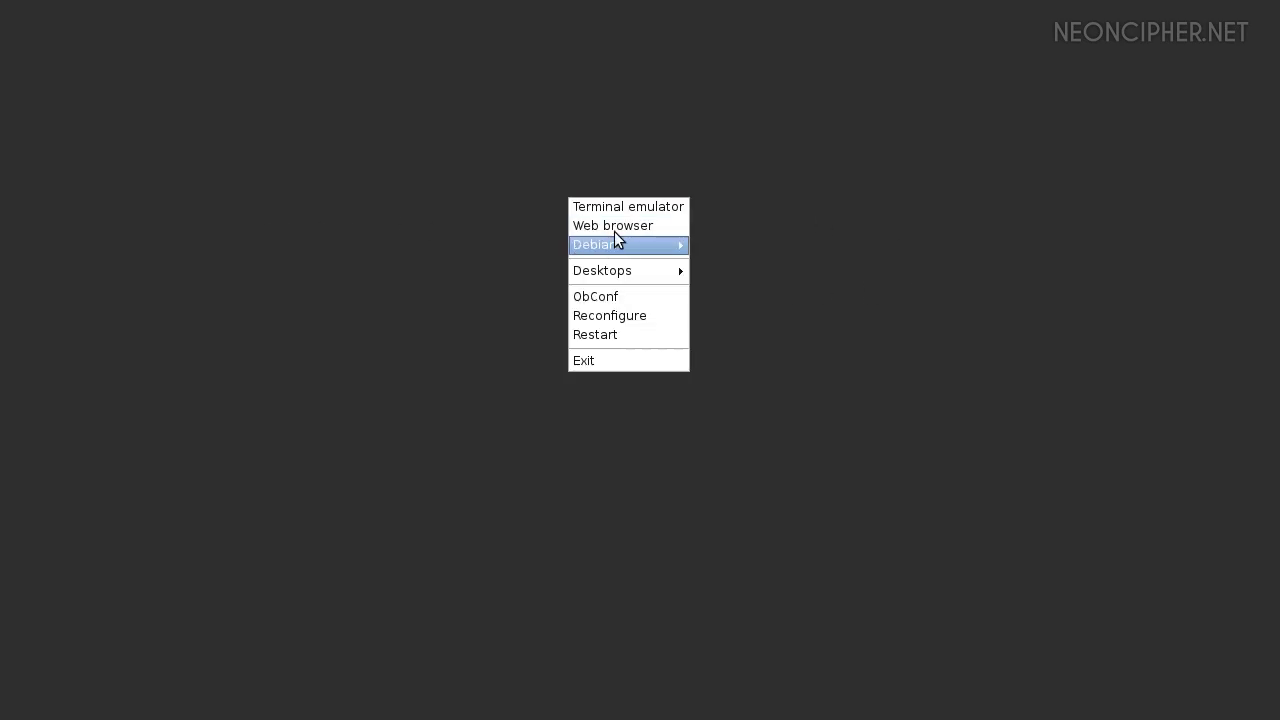
# Launch GIMP from the Openbox root menu and drag its main window up and left
pyautogui.moveTo(629, 246)
pyautogui.moveTo(751, 247)
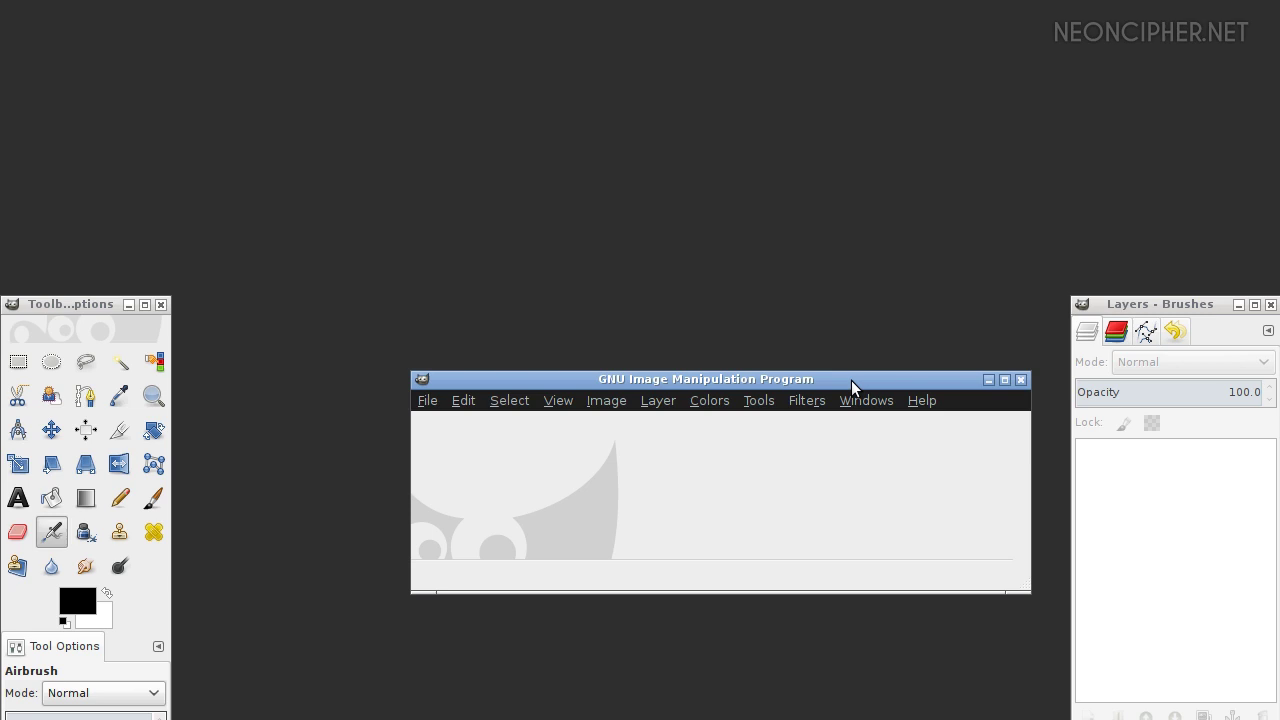
pyautogui.moveTo(851, 380); pyautogui.dragTo(750, 286)
# View lxqt.org's Screenshots, LXQt Dark and About pages, then run 'sudo apt-get install lxqt'
pyautogui.click(767, 307)
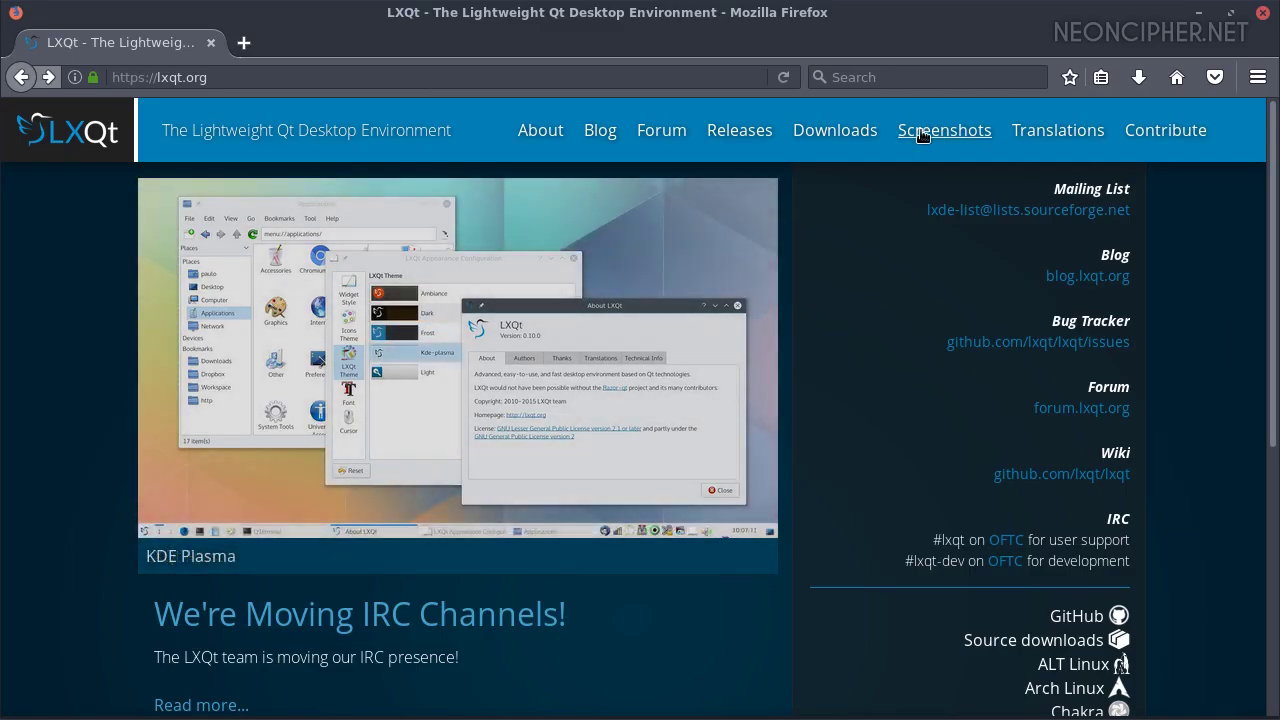
pyautogui.click(962, 133)
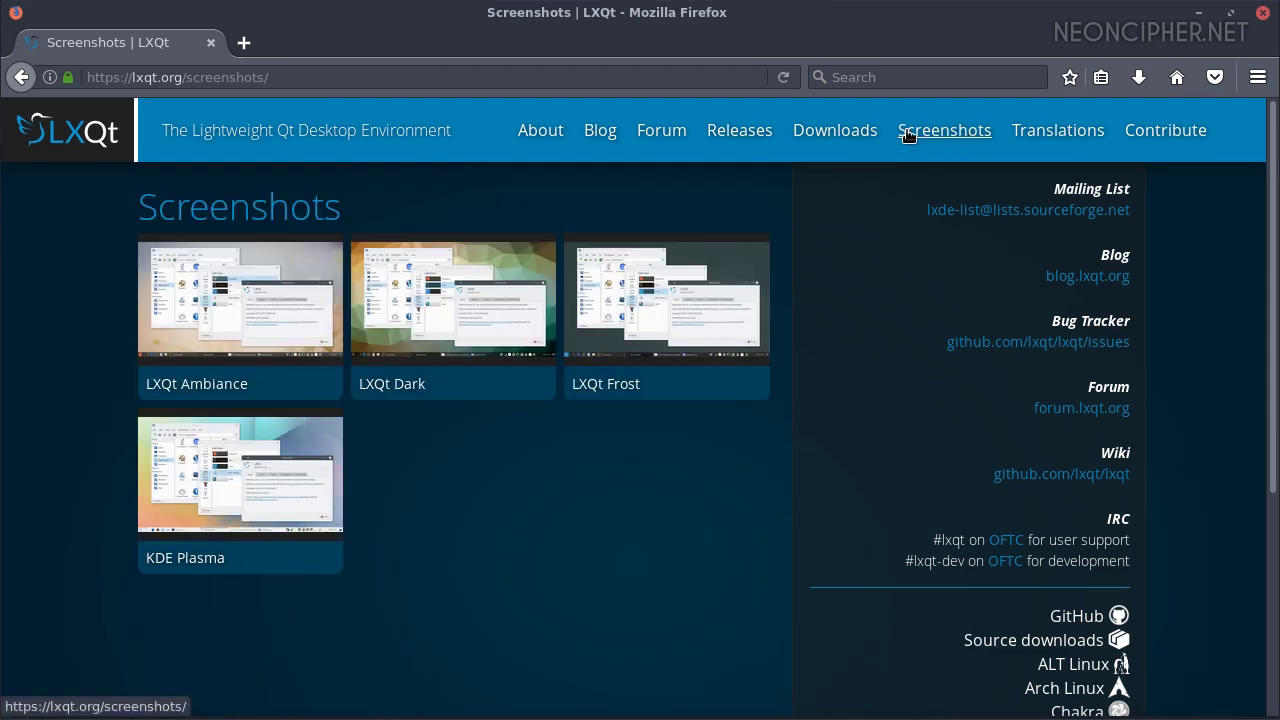
pyautogui.click(452, 290)
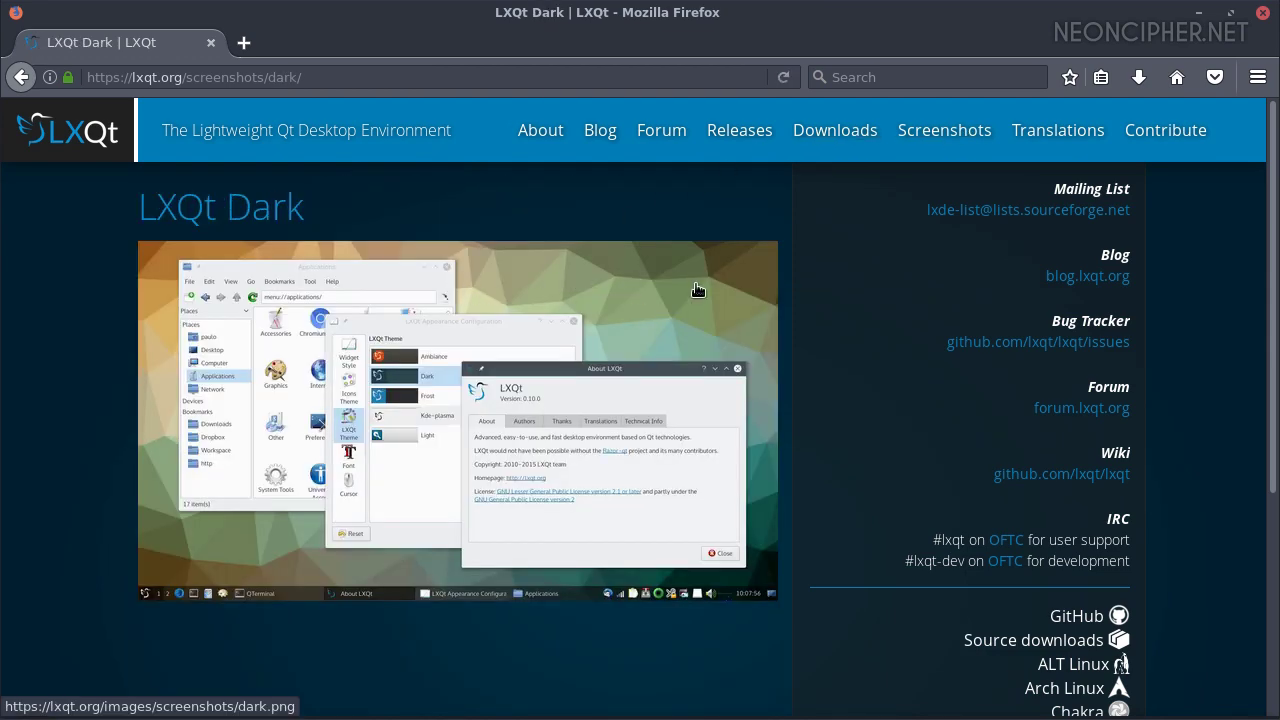
pyautogui.hotkey('alt', 'Left')
pyautogui.click(550, 132)
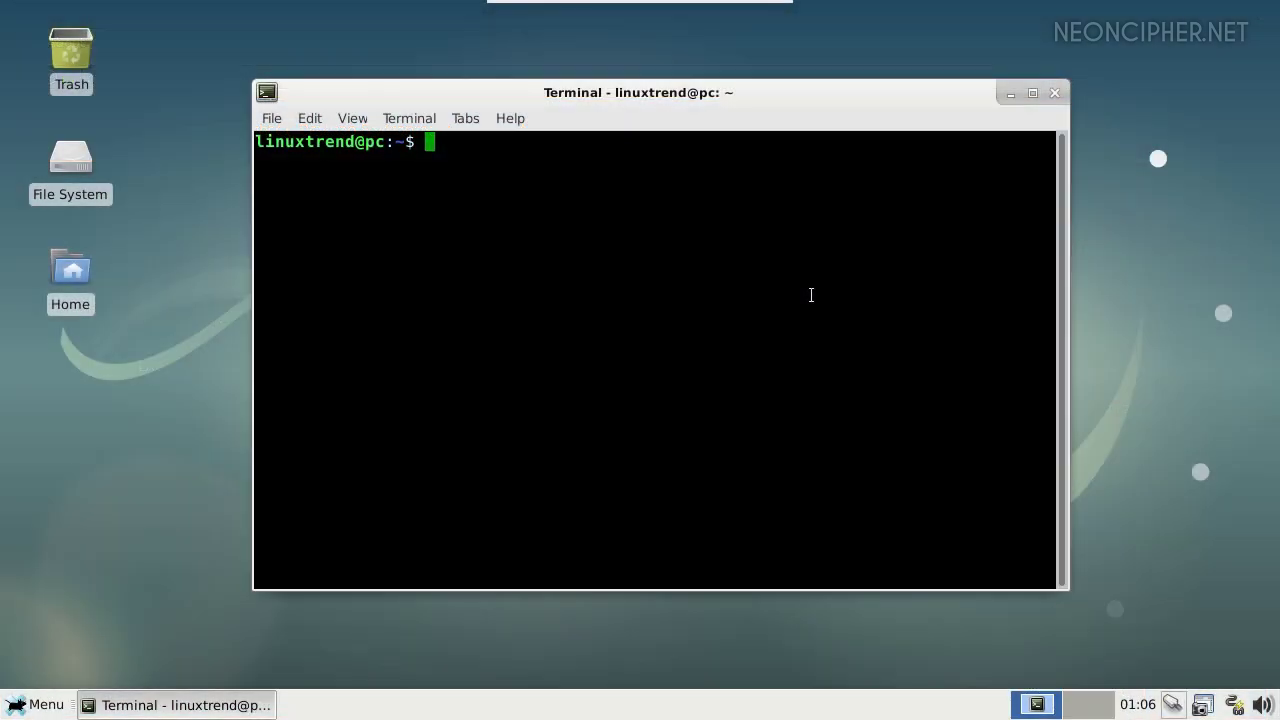
pyautogui.write('-get install lxqt')
pyautogui.press('Return')
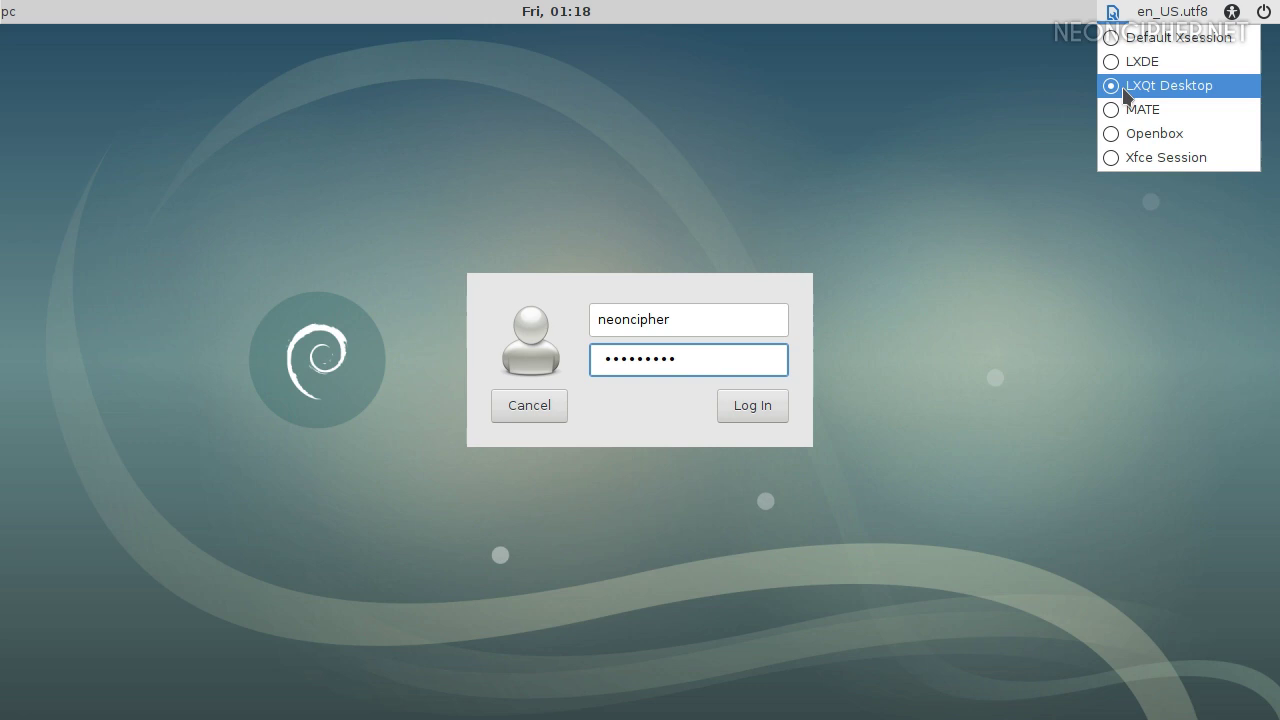
# Log in with the LXQt Desktop session and open the LXQt Configuration Center
pyautogui.click(760, 407)
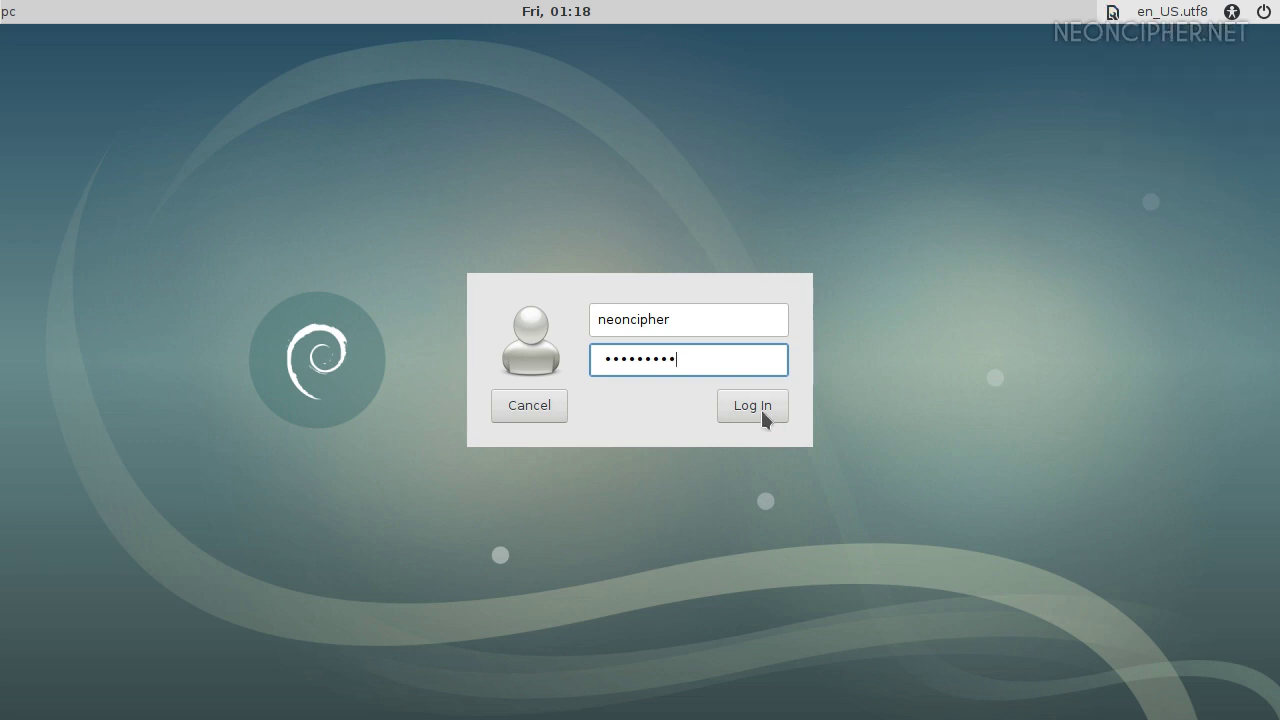
pyautogui.click(760, 407)
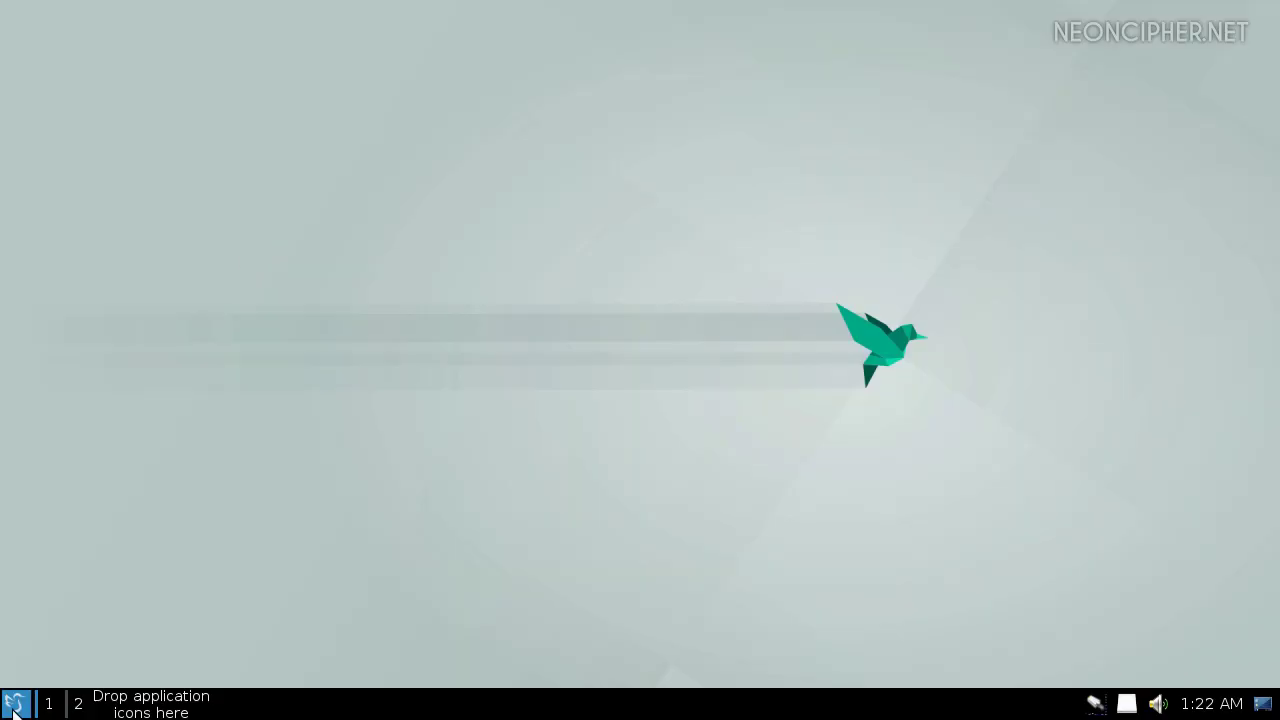
pyautogui.click(14, 706)
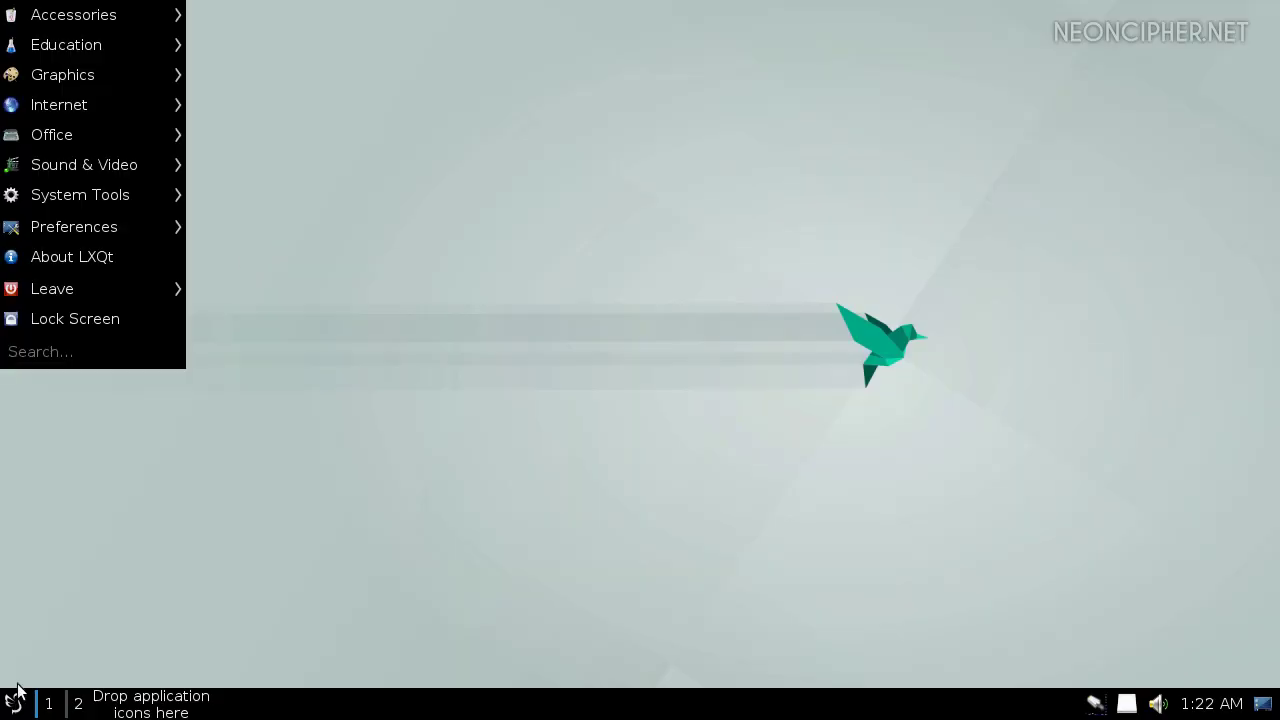
pyautogui.moveTo(101, 12)
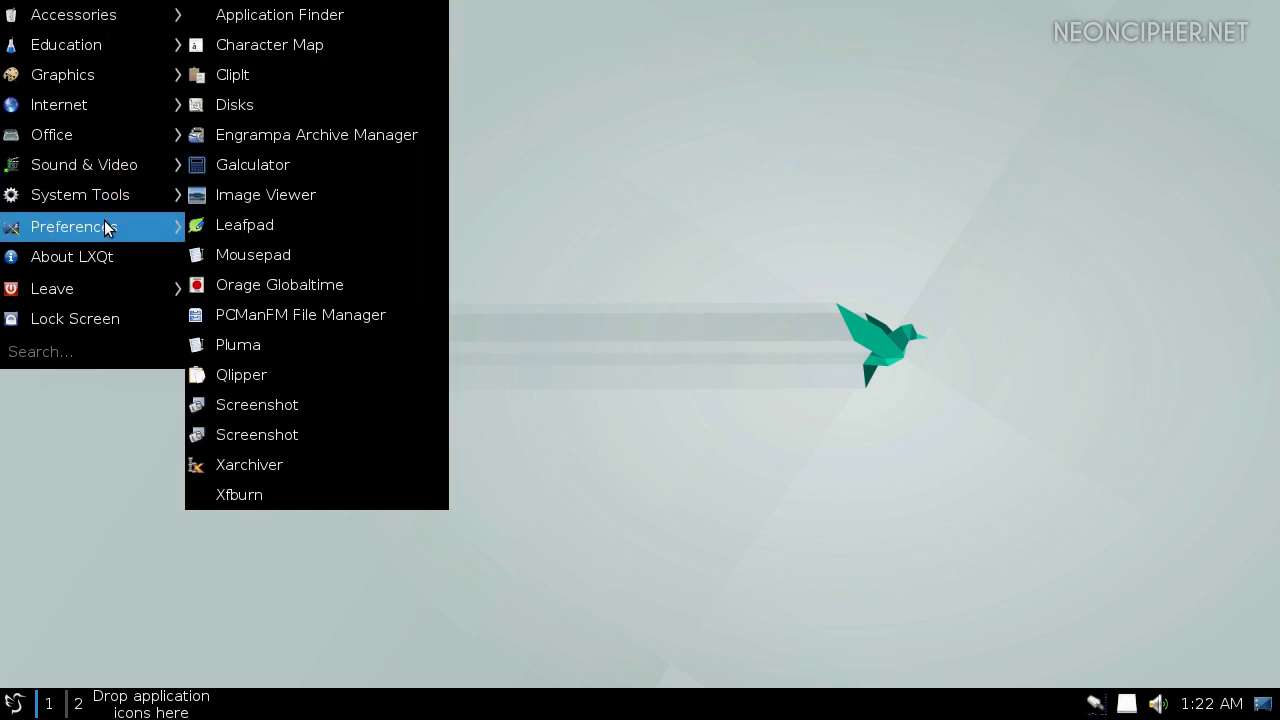
pyautogui.moveTo(104, 224)
pyautogui.moveTo(300, 16)
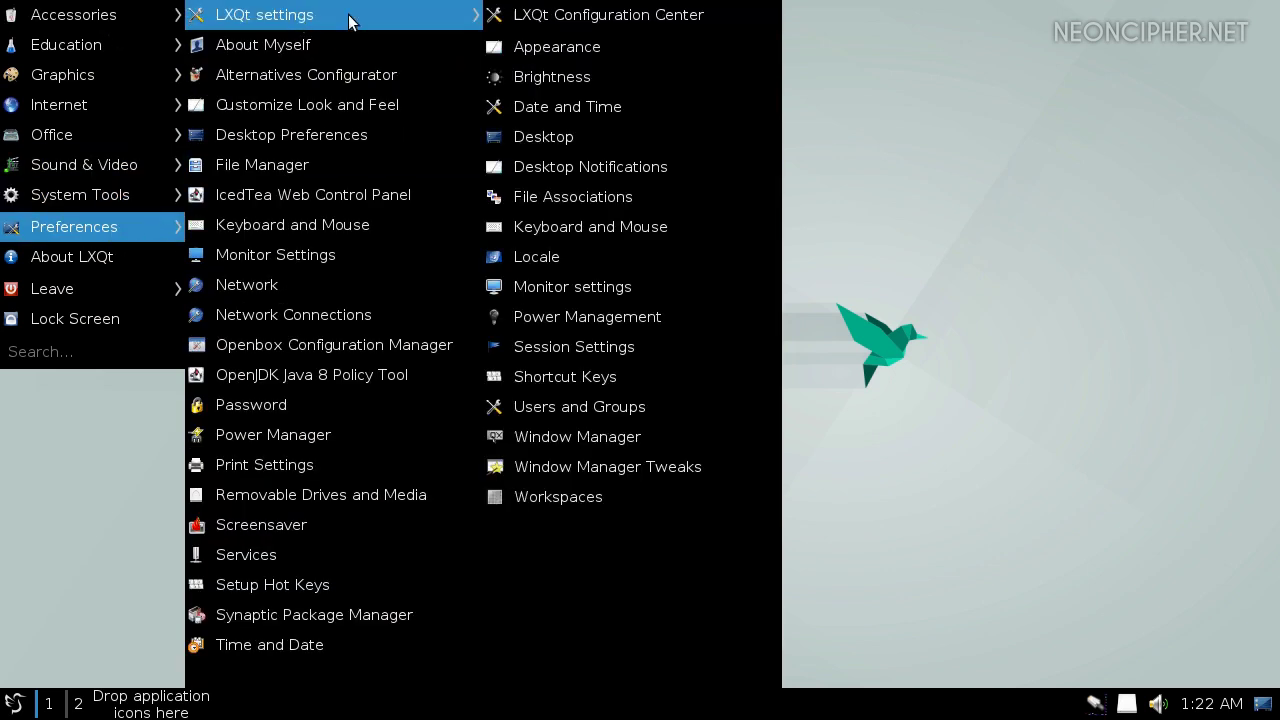
pyautogui.click(582, 16)
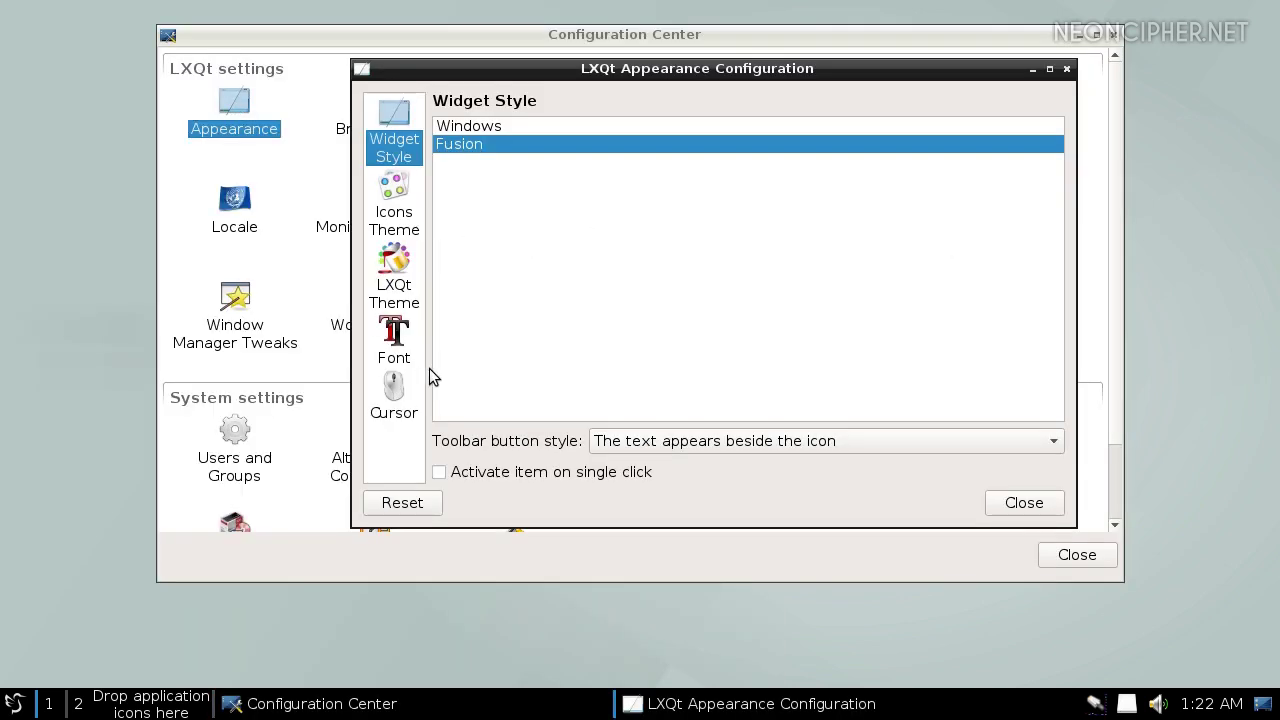
# Try the Dark, Ambiance, Light and System LXQt themes, settling on Kde-plasma
pyautogui.click(405, 216)
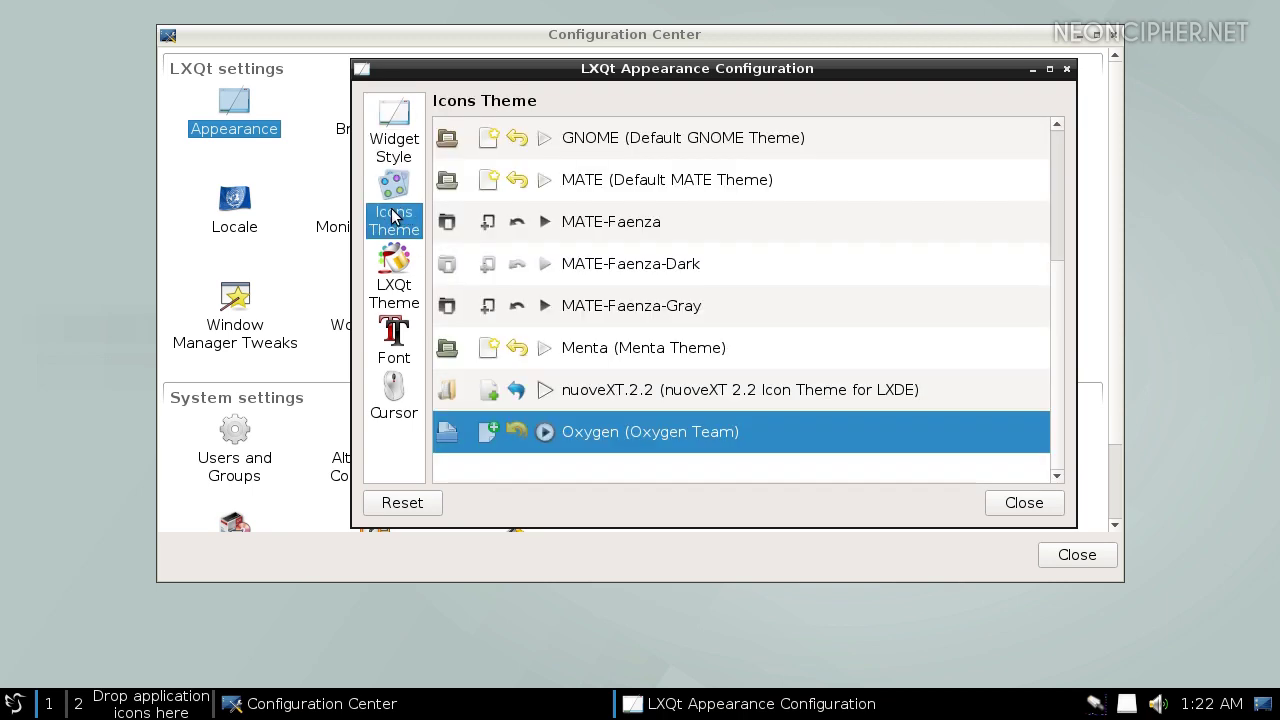
pyautogui.click(393, 288)
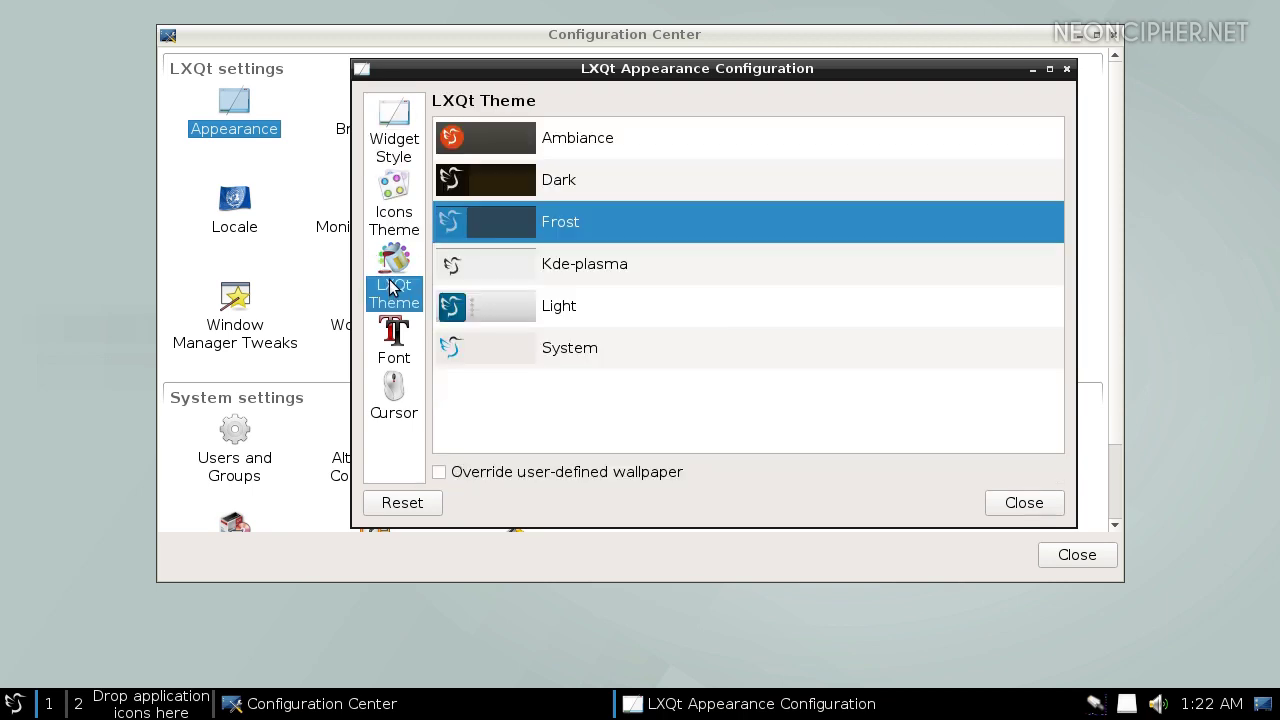
pyautogui.click(579, 172)
pyautogui.click(564, 146)
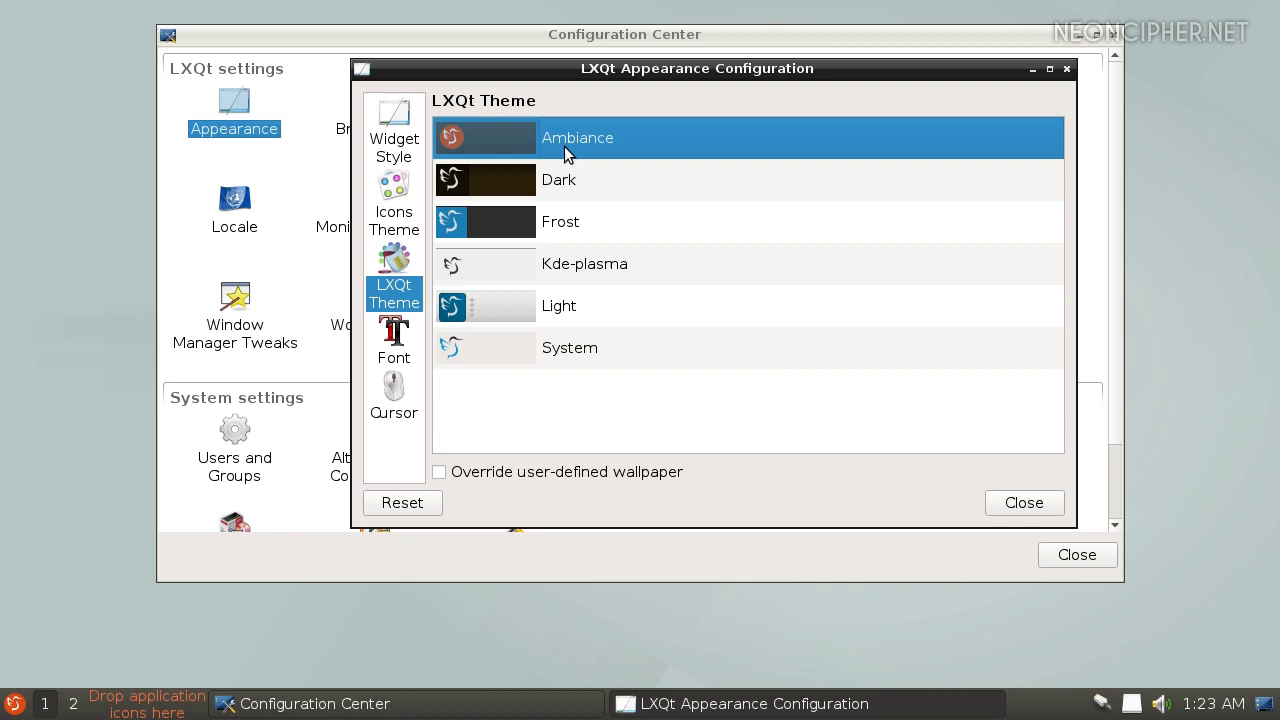
pyautogui.click(630, 263)
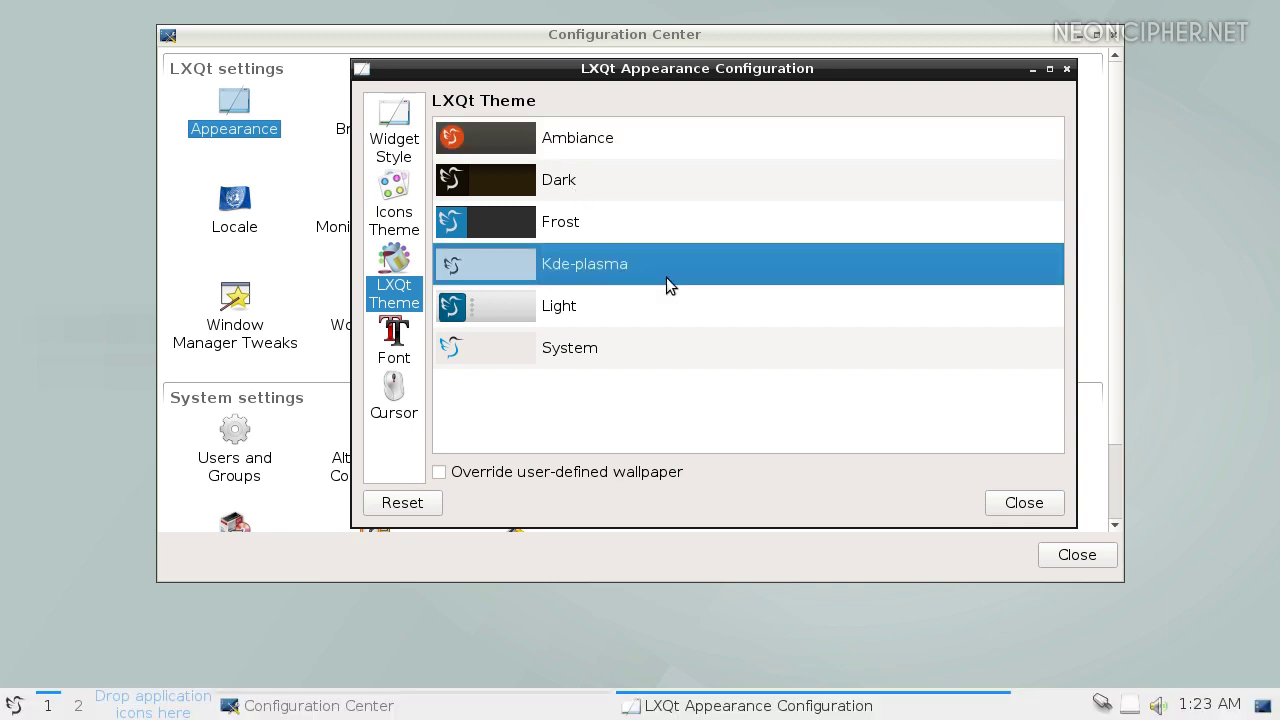
pyautogui.click(610, 306)
pyautogui.click(614, 344)
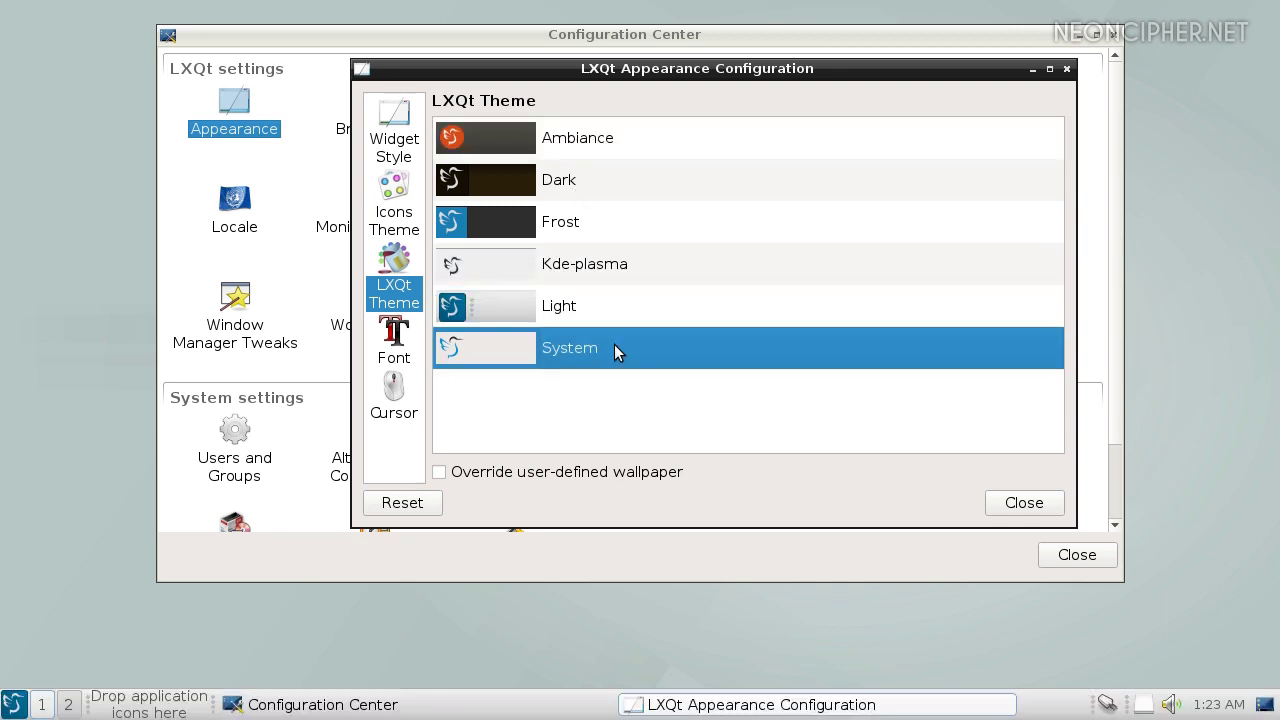
pyautogui.click(587, 267)
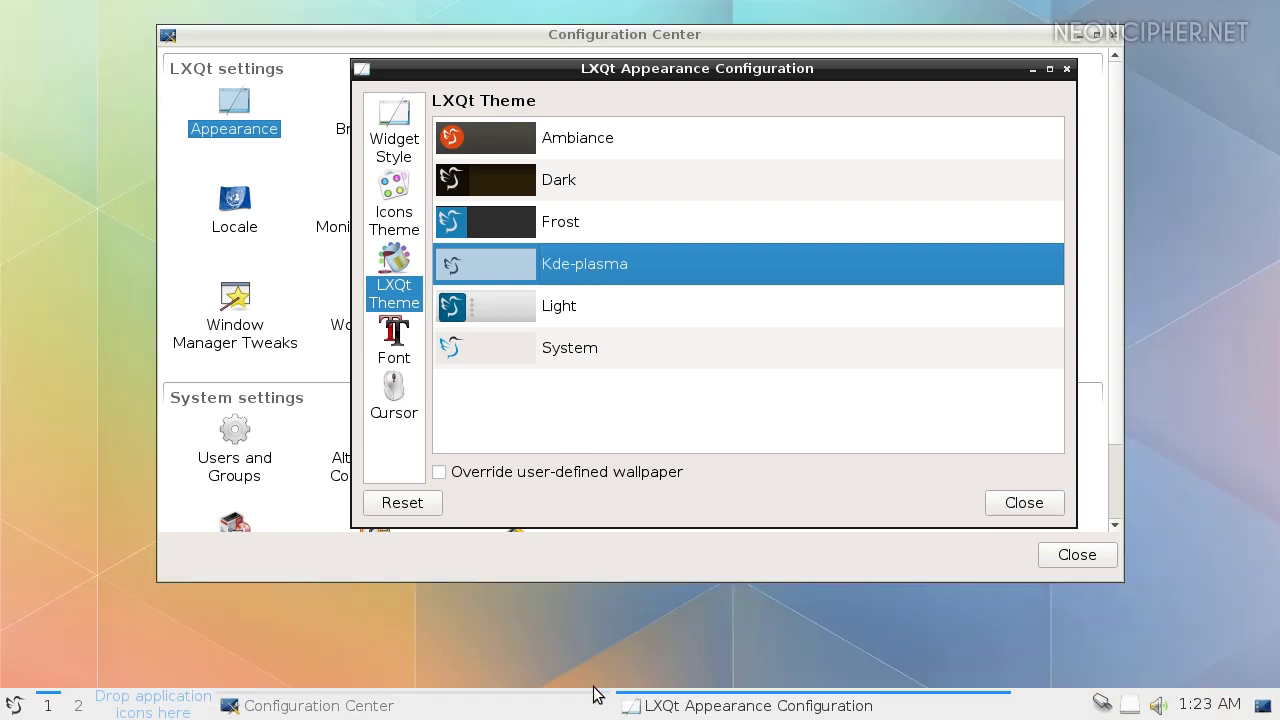
# Close the settings, check the desktop context menu, and reopen the Configuration Center
pyautogui.click(1054, 514)
pyautogui.click(1084, 558)
pyautogui.rightClick(777, 439)
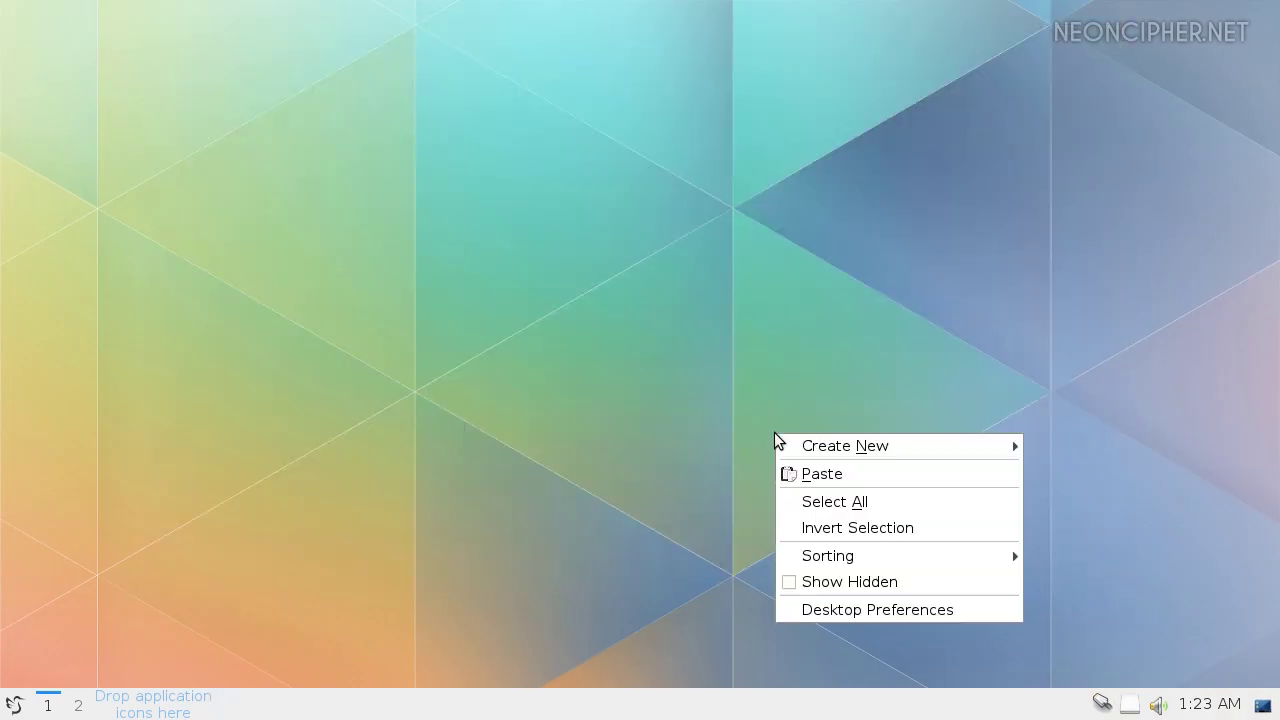
pyautogui.press('Escape')
pyautogui.click(12, 705)
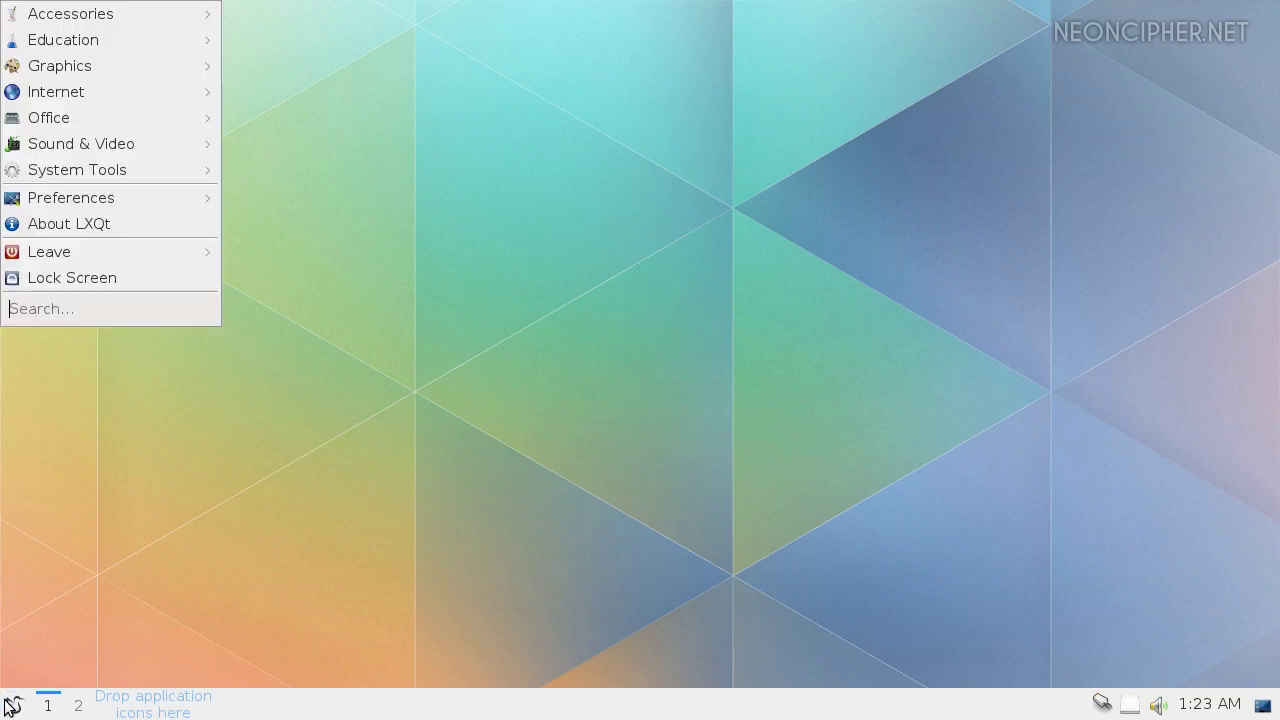
pyautogui.moveTo(80, 189)
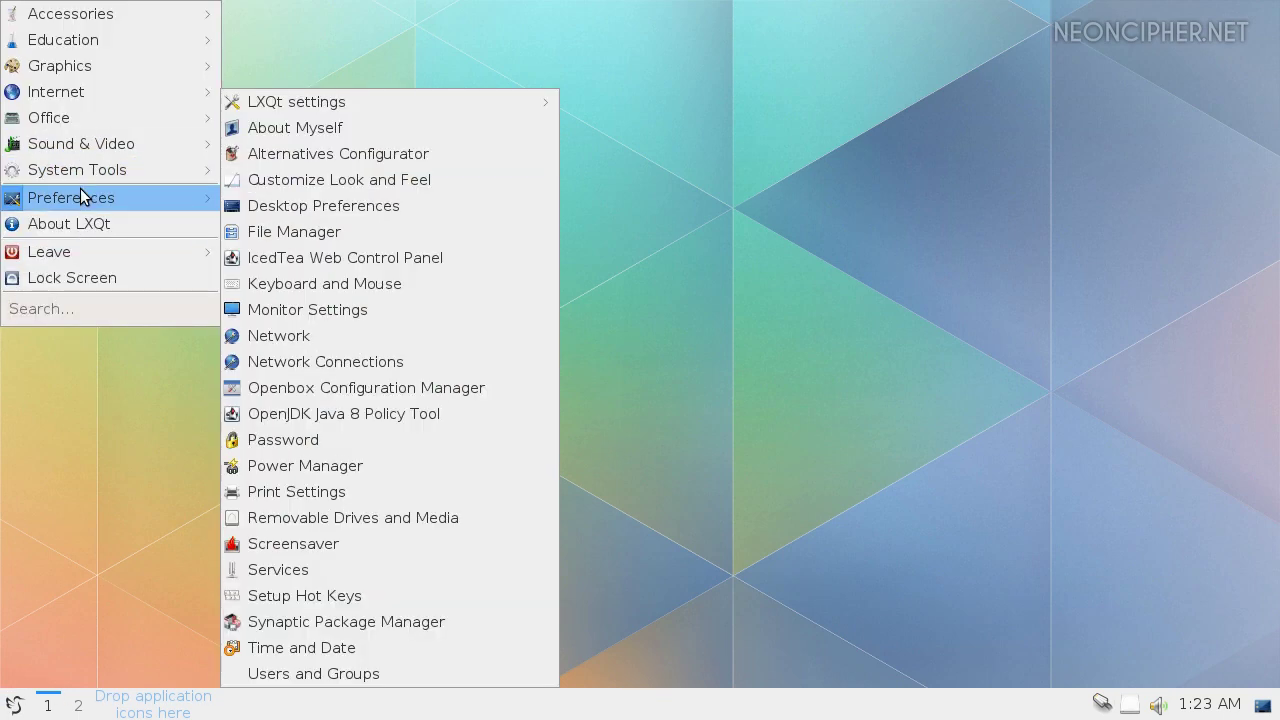
pyautogui.moveTo(300, 104)
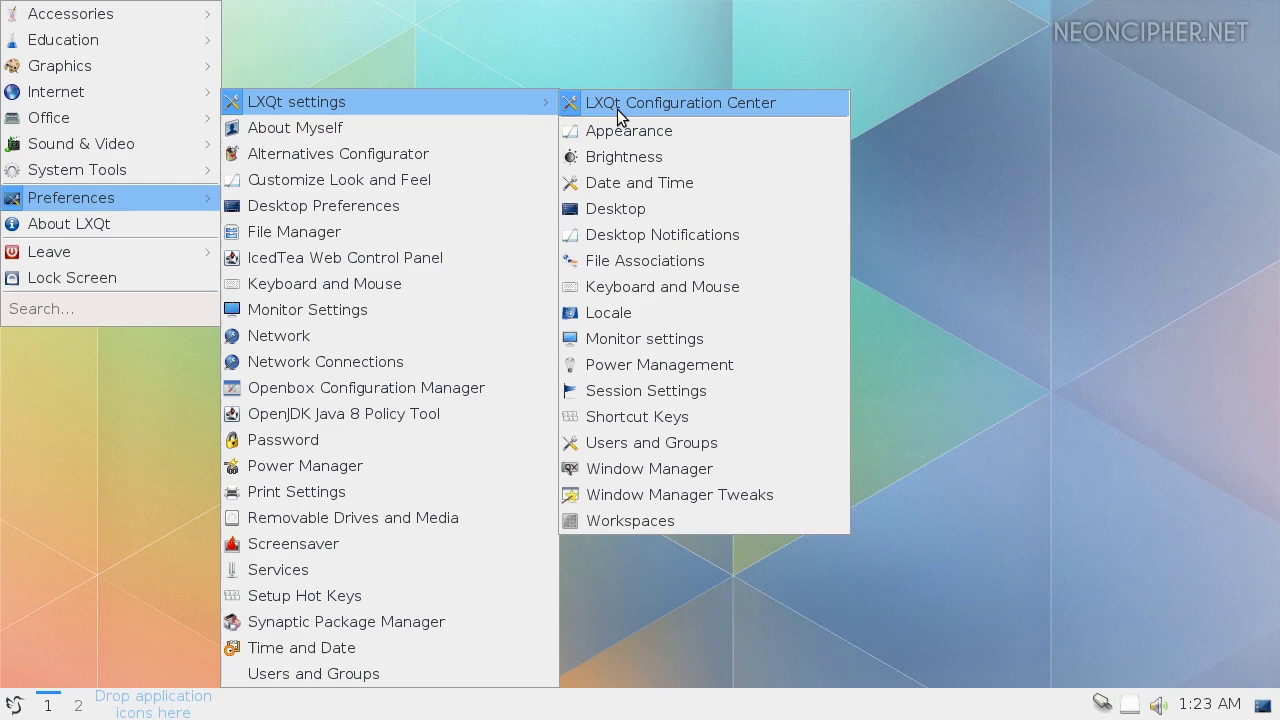
pyautogui.click(621, 104)
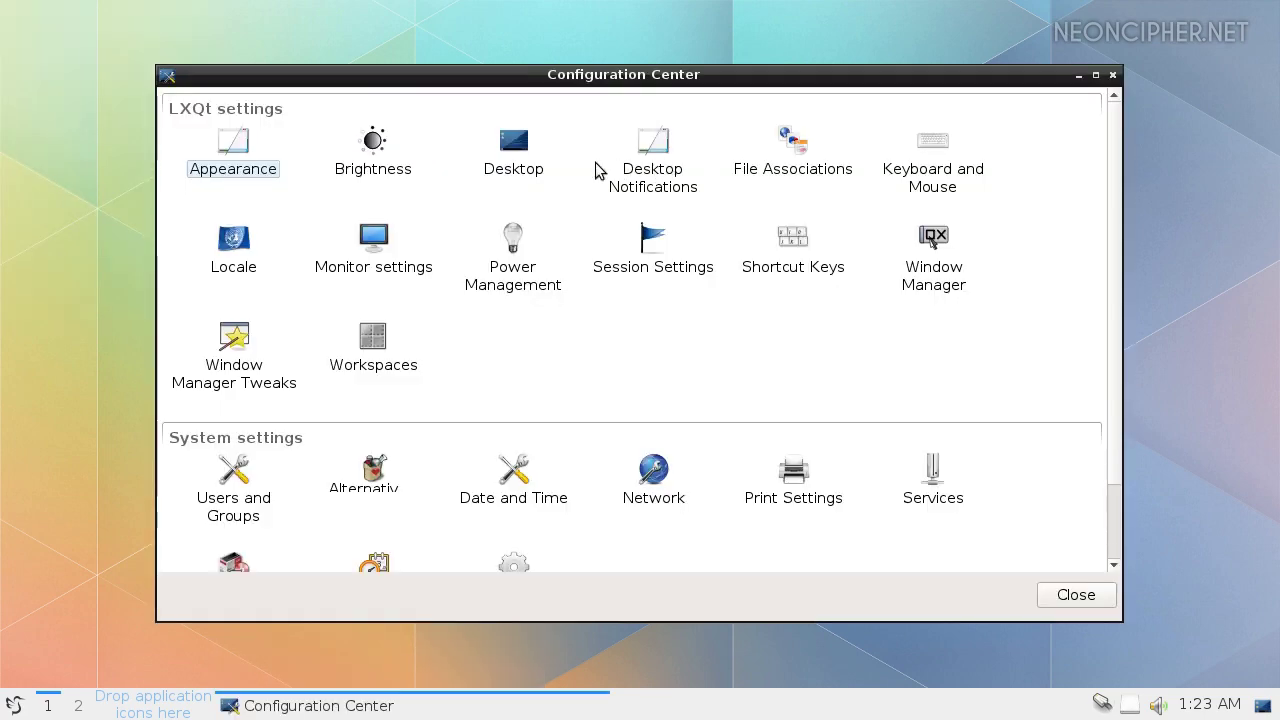
# Preview the Abstractile screensaver, then select BinaryRing as the screensaver theme
pyautogui.click(236, 160)
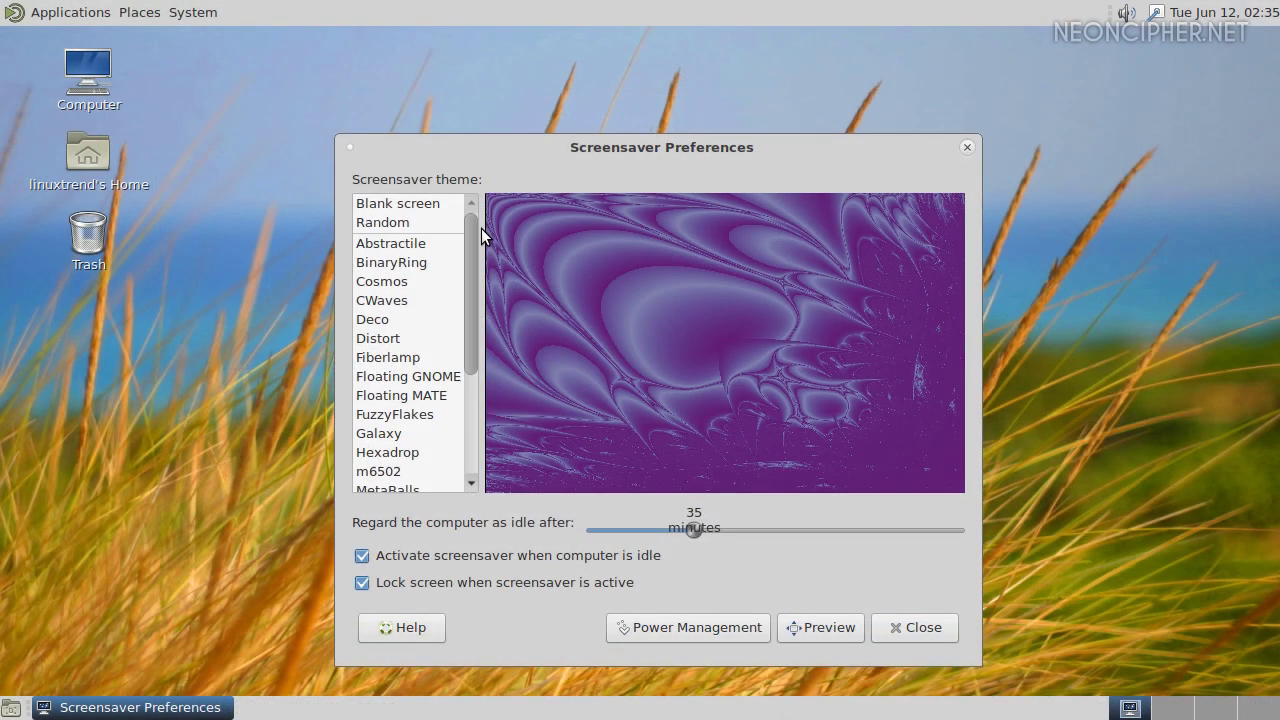
pyautogui.click(418, 245)
pyautogui.click(409, 264)
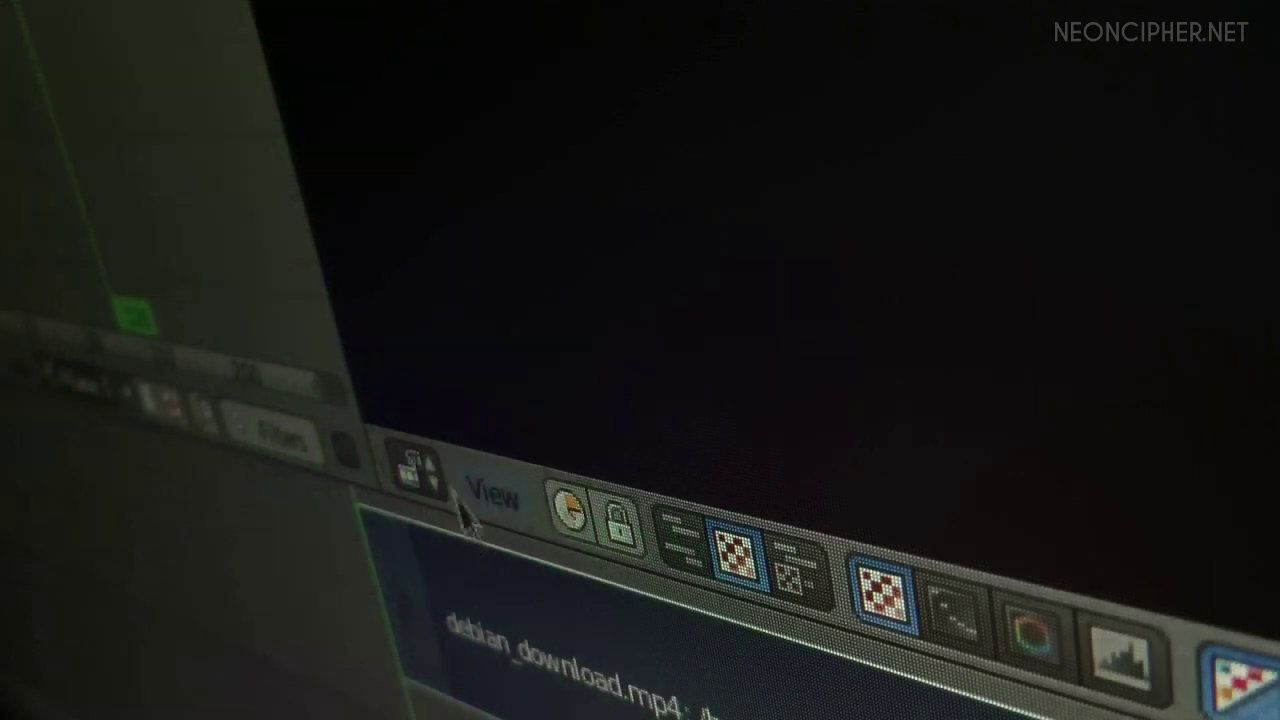
pyautogui.click(438, 463)
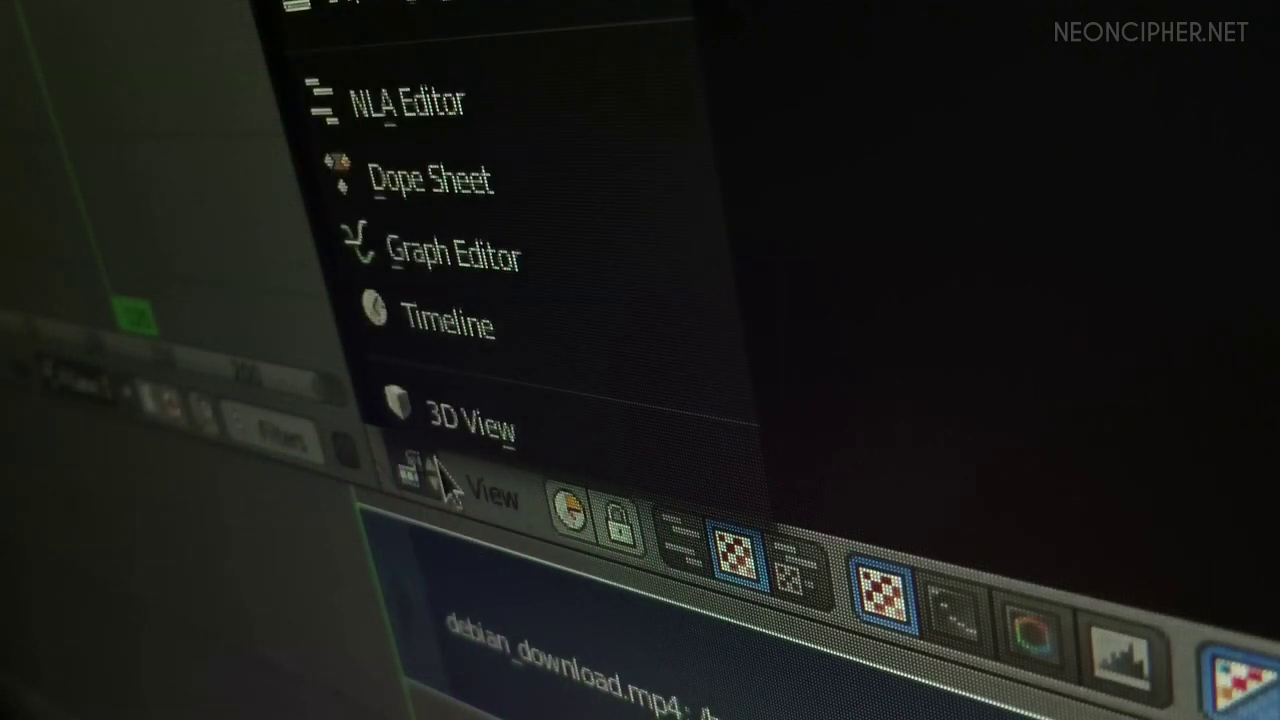
pyautogui.click(489, 498)
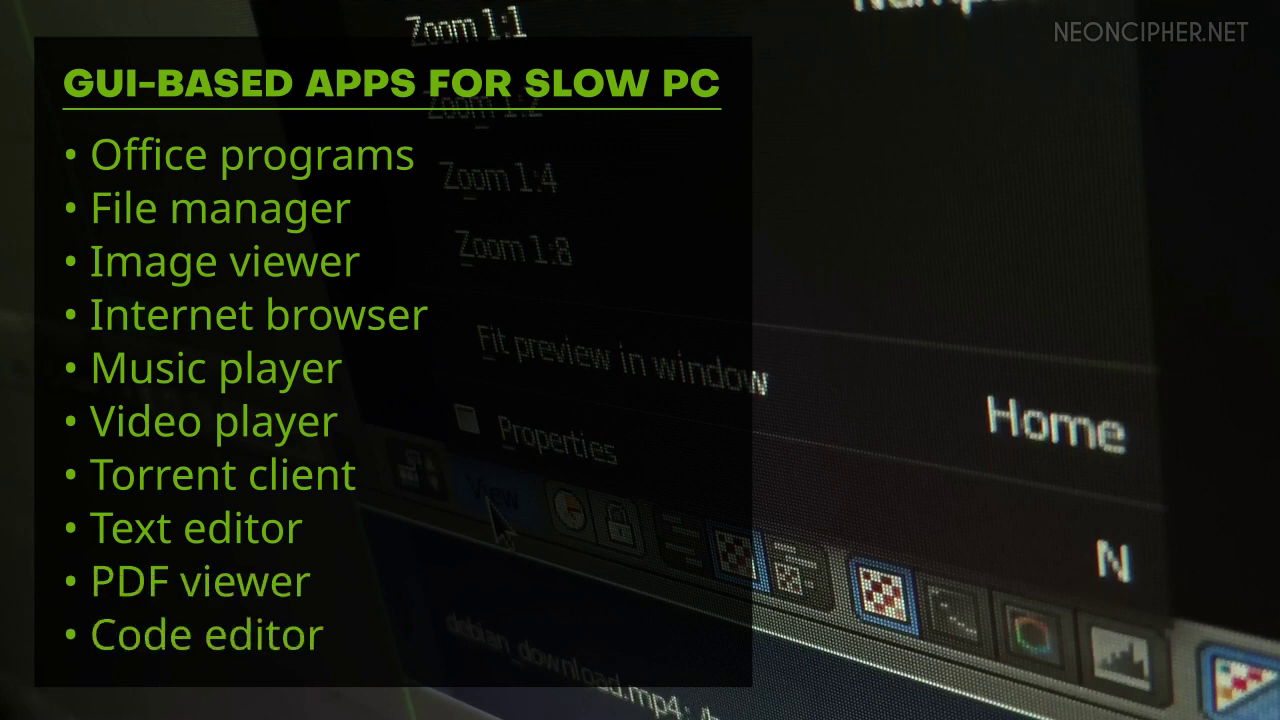
# Type 'Hello Linux!' and set it in Ubuntu Condensed at size 26
pyautogui.click(489, 498)
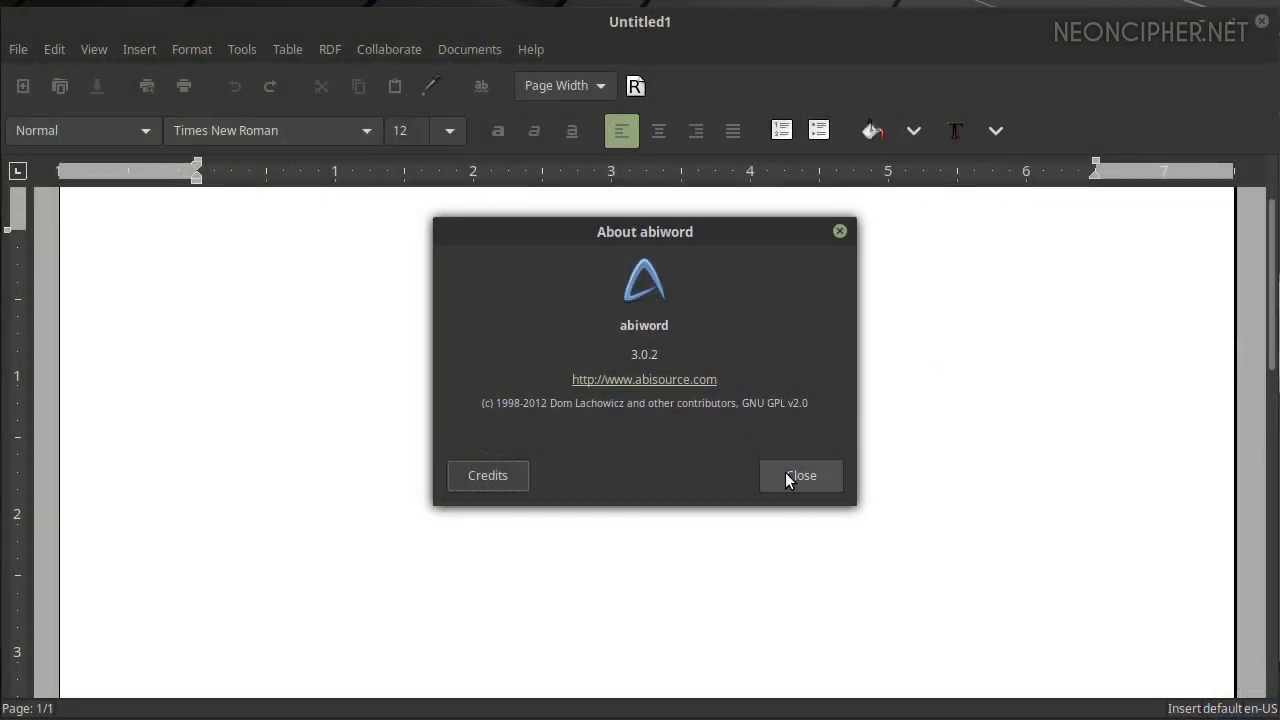
pyautogui.click(788, 476)
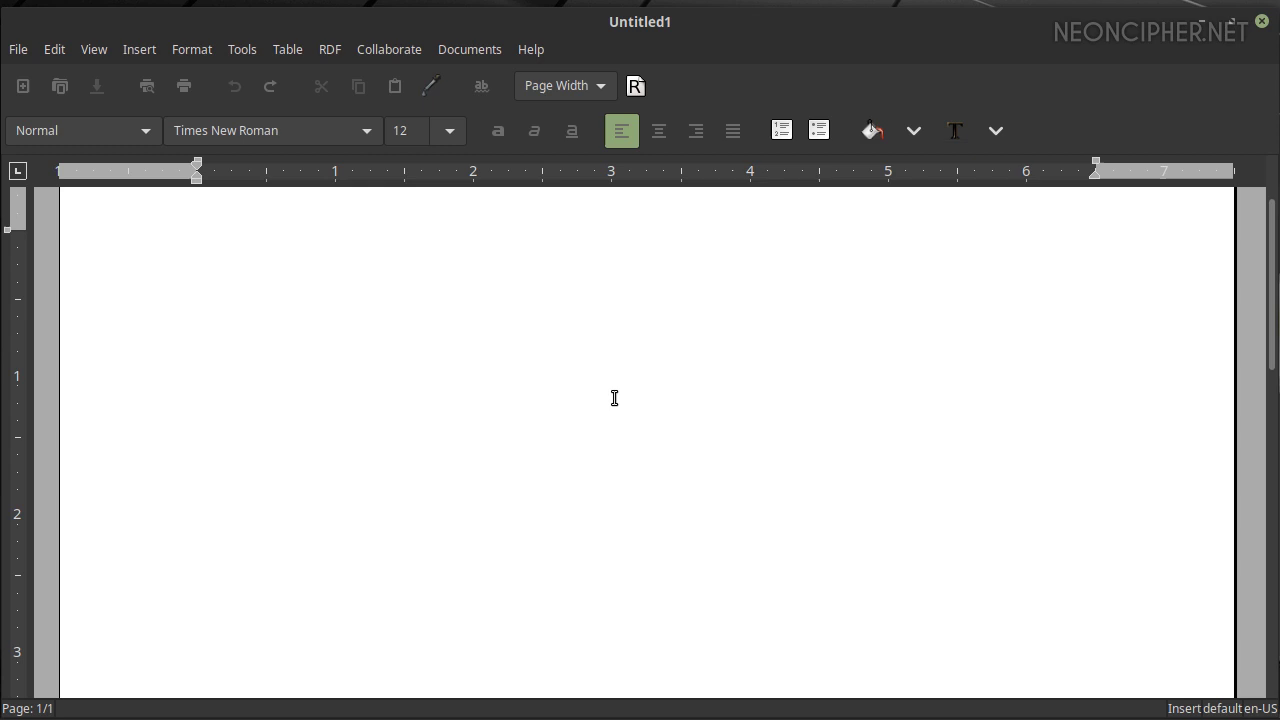
pyautogui.write('Hello Linu')
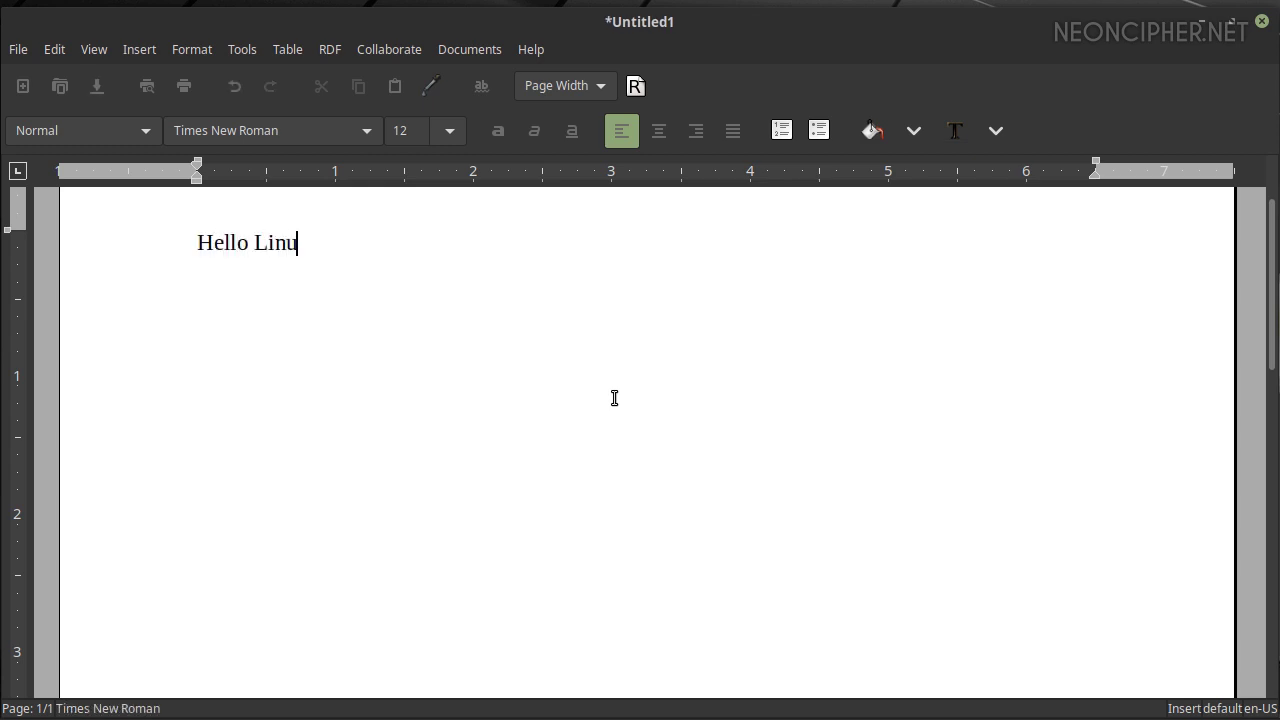
pyautogui.write('x!')
pyautogui.moveTo(434, 243); pyautogui.dragTo(135, 243)
pyautogui.click(369, 132)
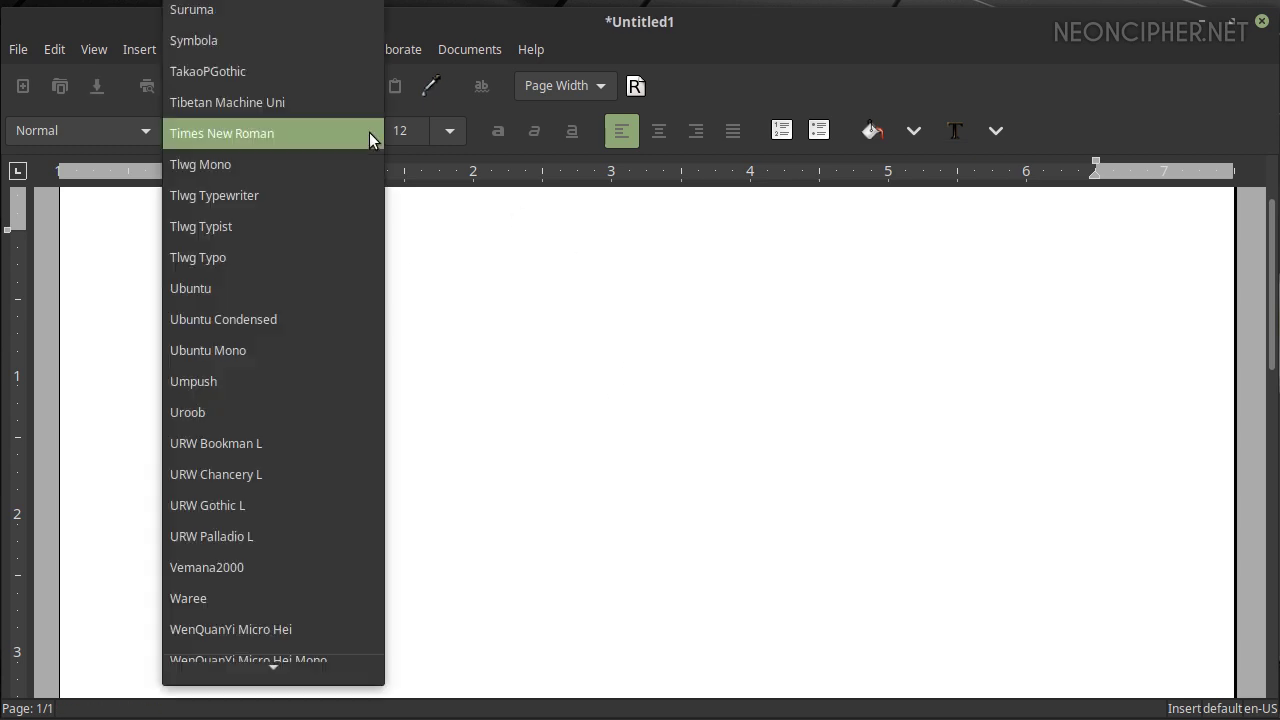
pyautogui.click(276, 321)
pyautogui.click(448, 131)
pyautogui.click(409, 505)
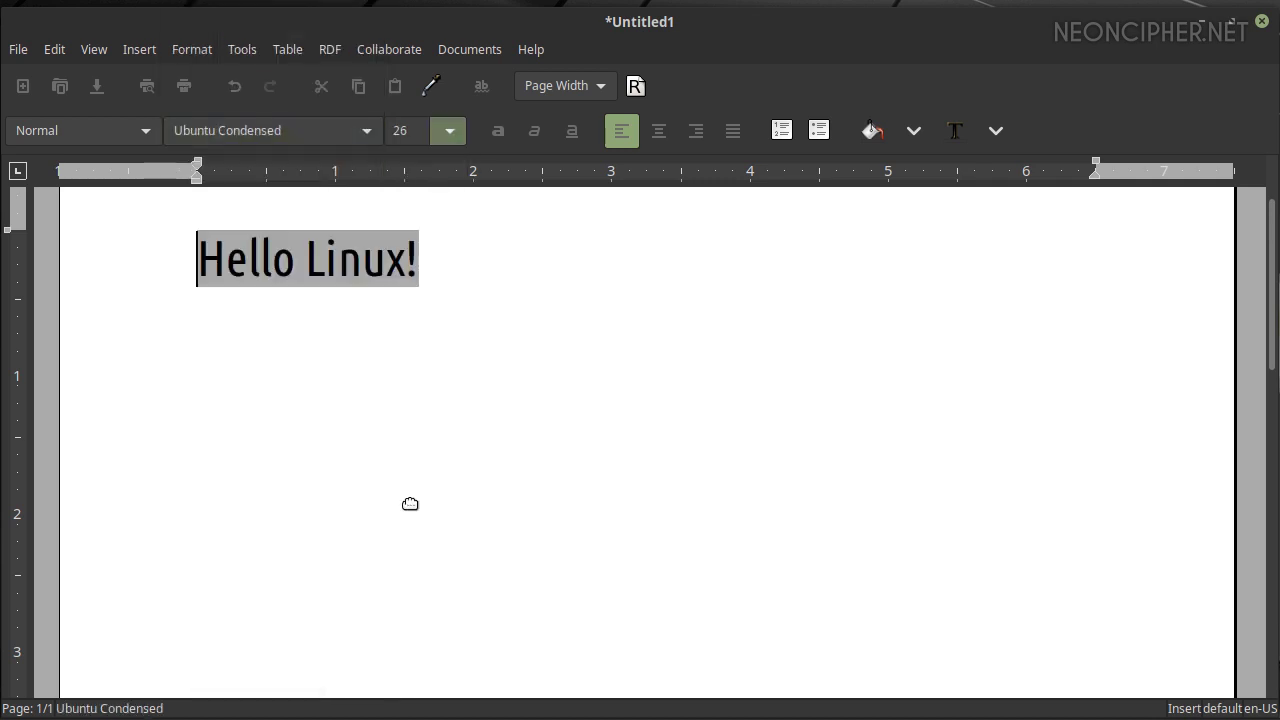
# Indent the Hello Linux! heading toward the page centre
pyautogui.click(513, 258)
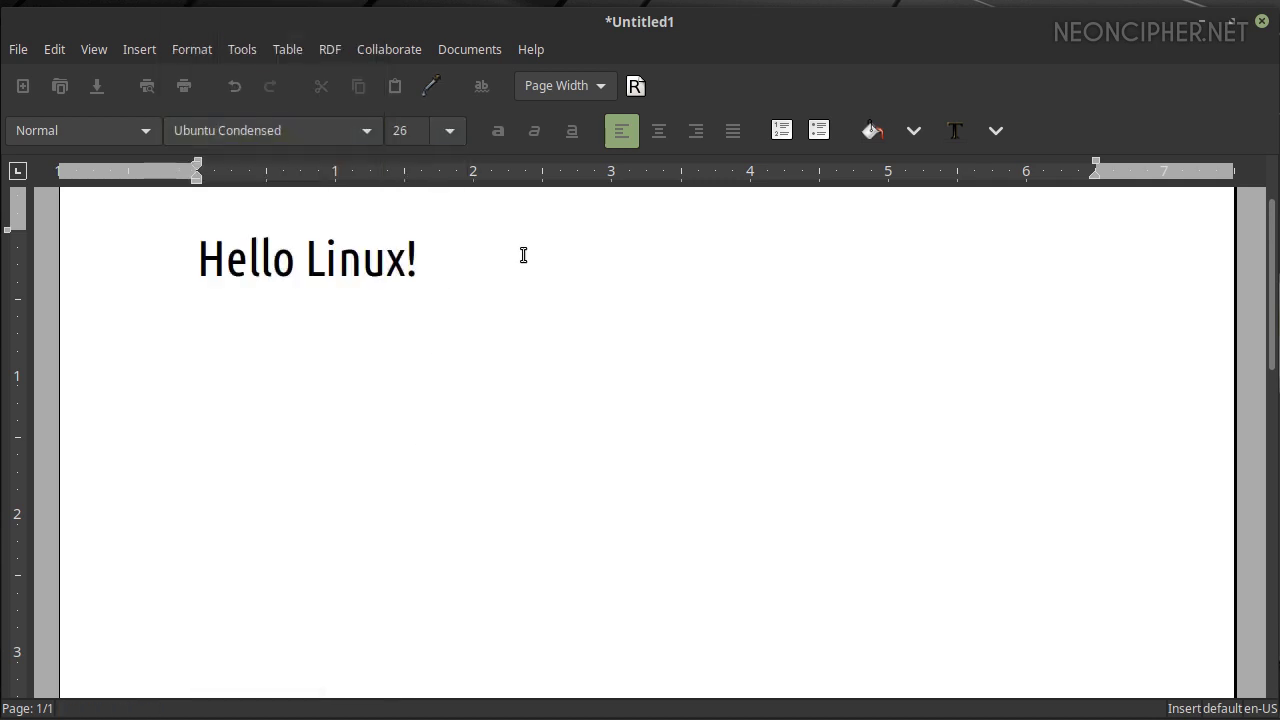
pyautogui.moveTo(523, 255); pyautogui.dragTo(131, 254)
pyautogui.moveTo(197, 165); pyautogui.dragTo(420, 175)
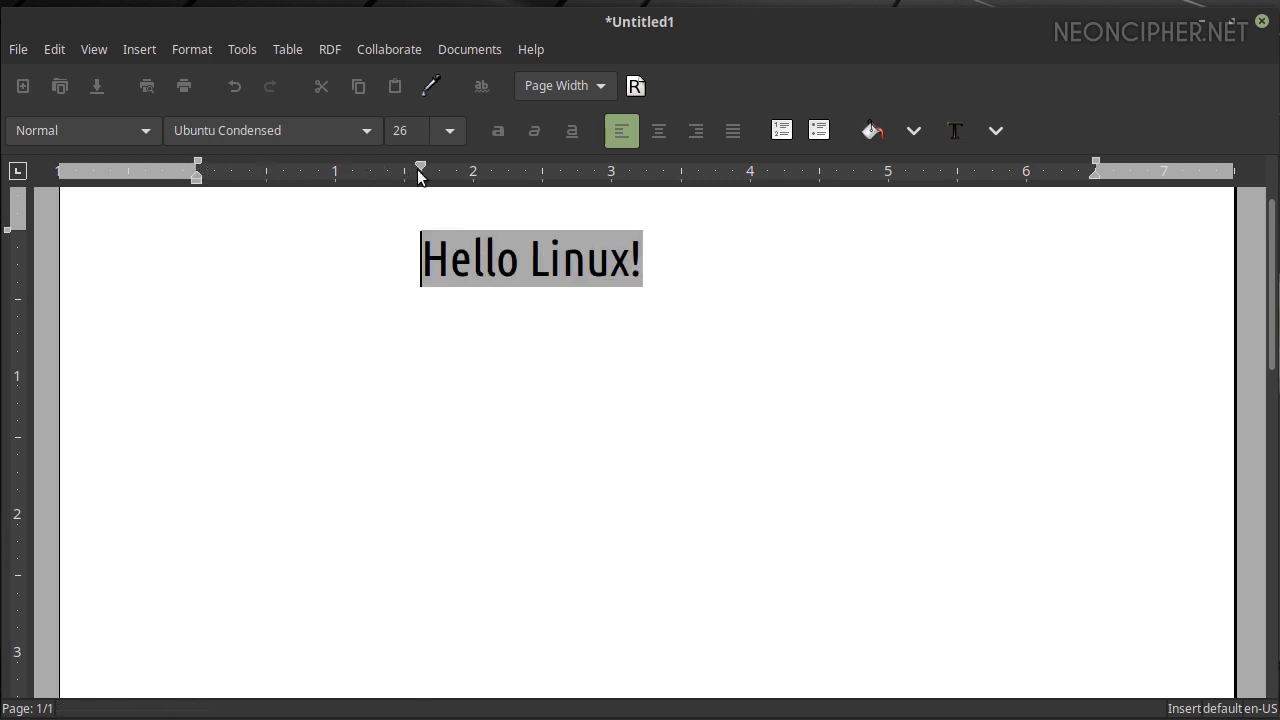
pyautogui.click(683, 281)
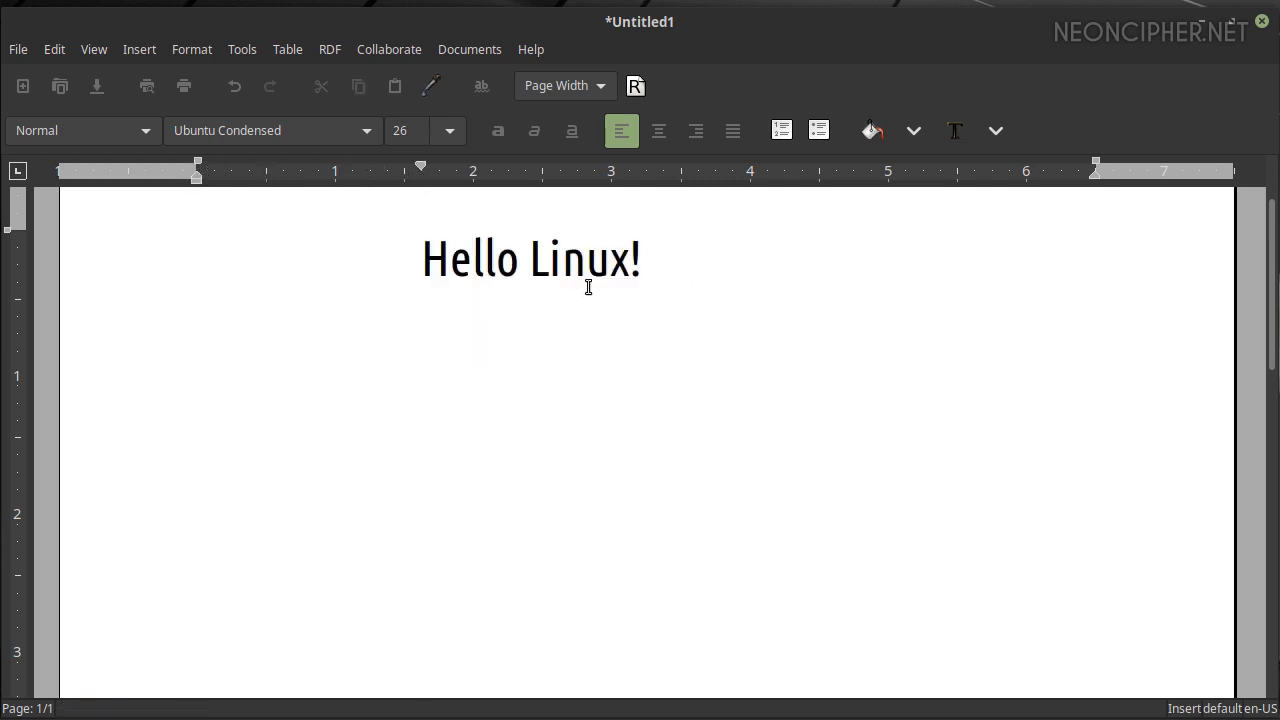
# Insert a 5×2 table below the heading
pyautogui.click(130, 50)
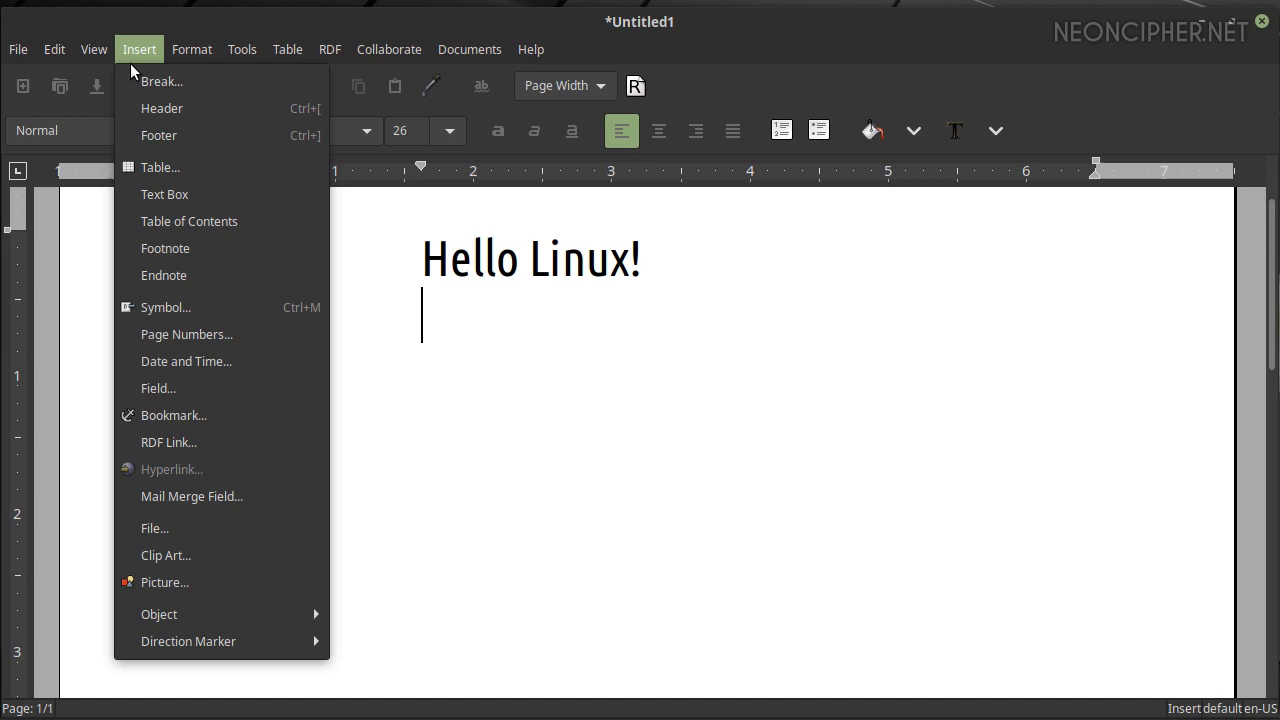
pyautogui.click(194, 163)
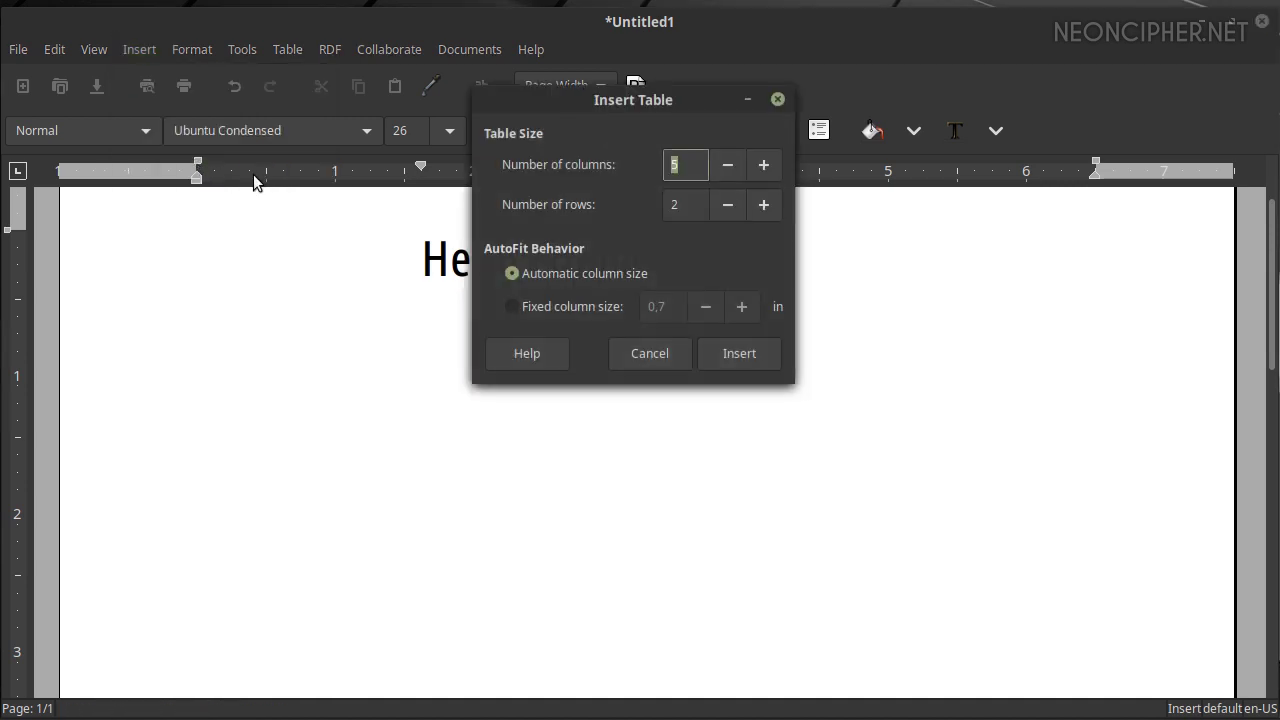
pyautogui.click(738, 353)
pyautogui.click(566, 468)
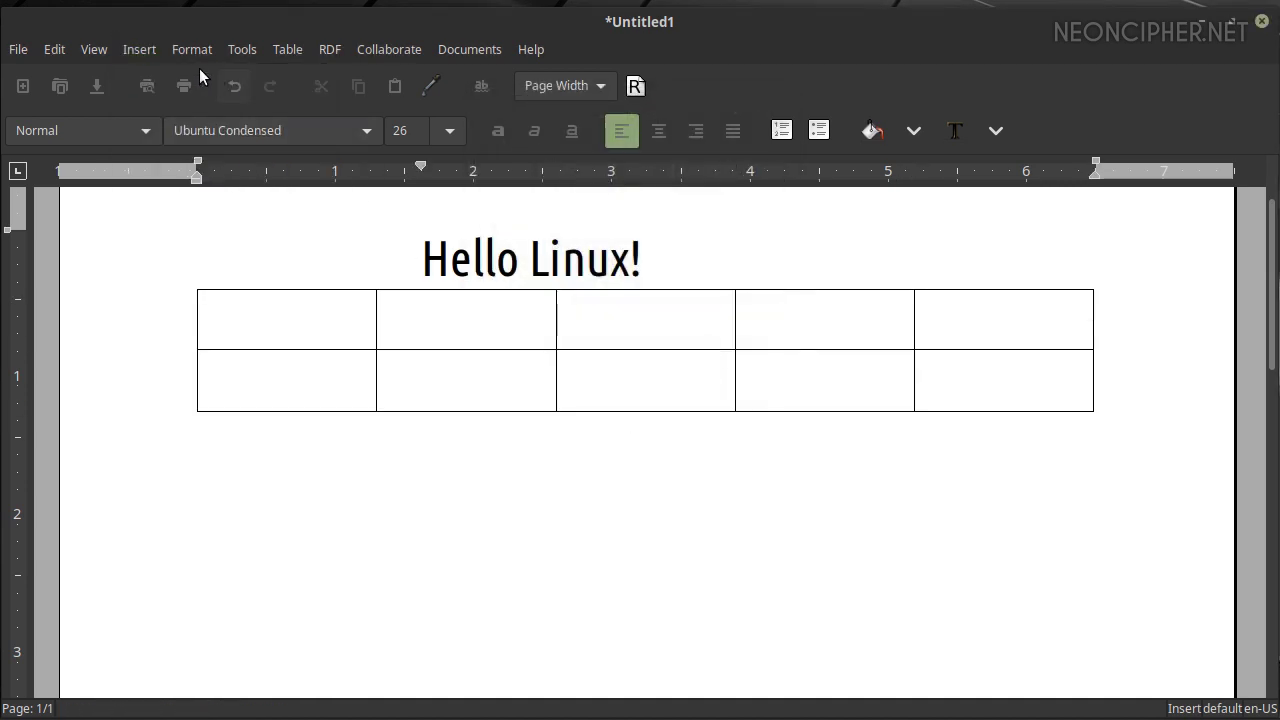
# Insert the Tux clip art picture (tux_bordelais.png) below the table
pyautogui.click(139, 49)
pyautogui.click(223, 556)
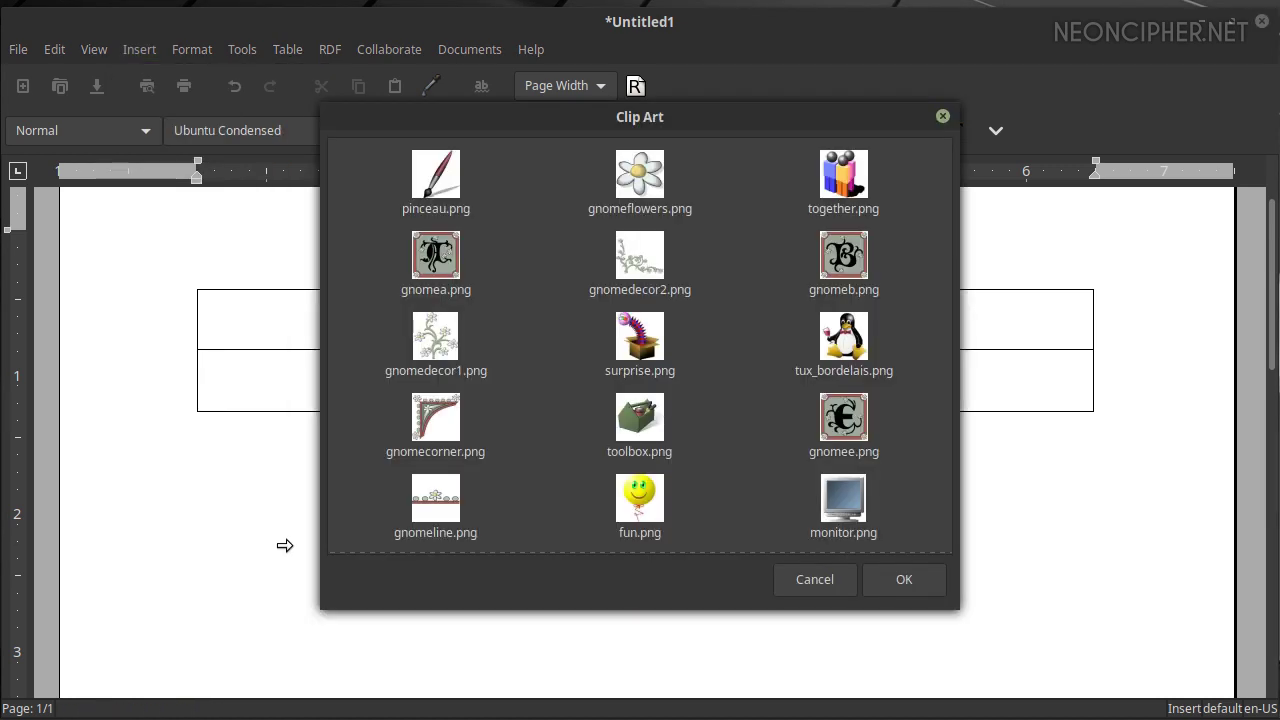
pyautogui.click(844, 337)
pyautogui.click(890, 577)
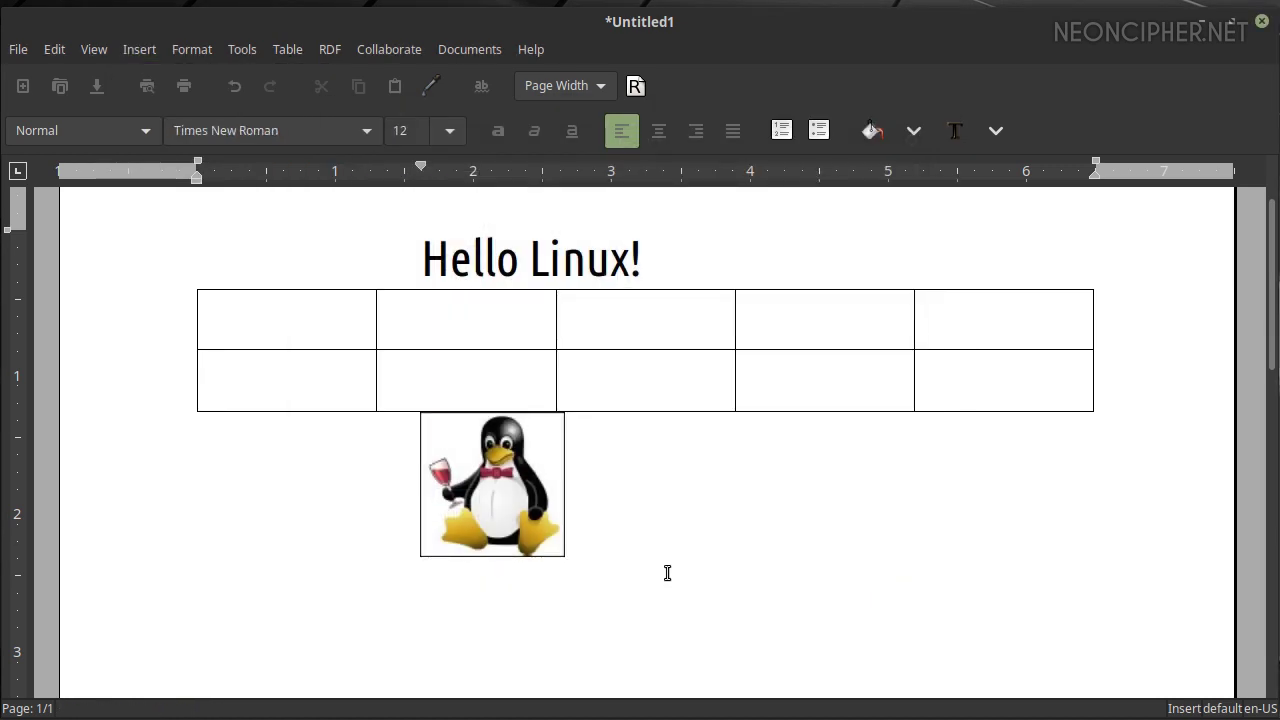
# Type filler text 'dsgdgs' and 'dsgdsgs' into the row 1 column 2 and row 2 column 4 cells
pyautogui.click(480, 320)
pyautogui.write('dsgdgs')
pyautogui.click(849, 389)
pyautogui.write('dsgdsgs')
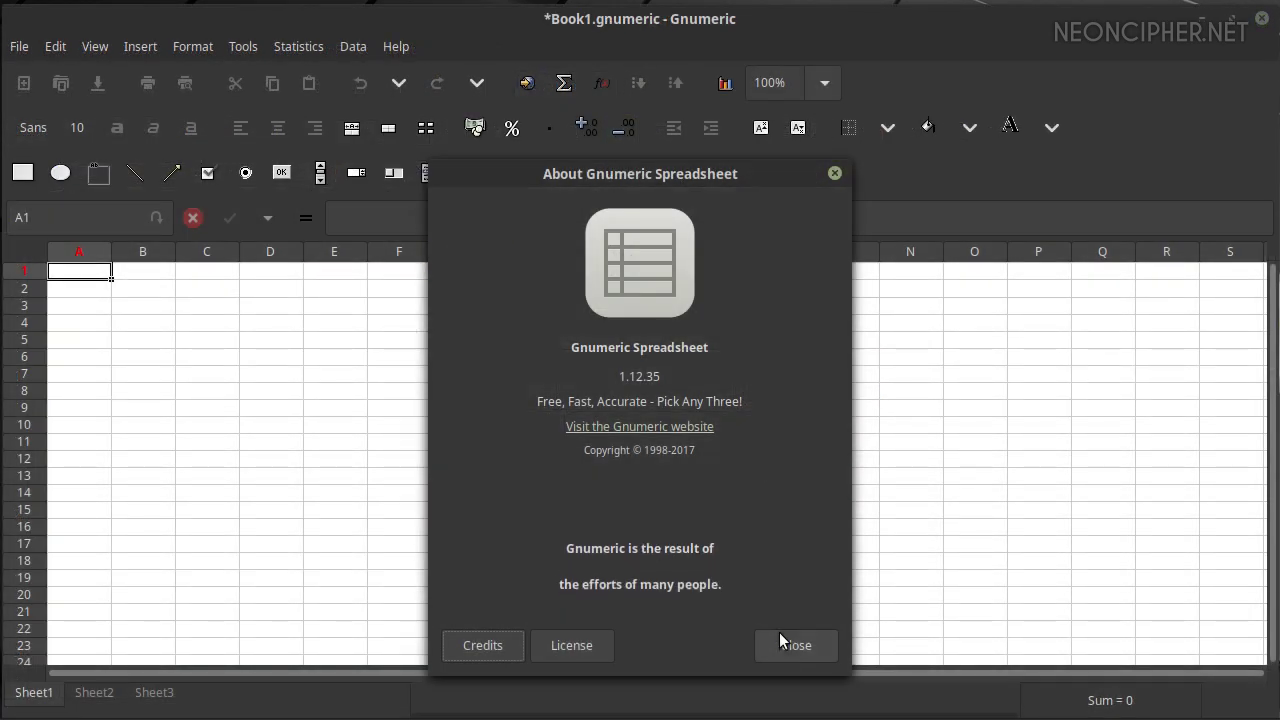
# Fill B2:B12 with the series 1 to 11, seeded by 1 and 2
pyautogui.click(808, 655)
pyautogui.click(128, 293)
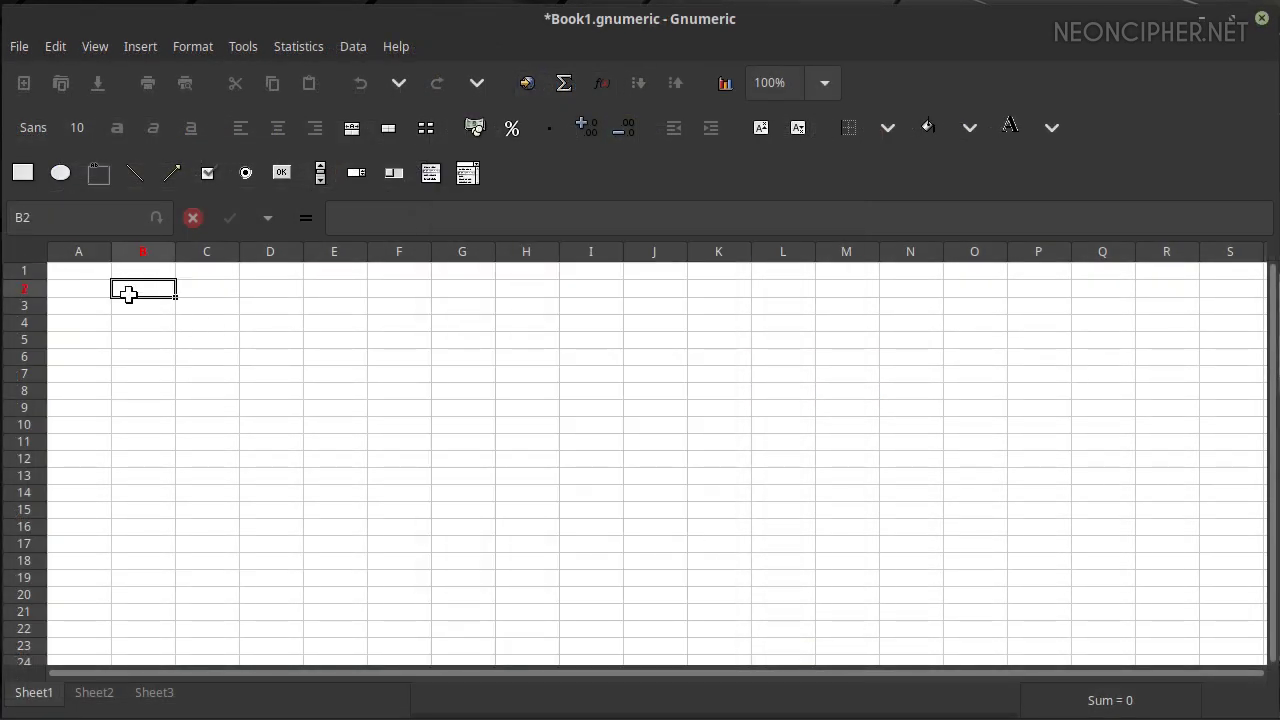
pyautogui.write('1')
pyautogui.press('Return')
pyautogui.write('2')
pyautogui.press('Return')
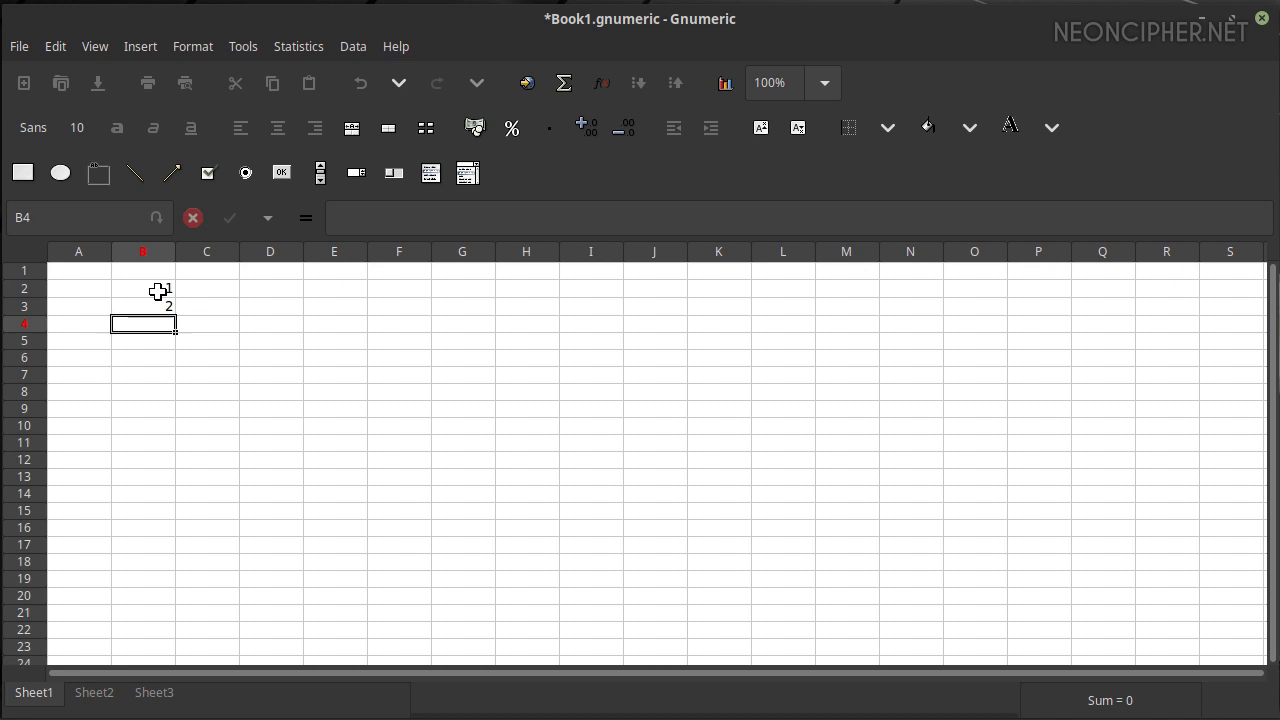
pyautogui.moveTo(160, 290); pyautogui.dragTo(172, 458)
pyautogui.click(165, 315)
# Enter =B2*2 in C2 and copy it down to C12
pyautogui.click(196, 289)
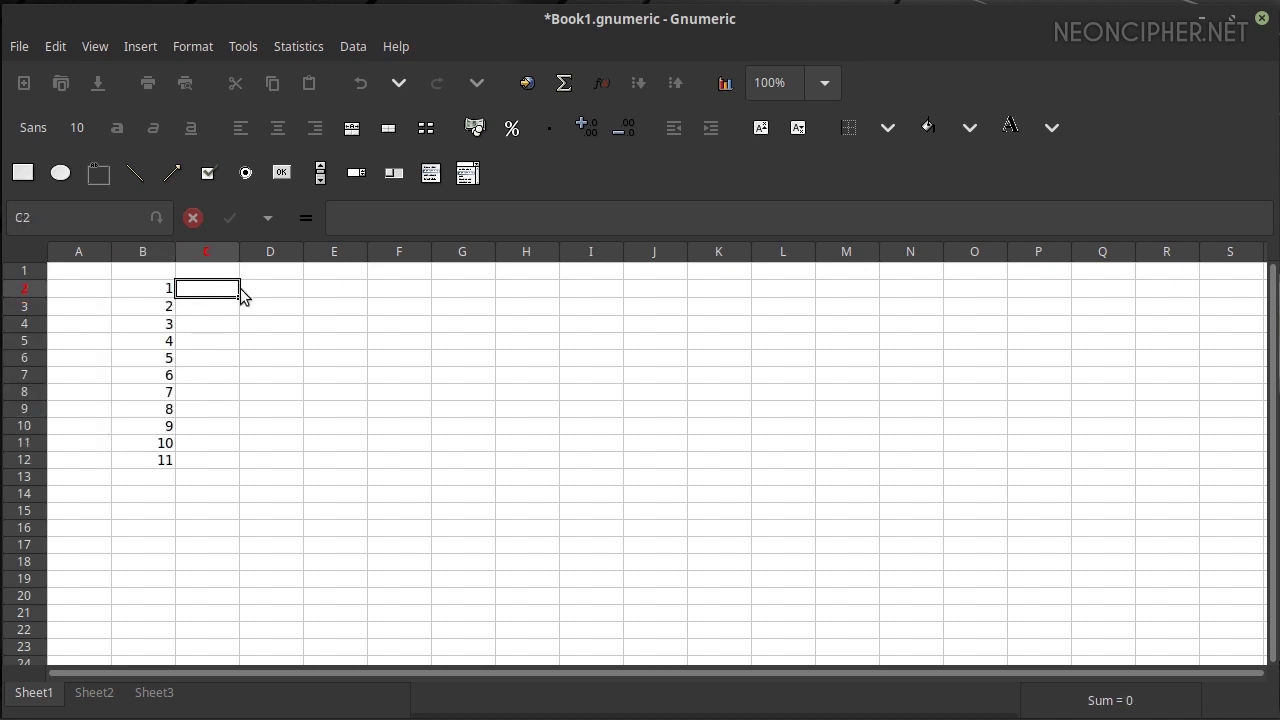
pyautogui.click(306, 217)
pyautogui.click(152, 289)
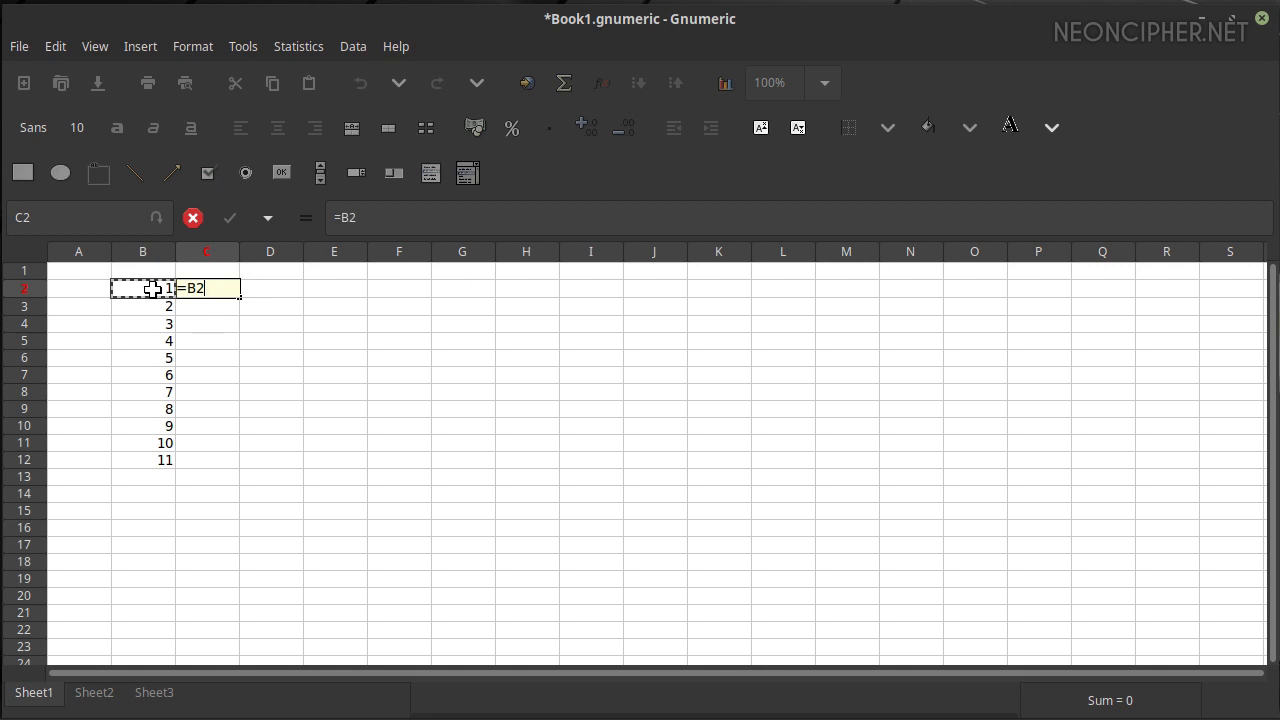
pyautogui.press('Return')
pyautogui.click(221, 289)
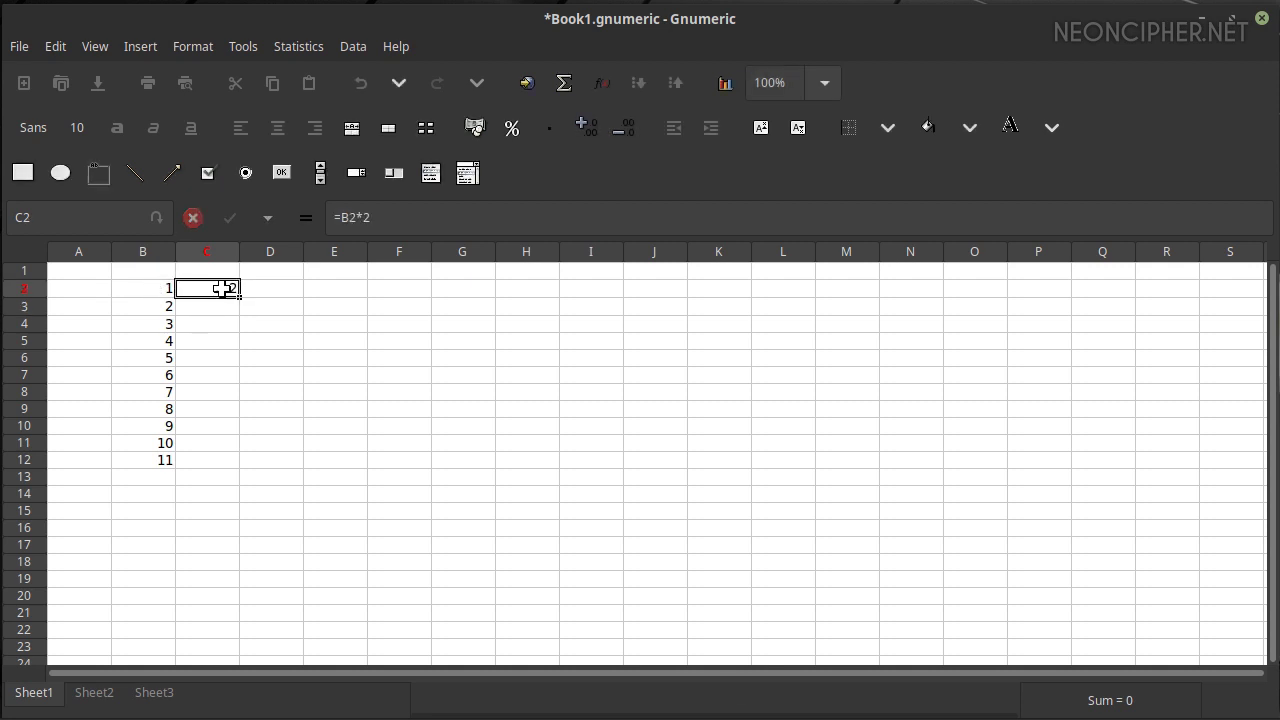
pyautogui.moveTo(240, 298); pyautogui.dragTo(240, 474)
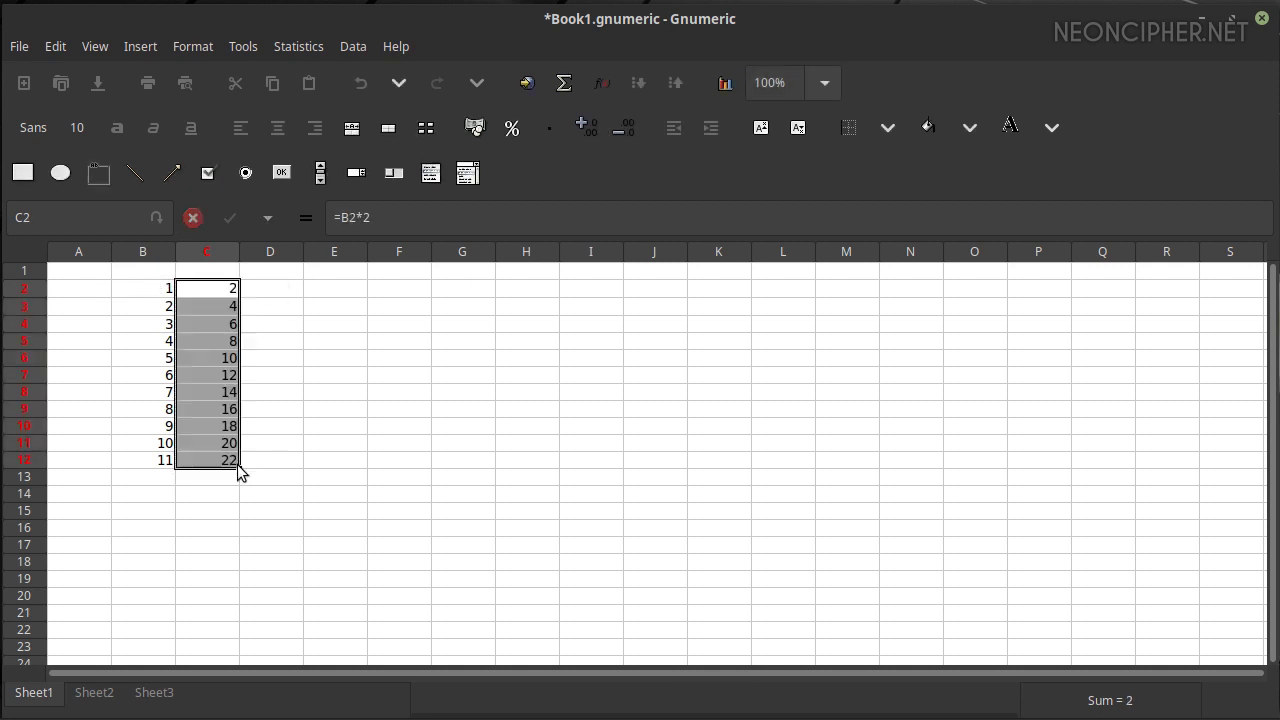
pyautogui.click(327, 429)
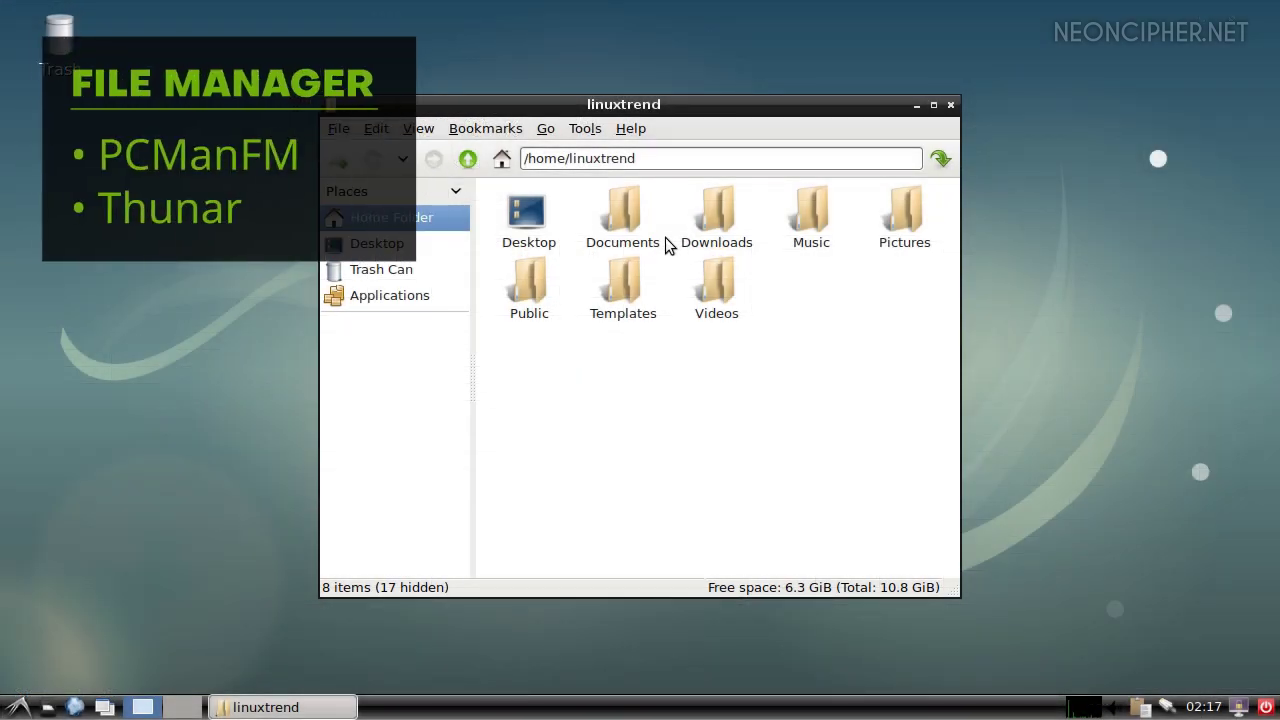
# Show the PCManFM version information and highlight its version text
pyautogui.click(630, 128)
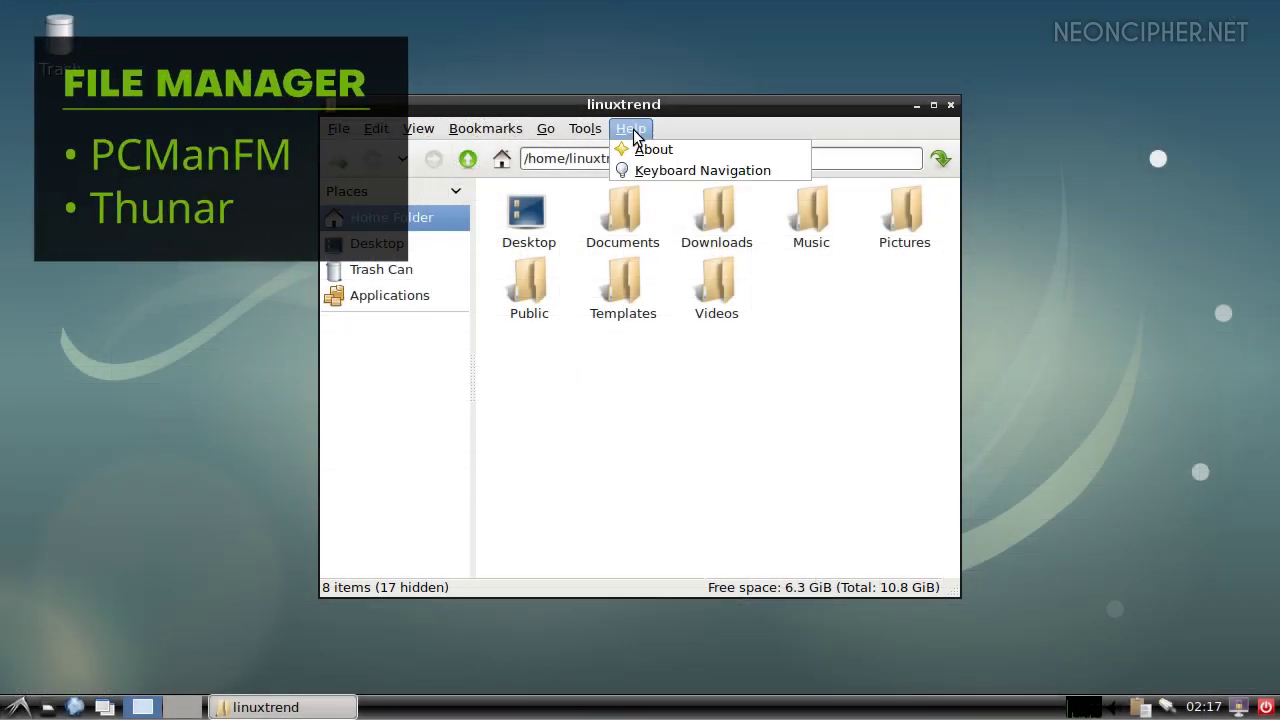
pyautogui.click(645, 149)
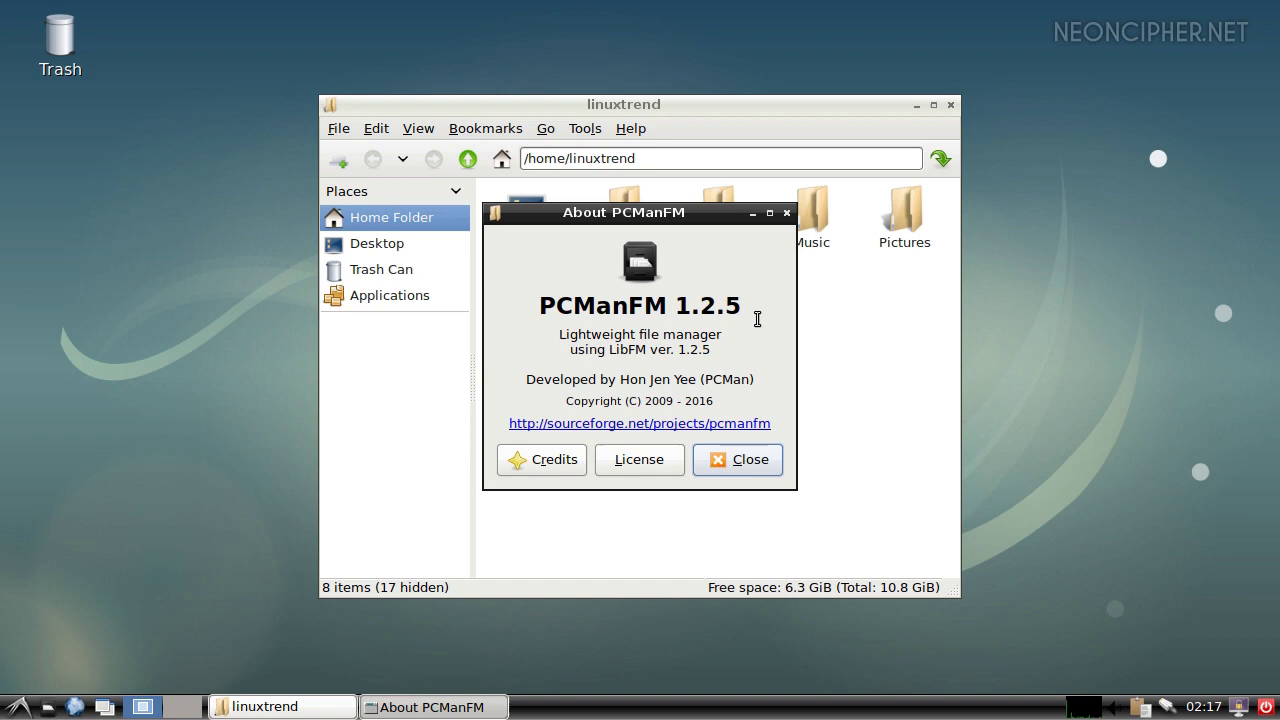
pyautogui.moveTo(538, 305); pyautogui.dragTo(757, 302)
# Add src as a side-pane shortcut and open the bin folder
pyautogui.rightClick(513, 298)
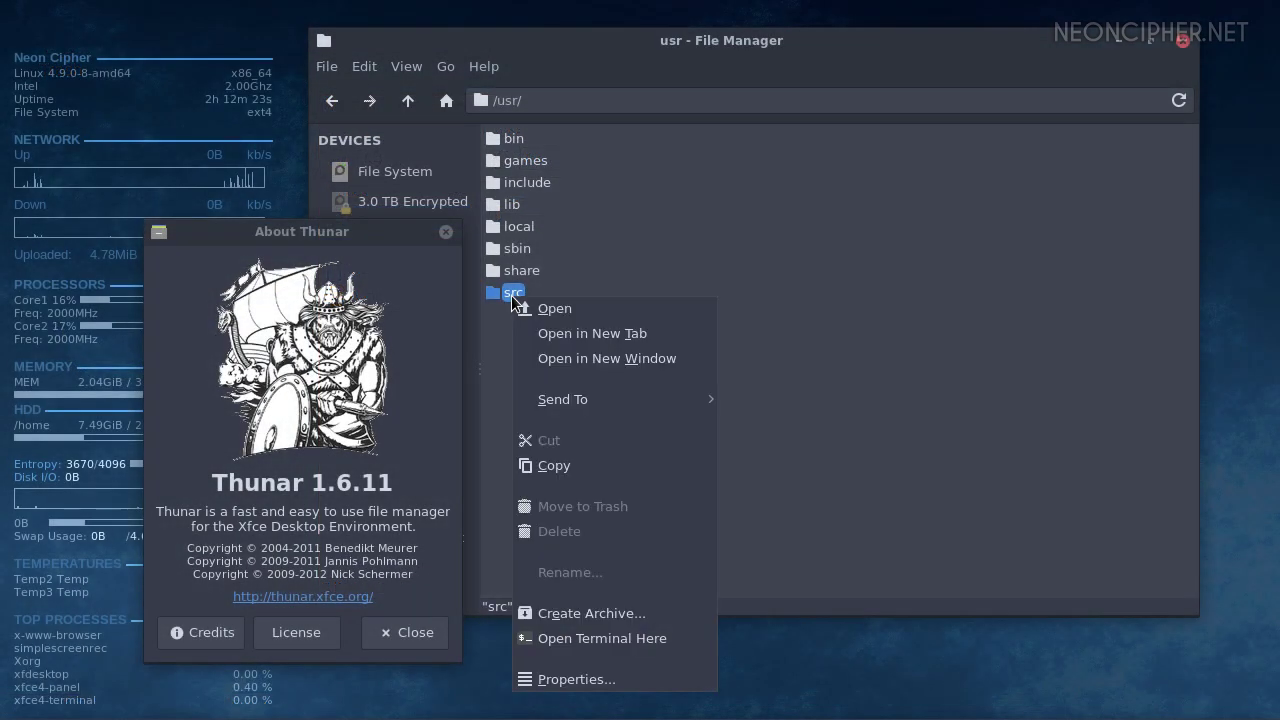
pyautogui.moveTo(592, 399)
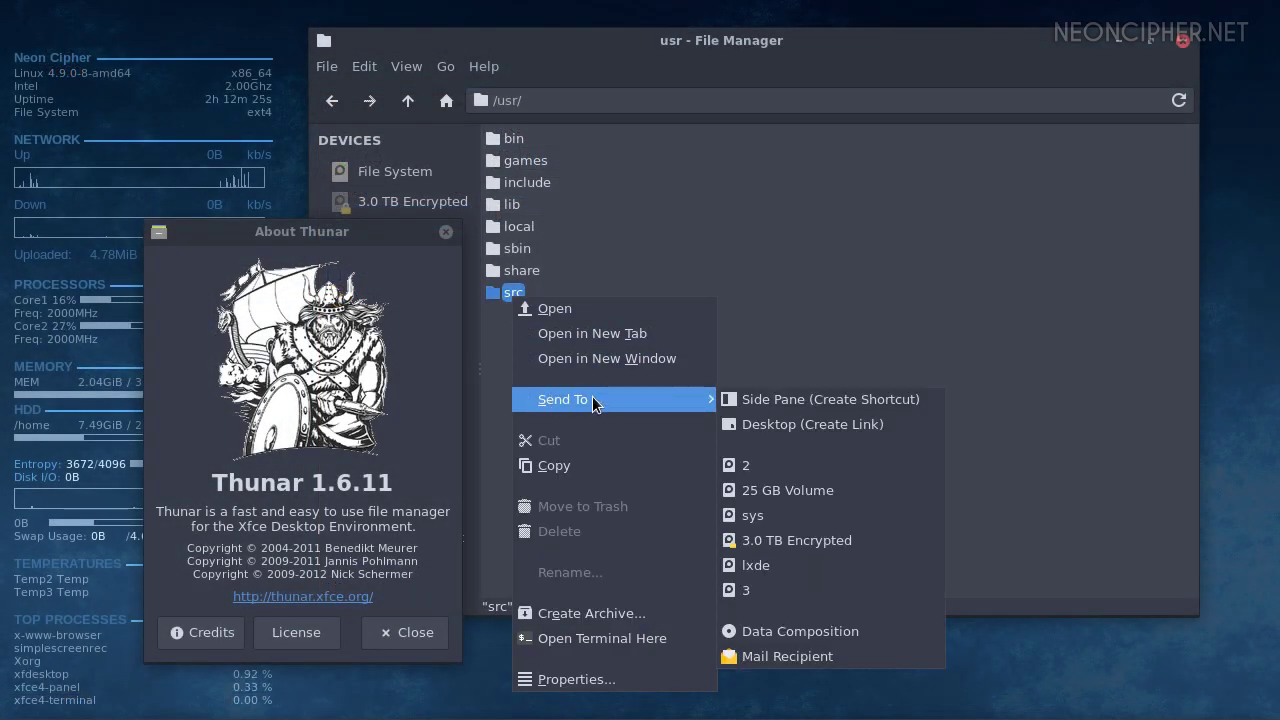
pyautogui.click(882, 398)
pyautogui.click(728, 322)
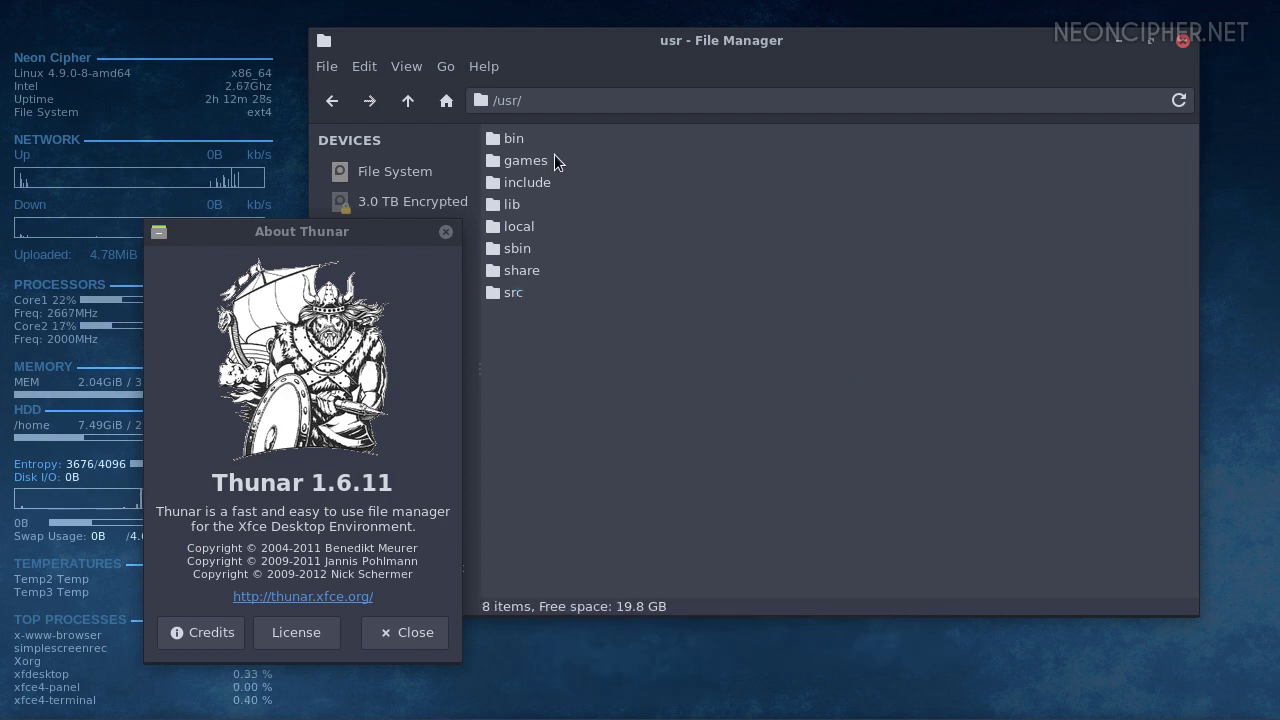
pyautogui.doubleClick(510, 139)
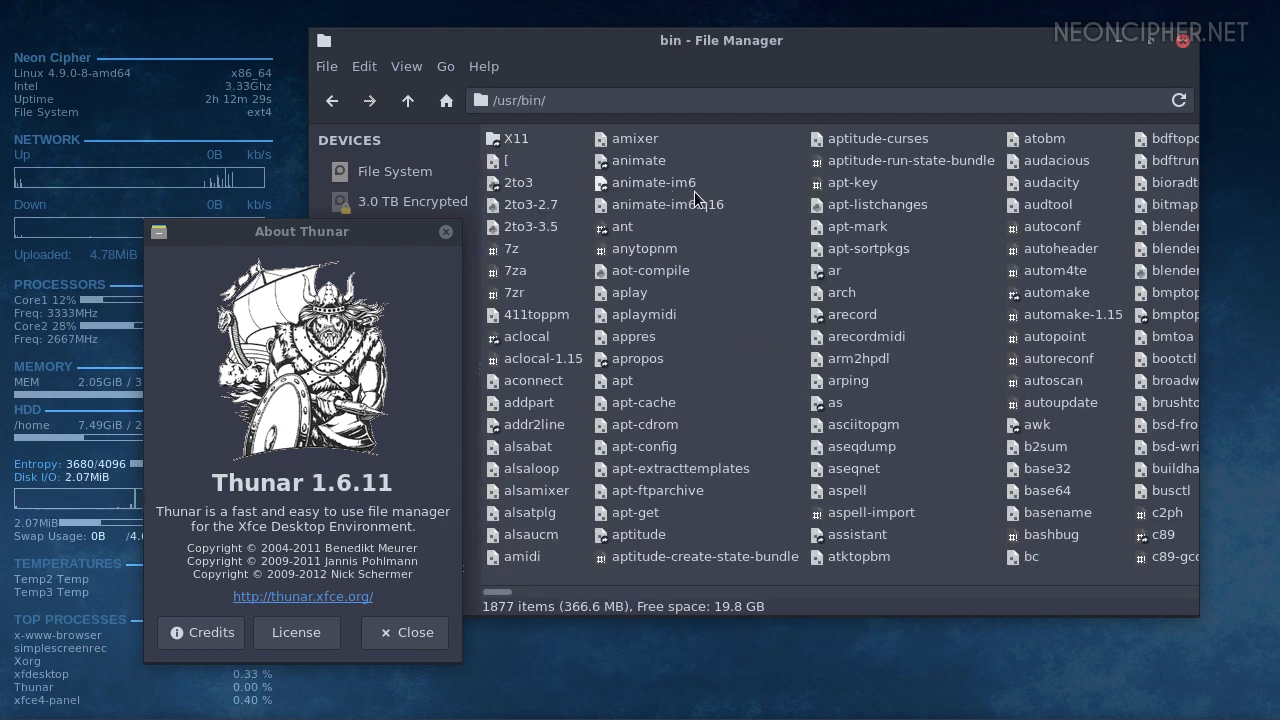
pyautogui.moveTo(748, 173); pyautogui.dragTo(1084, 562)
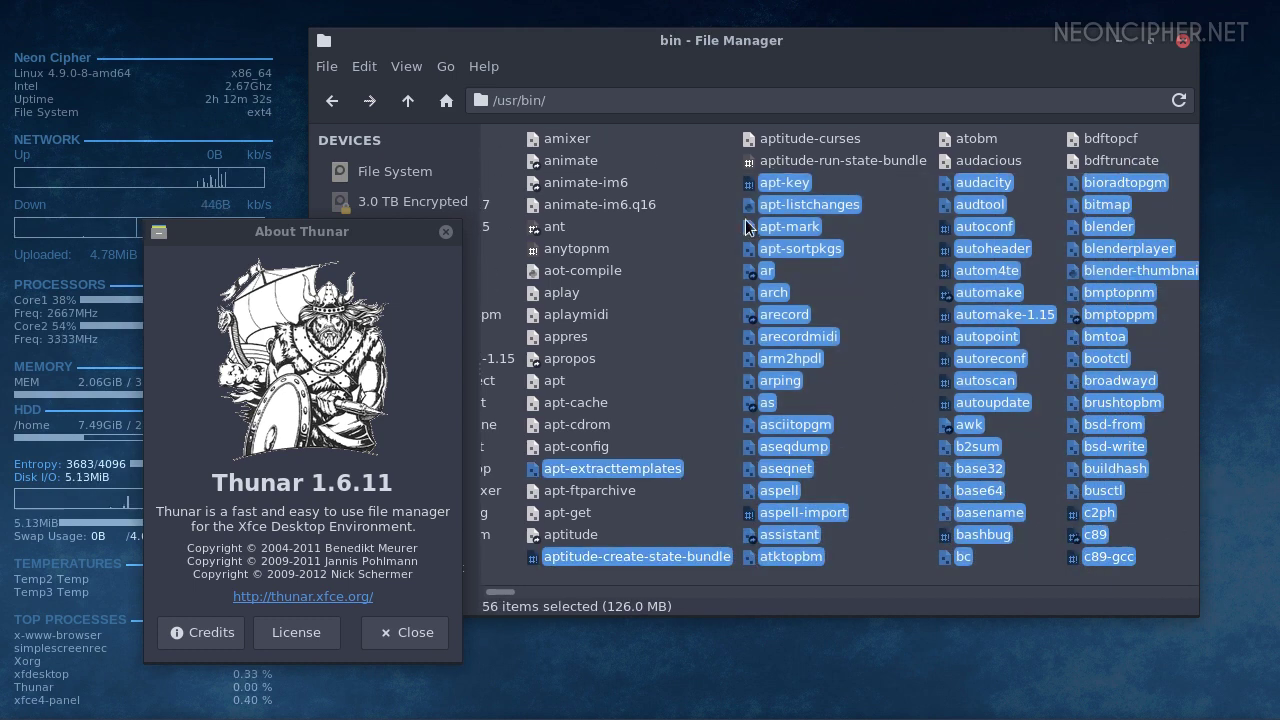
pyautogui.click(880, 408)
# Look through the file manager preferences' Side Pane, Behavior and Advanced tabs, then close them
pyautogui.click(364, 66)
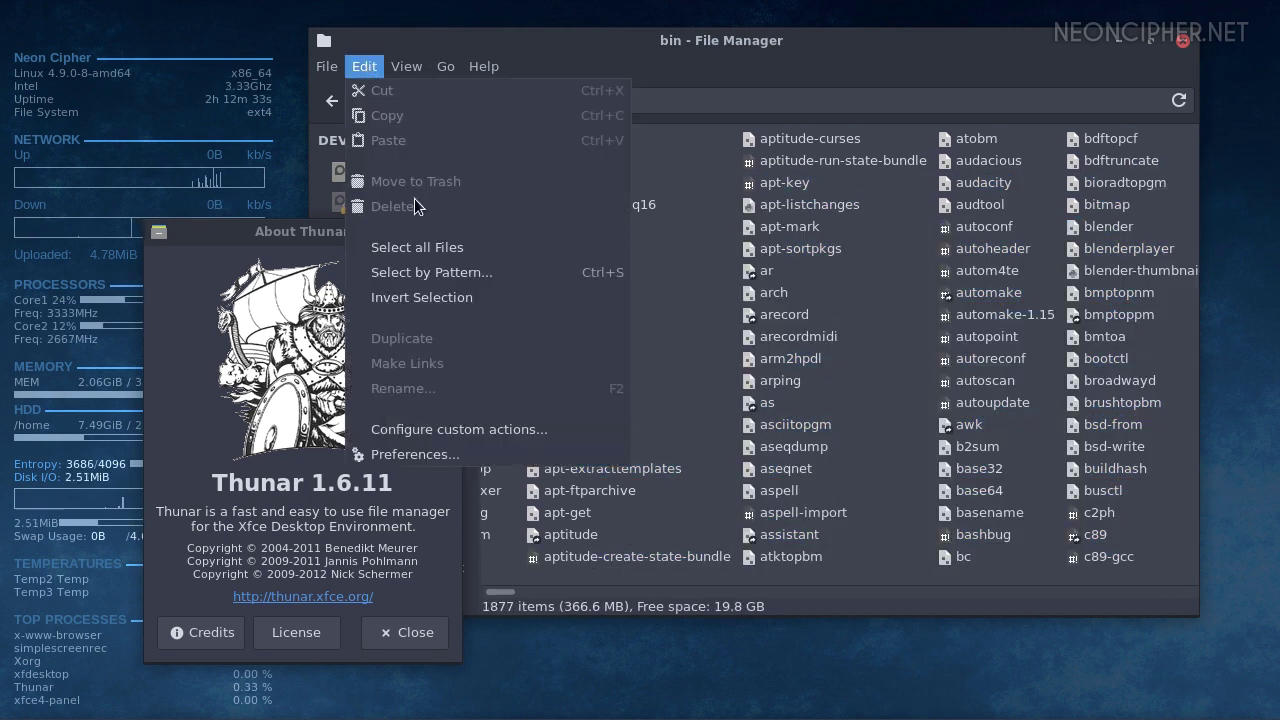
pyautogui.click(470, 454)
pyautogui.click(643, 174)
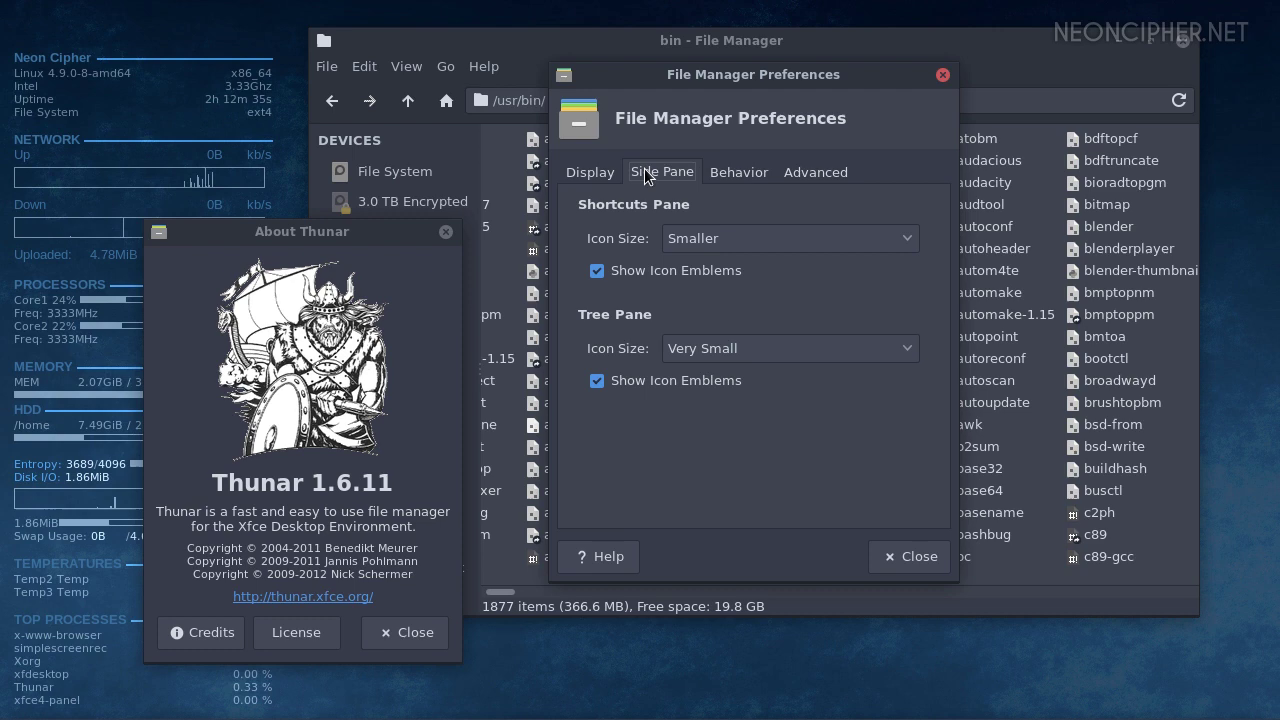
pyautogui.click(739, 172)
pyautogui.click(805, 175)
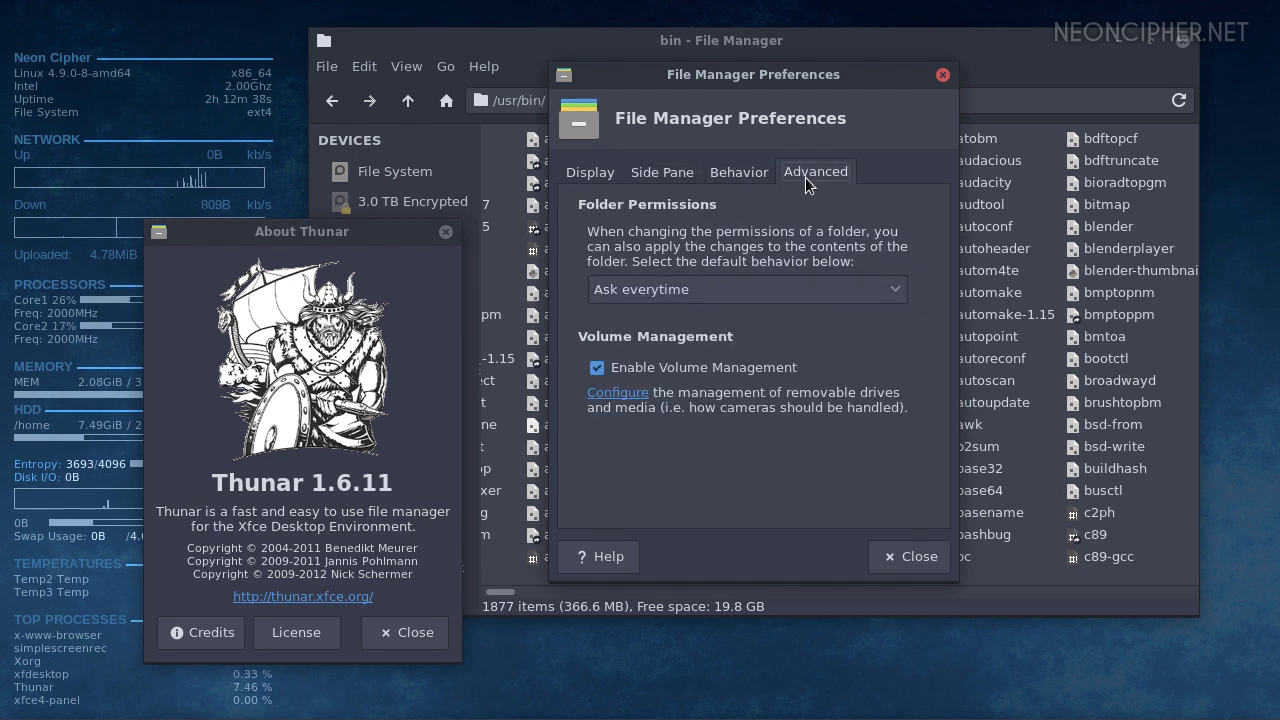
pyautogui.click(880, 554)
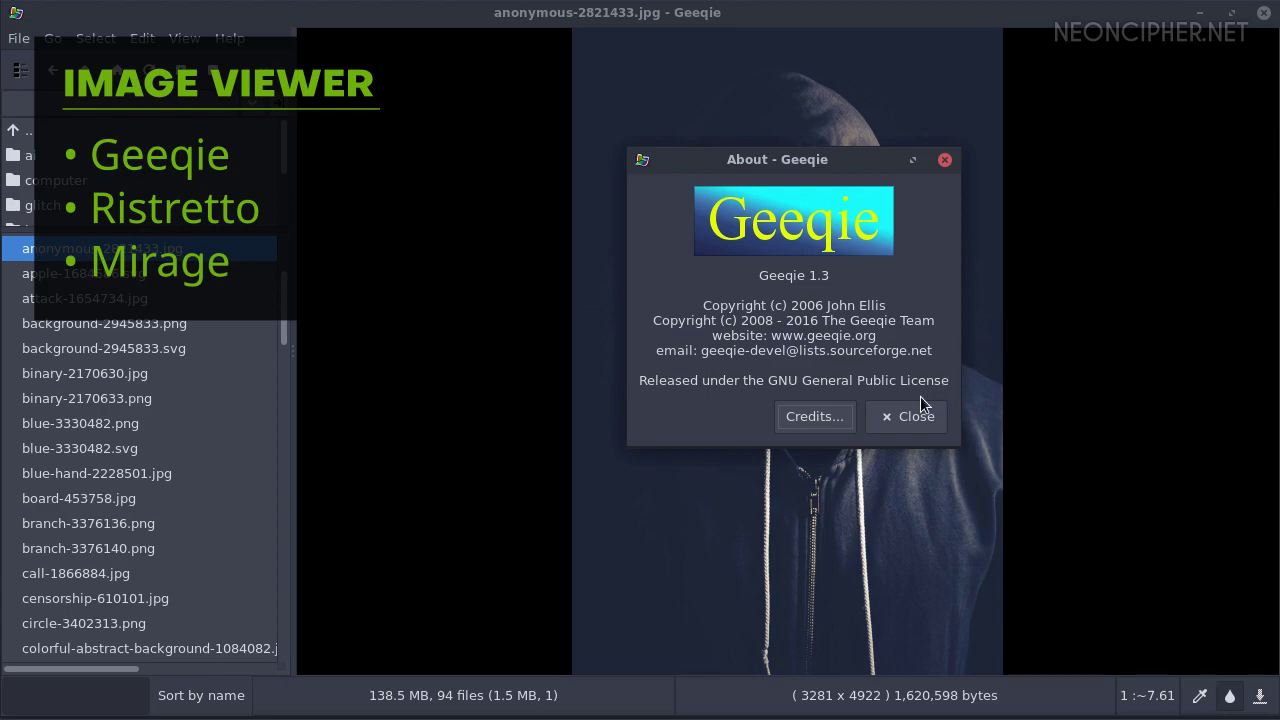
# Close the Geeqie About window and show attack-1654734.jpg in the viewer
pyautogui.click(903, 414)
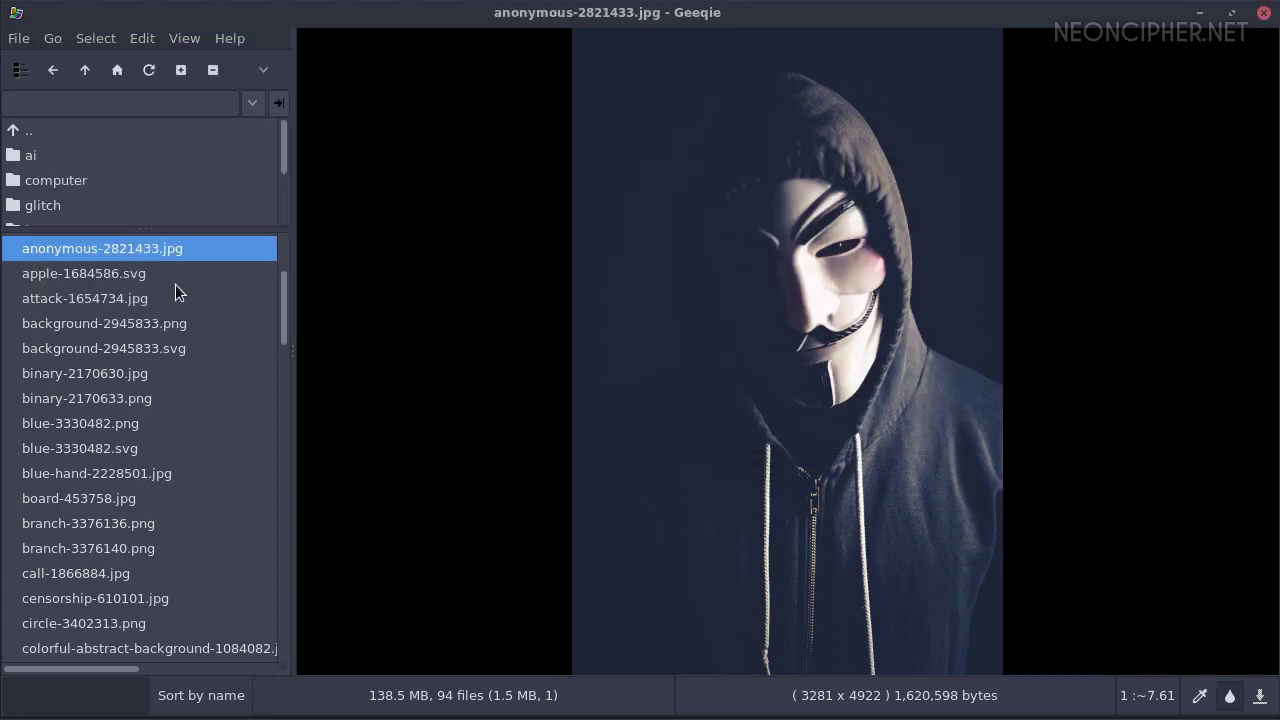
pyautogui.click(151, 294)
pyautogui.scroll(-4, 762, 279)
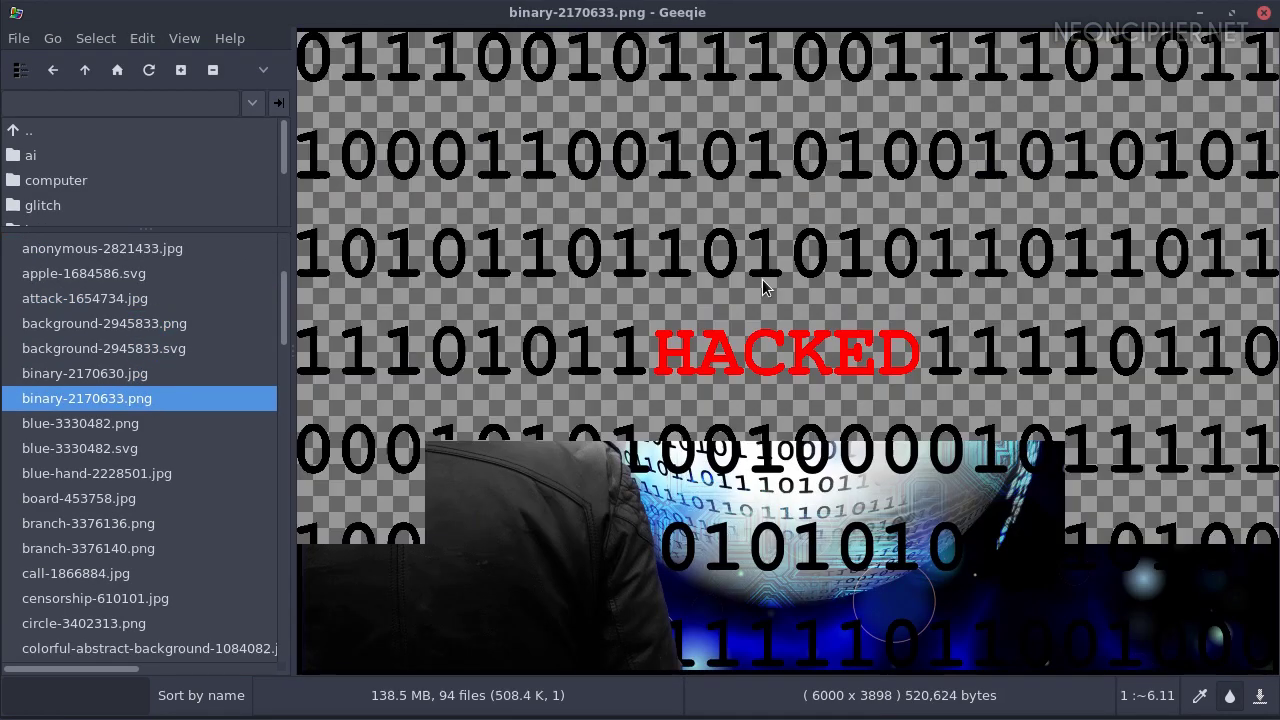
pyautogui.scroll(-6, 762, 281)
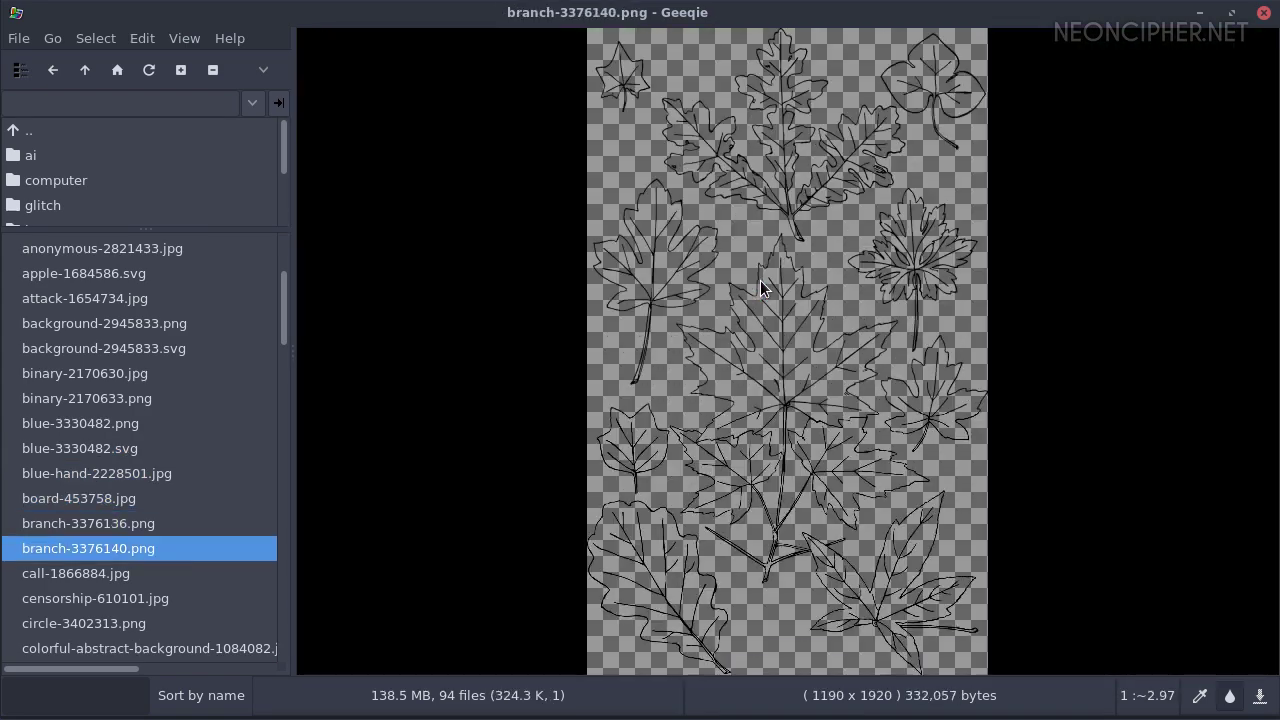
pyautogui.scroll(-2, 760, 280)
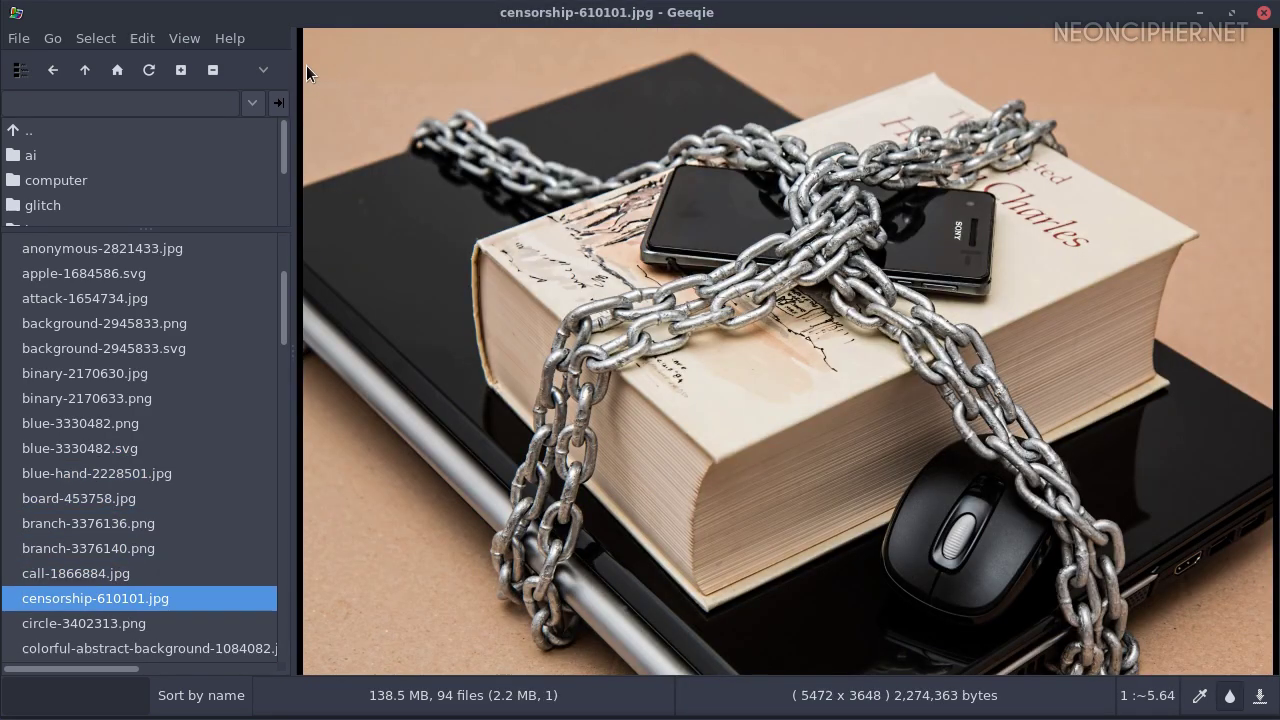
# Open Geeqie's Preferences and look through the Image, Windows and Keyboard pages
pyautogui.click(152, 44)
pyautogui.moveTo(190, 186)
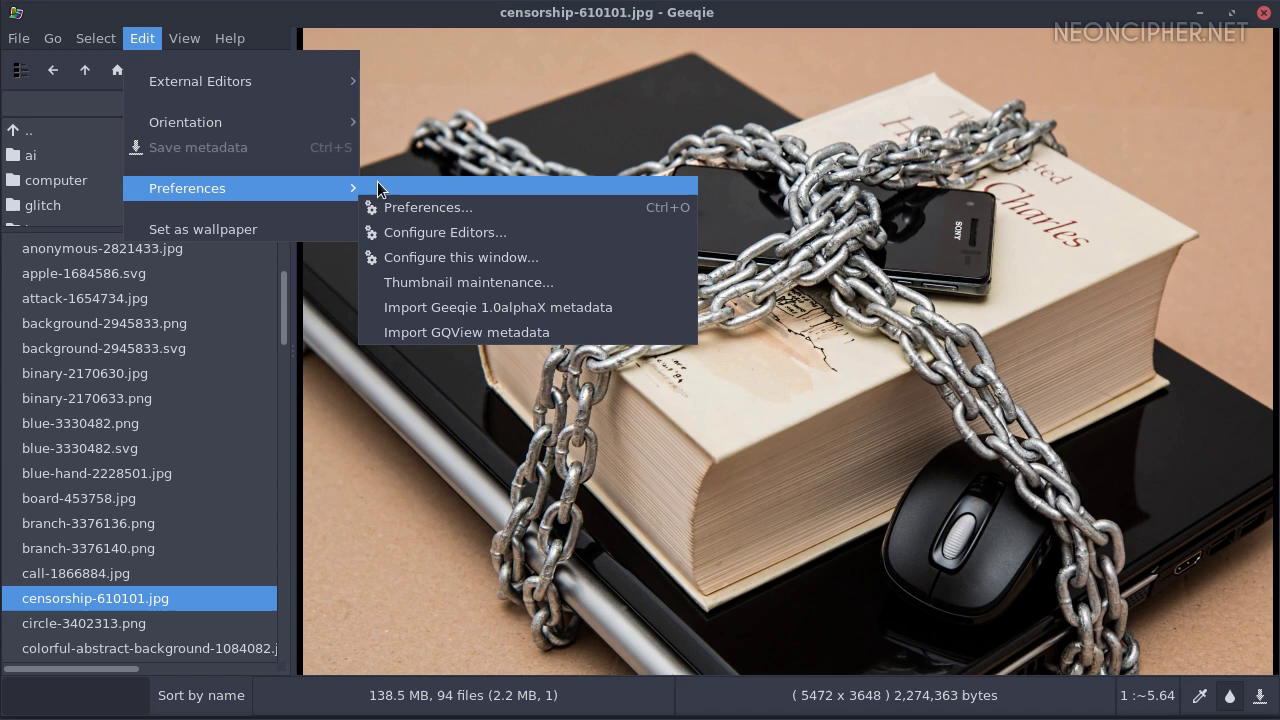
pyautogui.click(411, 208)
pyautogui.moveTo(506, 4); pyautogui.dragTo(594, 49)
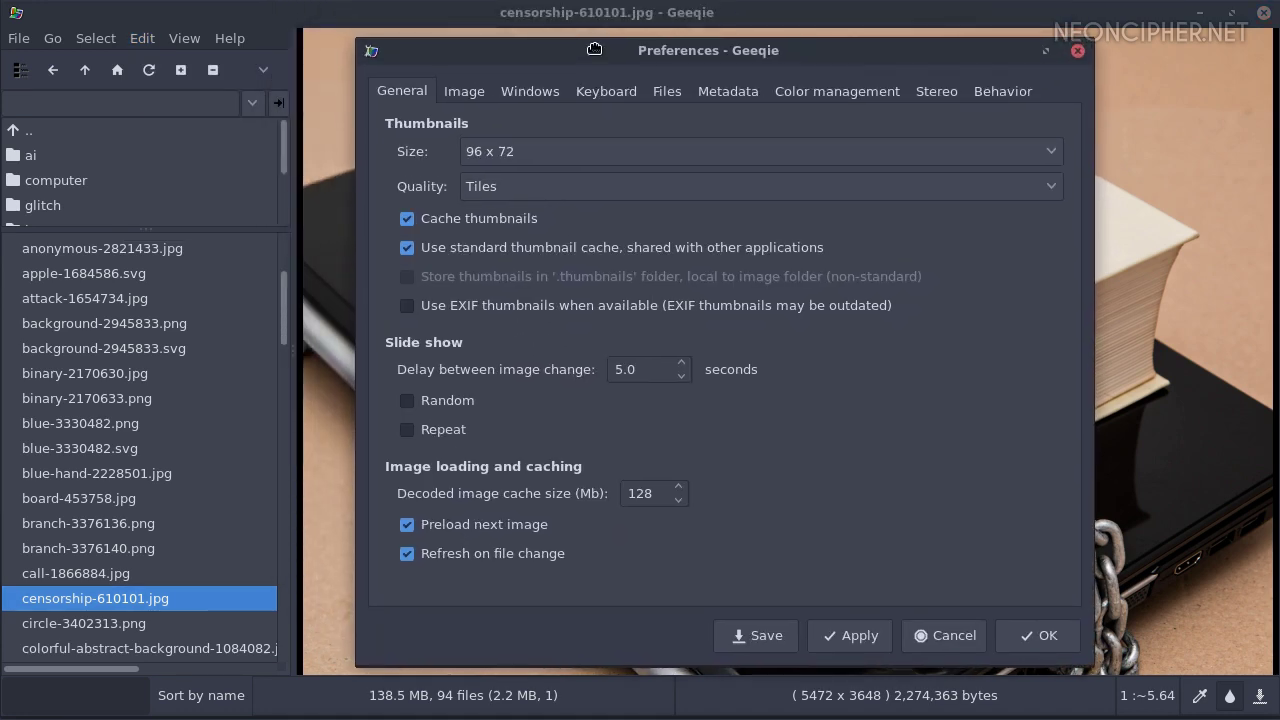
pyautogui.click(472, 96)
pyautogui.click(533, 96)
pyautogui.click(587, 96)
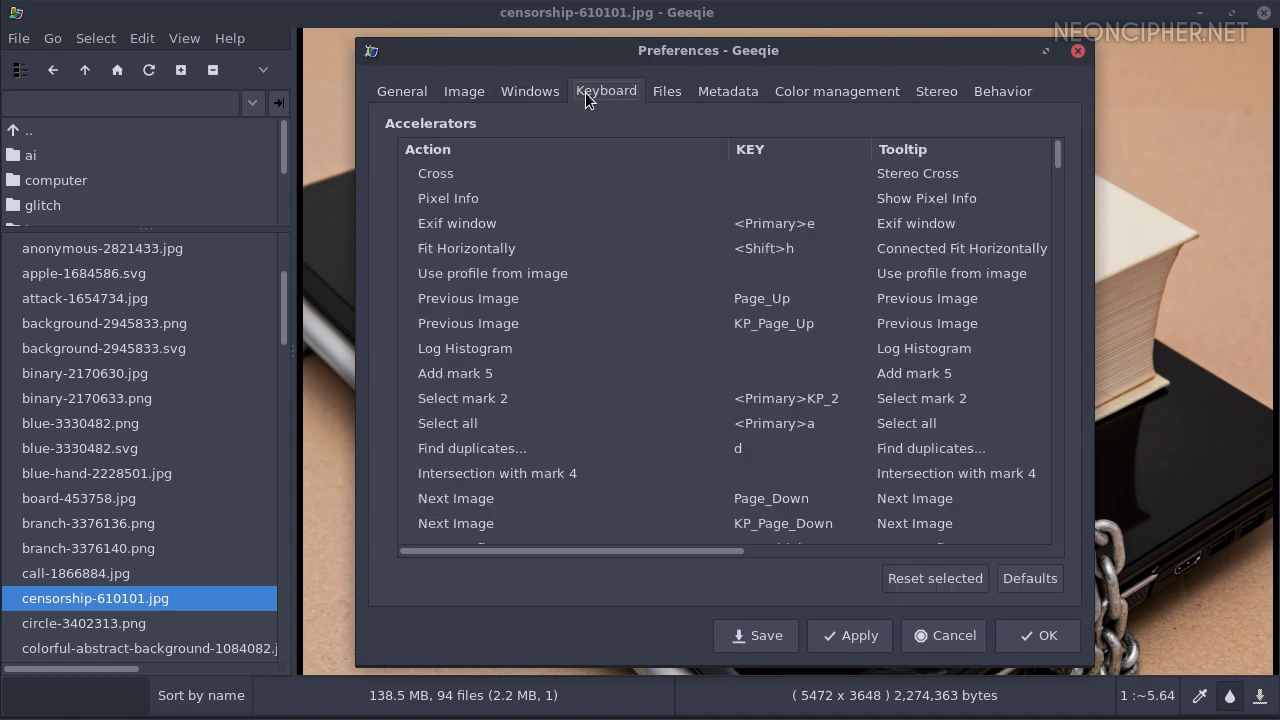
pyautogui.moveTo(1057, 159); pyautogui.dragTo(1054, 358)
pyautogui.scroll(-3, 955, 330)
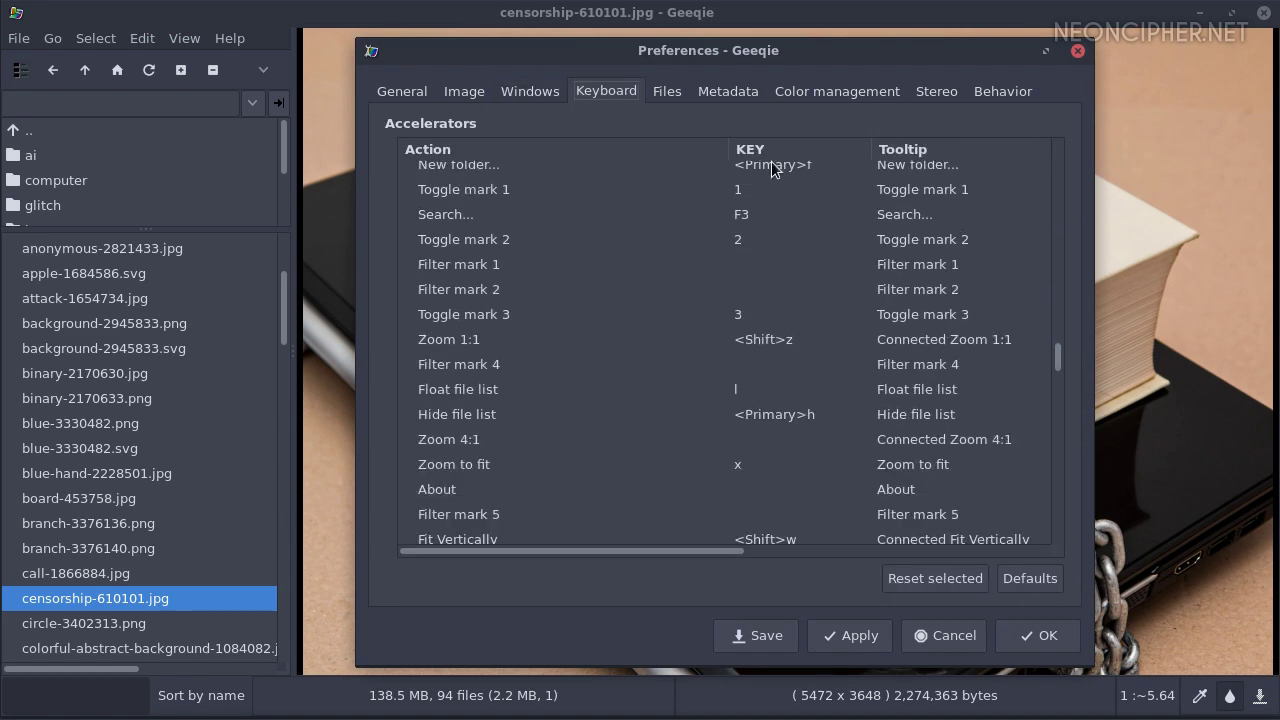
# Browse the Files, Metadata, Color management, Stereo and Behavior pages, then cancel Preferences
pyautogui.click(670, 93)
pyautogui.click(734, 93)
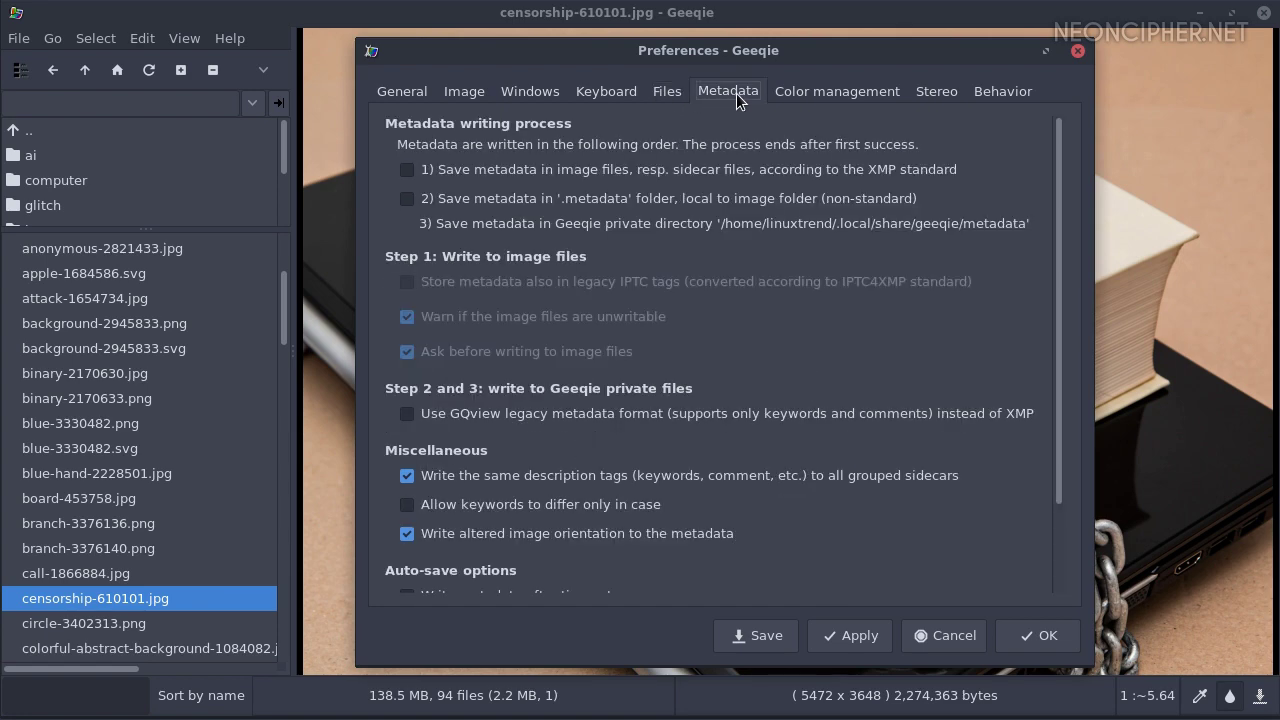
pyautogui.click(800, 88)
pyautogui.click(933, 90)
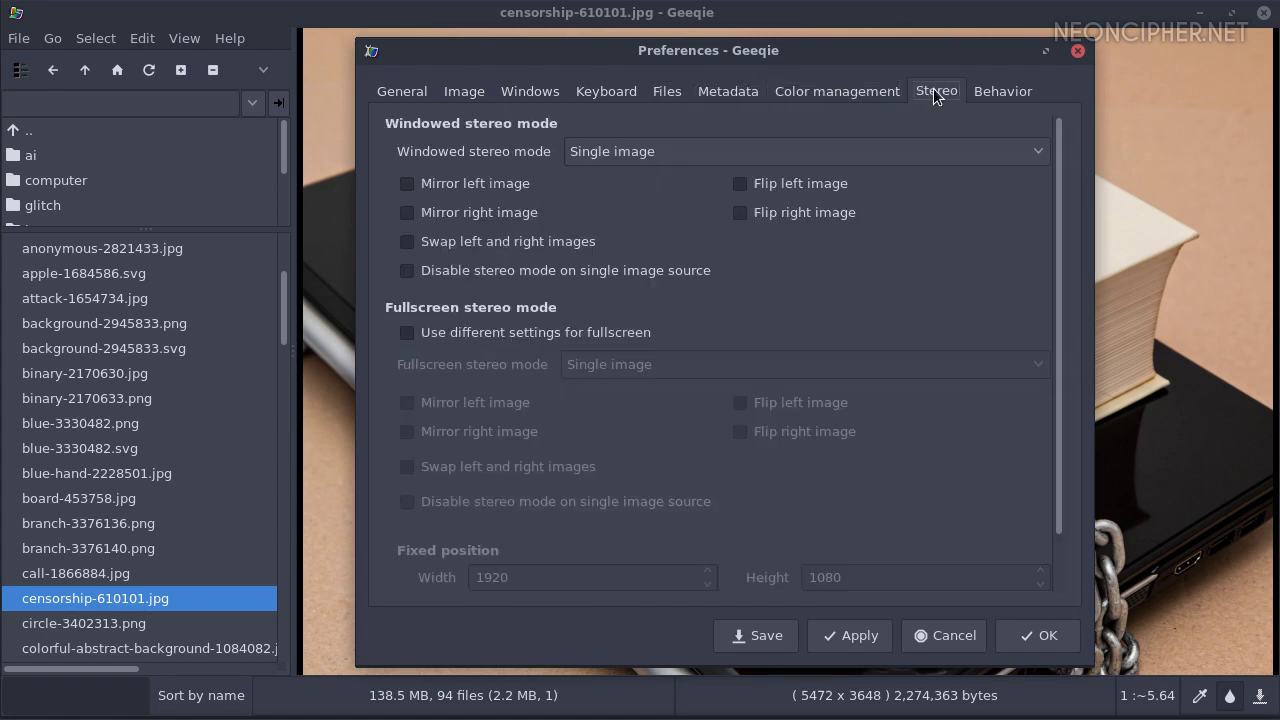
pyautogui.click(1008, 90)
pyautogui.click(940, 636)
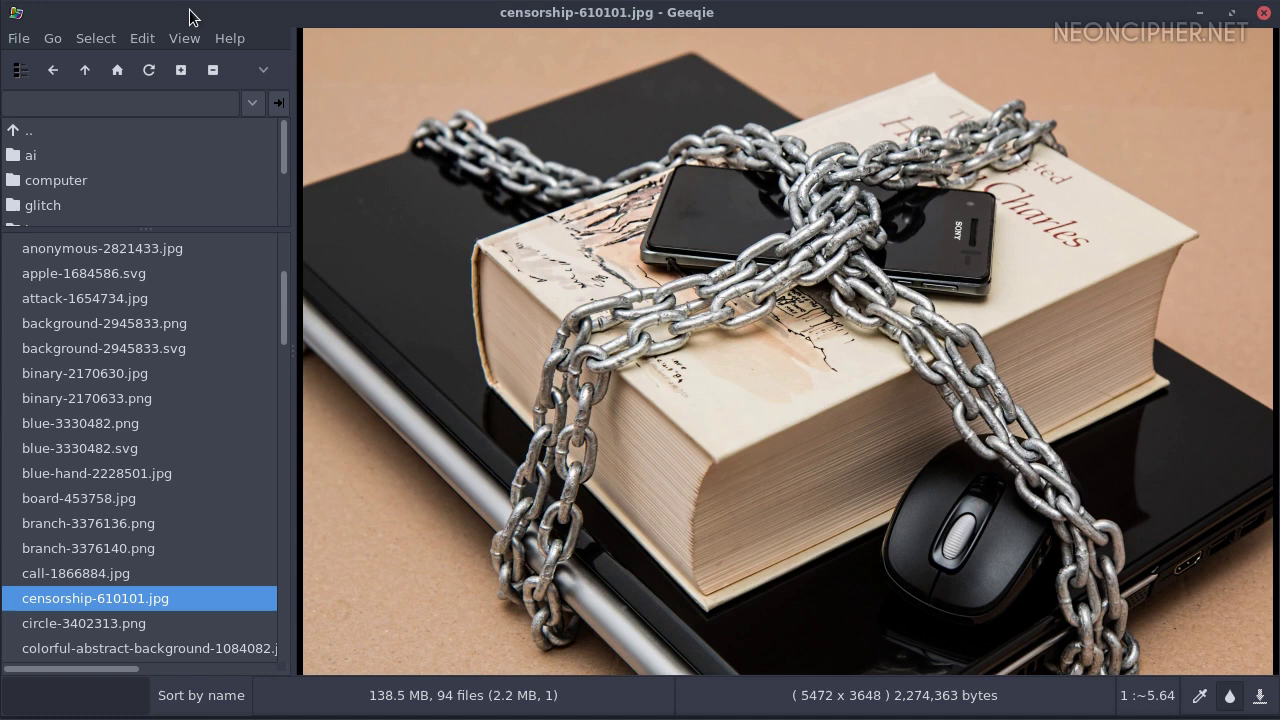
# Show the Info sidebar with histogram, keywords and Exif details, scrolling to the Exif fields
pyautogui.click(183, 39)
pyautogui.click(245, 377)
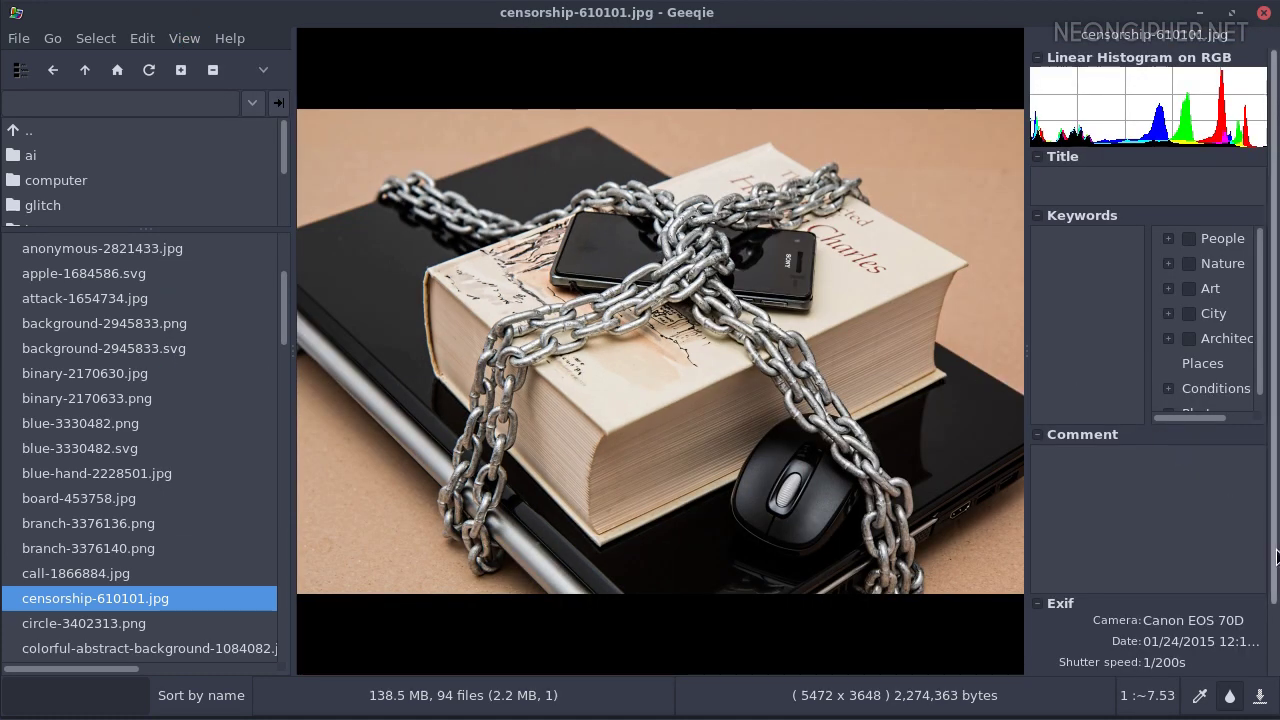
pyautogui.scroll(-2, 1277, 660)
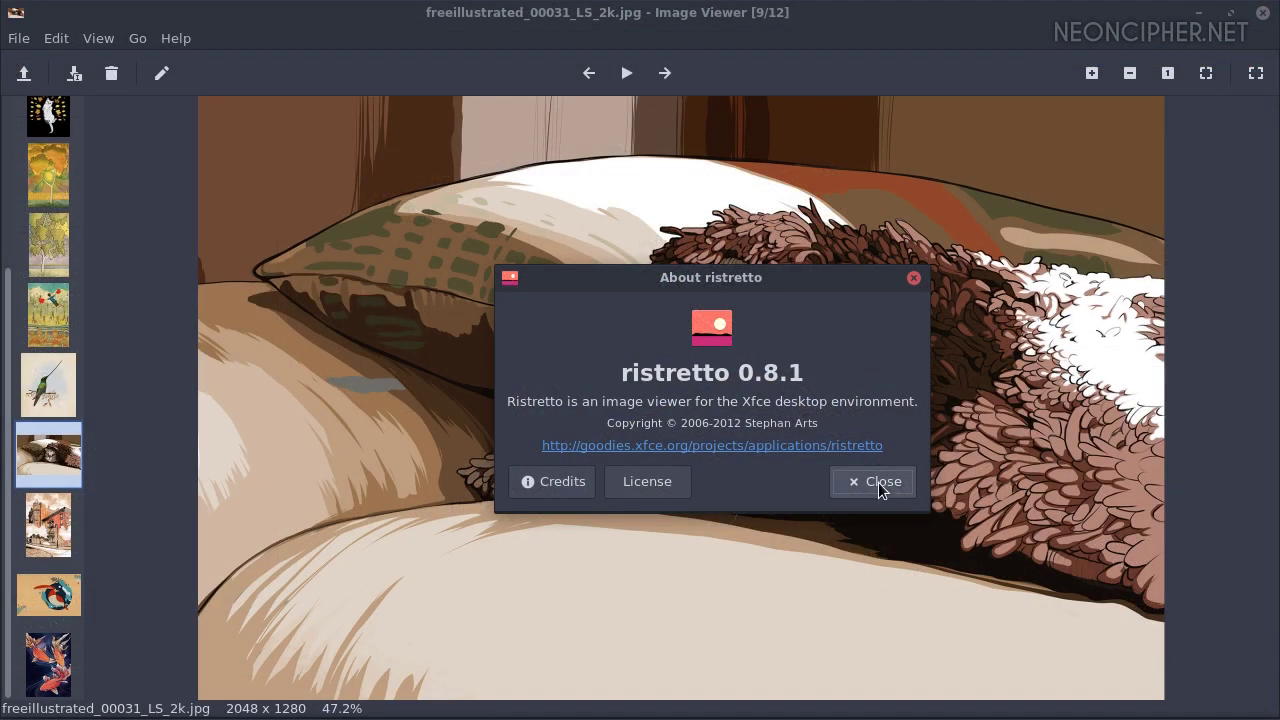
# Close the About window to reveal the cat image and check the thumbnail size options
pyautogui.click(877, 481)
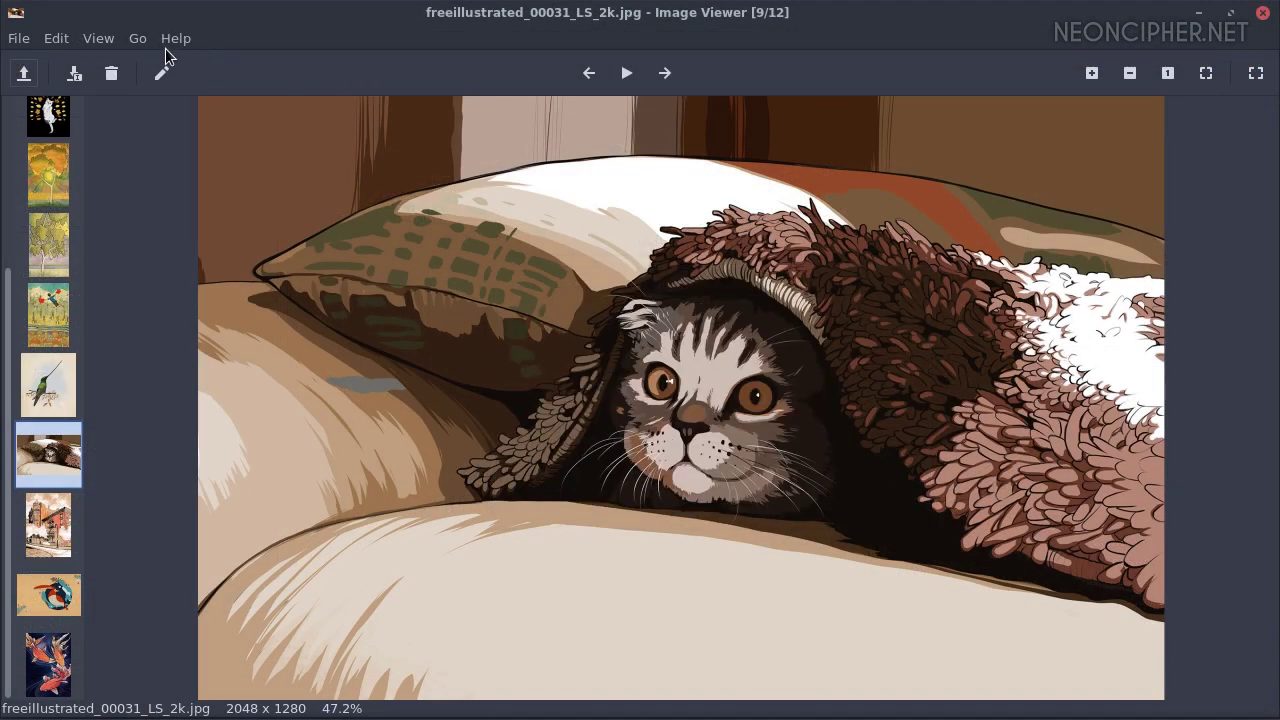
pyautogui.click(130, 40)
pyautogui.moveTo(98, 38)
pyautogui.moveTo(112, 163)
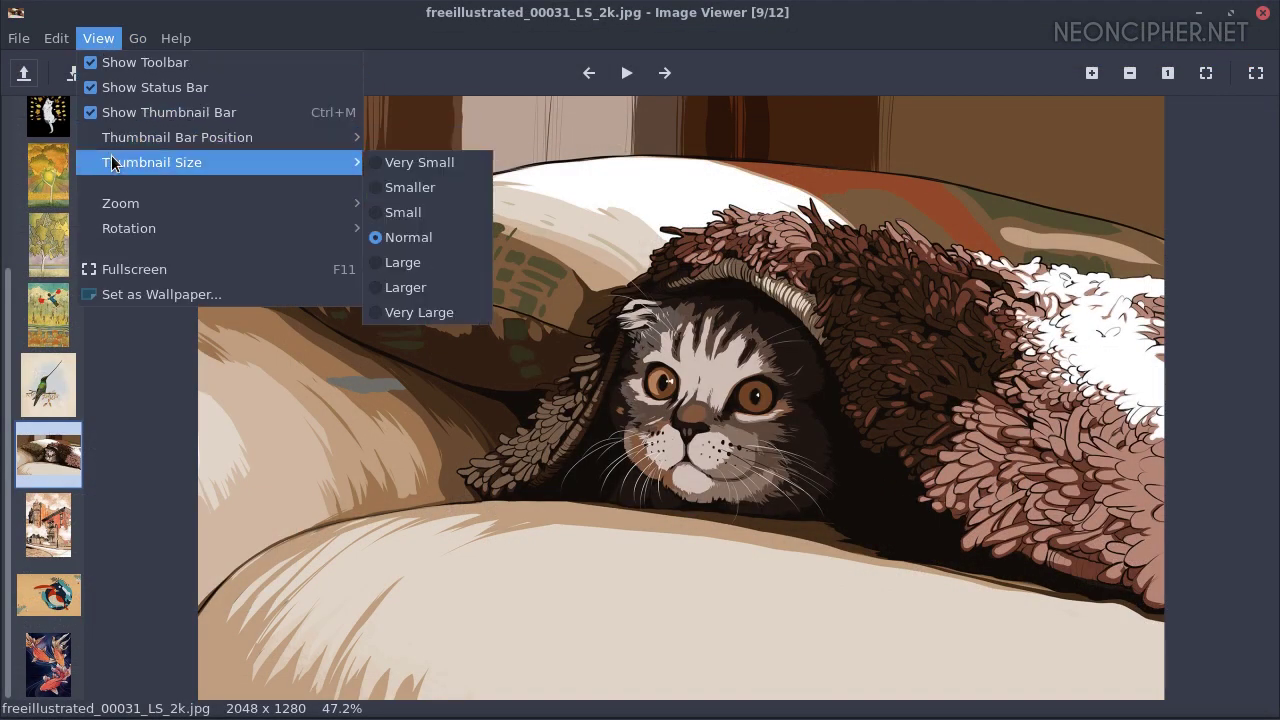
pyautogui.moveTo(56, 40)
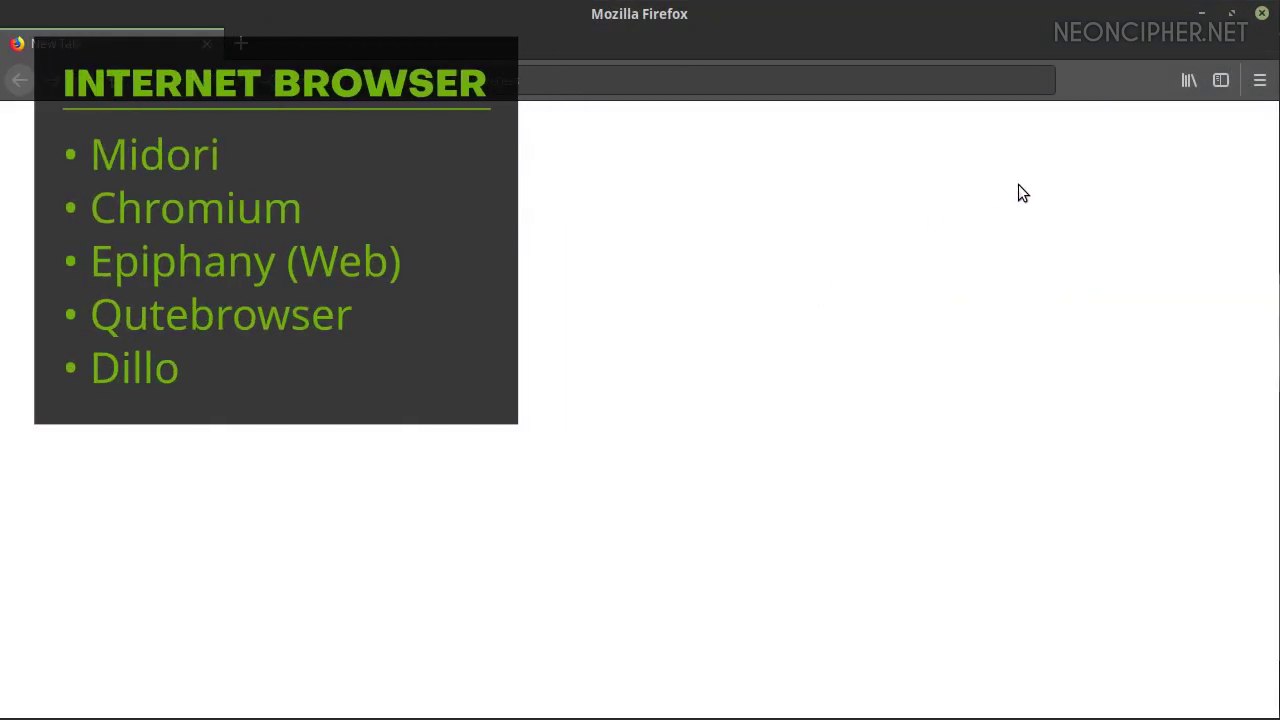
# Check the Firefox version in About Firefox, then close it
pyautogui.click(1259, 80)
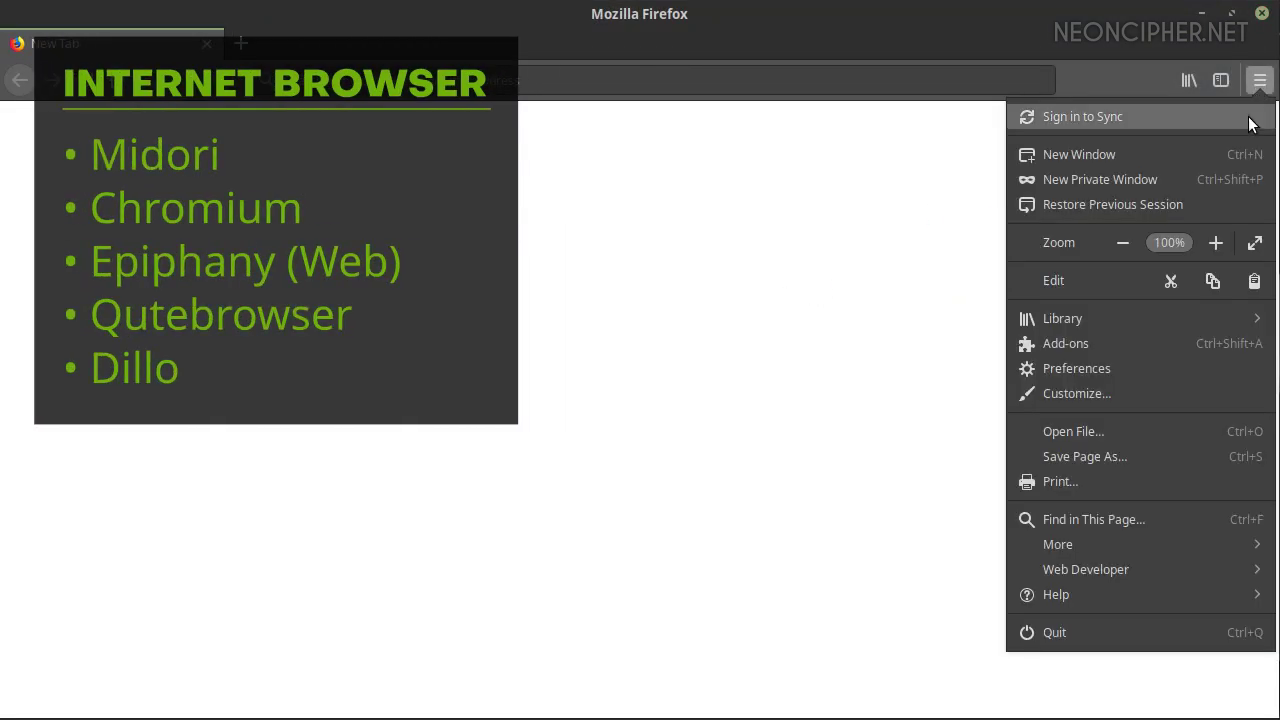
pyautogui.click(1112, 593)
pyautogui.click(1107, 328)
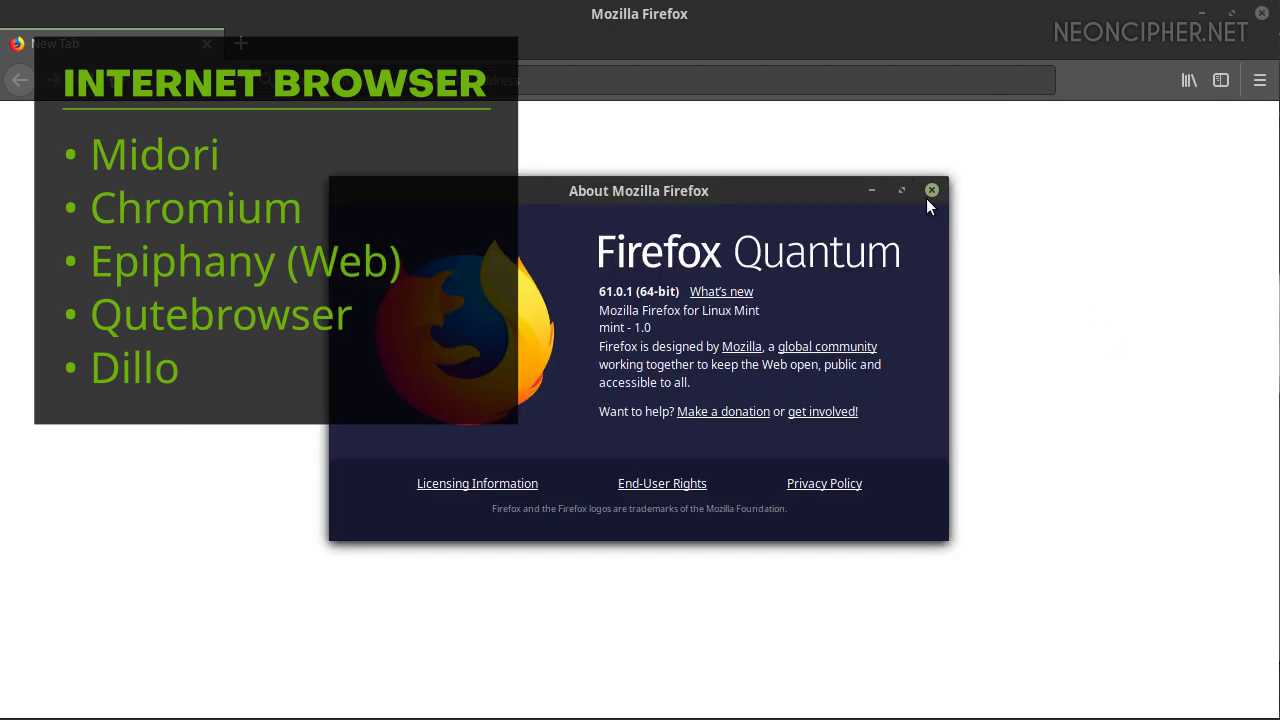
pyautogui.click(930, 190)
# Open a new tab, close the first, and scroll through the General preferences down to Files and Applications
pyautogui.click(245, 42)
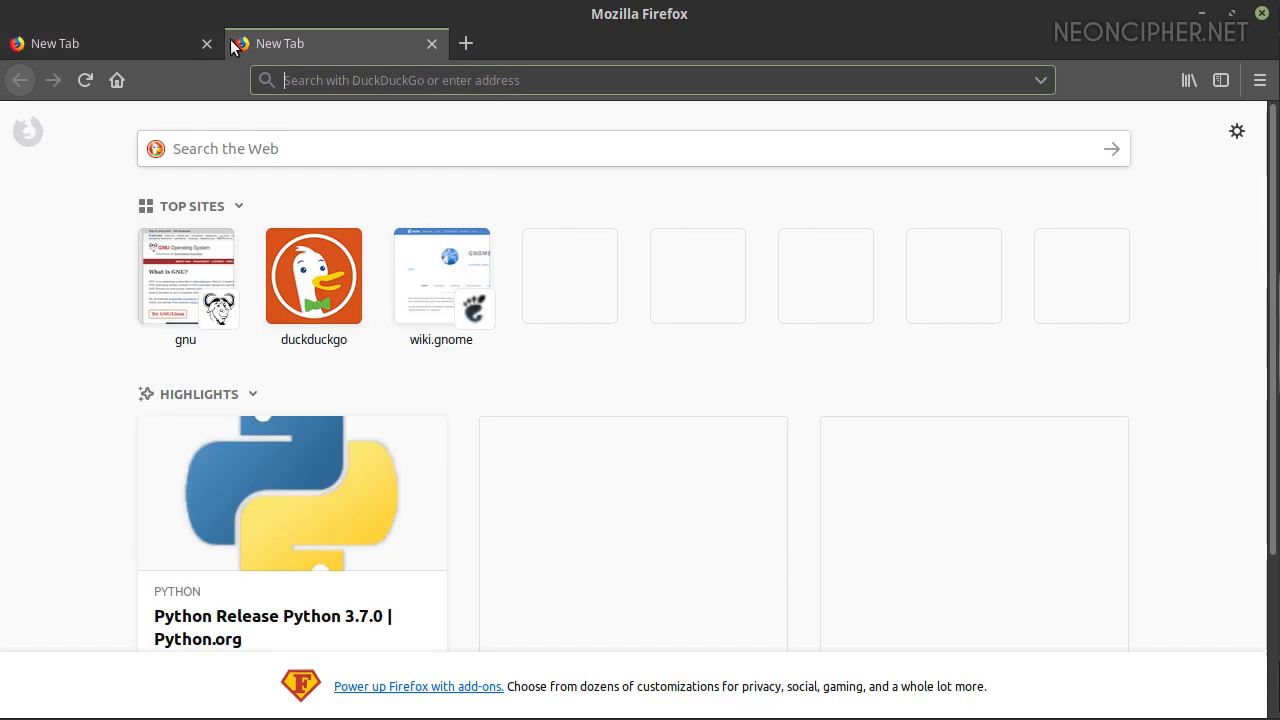
pyautogui.click(205, 42)
pyautogui.click(1260, 80)
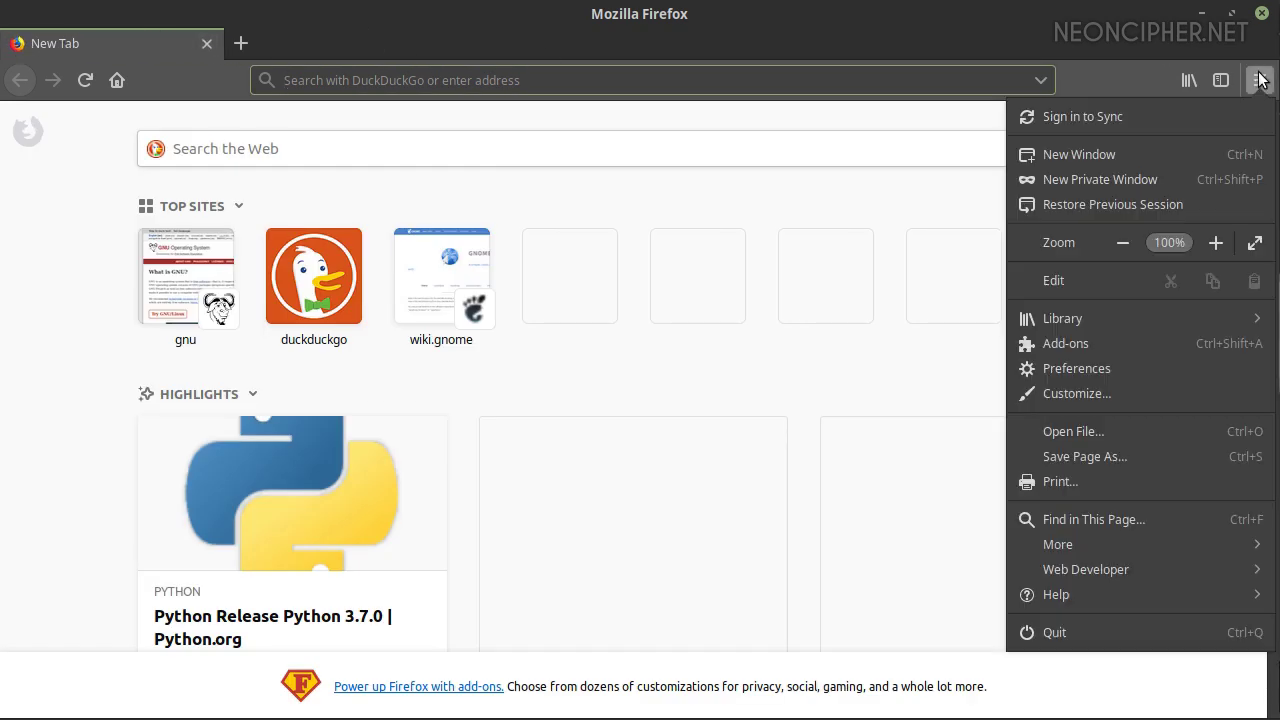
pyautogui.click(1091, 368)
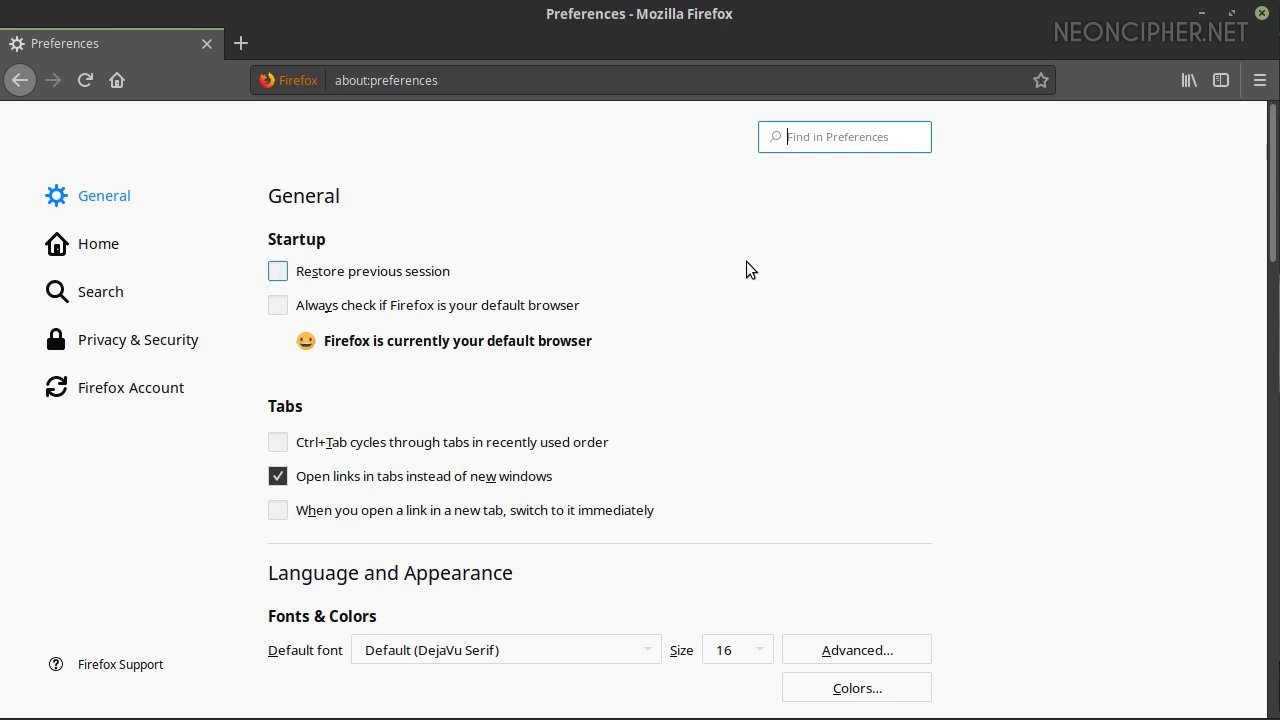
pyautogui.scroll(-5, 419, 348)
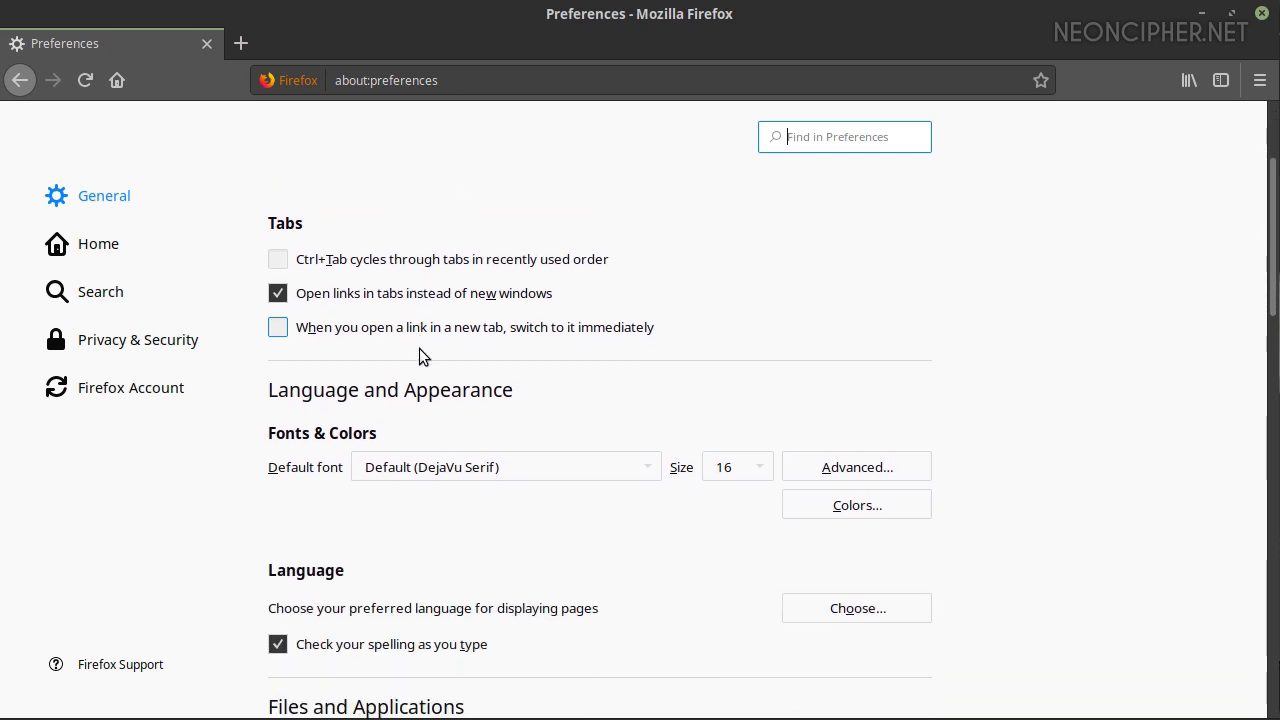
pyautogui.scroll(-5, 419, 349)
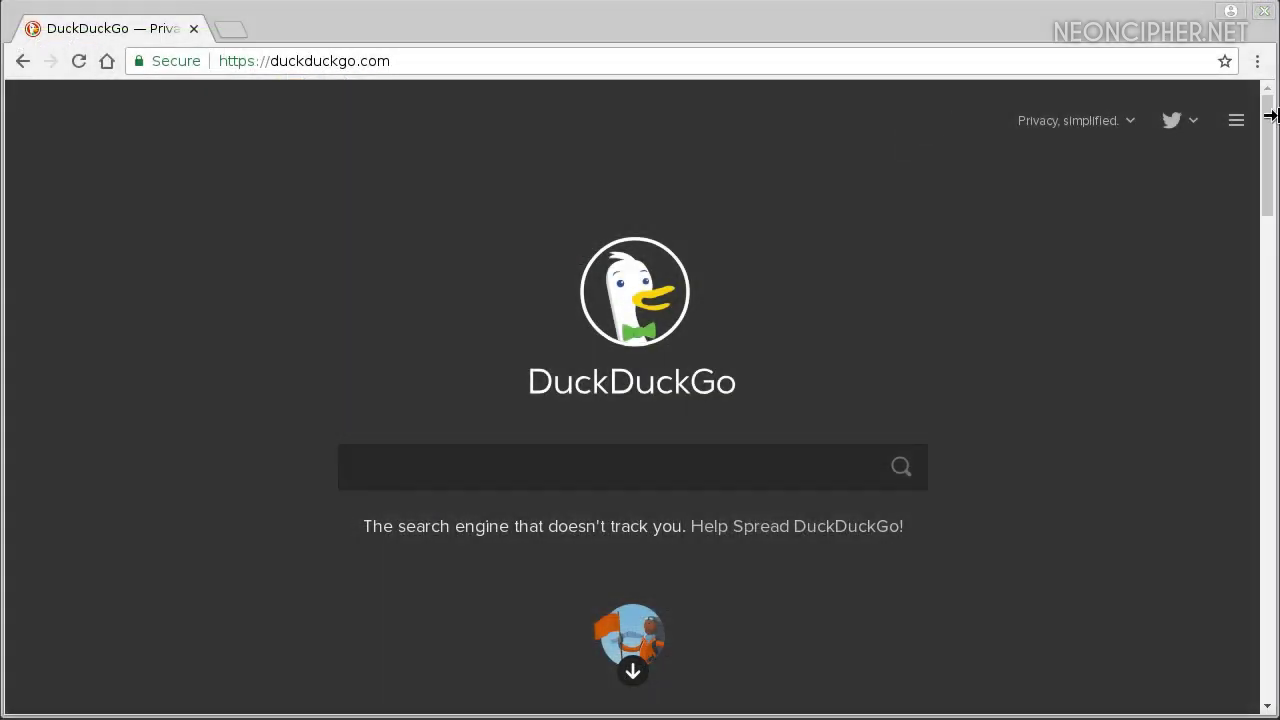
# Open Chromium's Settings page from the ⋮ menu and scroll down through it
pyautogui.click(1257, 61)
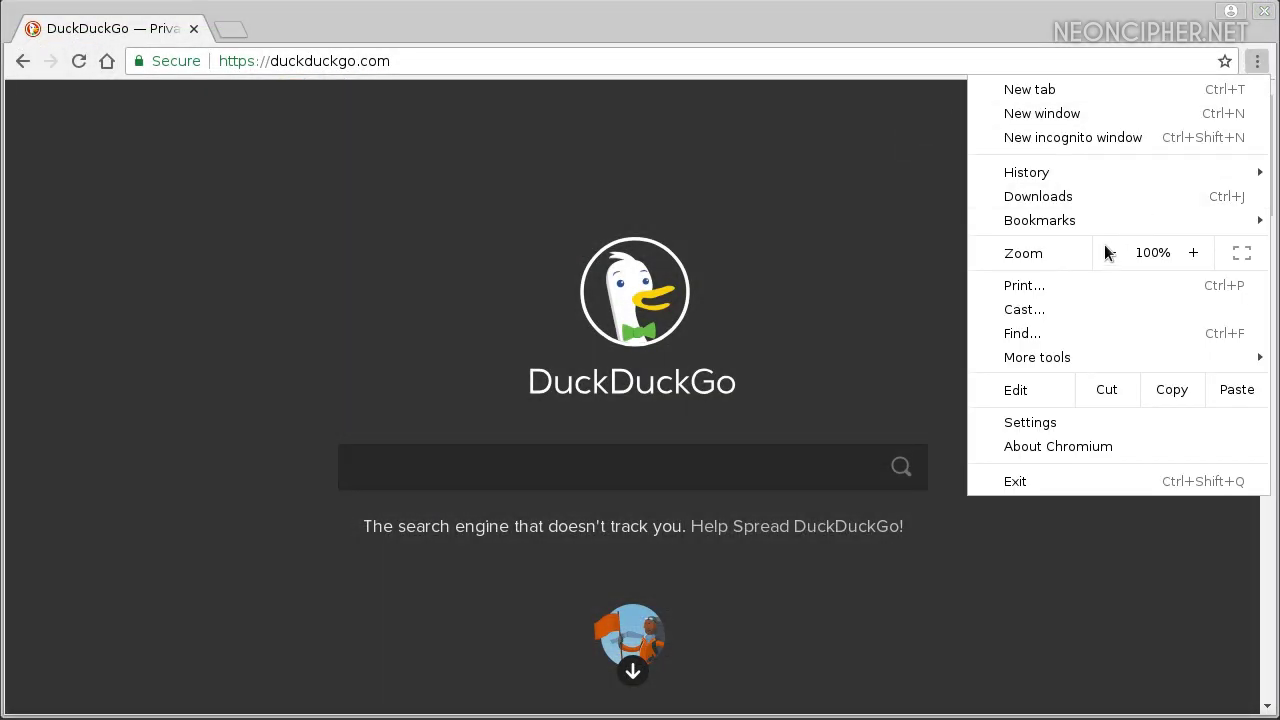
pyautogui.click(1058, 421)
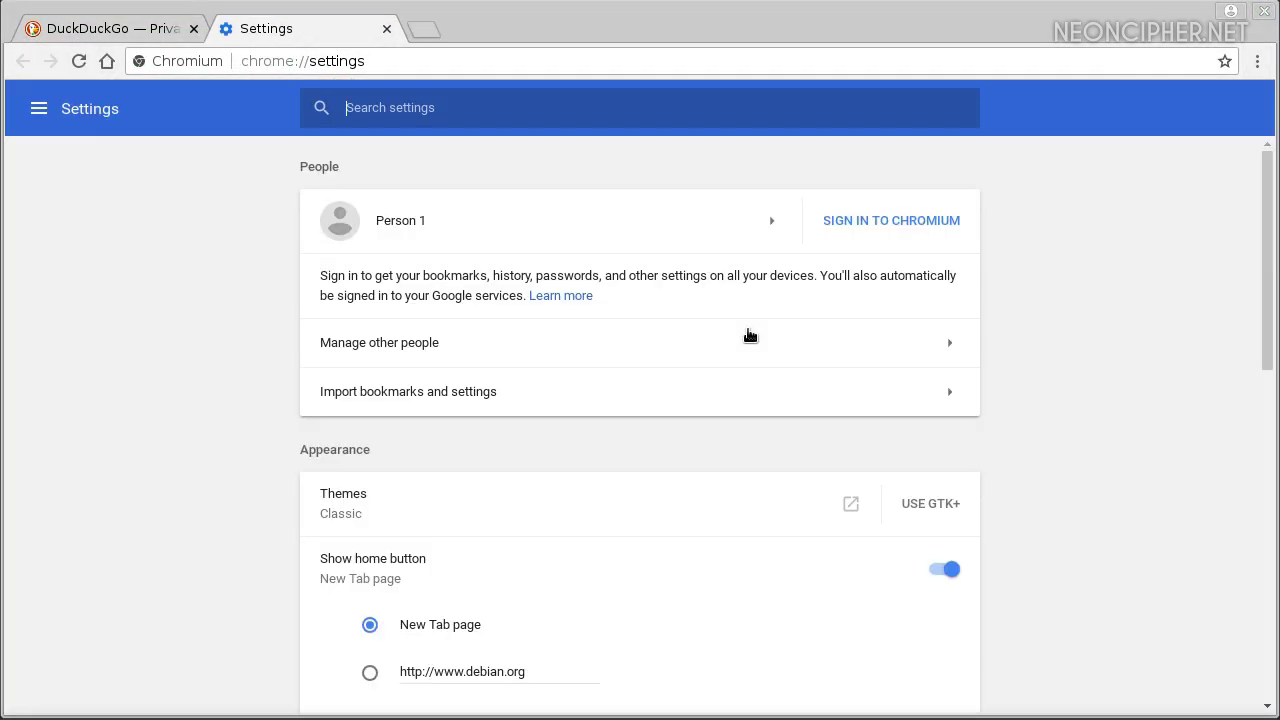
pyautogui.scroll(-5, 749, 334)
pyautogui.scroll(-6, 748, 331)
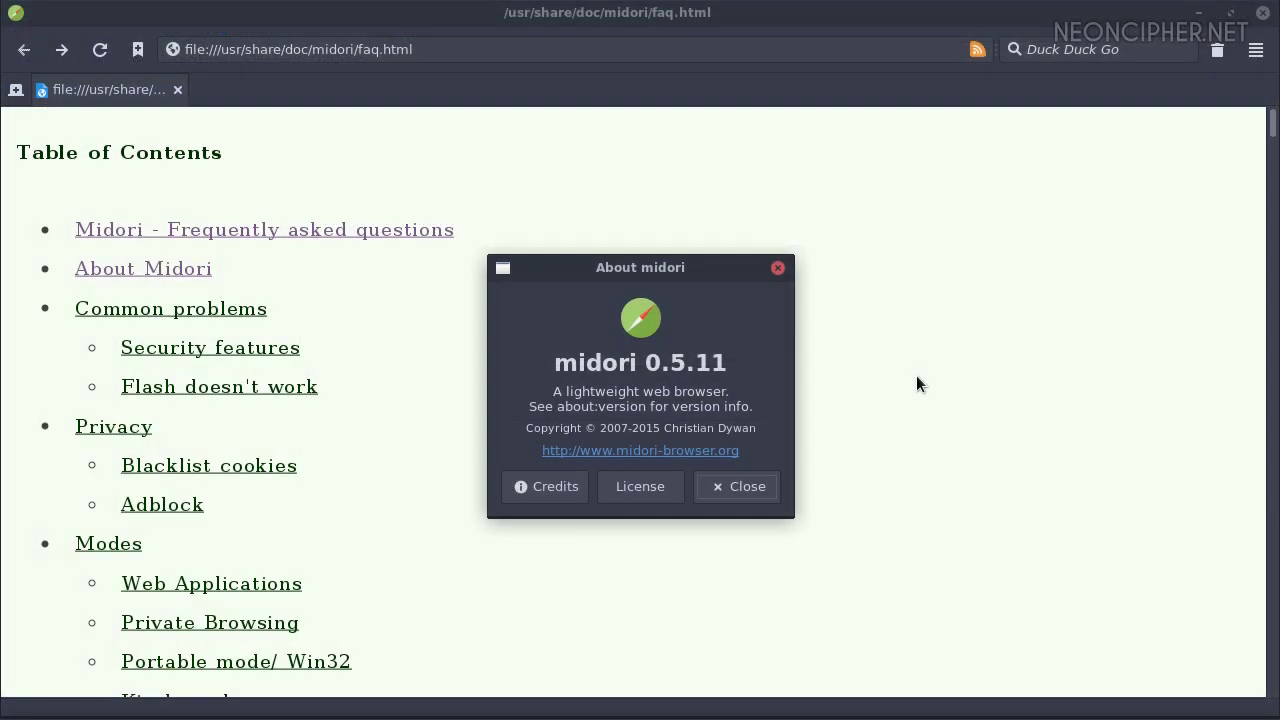
# Close About midori, jump the FAQ to its About Midori section, and open Midori's Preferences
pyautogui.click(740, 486)
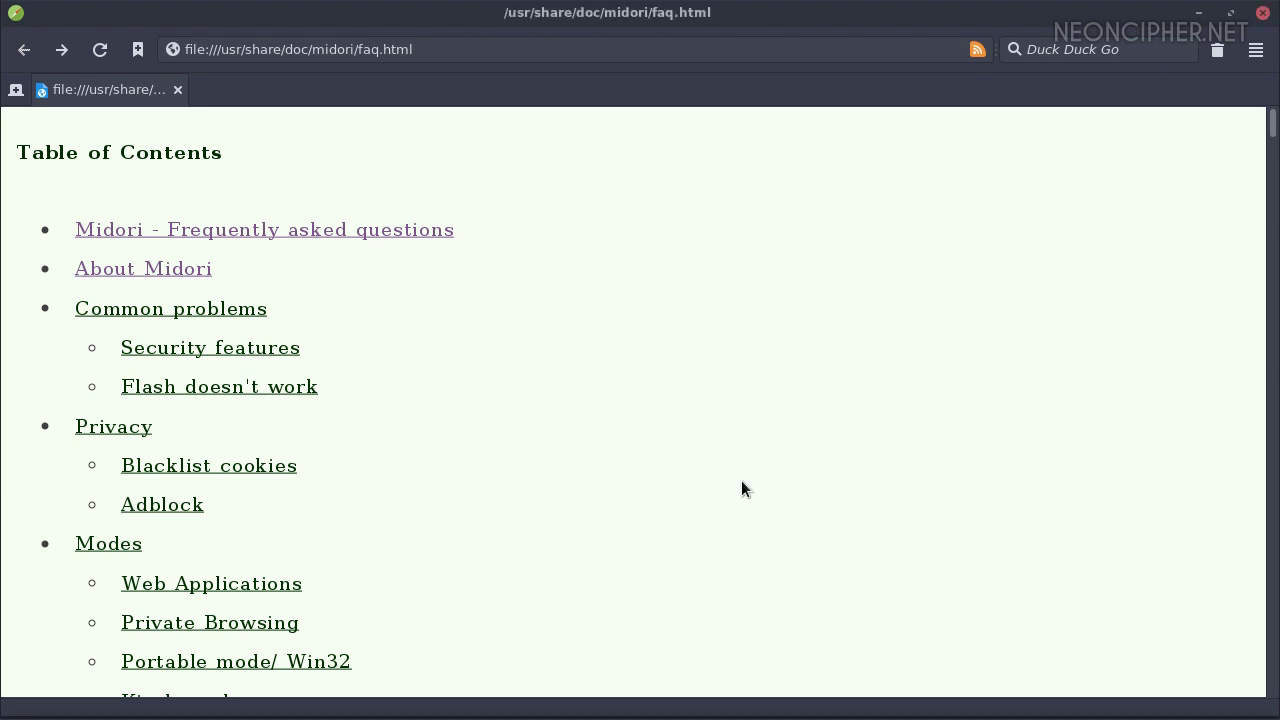
pyautogui.click(165, 272)
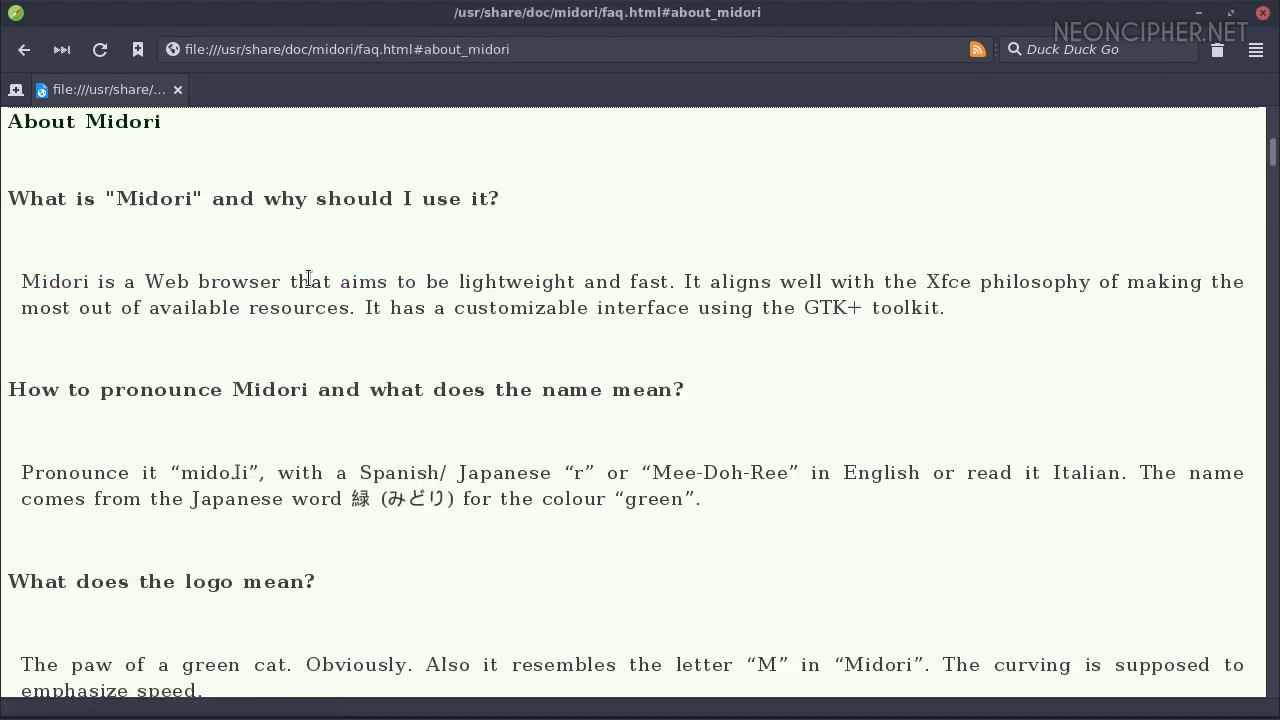
pyautogui.click(1256, 49)
pyautogui.click(1148, 540)
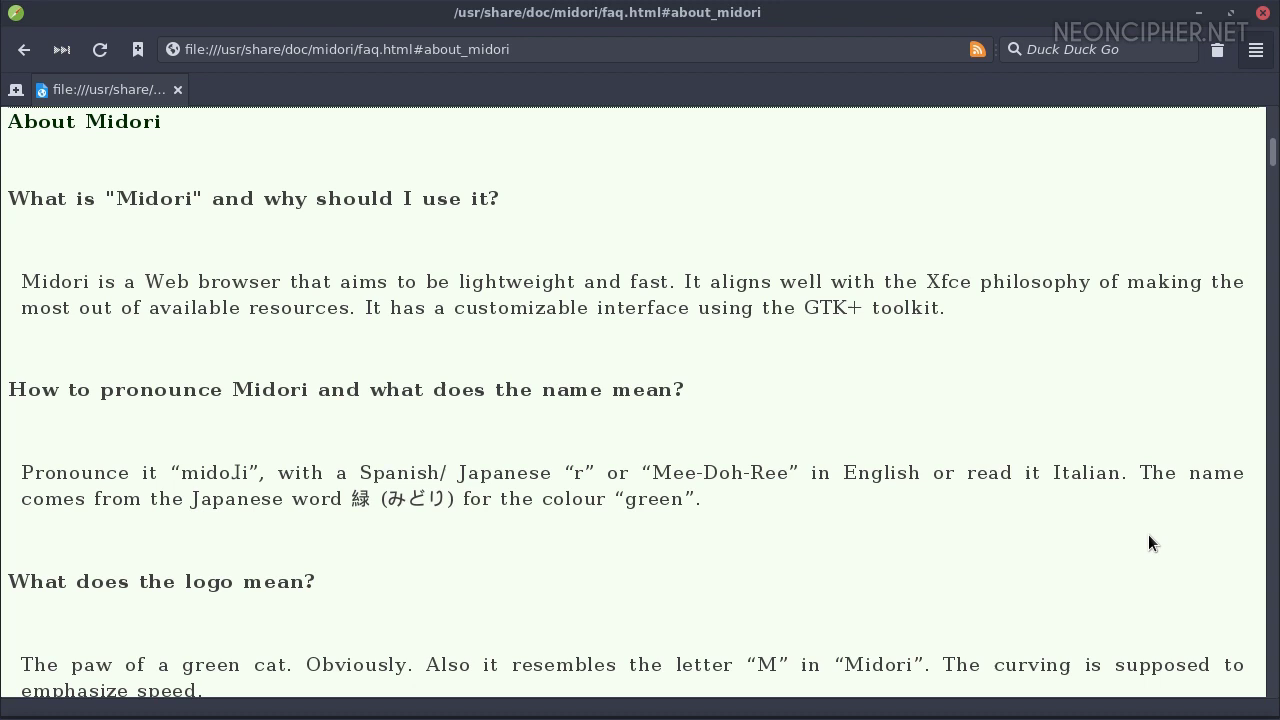
# Look through the Fonts, Behavior, Browsing, Network, Privacy, Extensions and File Types preferences, then close
pyautogui.click(435, 258)
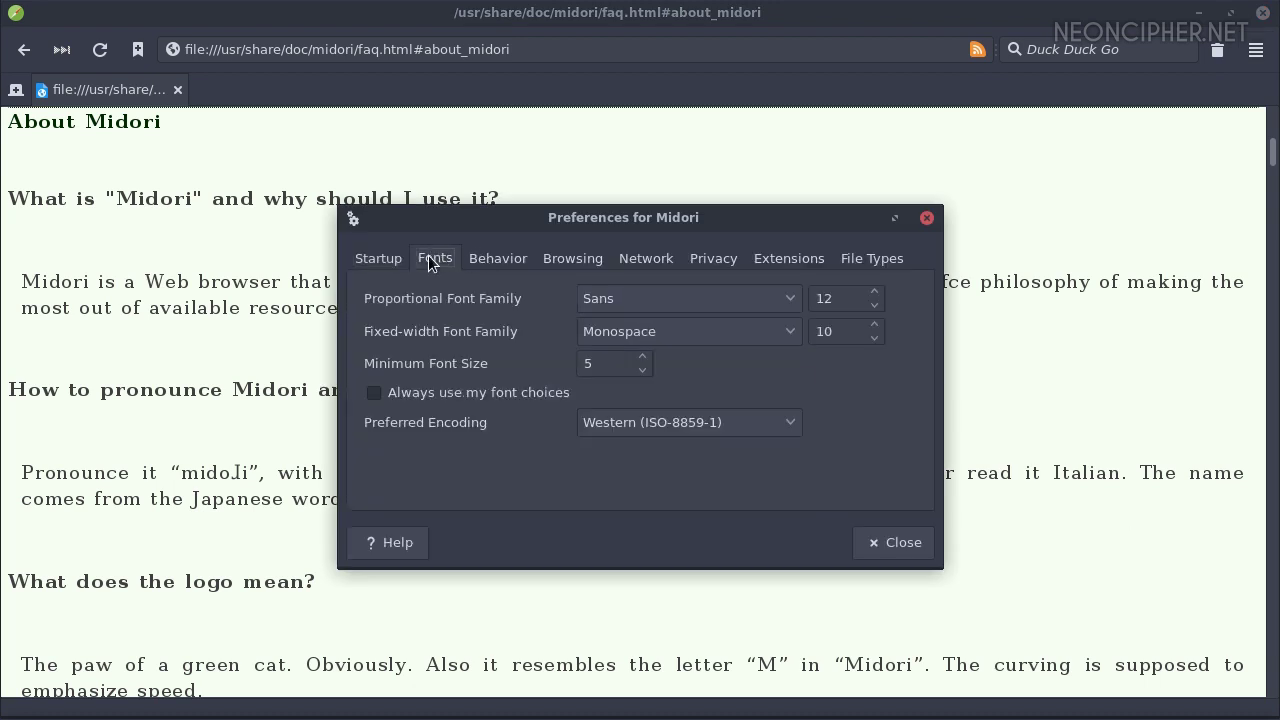
pyautogui.click(495, 258)
pyautogui.click(573, 258)
pyautogui.click(658, 261)
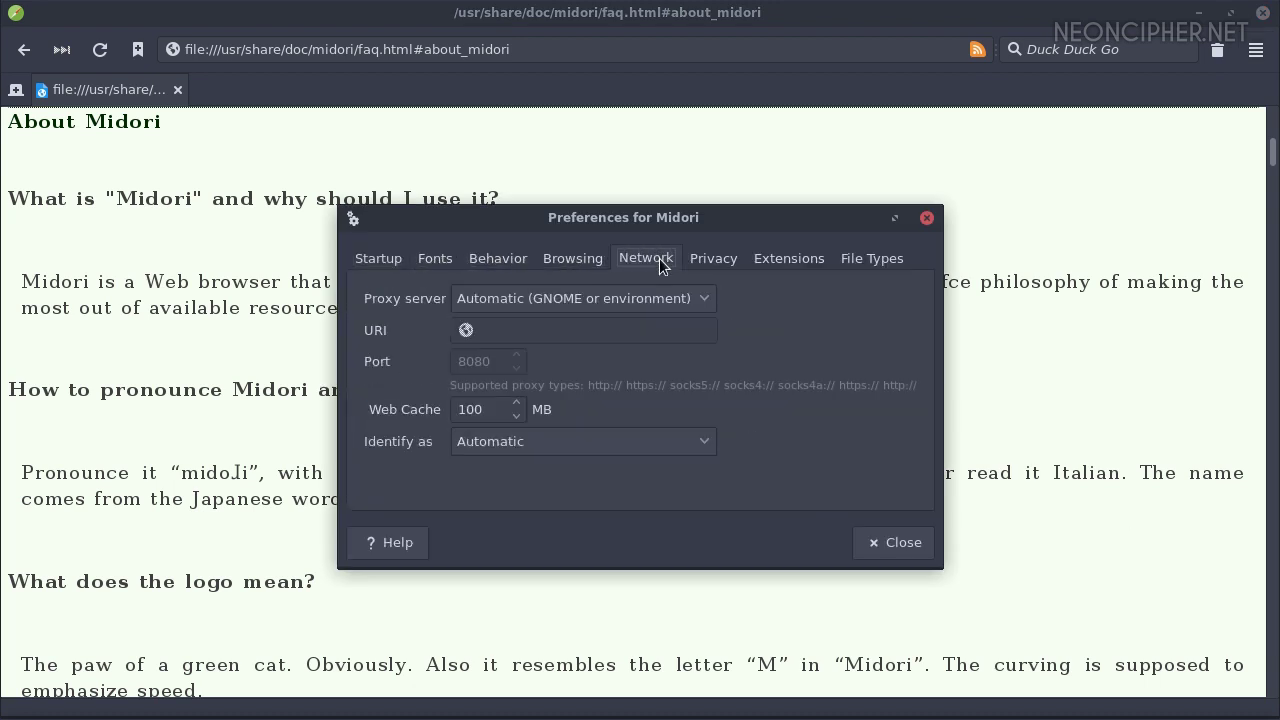
pyautogui.click(723, 260)
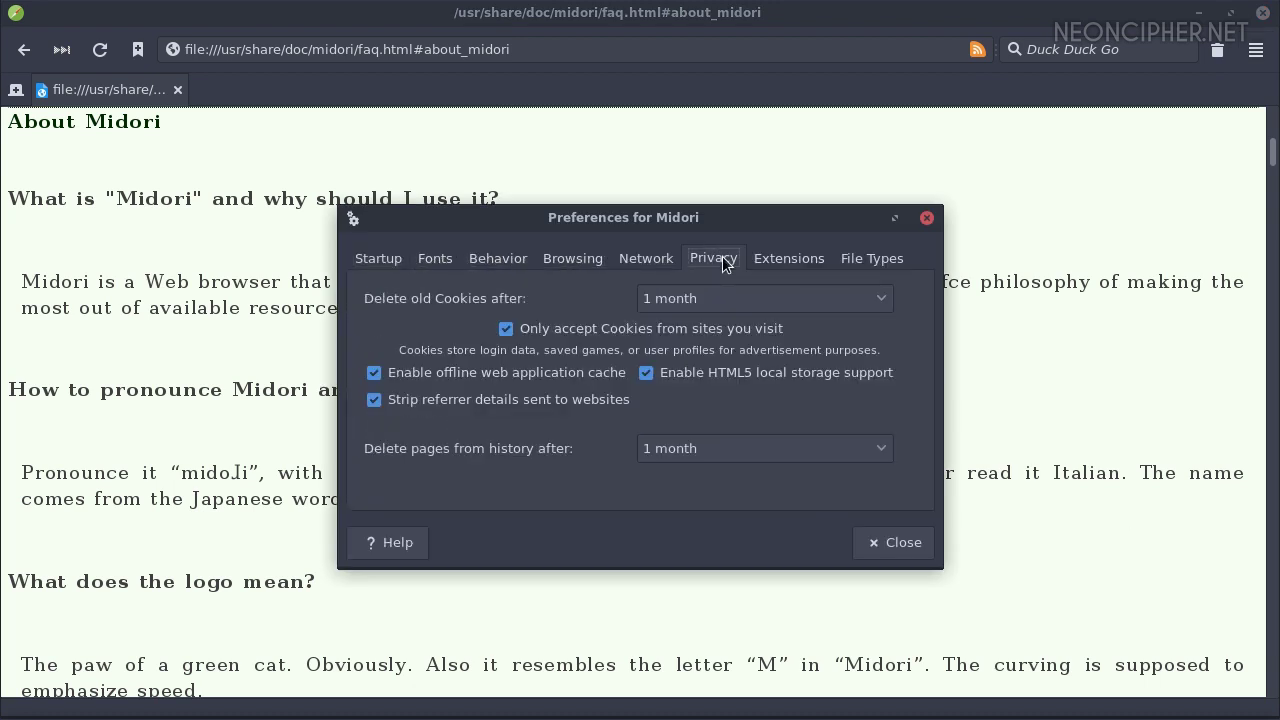
pyautogui.click(801, 258)
pyautogui.click(867, 258)
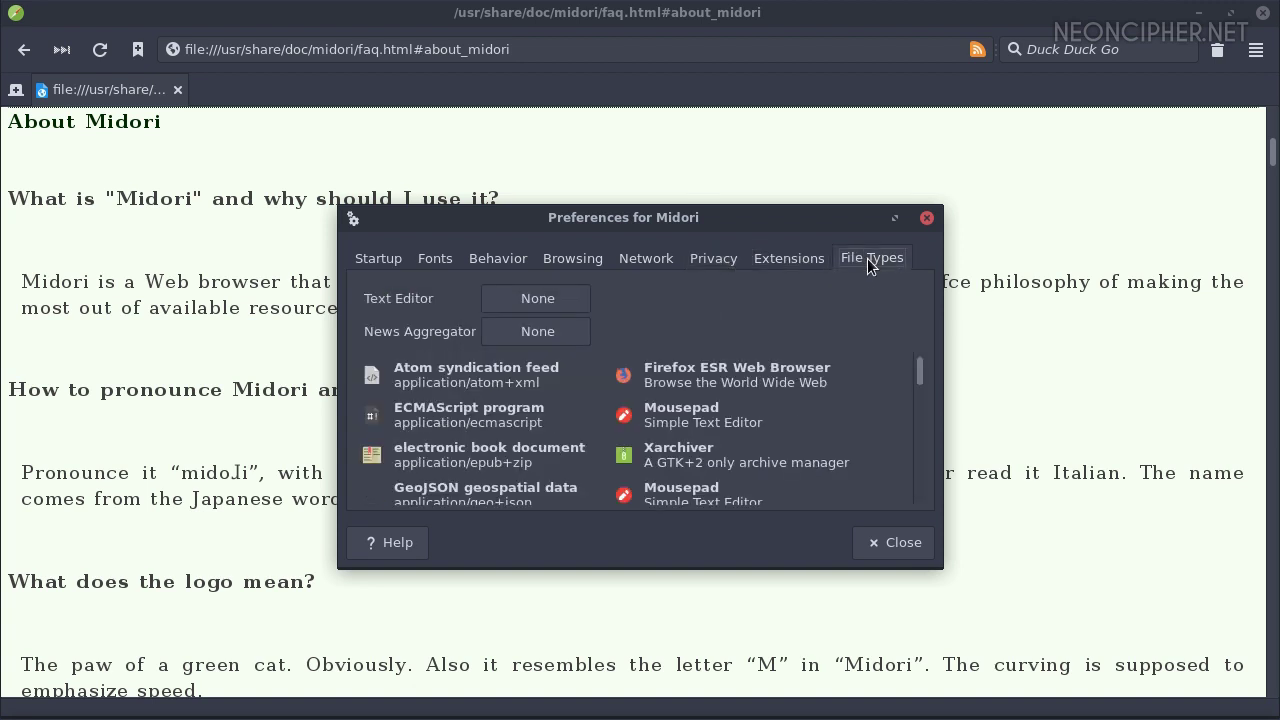
pyautogui.click(874, 543)
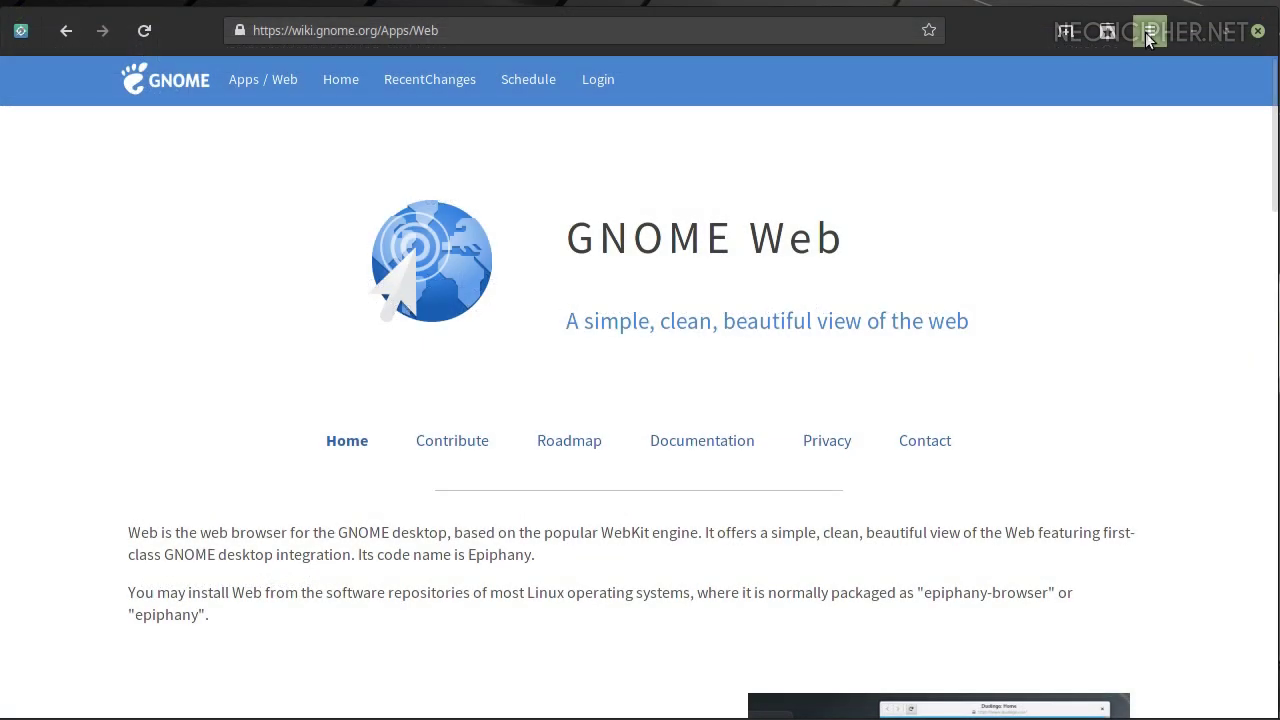
# Open a new Incognito window in GNOME Web and paste-and-go the wiki.gnome.org Web page
pyautogui.click(1149, 33)
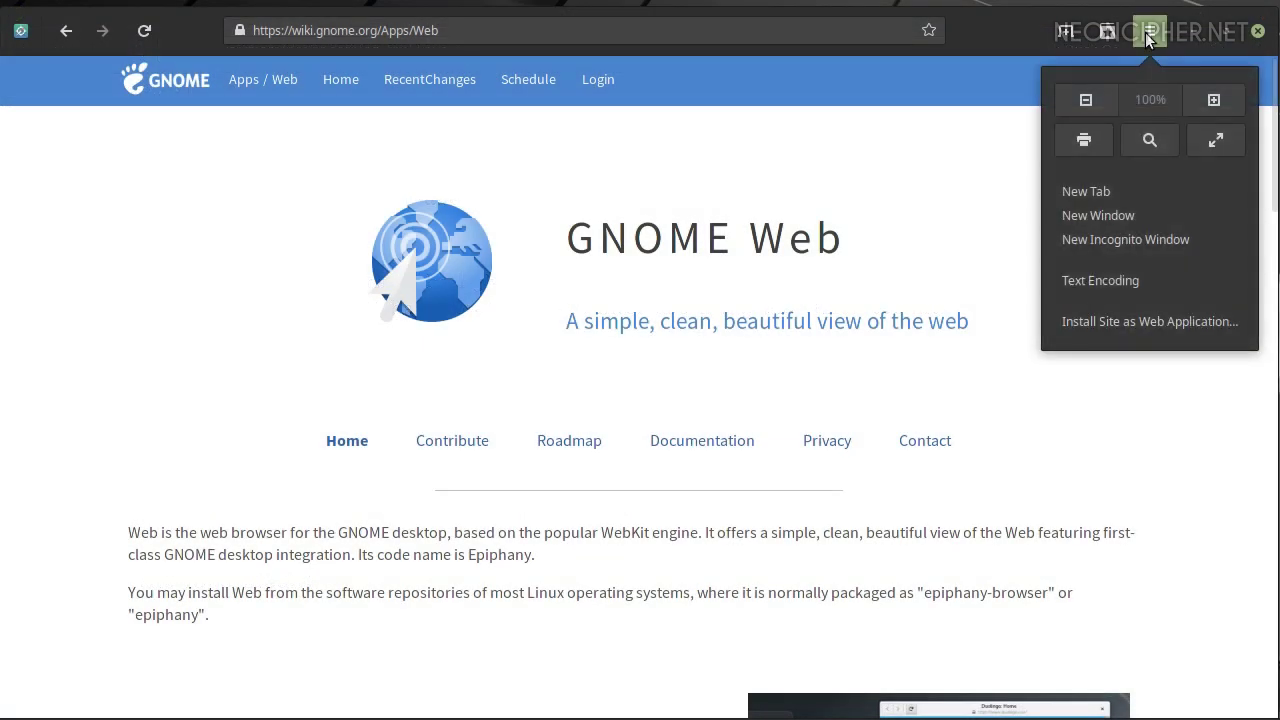
pyautogui.click(1132, 239)
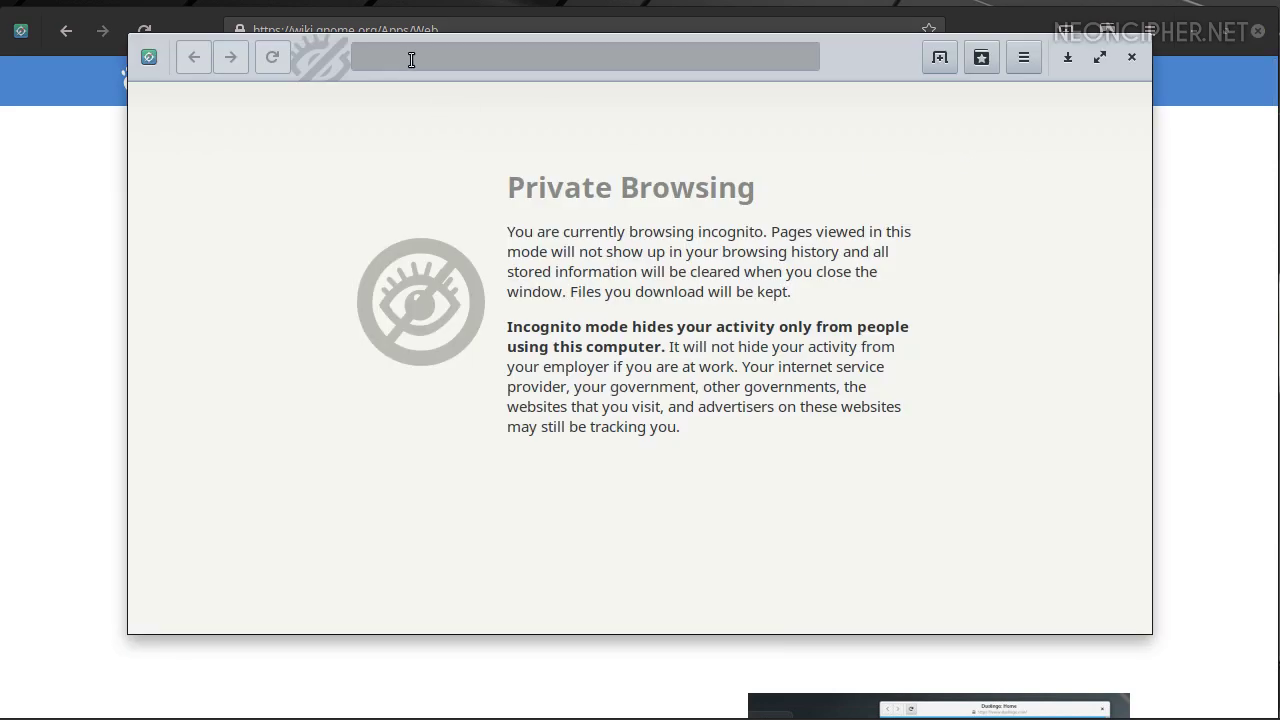
pyautogui.click(411, 60)
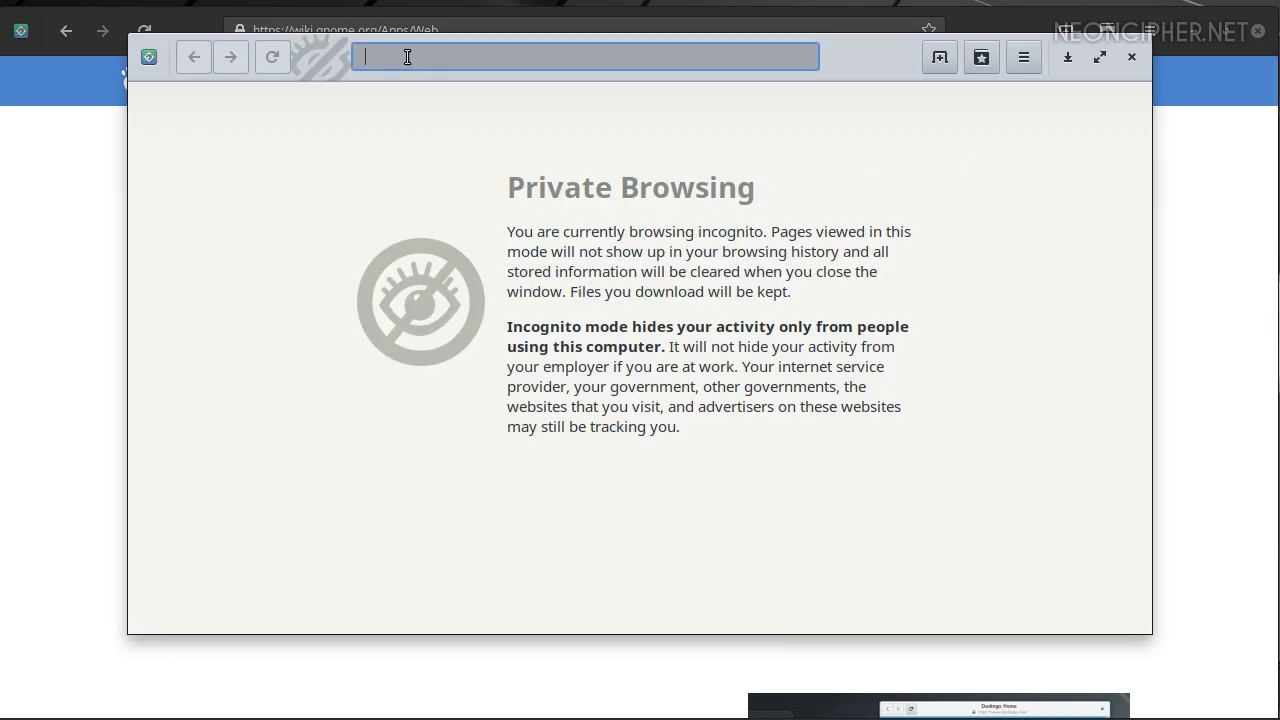
pyautogui.rightClick(406, 56)
pyautogui.click(463, 210)
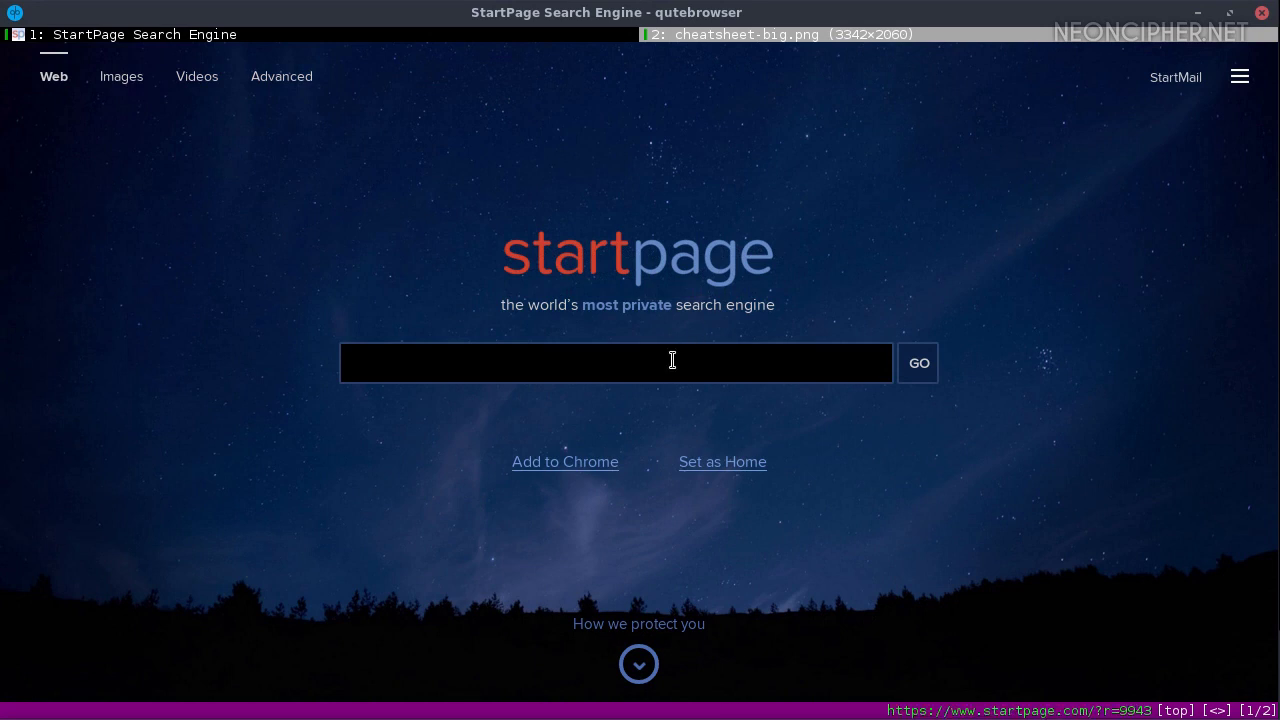
# Search StartPage for 'qutebrowser' and open the homepage result in a new tab
pyautogui.click(672, 360)
pyautogui.write('qutebr')
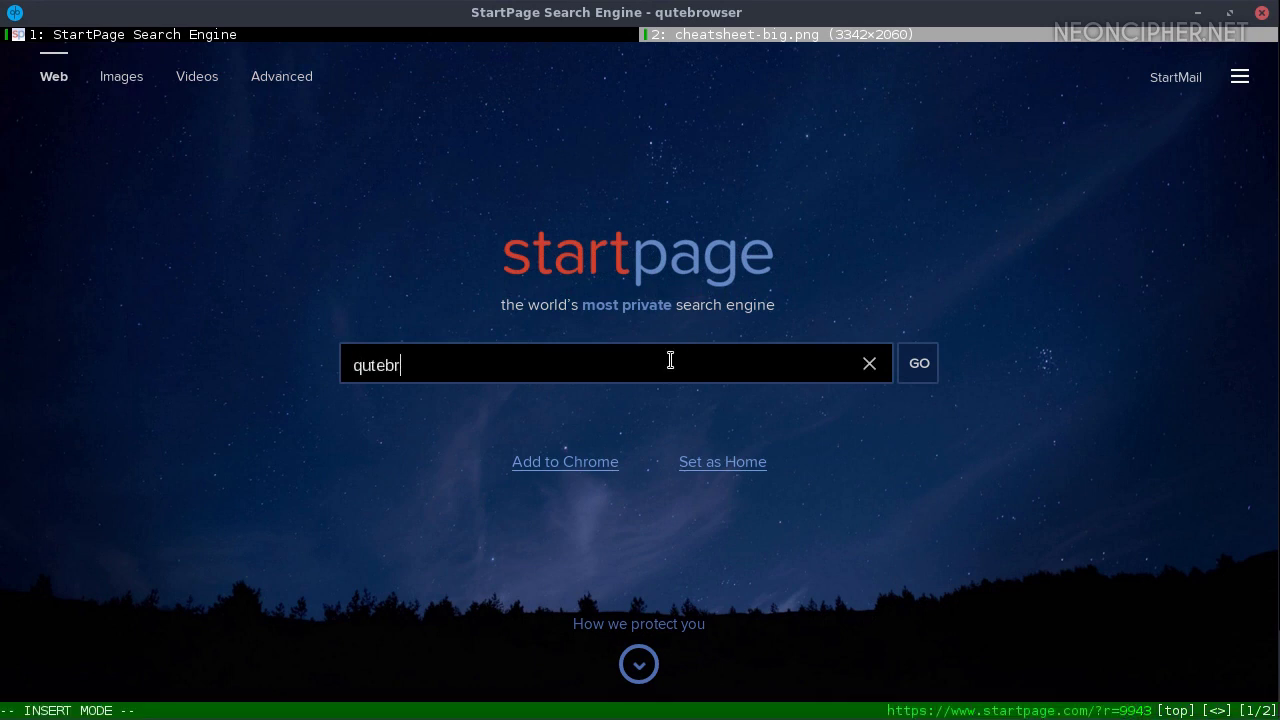
pyautogui.write('owser')
pyautogui.press('Return')
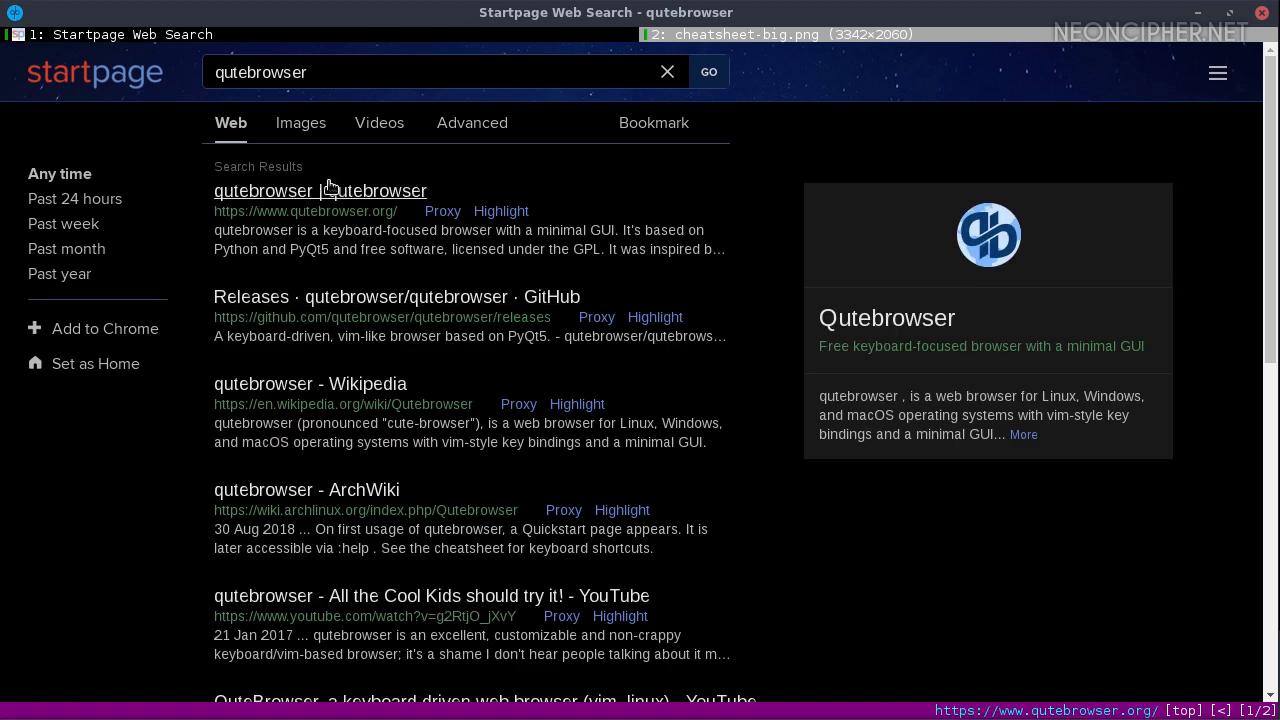
pyautogui.middleClick(263, 193)
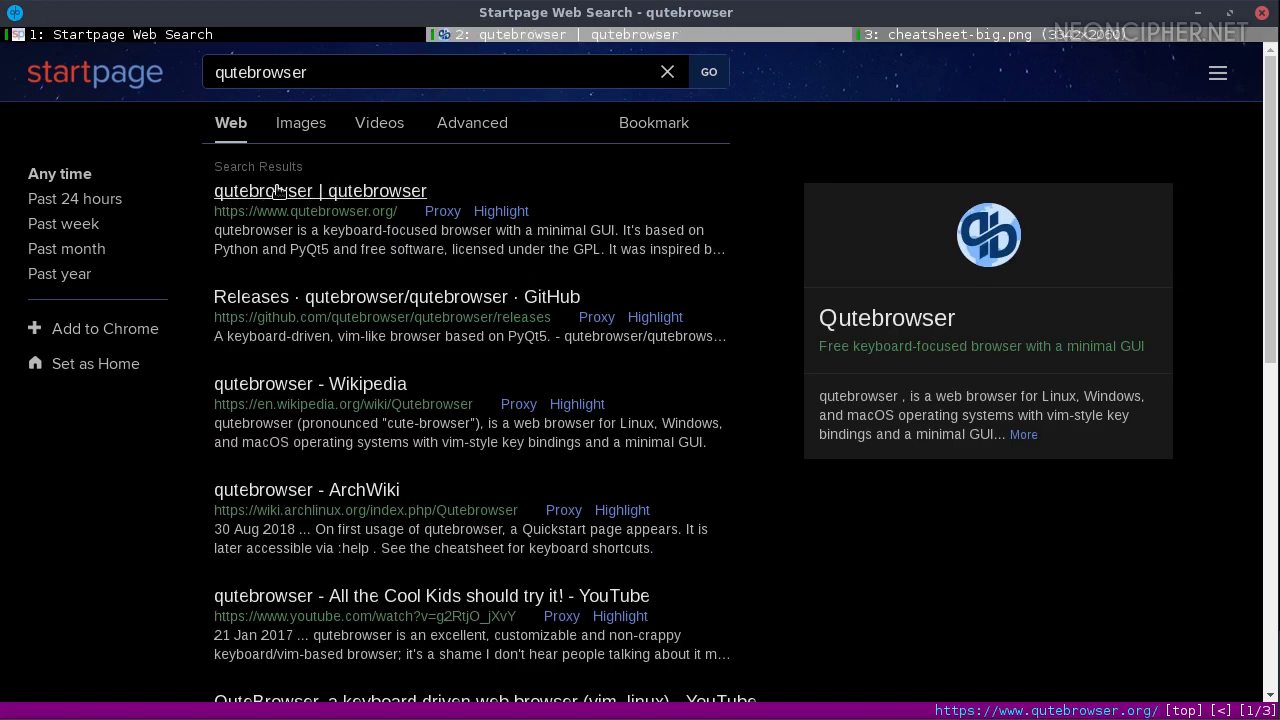
# On the qutebrowser homepage, go to the help page and then the quick start guide
pyautogui.click(480, 37)
pyautogui.scroll(-4, 537, 288)
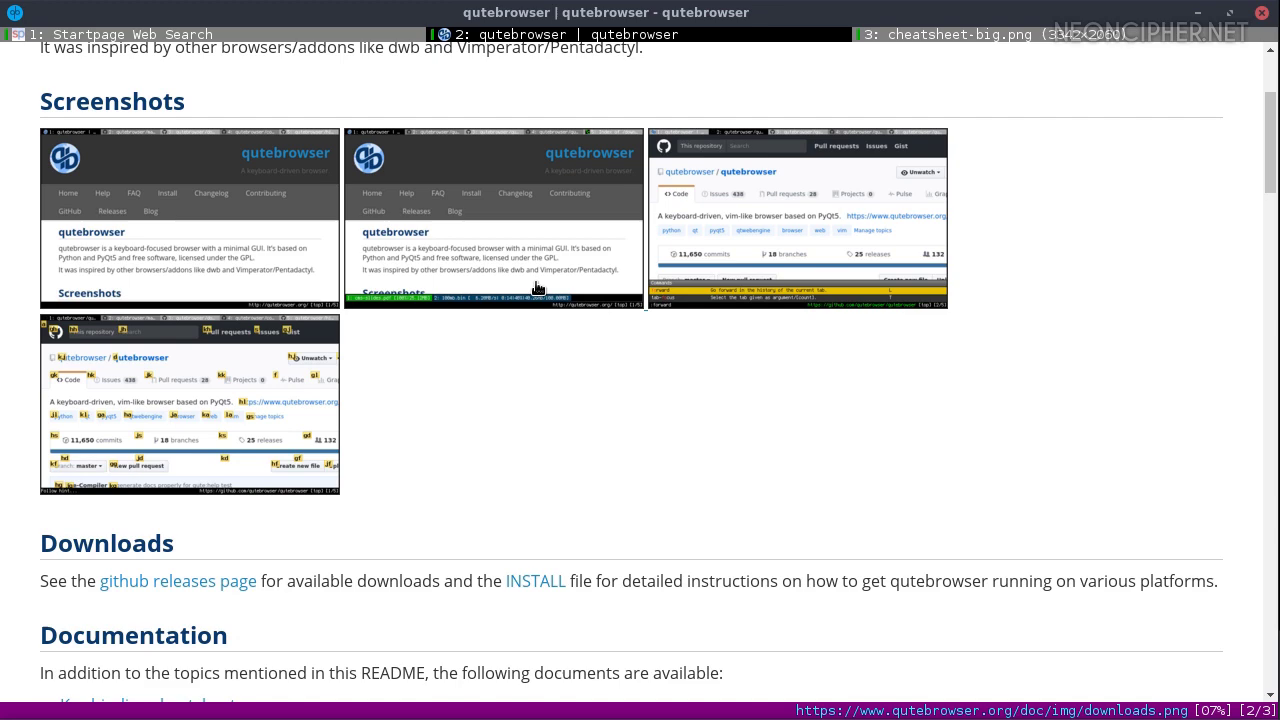
pyautogui.scroll(4, 537, 288)
pyautogui.click(143, 177)
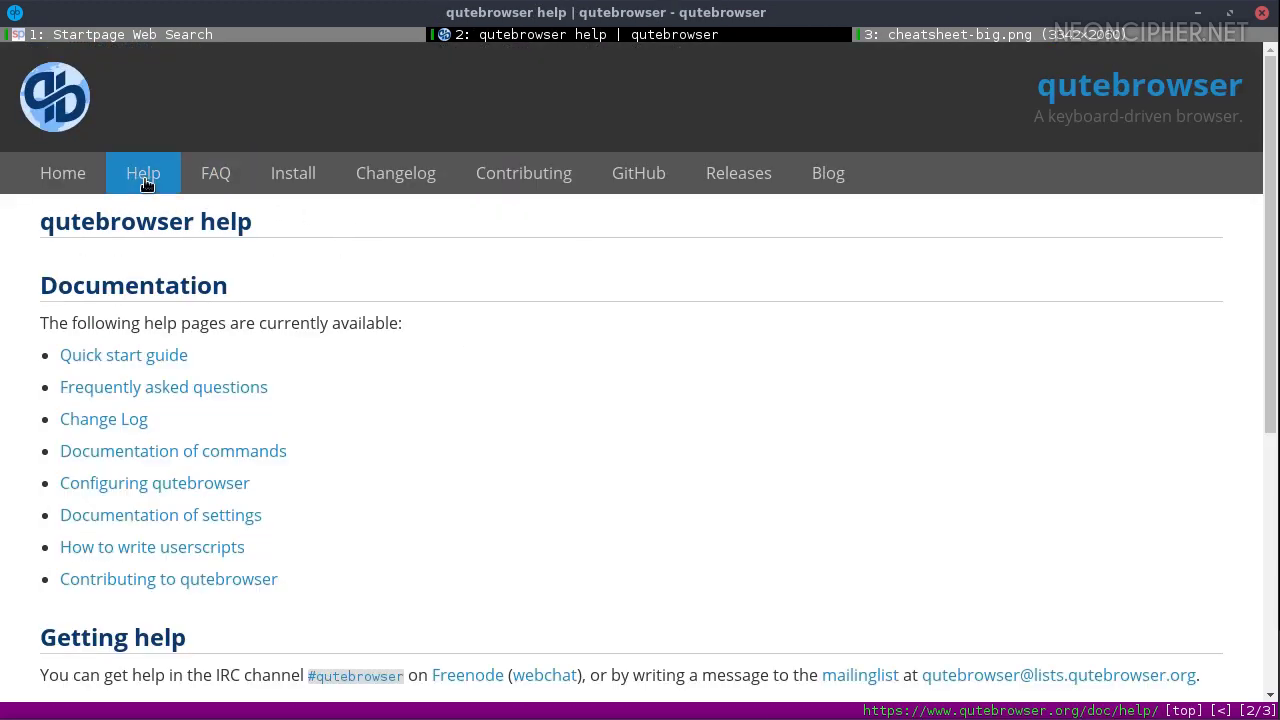
pyautogui.scroll(-2, 274, 352)
pyautogui.scroll(2, 272, 340)
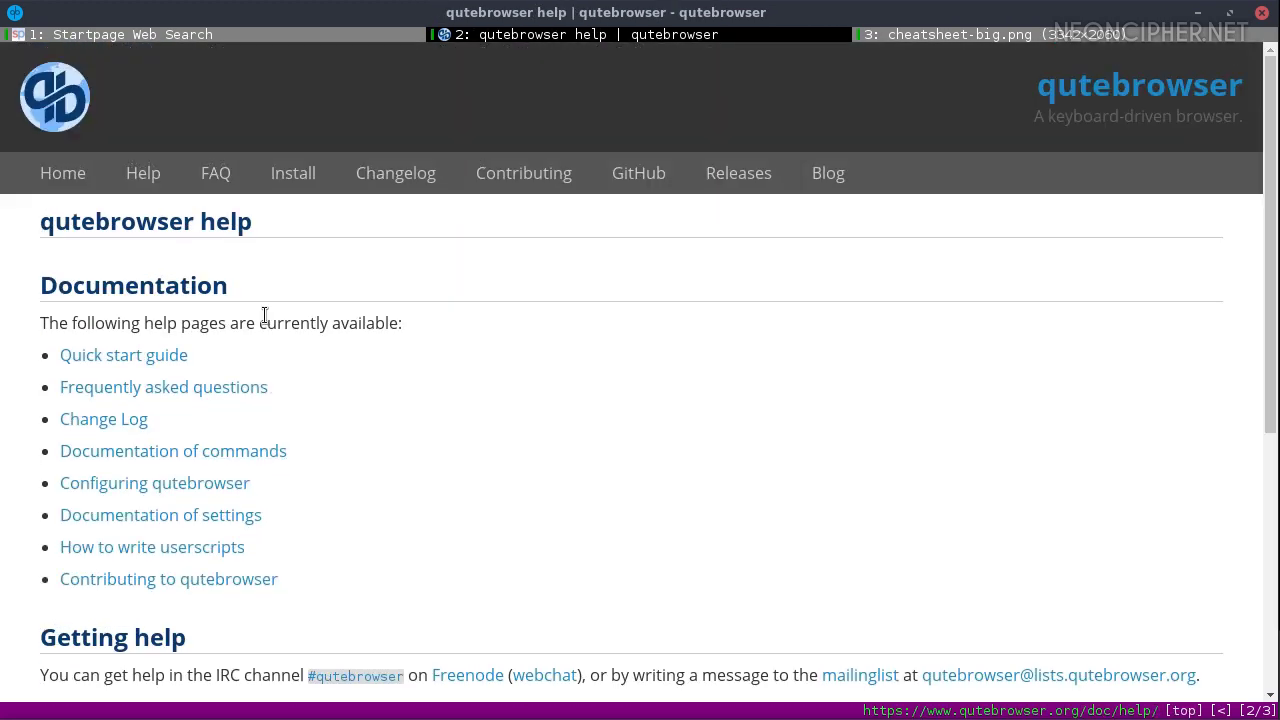
pyautogui.click(133, 357)
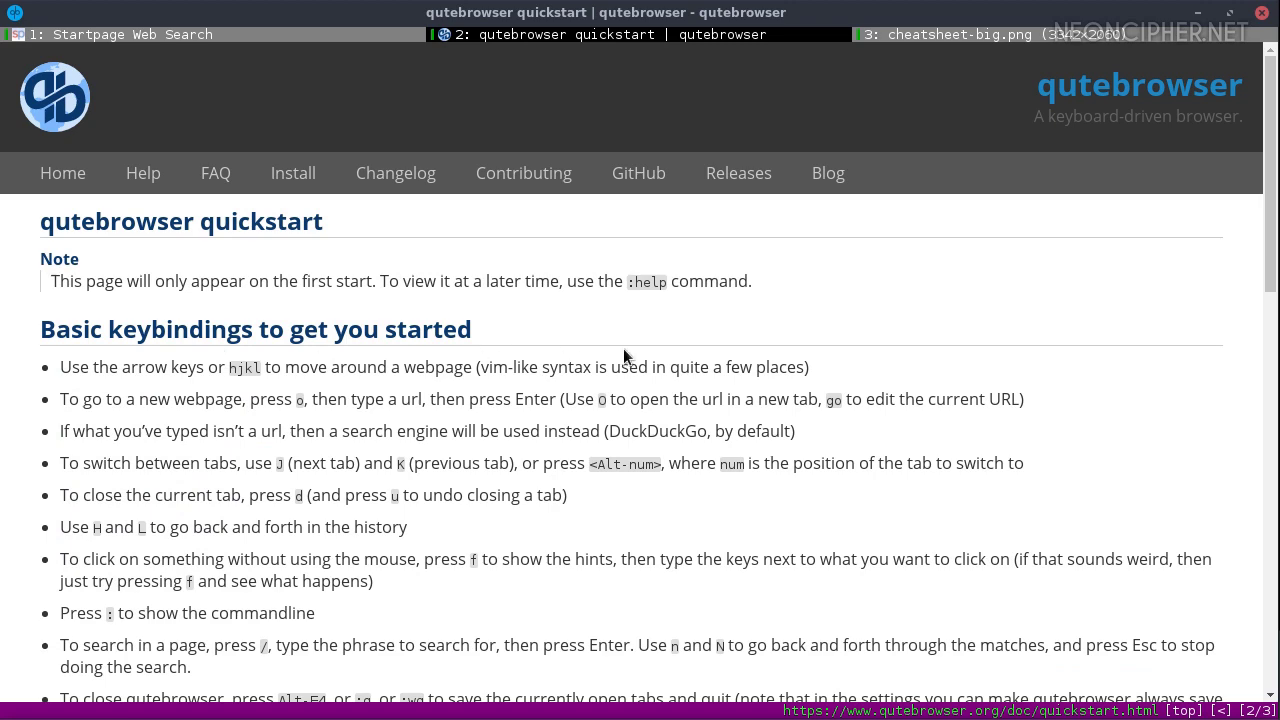
# Start a :set command, browse its settings list, then dismiss it
pyautogui.write(':set')
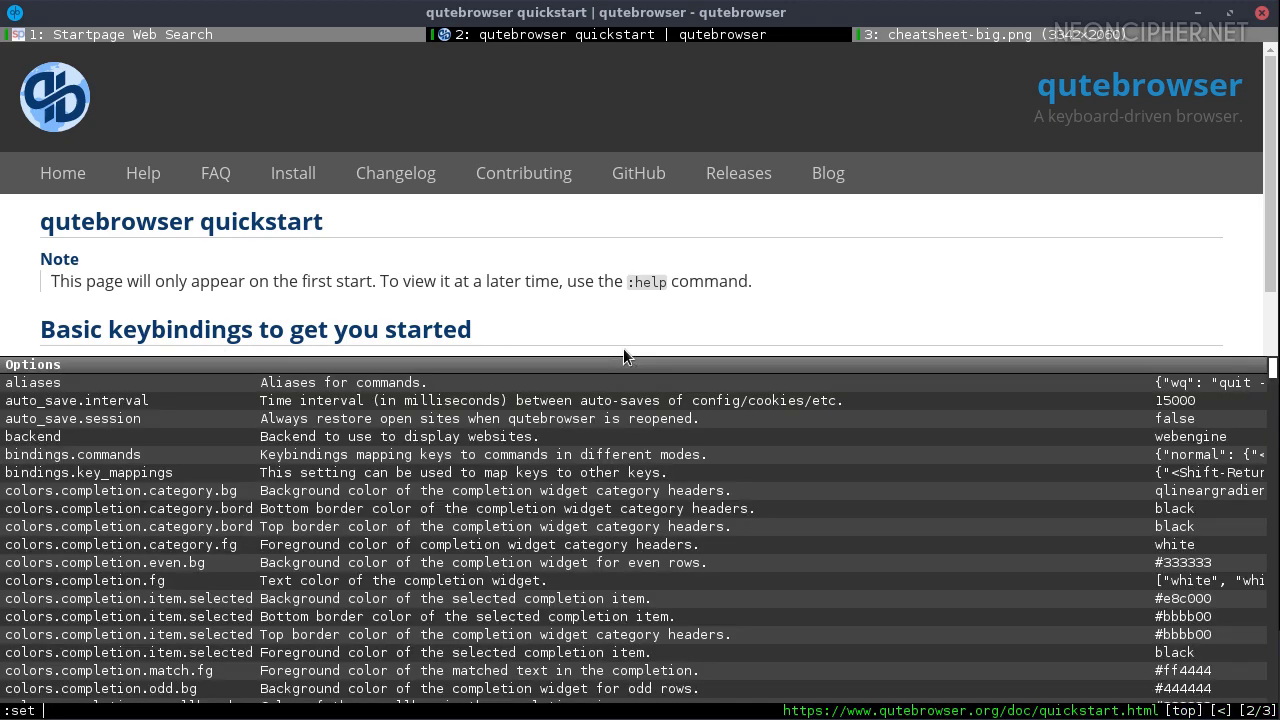
pyautogui.scroll(-7, 580, 424)
pyautogui.scroll(-15, 583, 430)
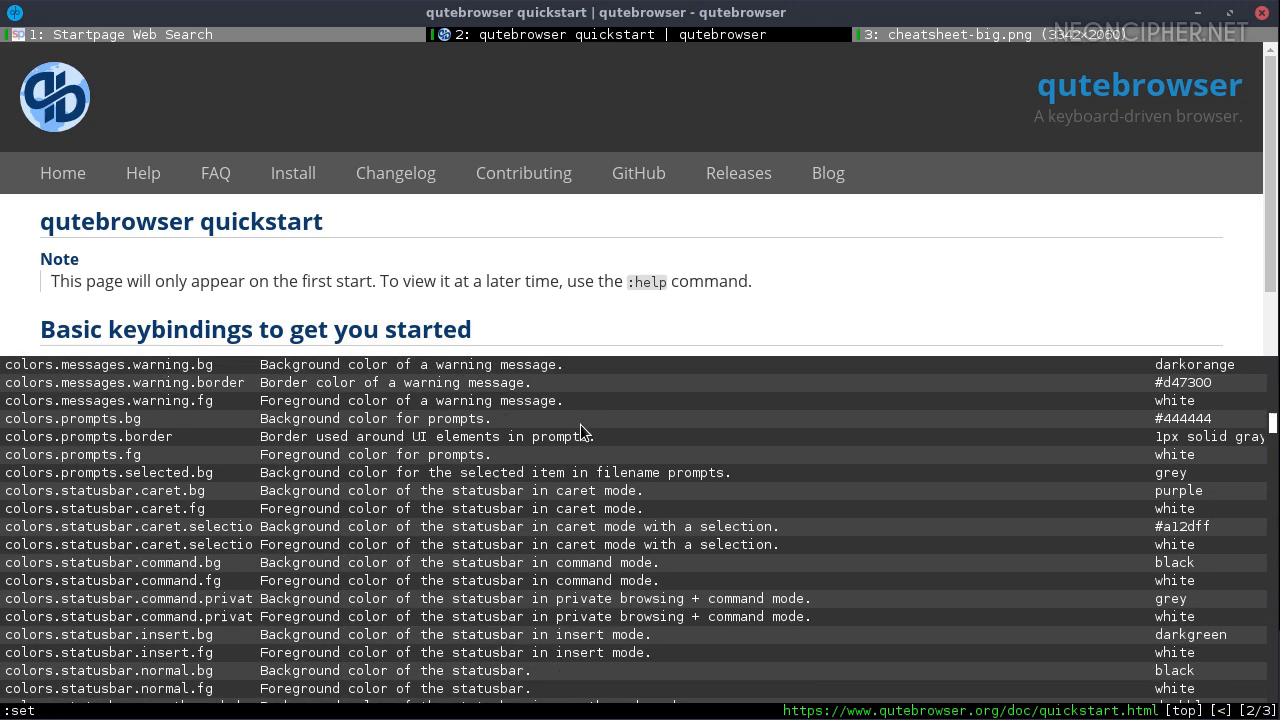
pyautogui.scroll(-14, 583, 430)
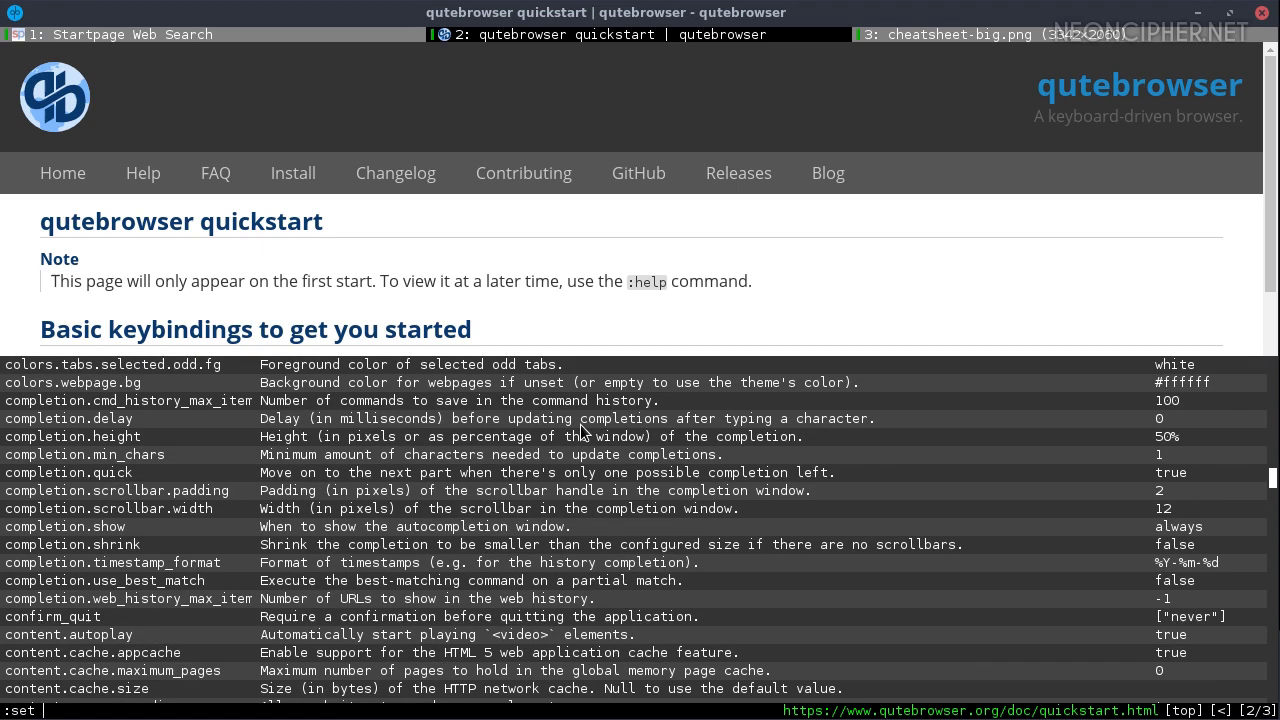
pyautogui.press('Escape')
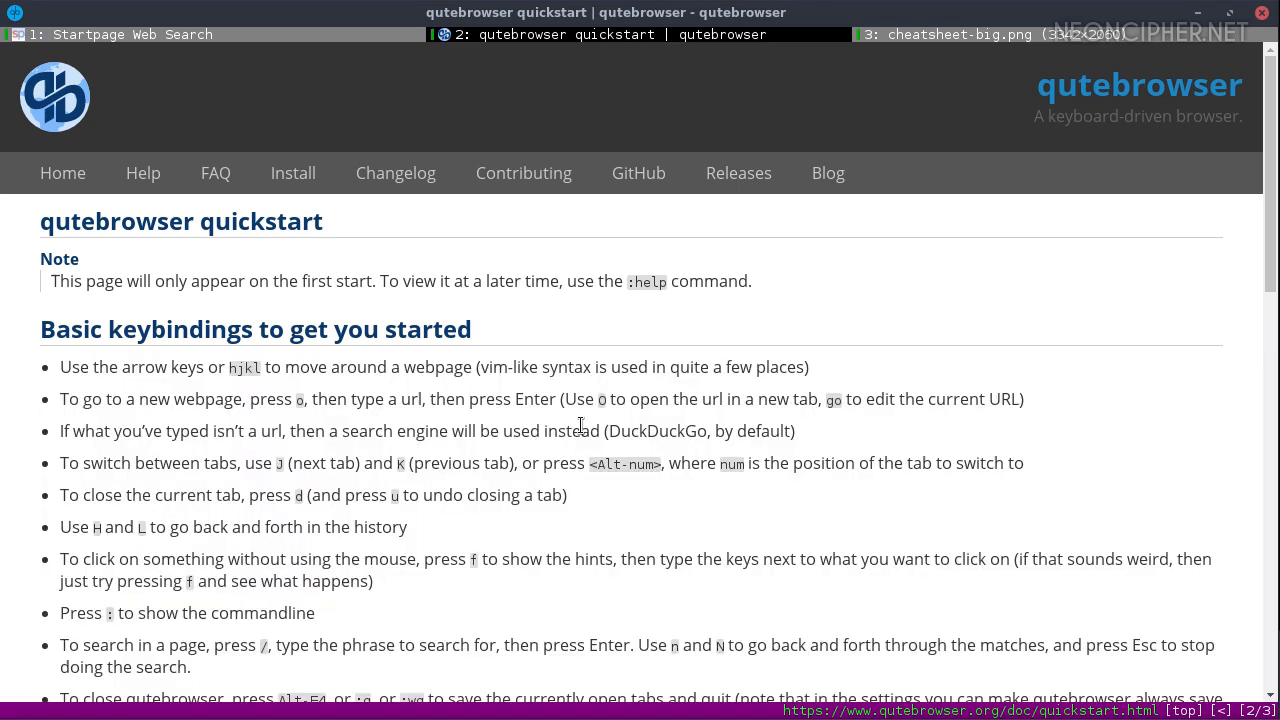
# Bind F12 to the help command with ':bind <F12> help'
pyautogui.press(':')
pyautogui.write('bind <F12')
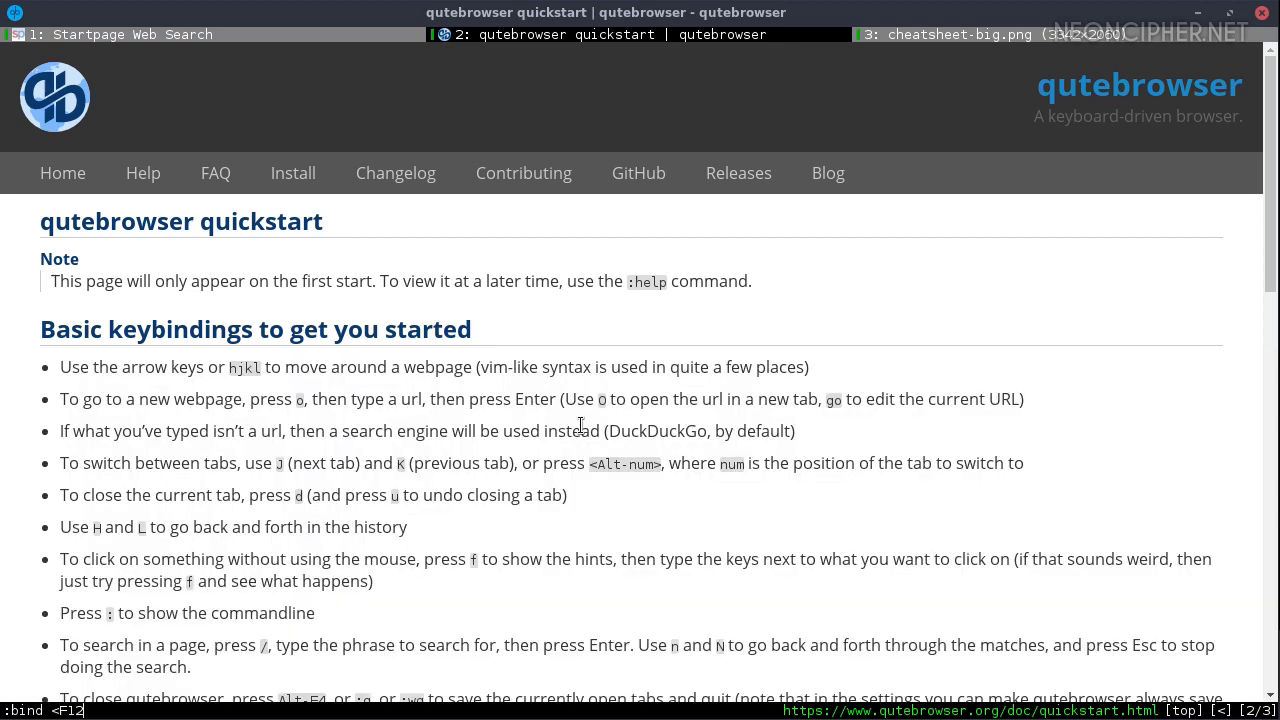
pyautogui.write('> help')
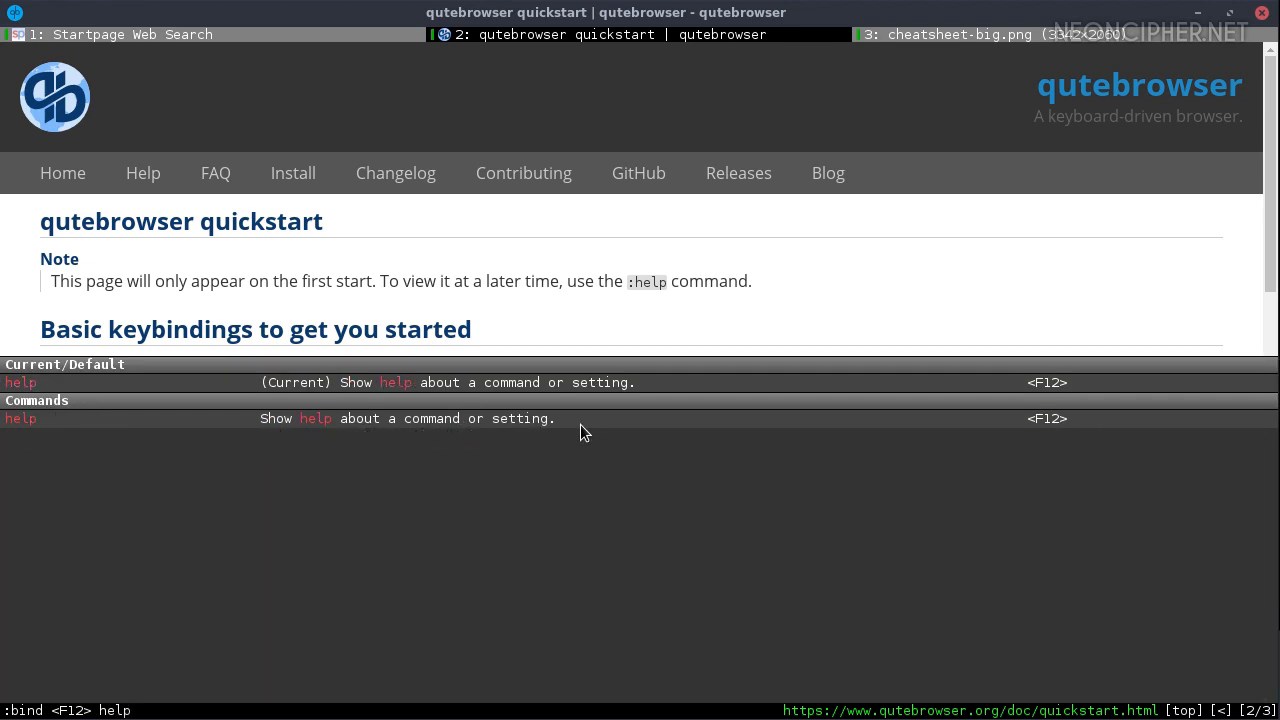
pyautogui.press('Return')
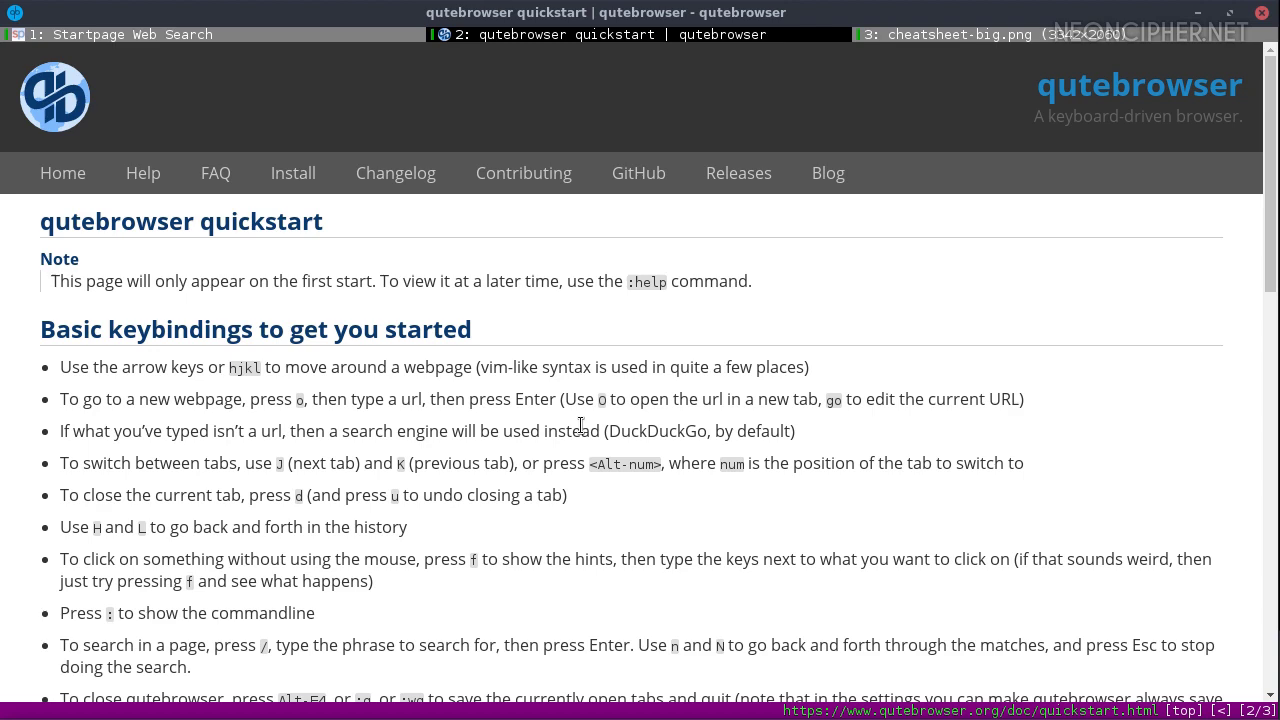
# Open help with F12, return to the quickstart with H, and open its source with gf
pyautogui.press('F12')
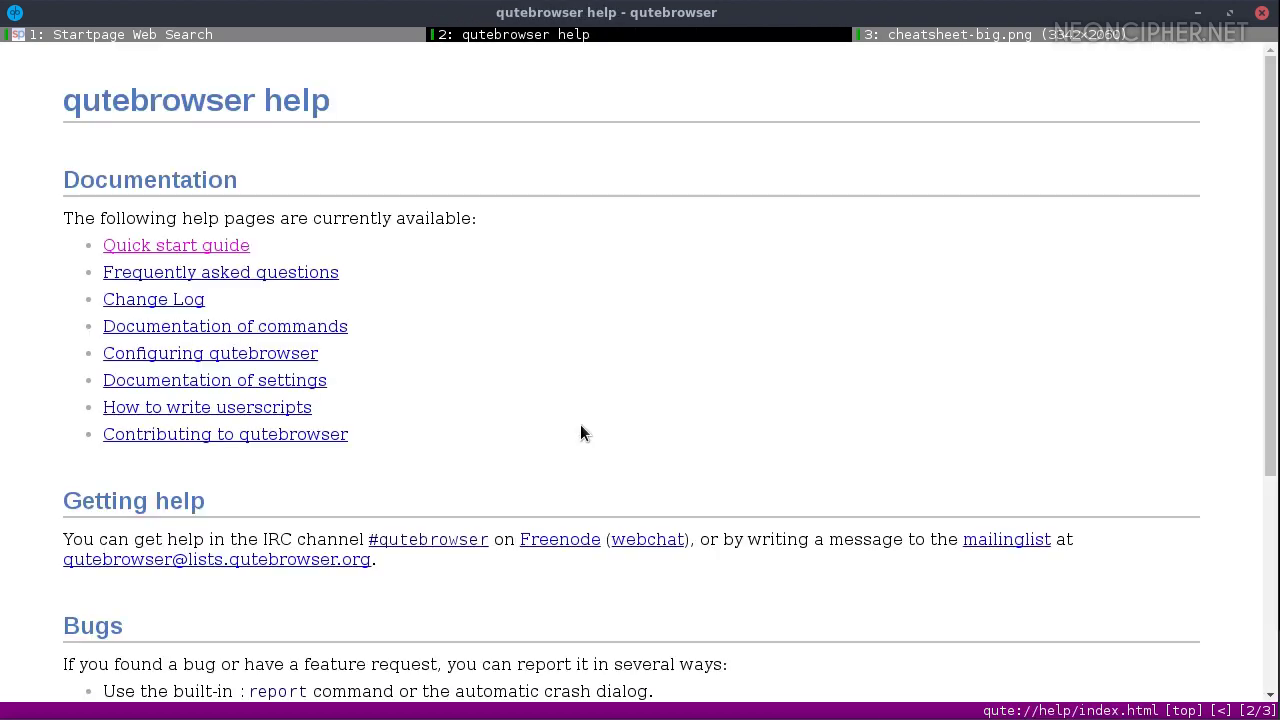
pyautogui.hotkey('shift', 'h')
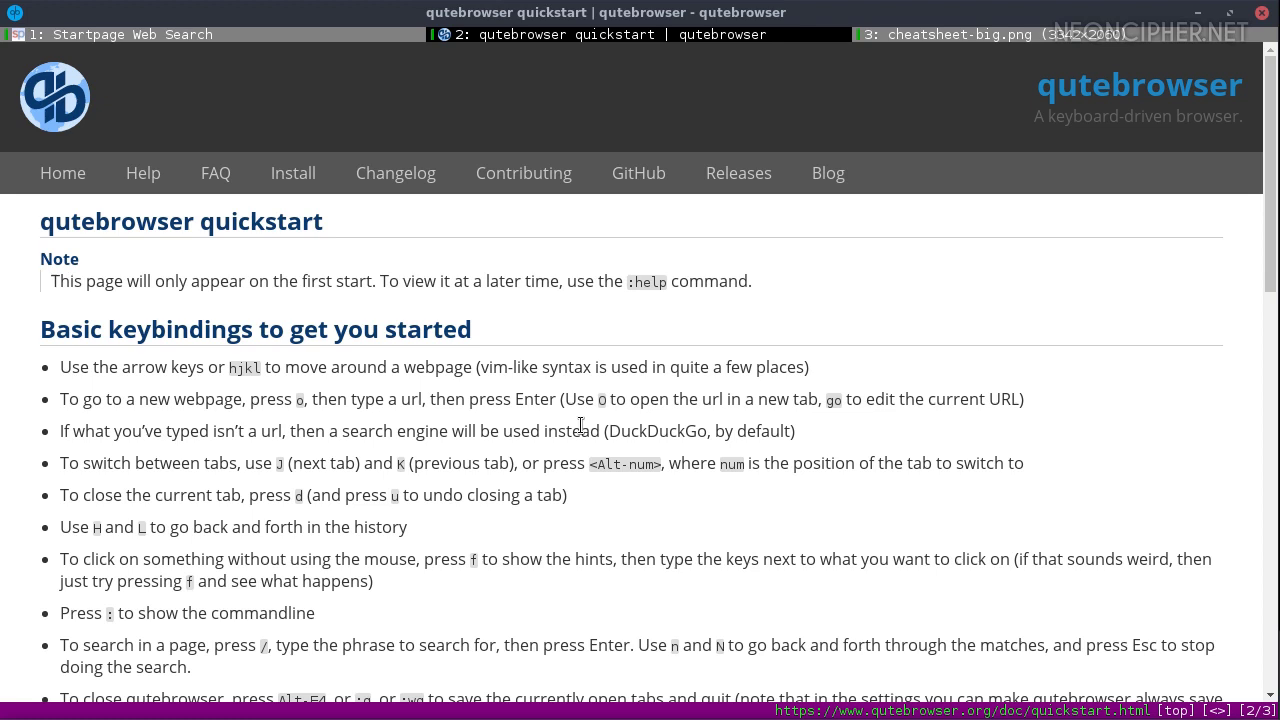
pyautogui.press('g')
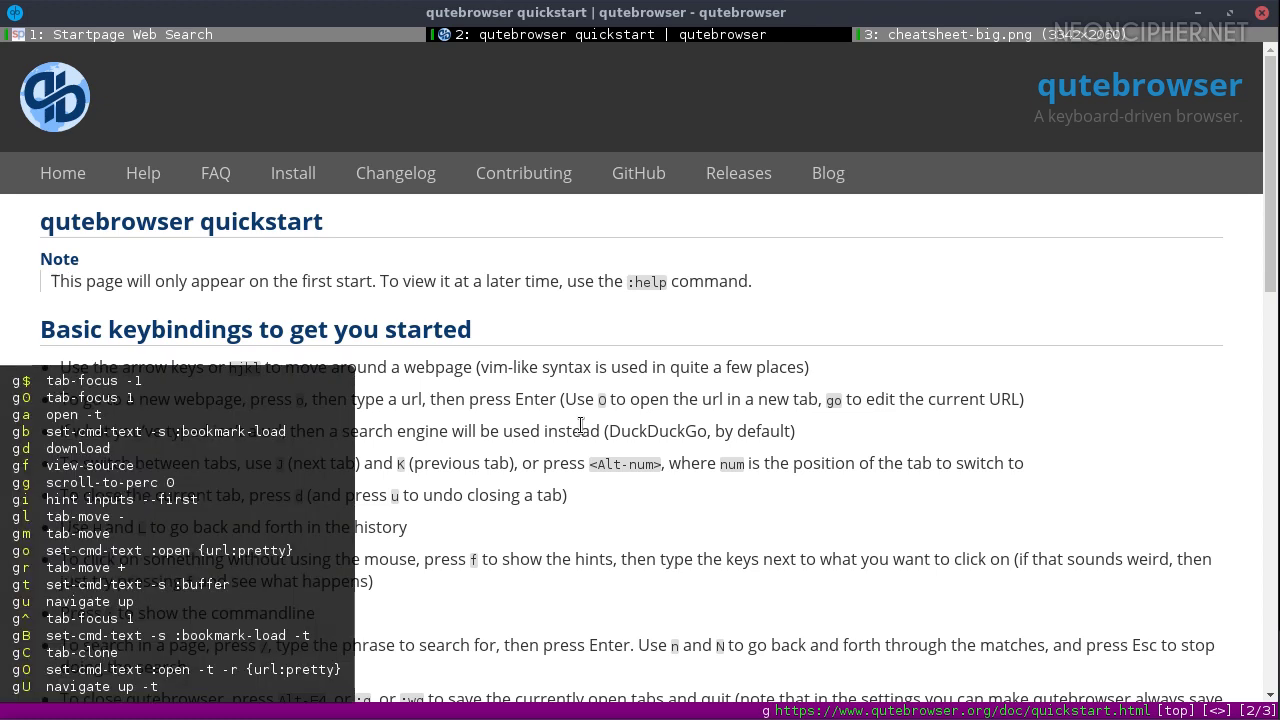
pyautogui.press('f')
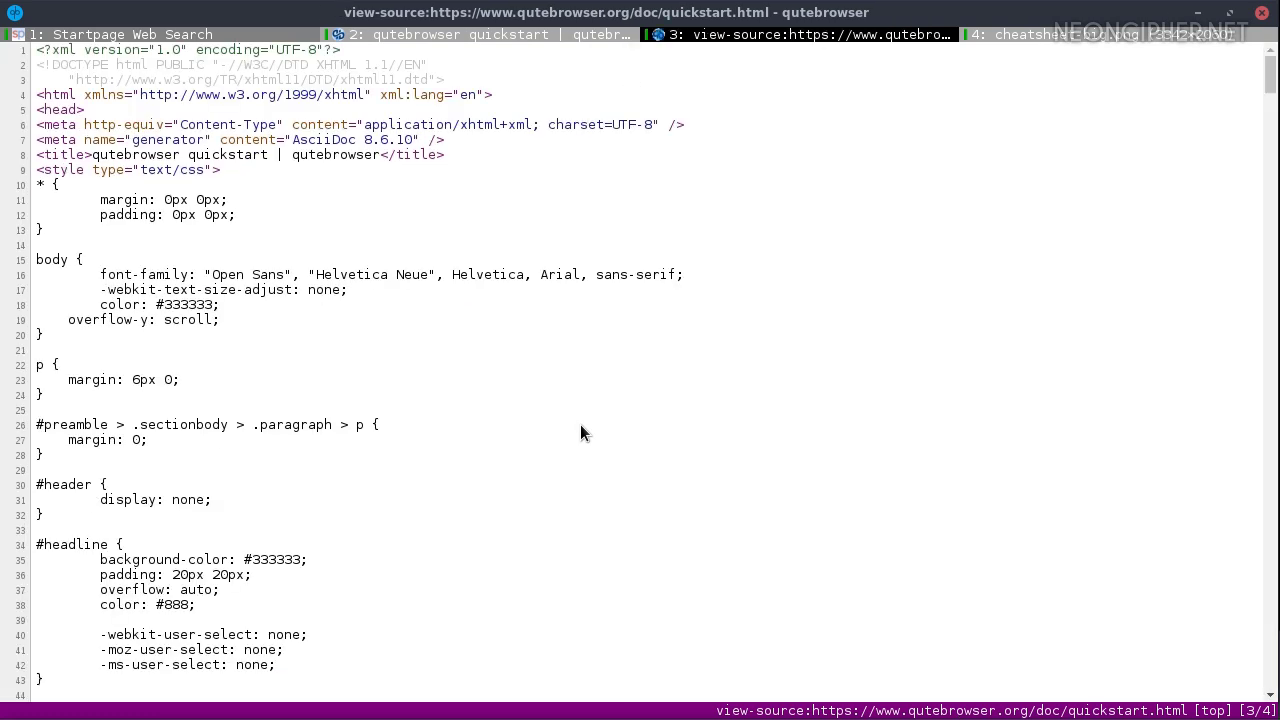
# Switch to the cheatsheet tab, then step through the Claws Mail setup wizard and save it
pyautogui.click(1044, 32)
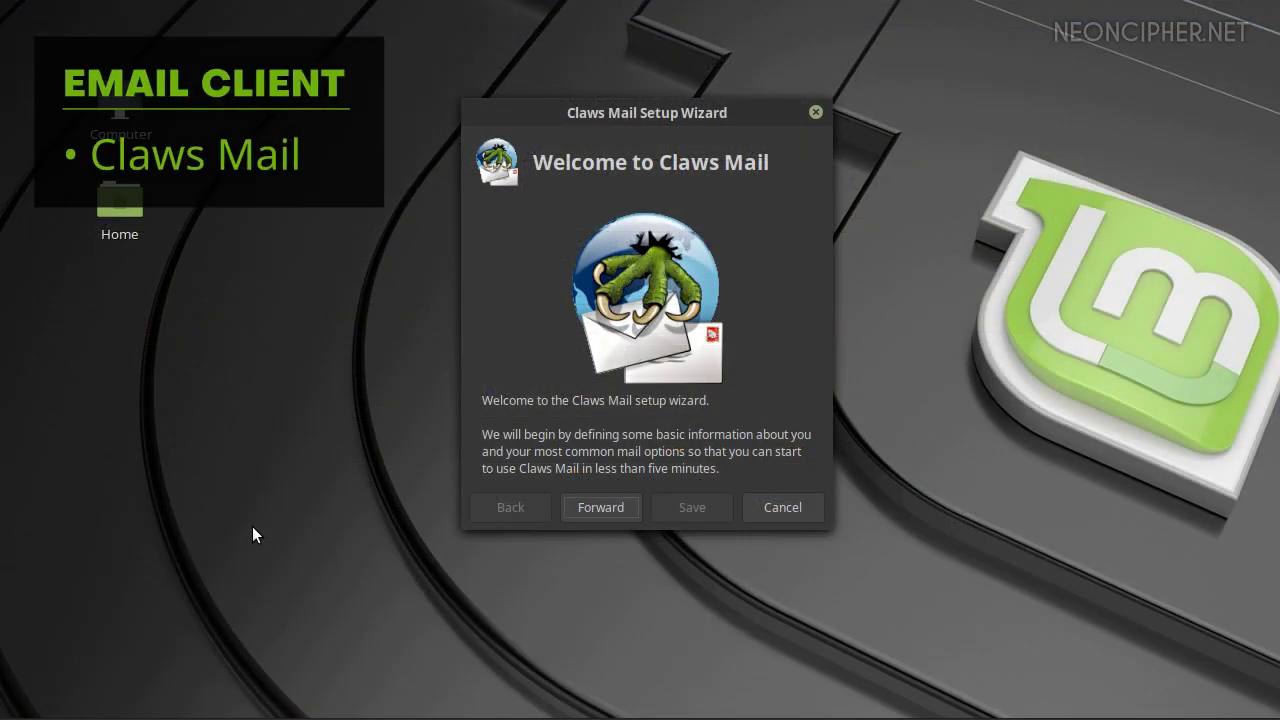
pyautogui.click(603, 508)
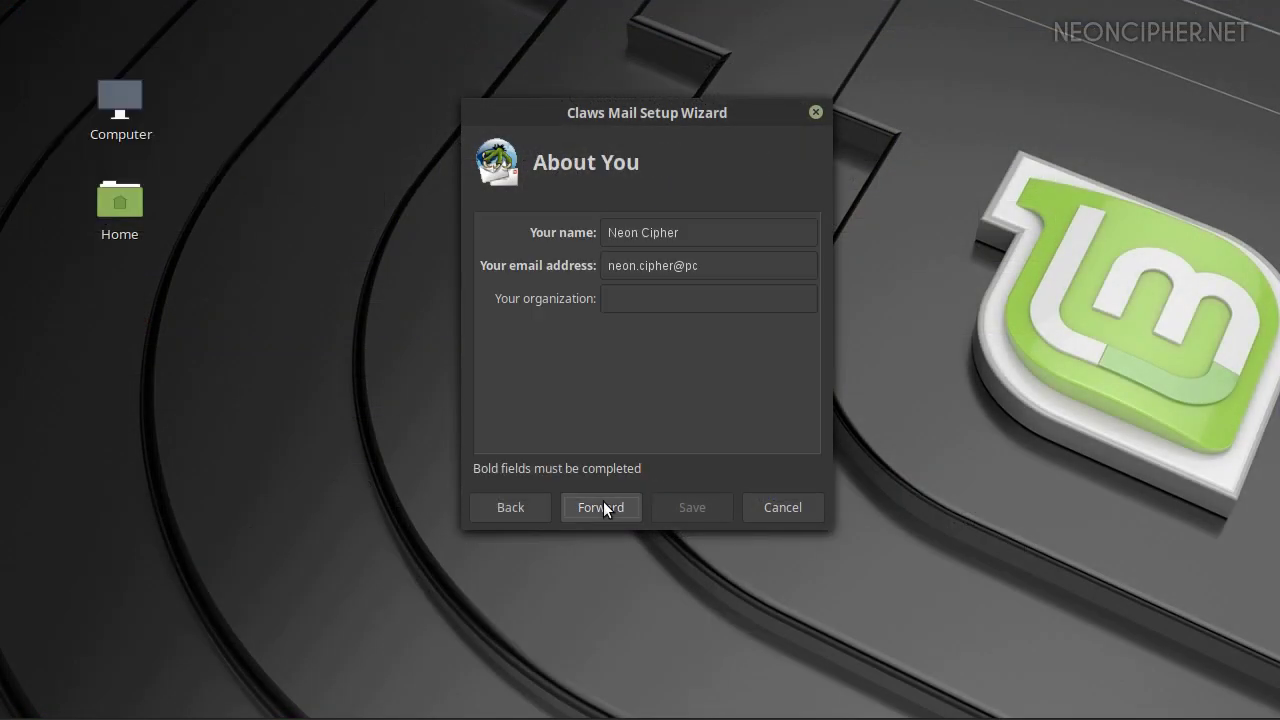
pyautogui.click(603, 508)
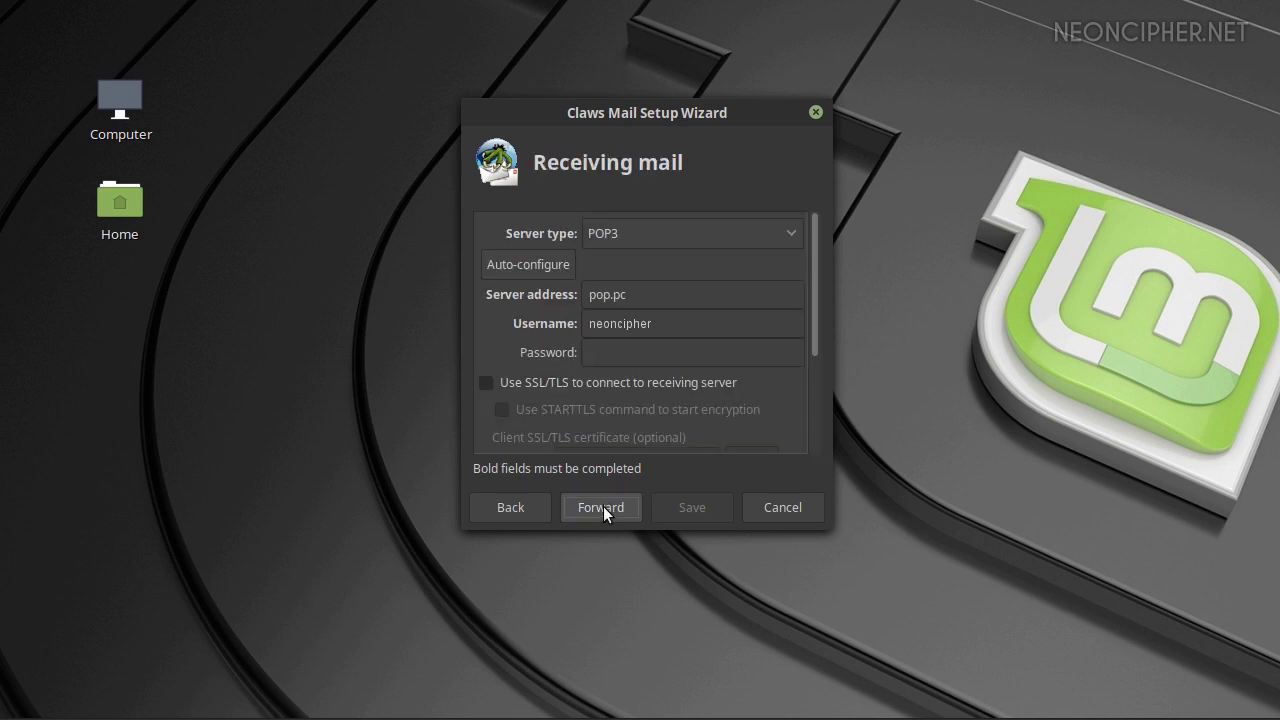
pyautogui.click(604, 507)
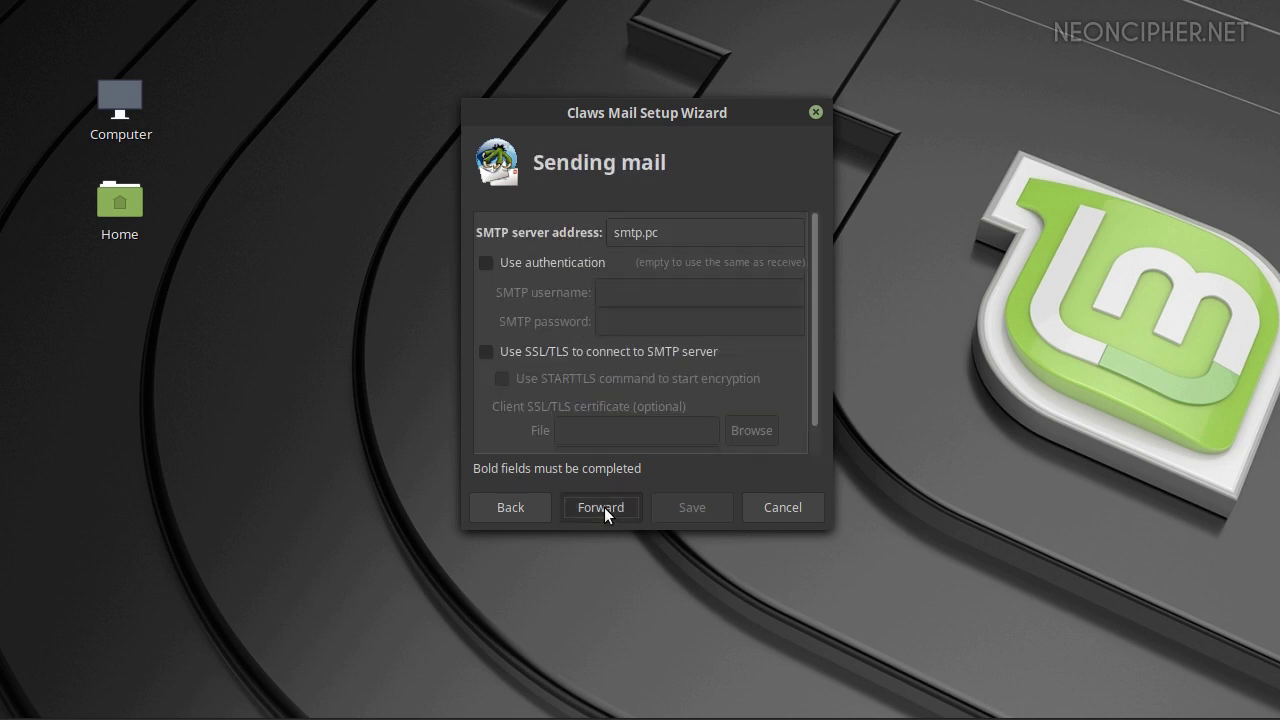
pyautogui.click(604, 507)
pyautogui.click(604, 507)
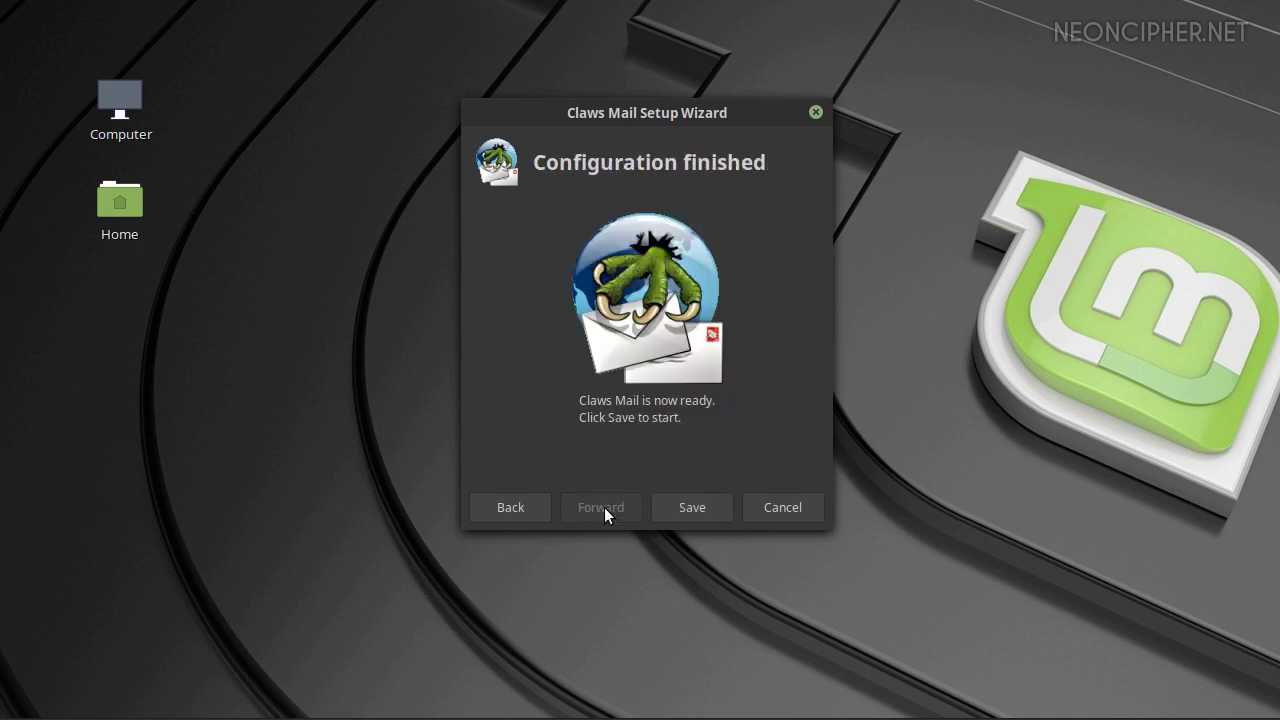
pyautogui.click(688, 508)
# Open the Welcome to Claws Mail message from the Inbox in its own window and widen it
pyautogui.click(129, 232)
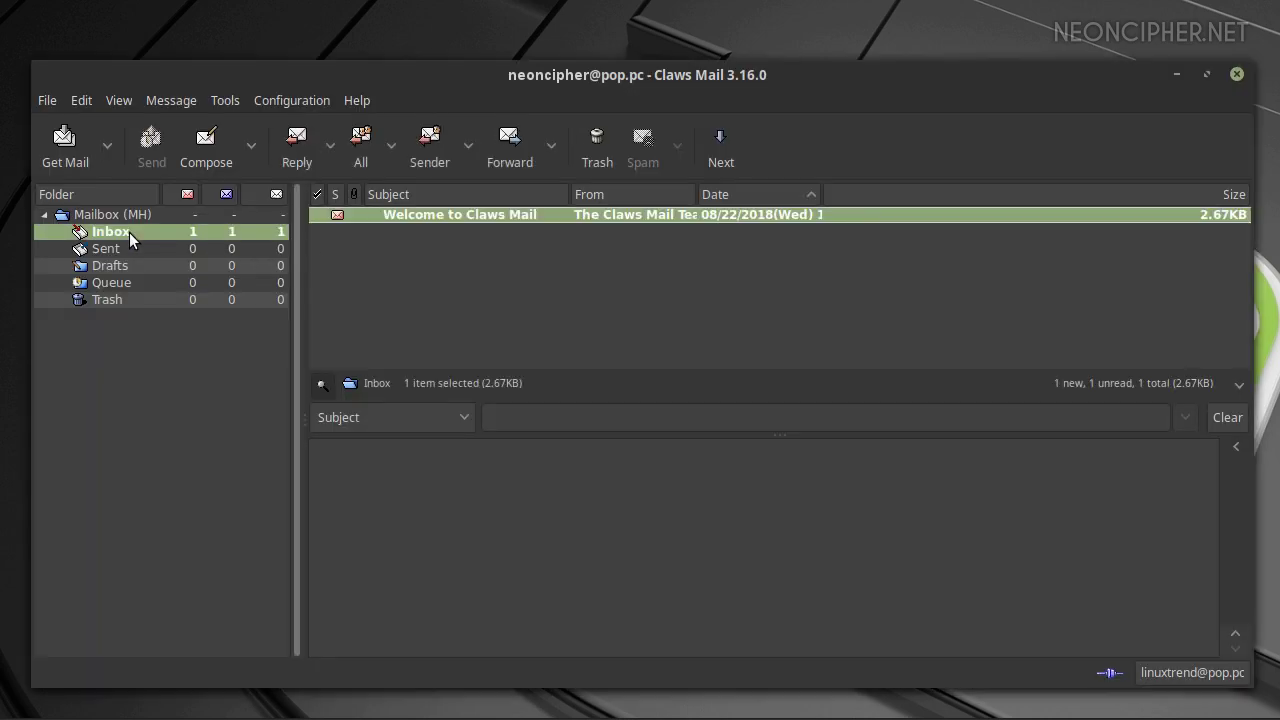
pyautogui.doubleClick(437, 215)
pyautogui.moveTo(574, 5); pyautogui.dragTo(395, 33)
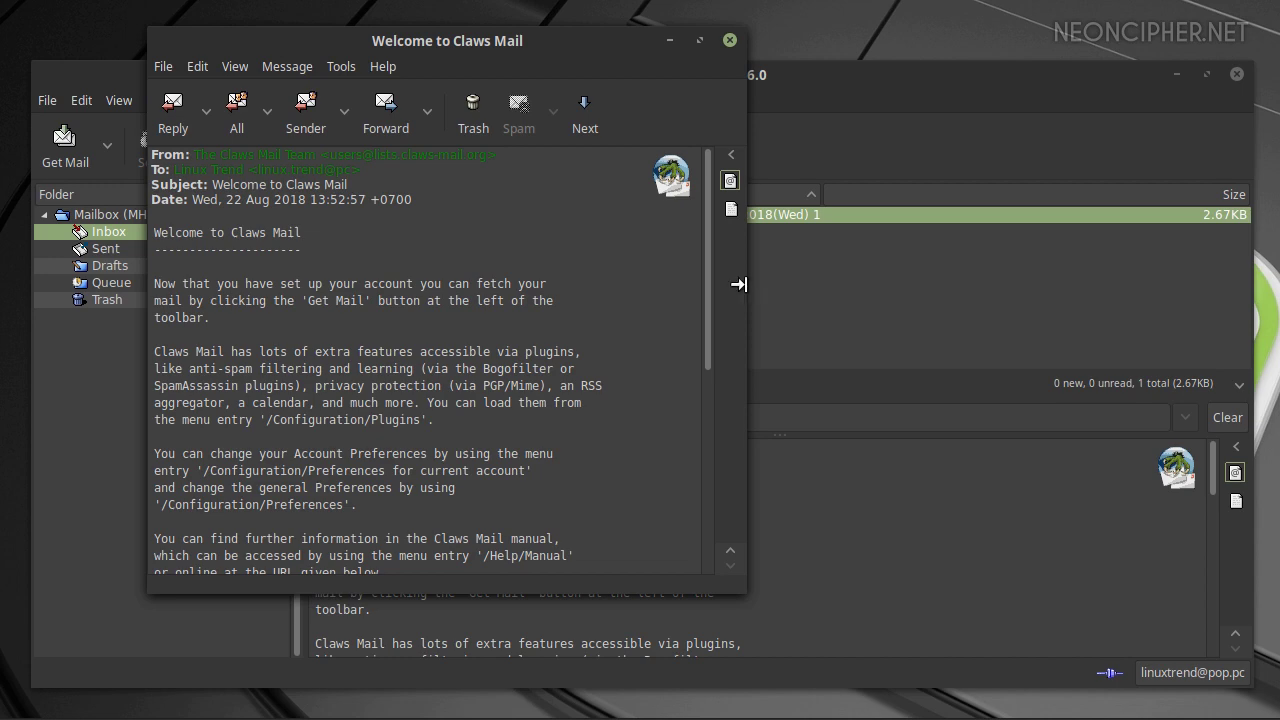
pyautogui.moveTo(739, 284); pyautogui.dragTo(1155, 290)
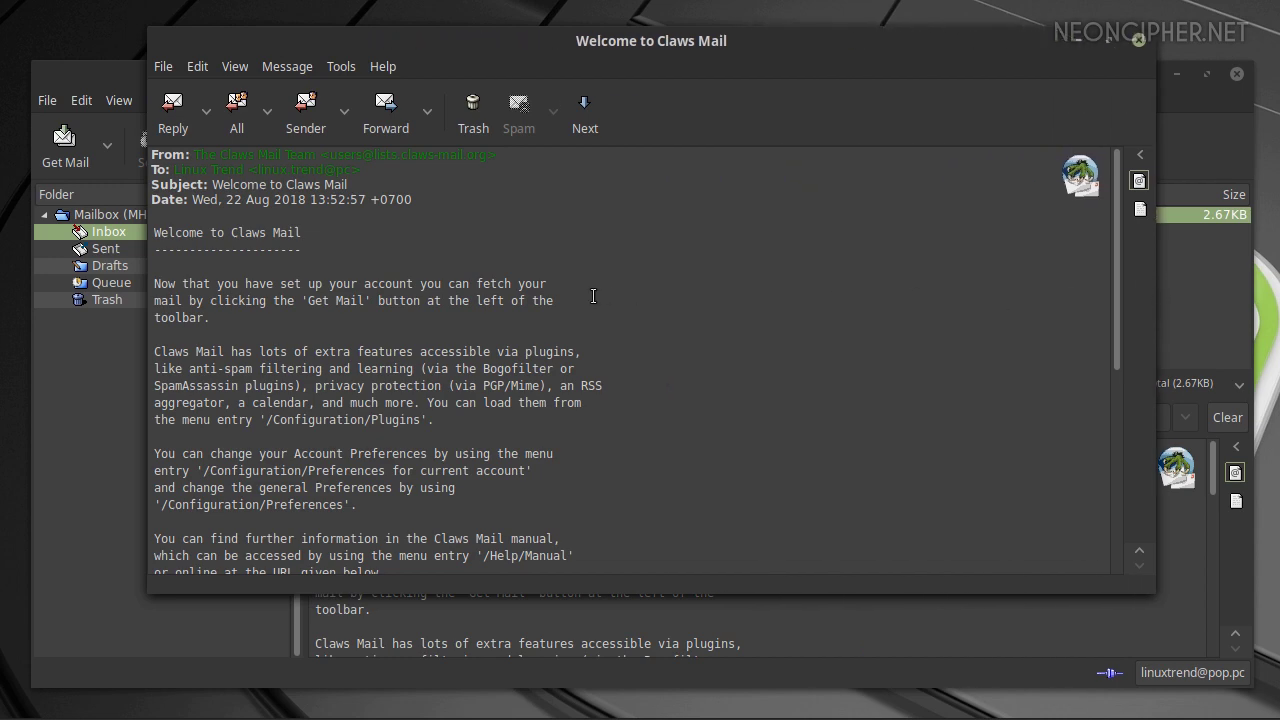
pyautogui.scroll(-4, 593, 296)
pyautogui.scroll(4, 580, 293)
# Close the Welcome message and turn on periodic new-mail checking in the General preferences
pyautogui.click(1138, 40)
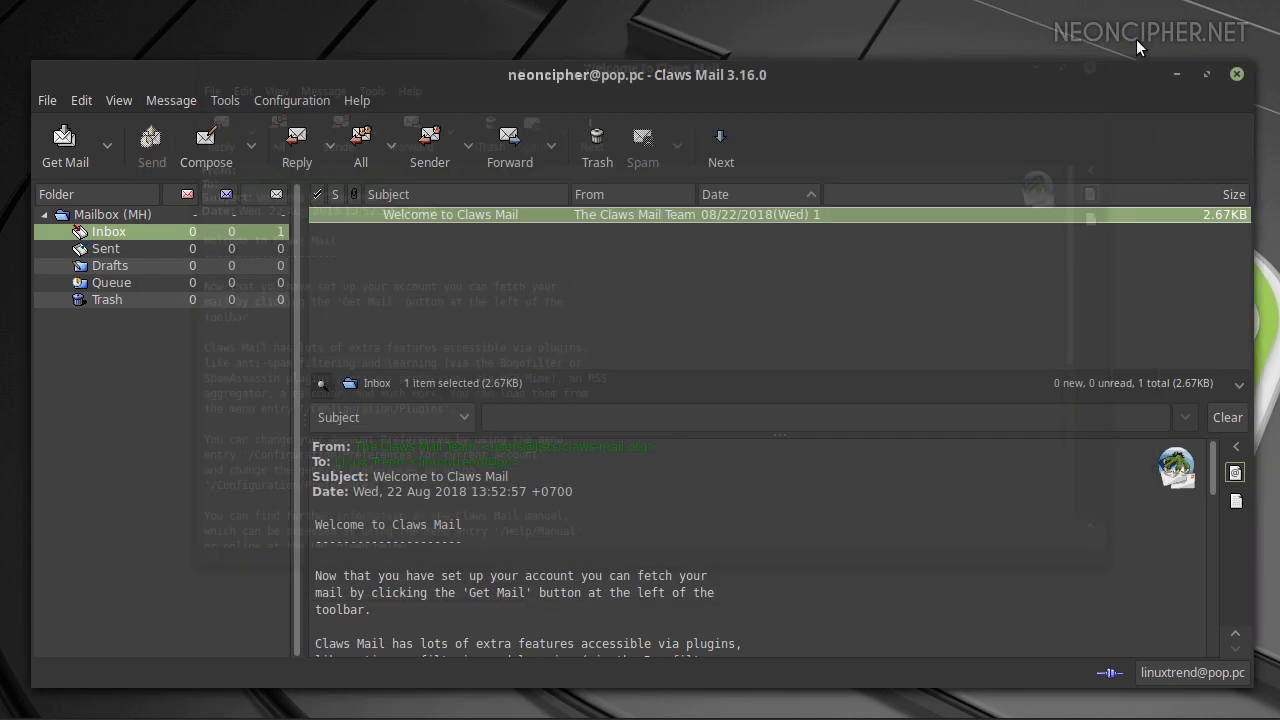
pyautogui.click(268, 100)
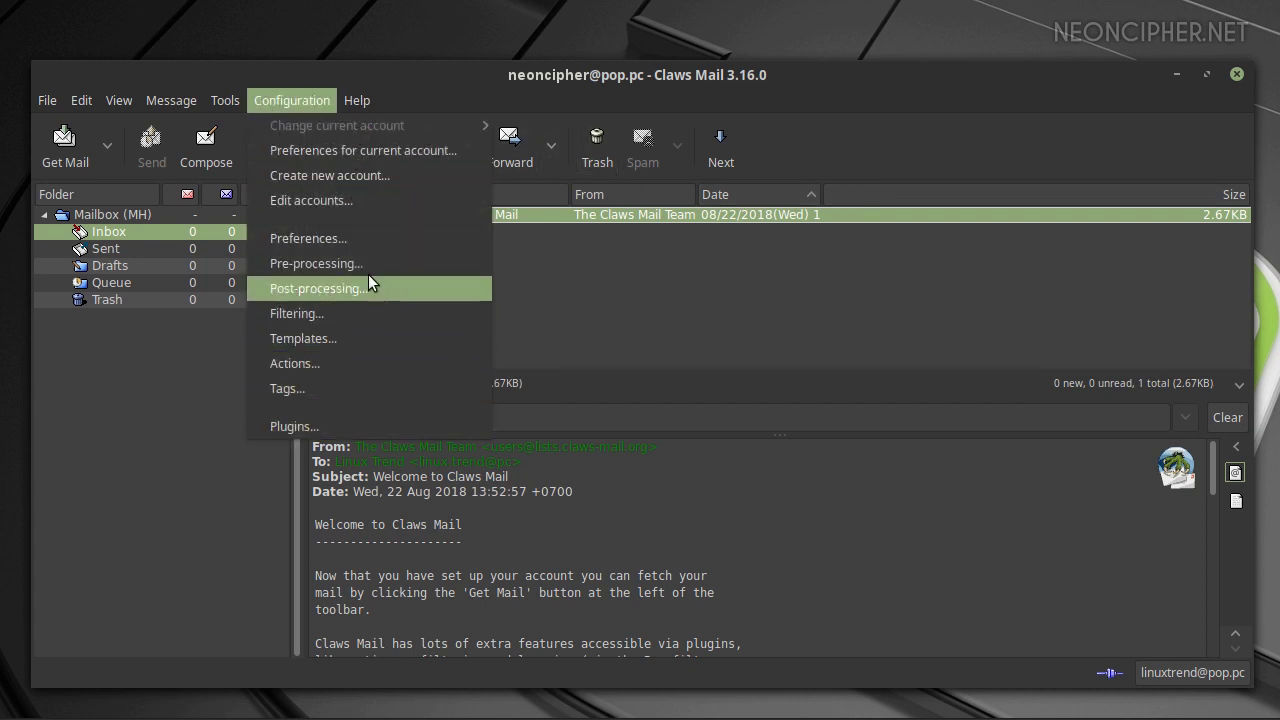
pyautogui.click(425, 238)
pyautogui.click(476, 294)
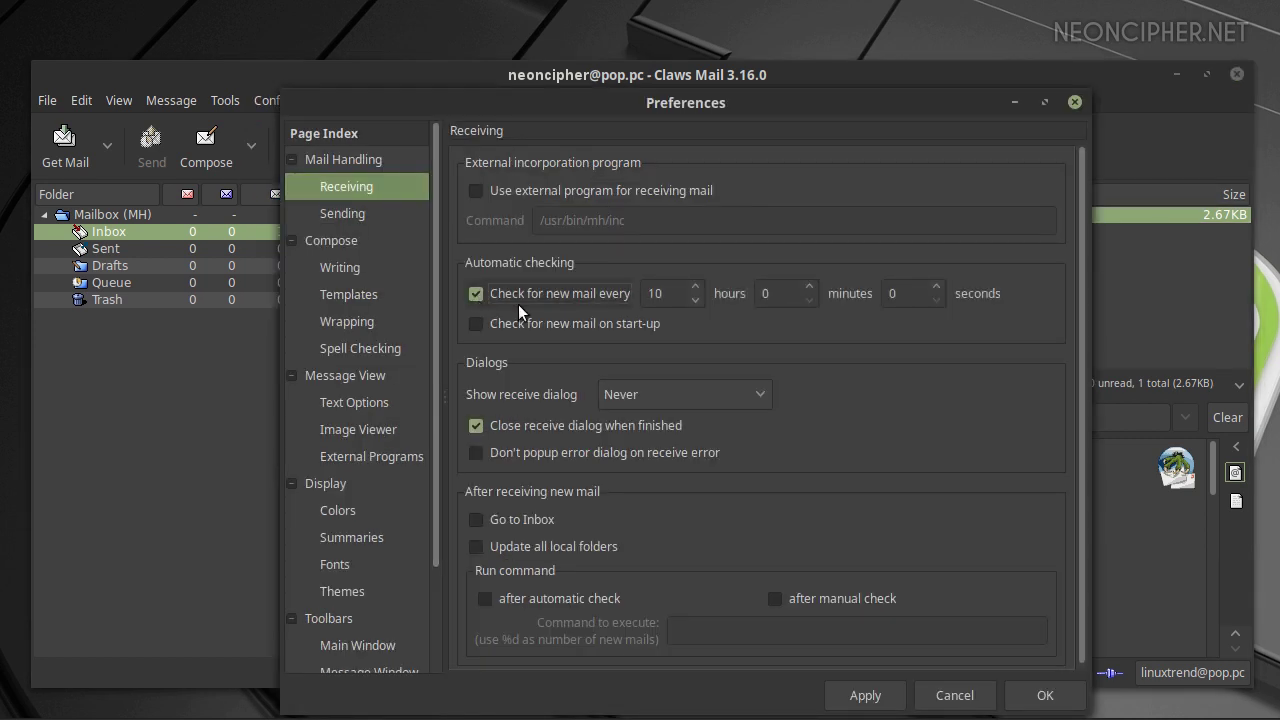
# Look through the Sending, Writing, Templates, Wrapping and Spell Checking preferences
pyautogui.click(360, 222)
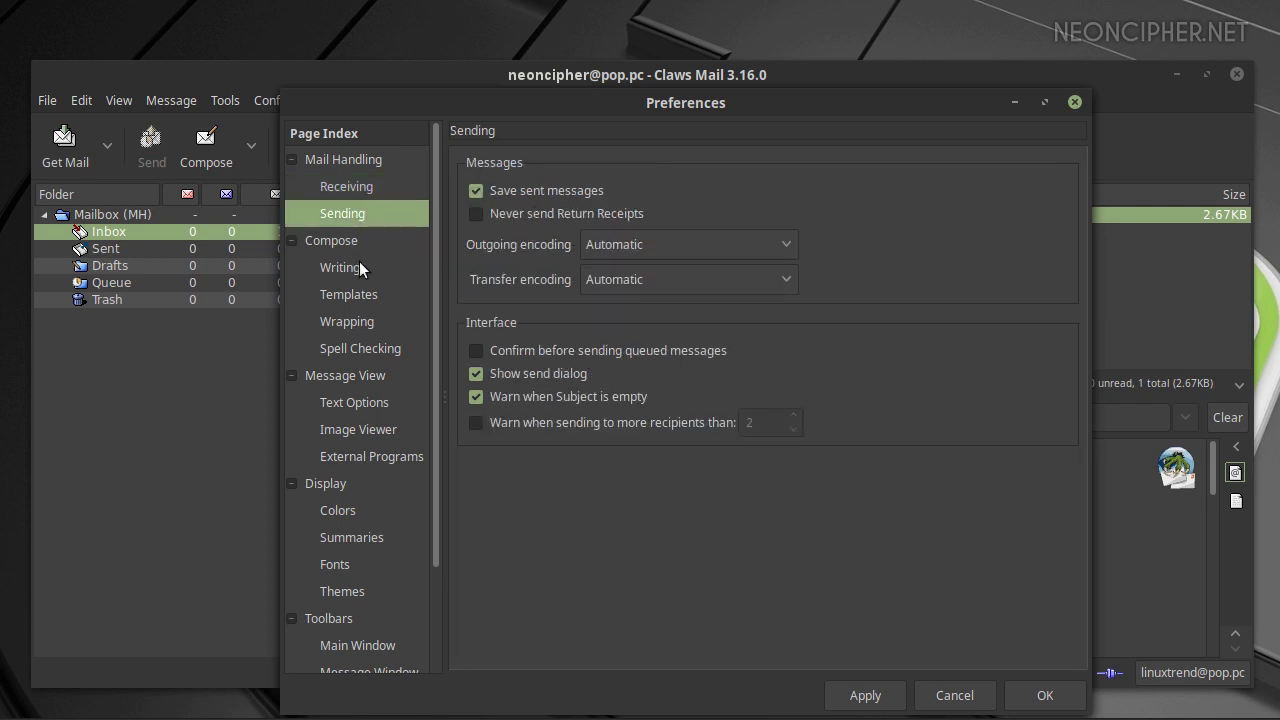
pyautogui.click(359, 263)
pyautogui.click(374, 292)
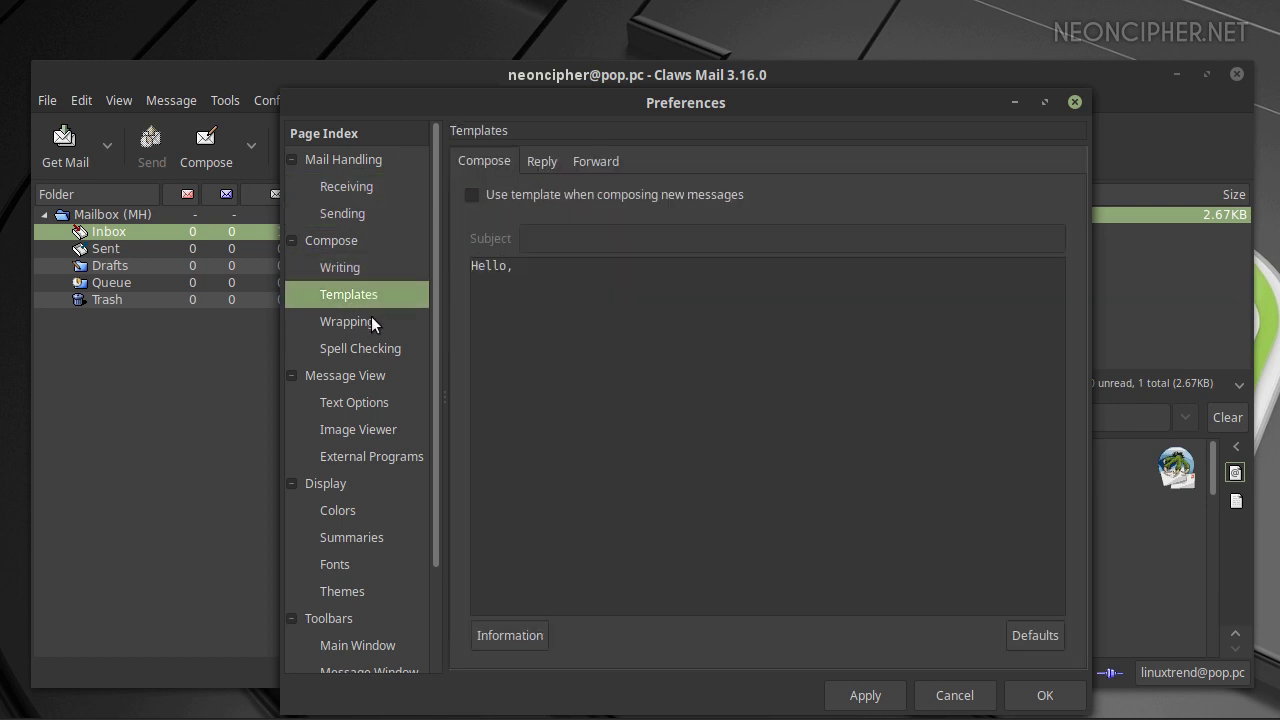
pyautogui.click(368, 323)
pyautogui.click(371, 350)
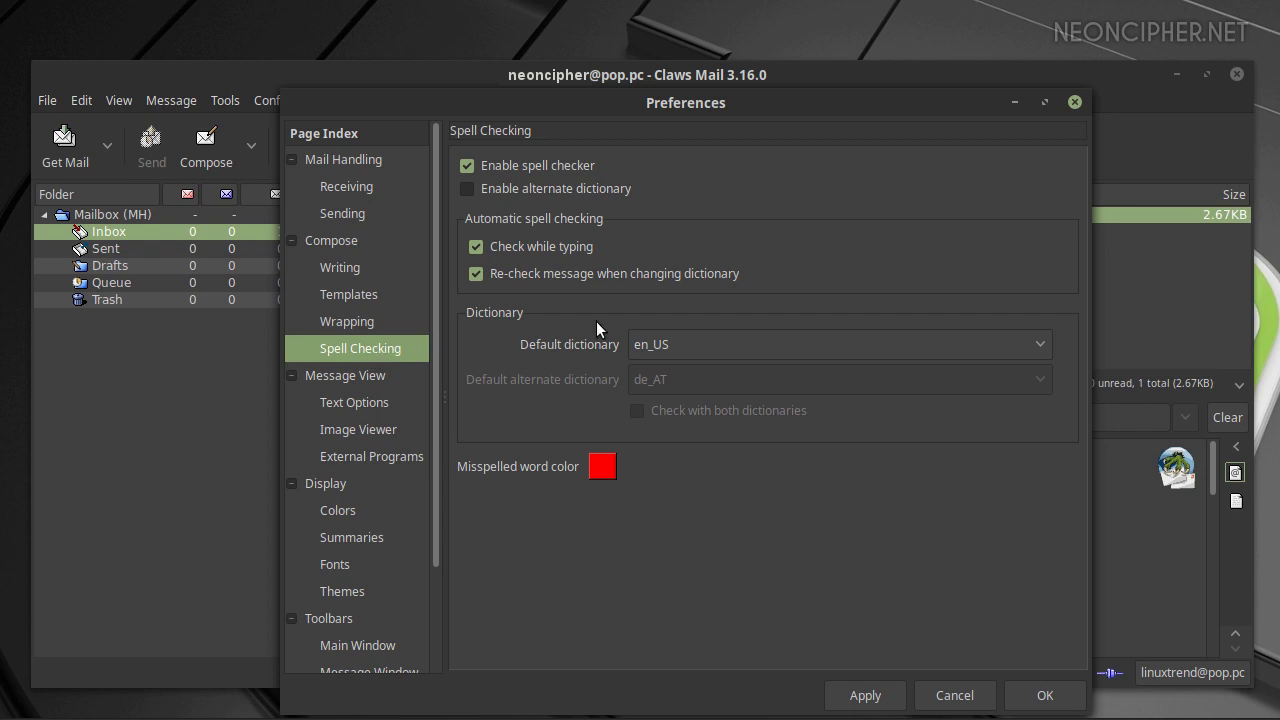
# Review the en_GB default dictionary choice, then view the colour label and font display settings
pyautogui.click(720, 336)
pyautogui.click(722, 336)
pyautogui.click(718, 338)
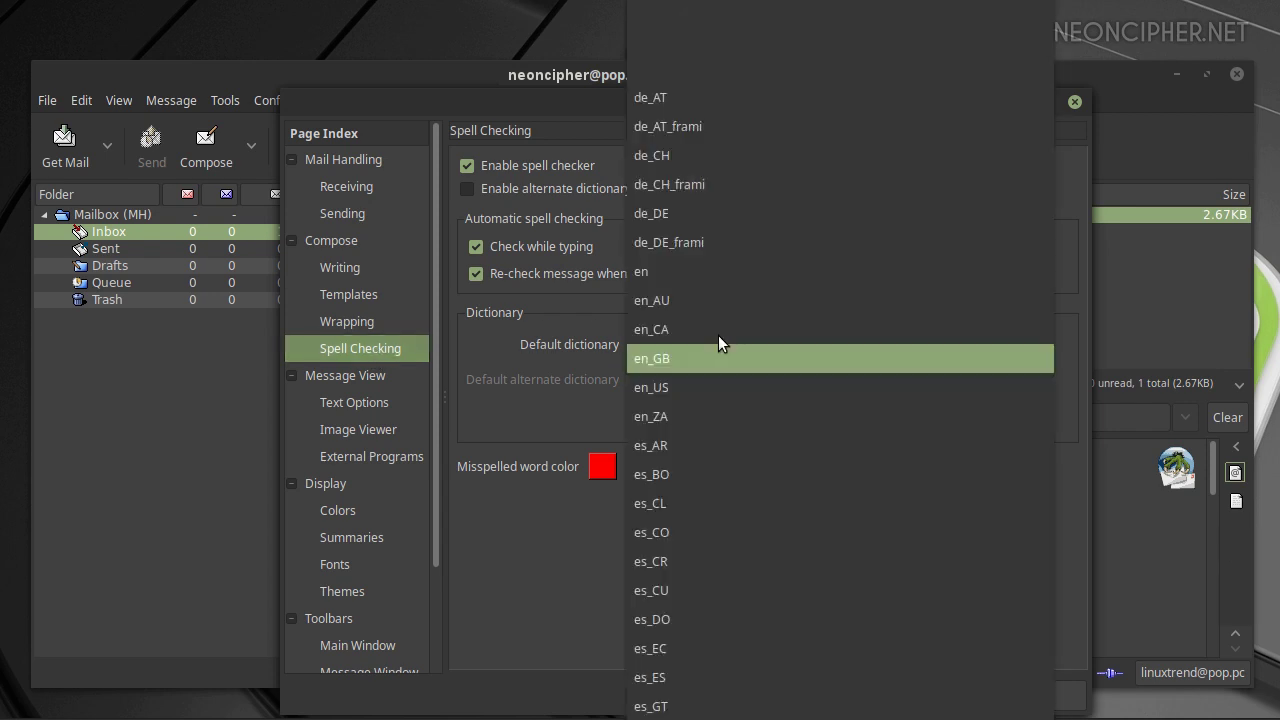
pyautogui.click(501, 338)
pyautogui.click(352, 510)
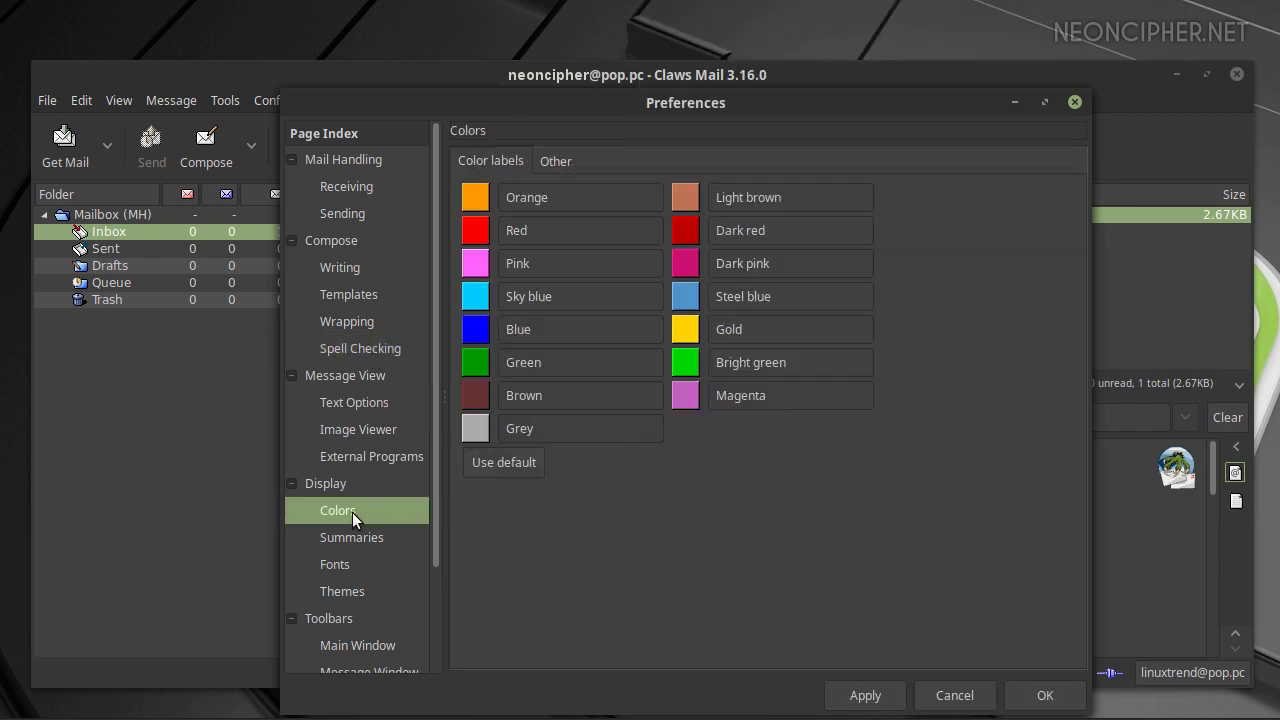
pyautogui.click(353, 566)
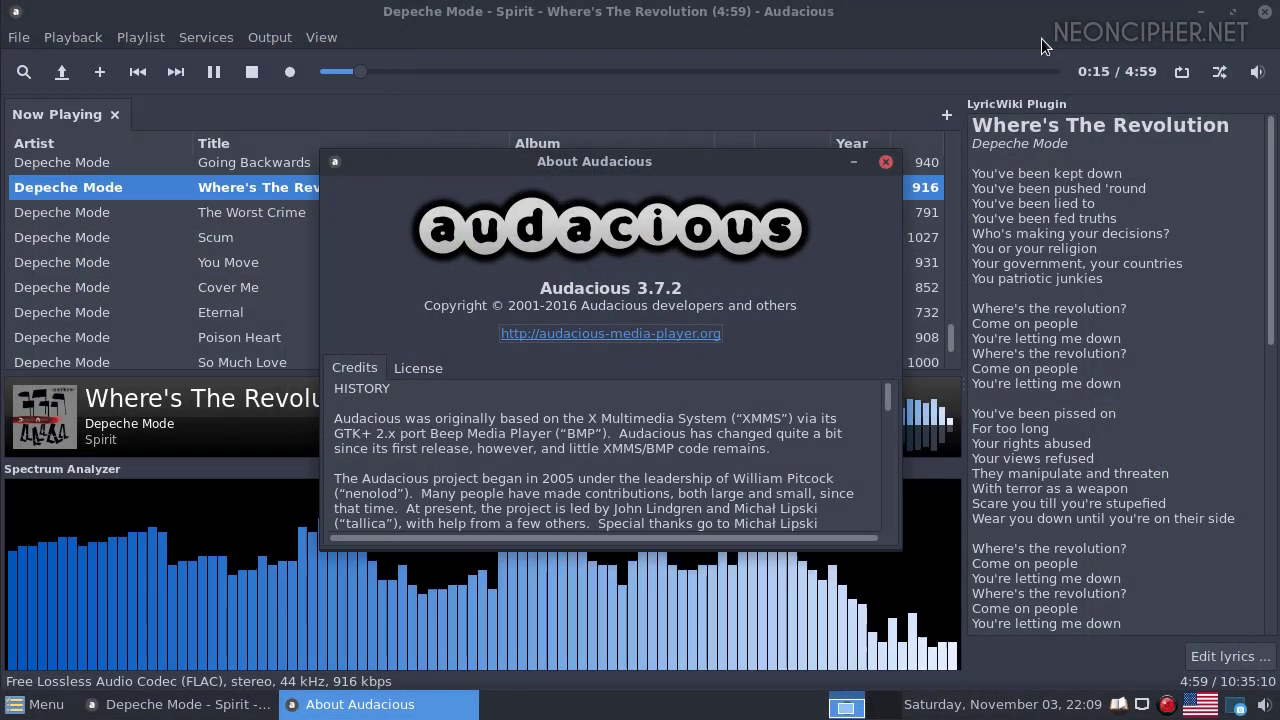
# Close About Audacious and review the Audio, Network, Playlist, Song Info and Plugins settings pages, then close
pyautogui.click(885, 164)
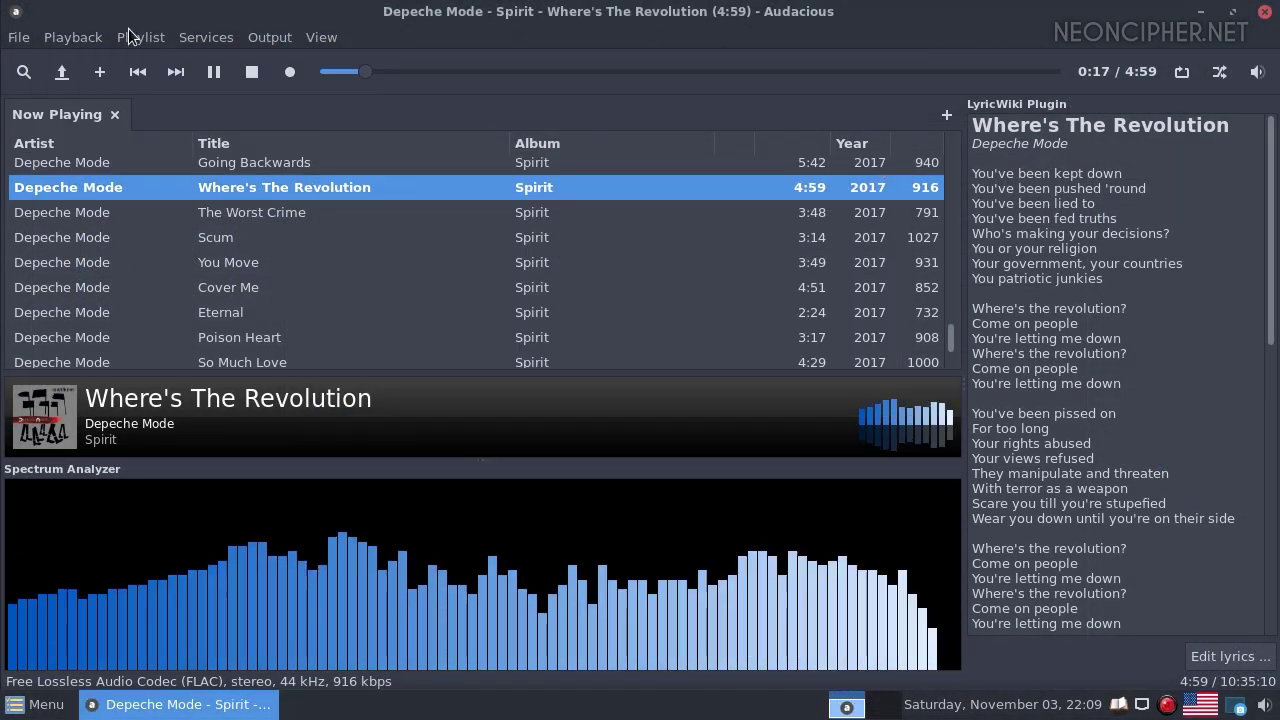
pyautogui.click(18, 37)
pyautogui.click(62, 241)
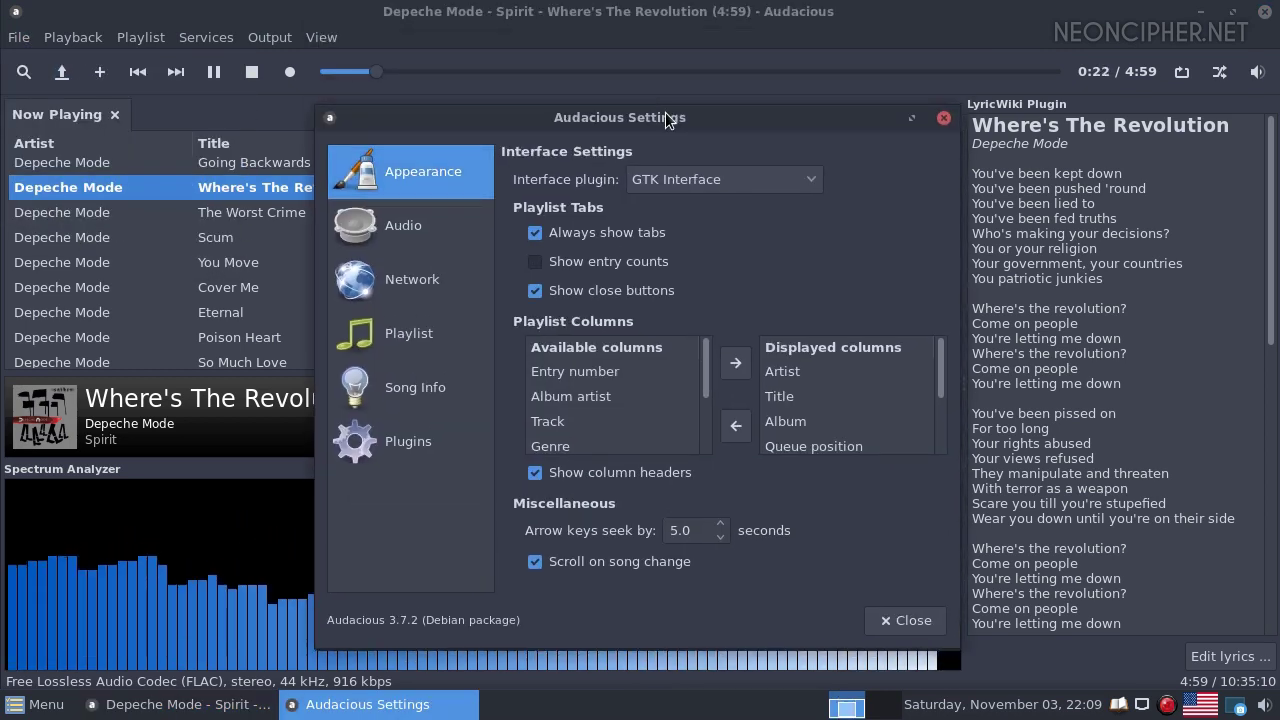
pyautogui.click(400, 222)
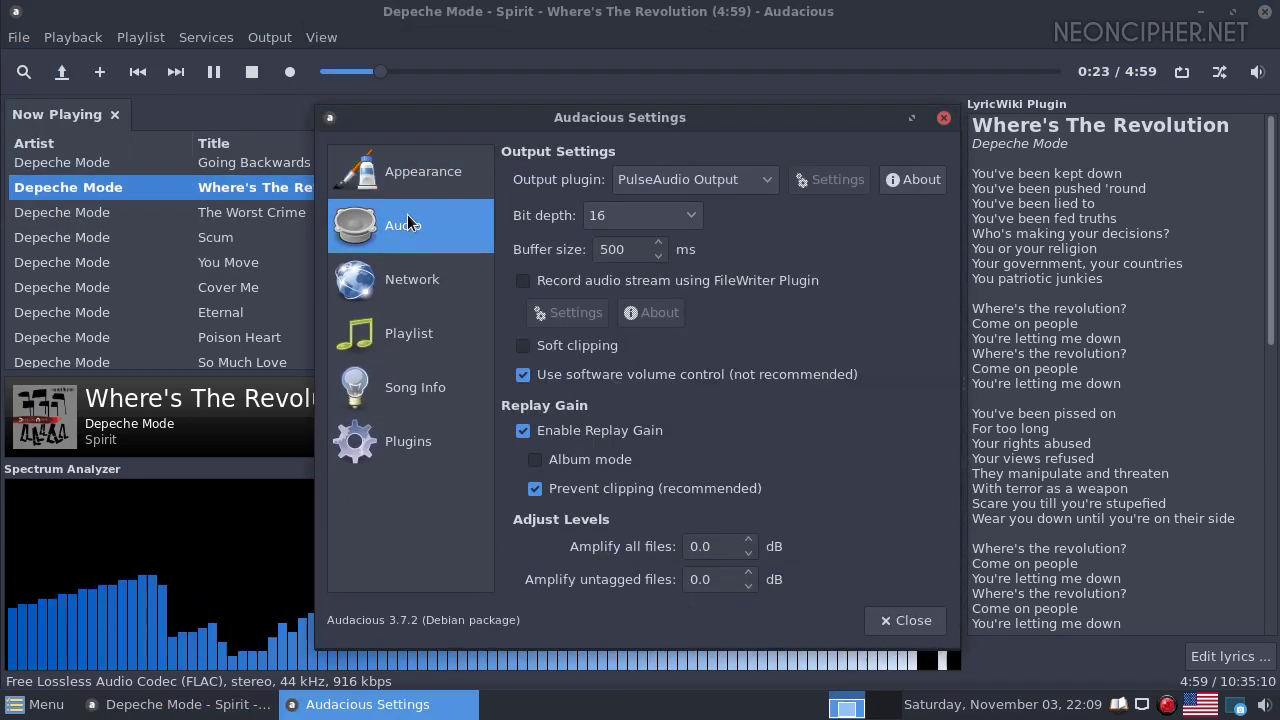
pyautogui.click(420, 282)
pyautogui.click(409, 341)
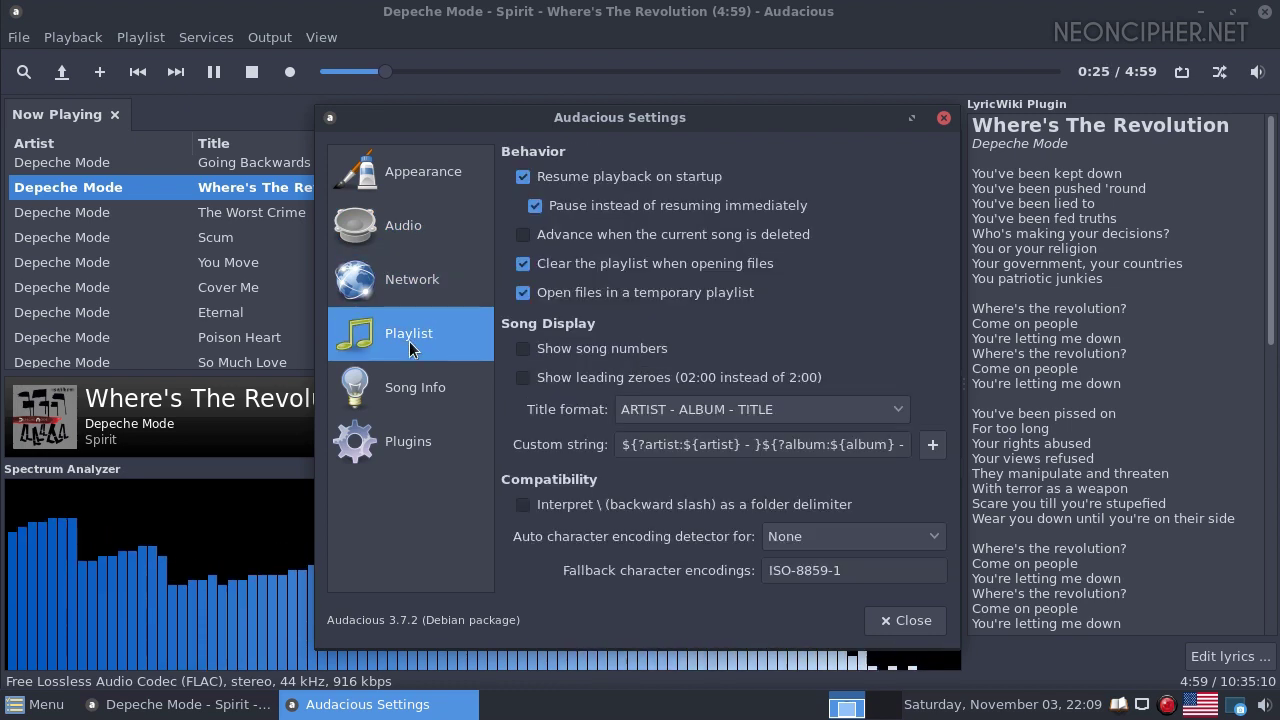
pyautogui.click(412, 392)
pyautogui.click(403, 447)
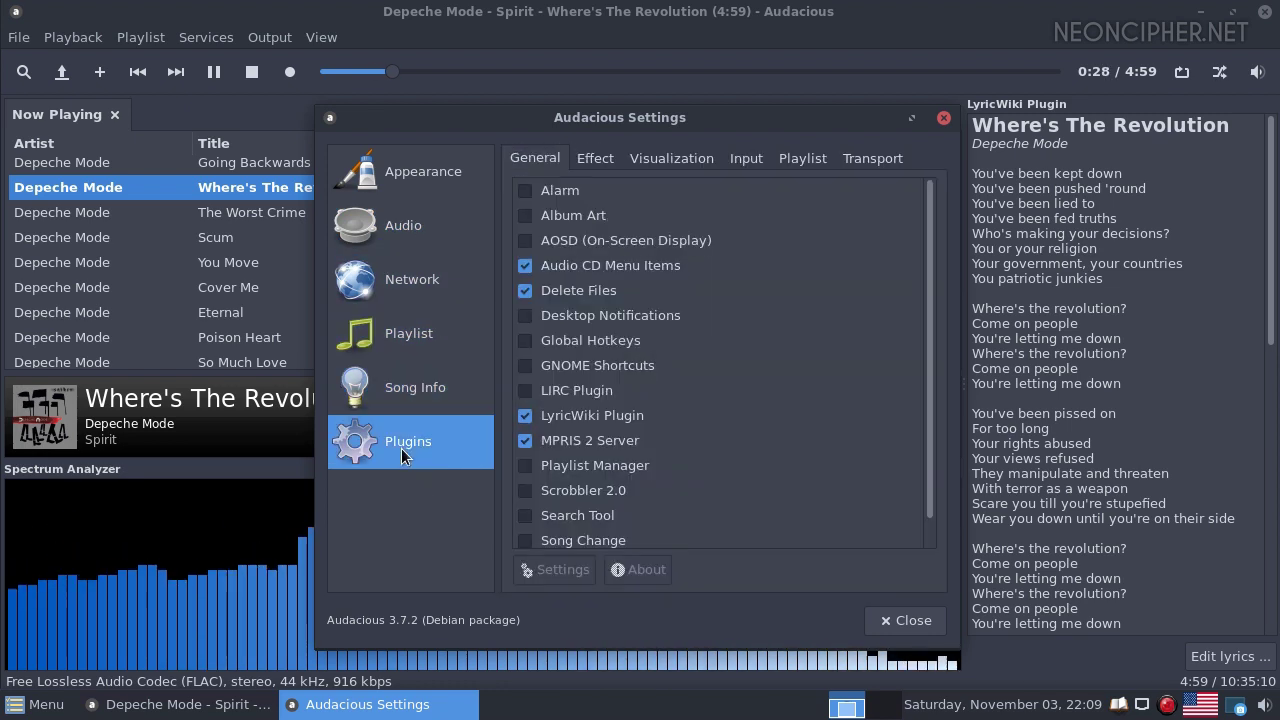
pyautogui.click(893, 621)
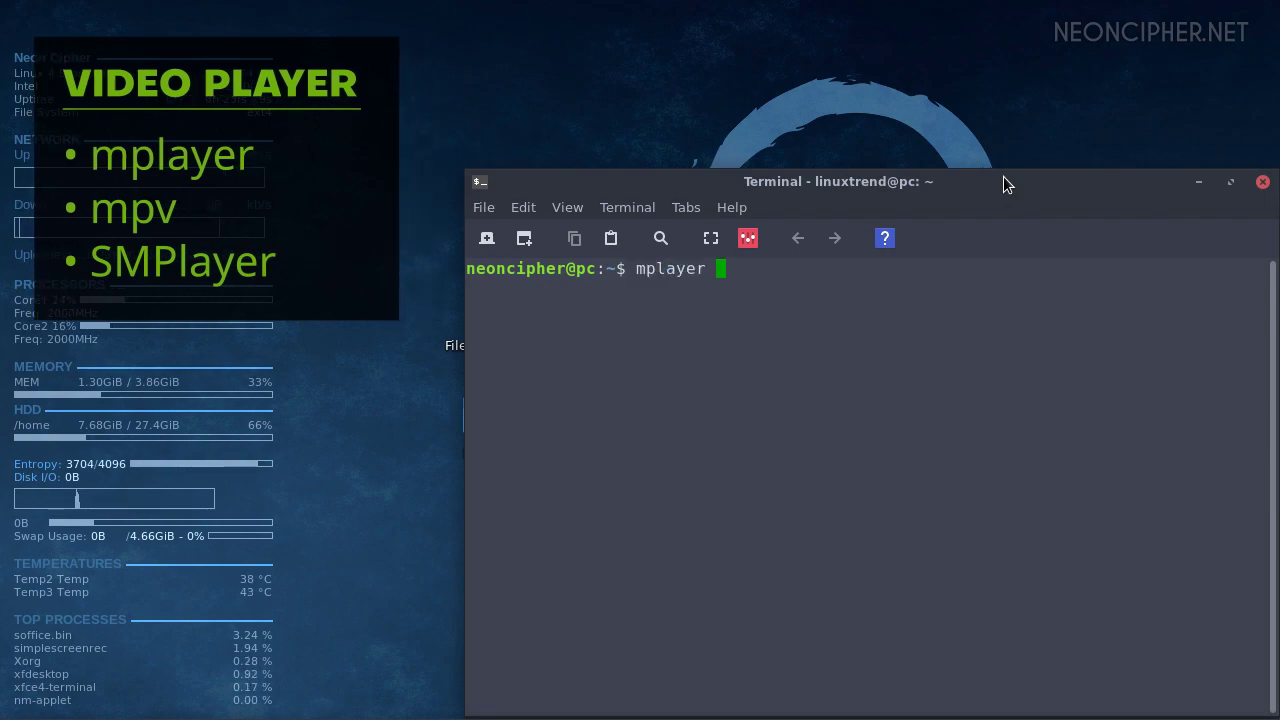
# Play the short film with mplayer using a Tab-completed name, seek ahead, and toggle the OSD
pyautogui.write('co')
pyautogui.press('Tab')
pyautogui.press('Return')
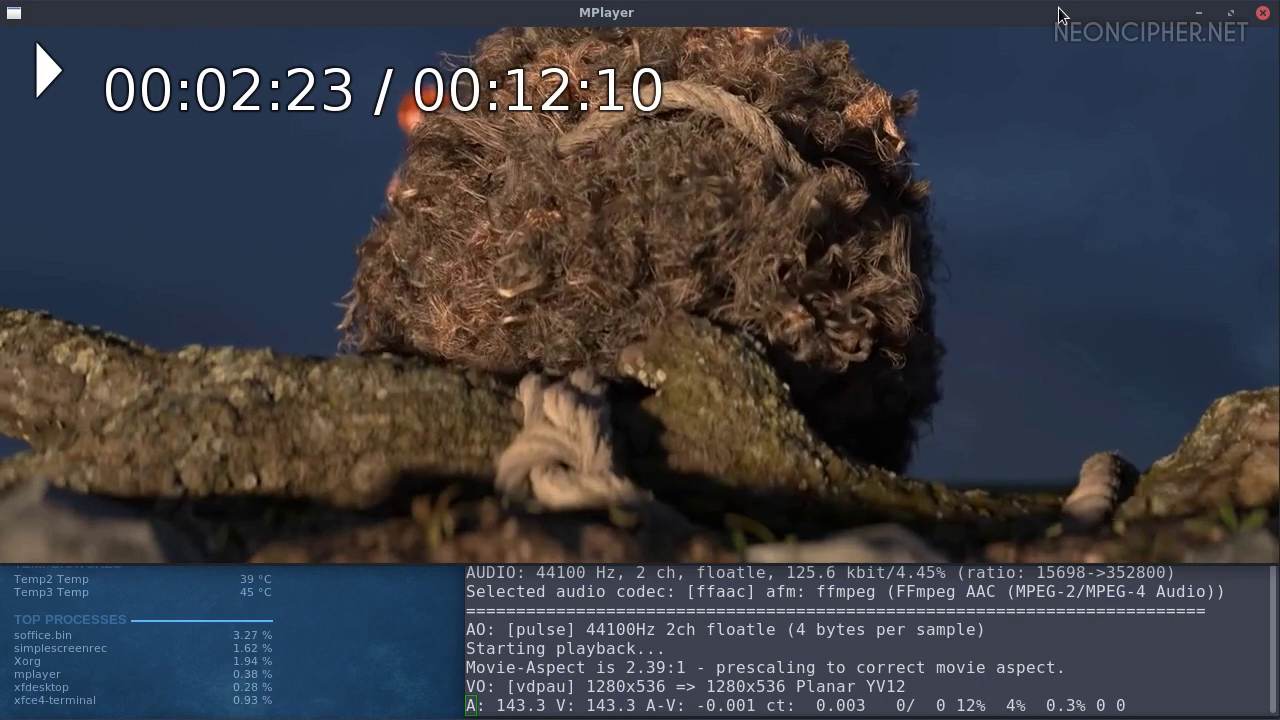
pyautogui.press('Up')
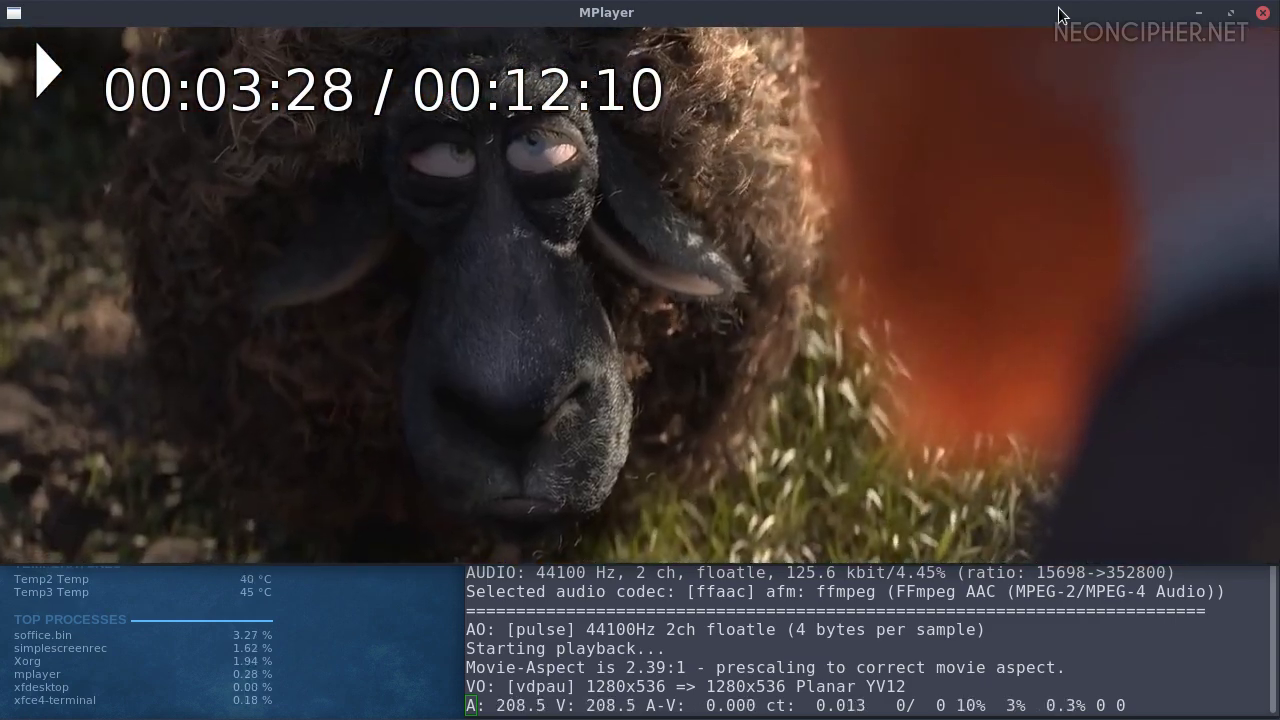
pyautogui.press('o')
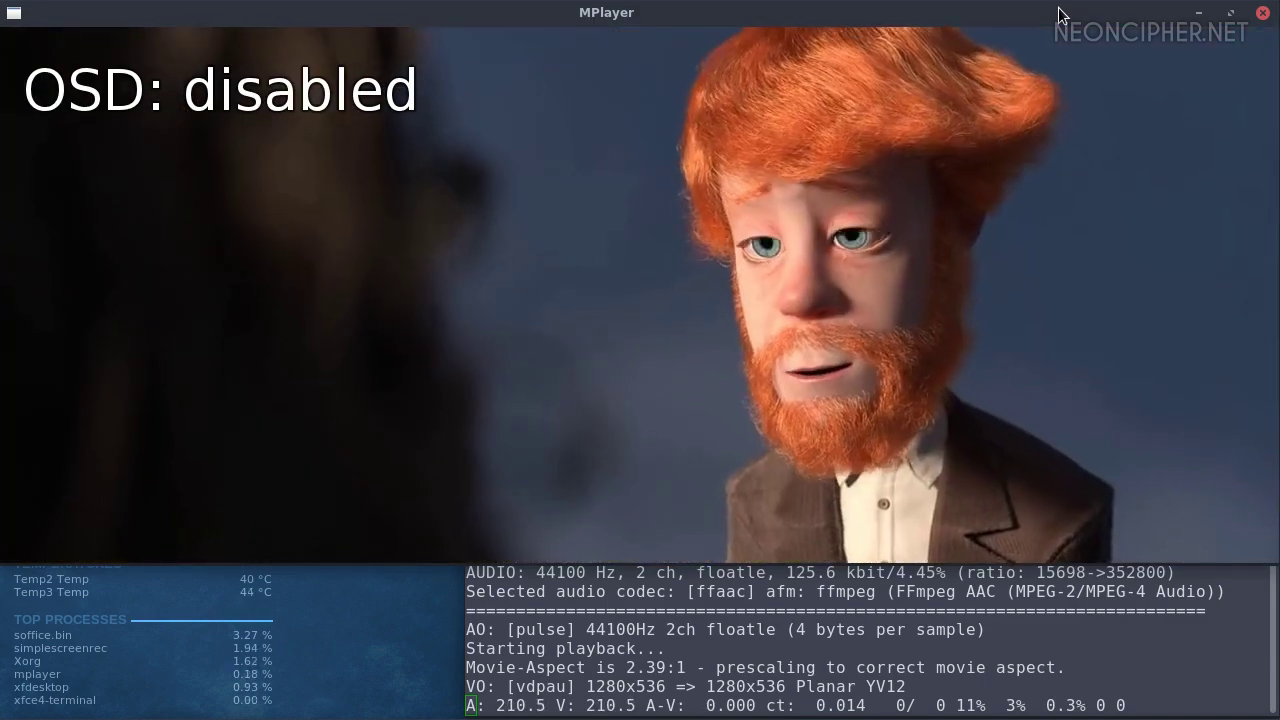
pyautogui.press('o')
# Raise playback speed to 1.46x, lower the volume, adjust contrast up and back, then quit MPlayer
pyautogui.press(']')
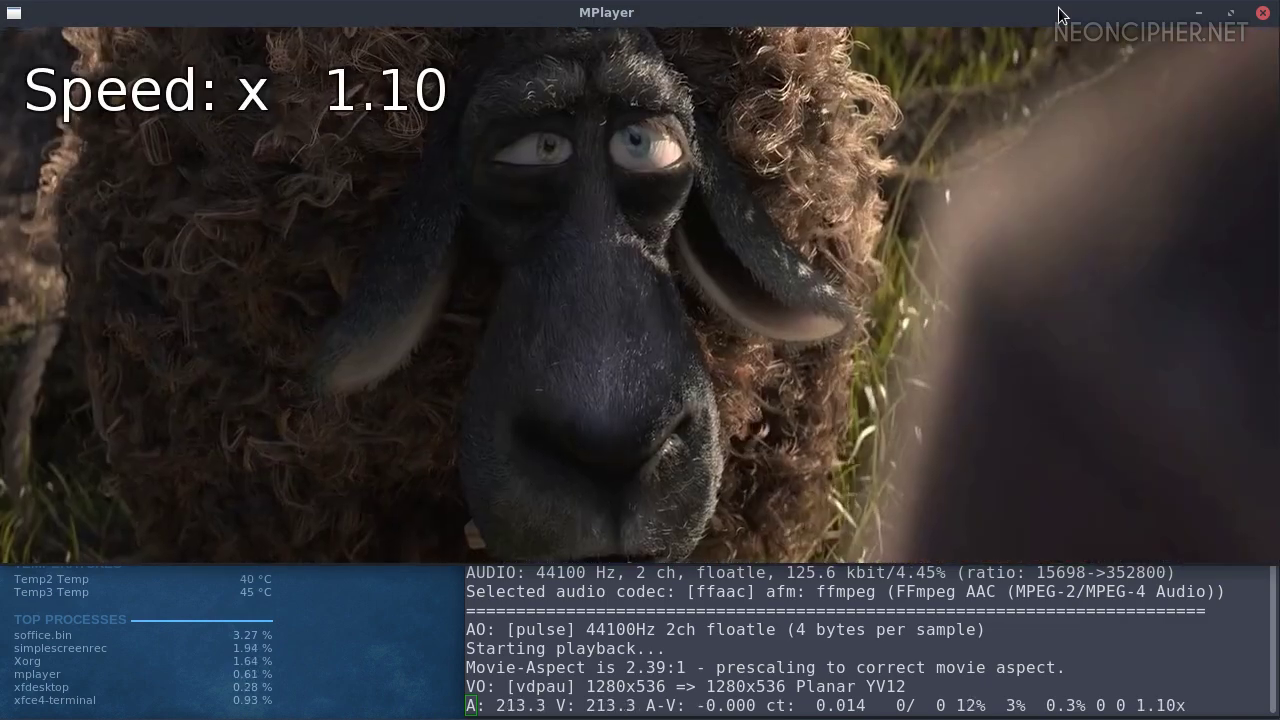
pyautogui.press(']')
pyautogui.press(']')
pyautogui.press(']')
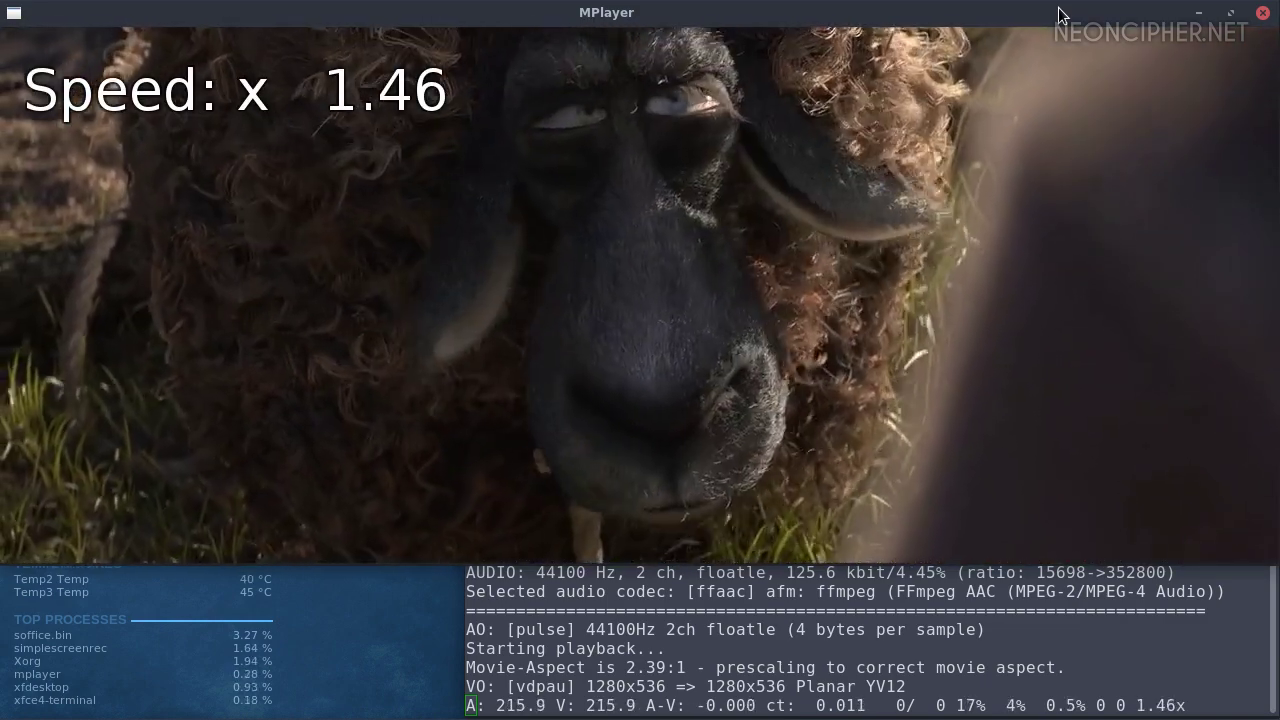
pyautogui.press('0')
pyautogui.press('9')
pyautogui.press('9')
pyautogui.press('9')
pyautogui.press('9')
pyautogui.press('9')
pyautogui.press('9')
pyautogui.press('2')
pyautogui.press('2')
pyautogui.press('2')
pyautogui.press('2')
pyautogui.press('2')
pyautogui.press('2')
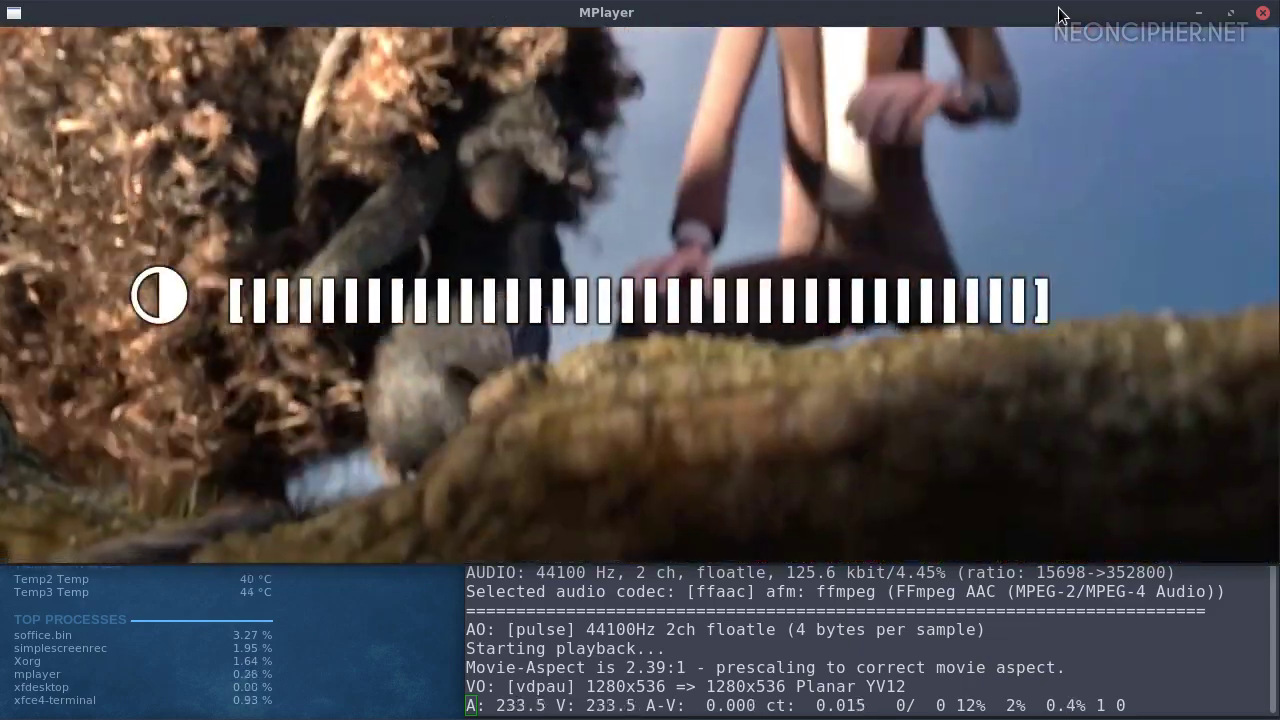
pyautogui.press('1')
pyautogui.press('1')
pyautogui.press('1')
pyautogui.press('1')
pyautogui.press('1')
pyautogui.press('1')
pyautogui.press('1')
pyautogui.press('1')
pyautogui.press('1')
pyautogui.press('1')
pyautogui.press('1')
pyautogui.press('1')
pyautogui.press('1')
pyautogui.press('1')
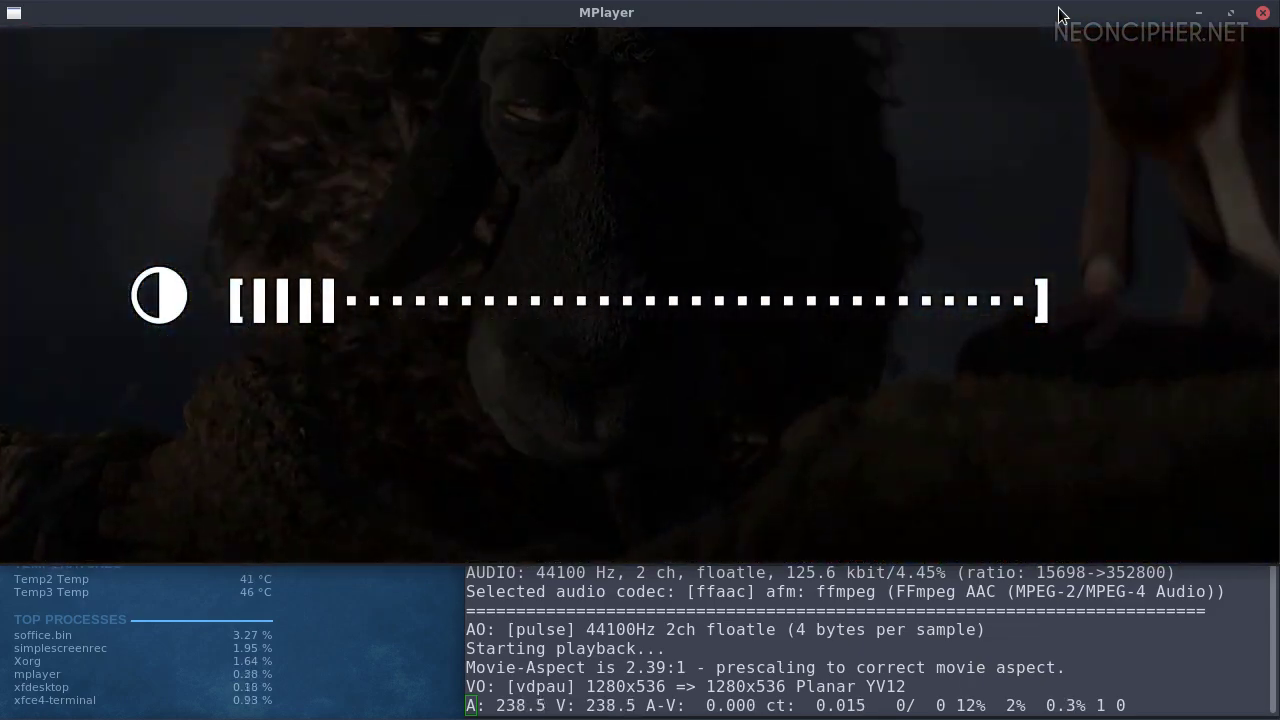
pyautogui.press('q')
pyautogui.click(25, 708)
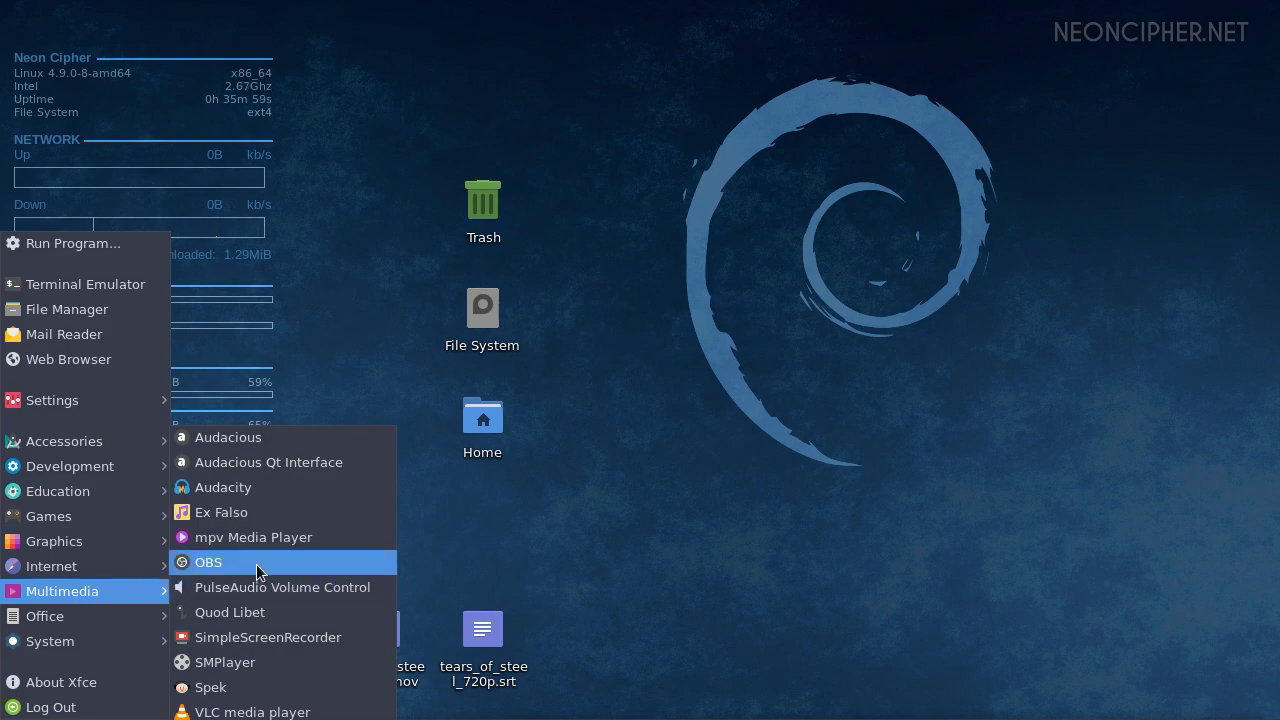
# Play tears_of_steel_720p.mov in mpv, raise the volume, hide subtitles, and jump to 00:04:09
pyautogui.click(258, 540)
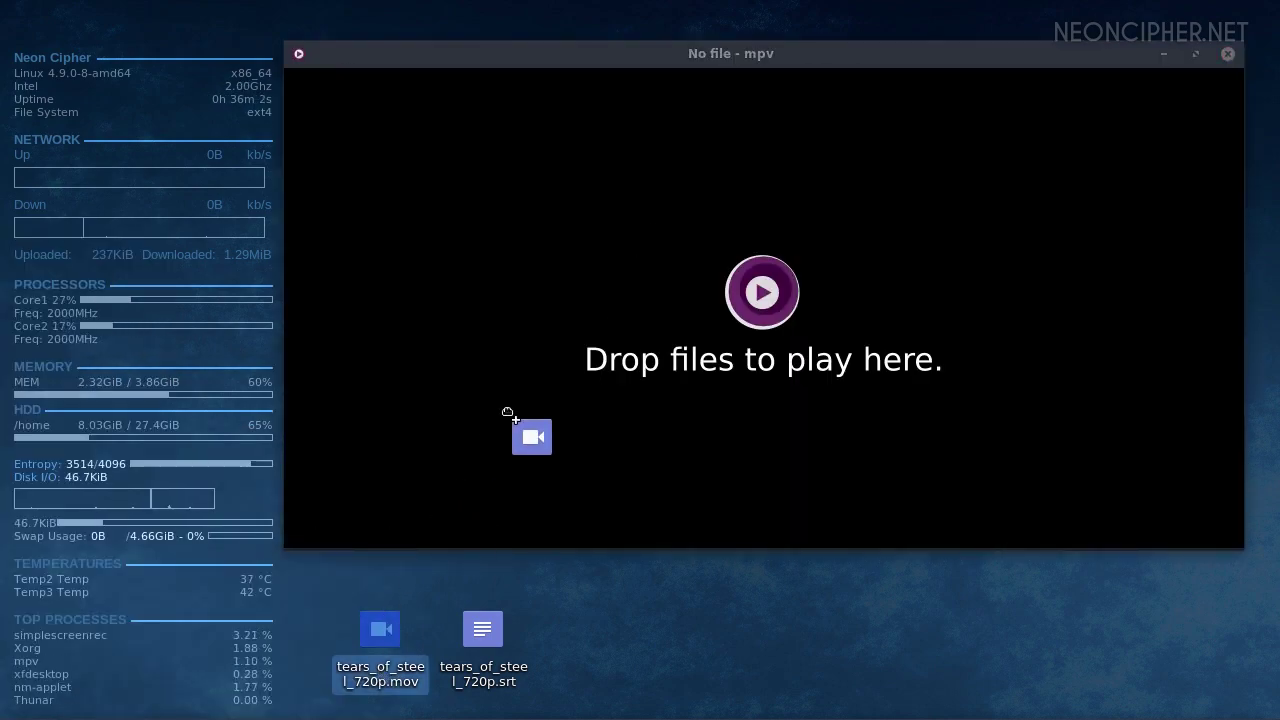
pyautogui.moveTo(508, 413); pyautogui.dragTo(508, 413)
pyautogui.press('0')
pyautogui.press('0')
pyautogui.scroll(1, 508, 413)
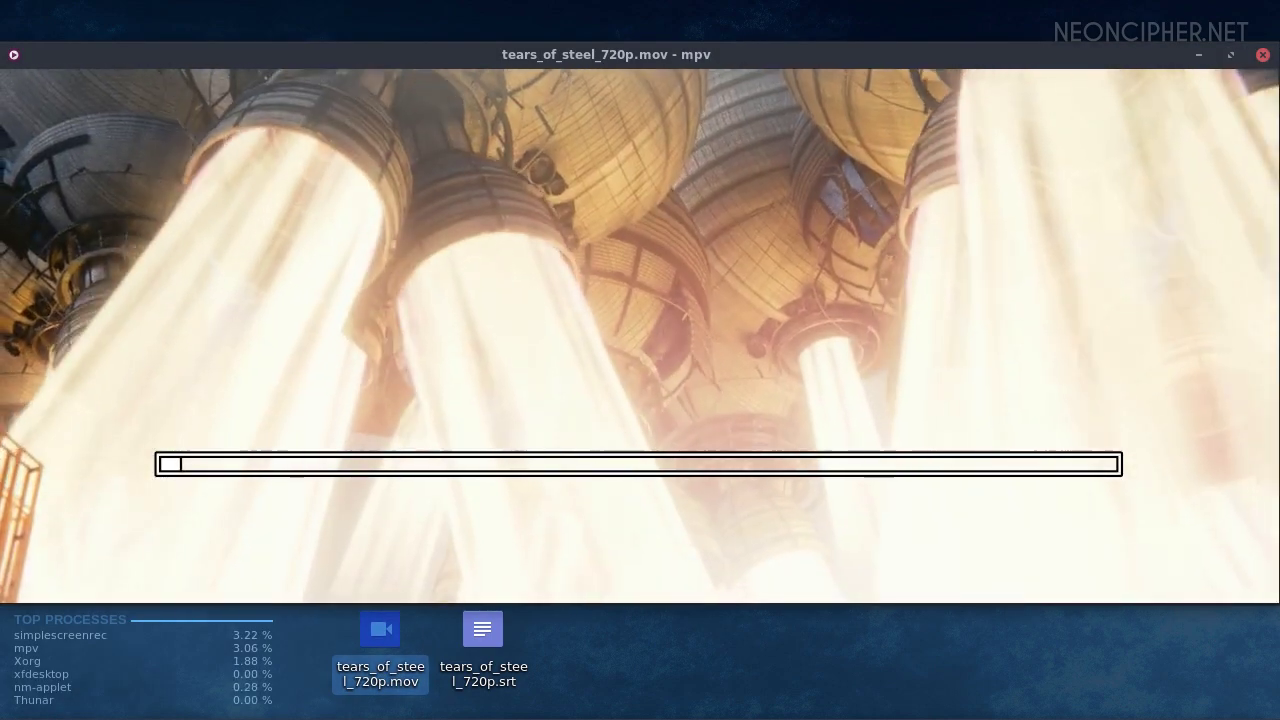
pyautogui.scroll(1, 508, 413)
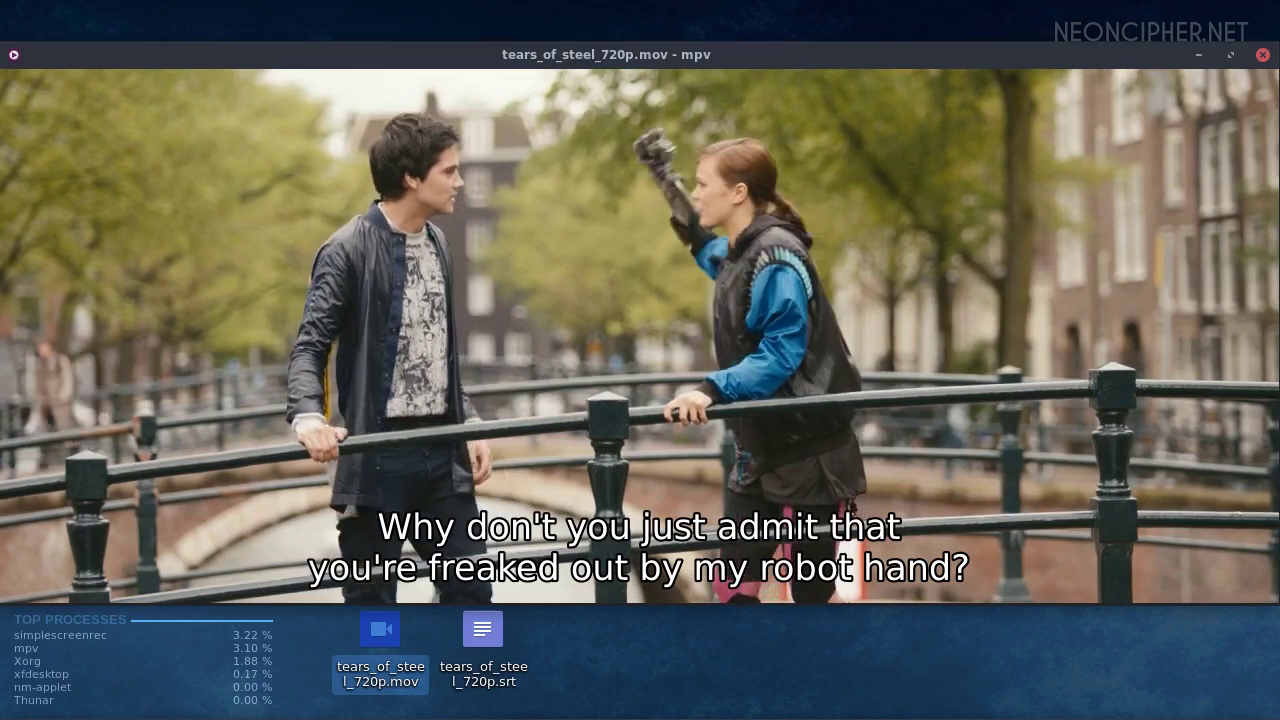
pyautogui.press('v')
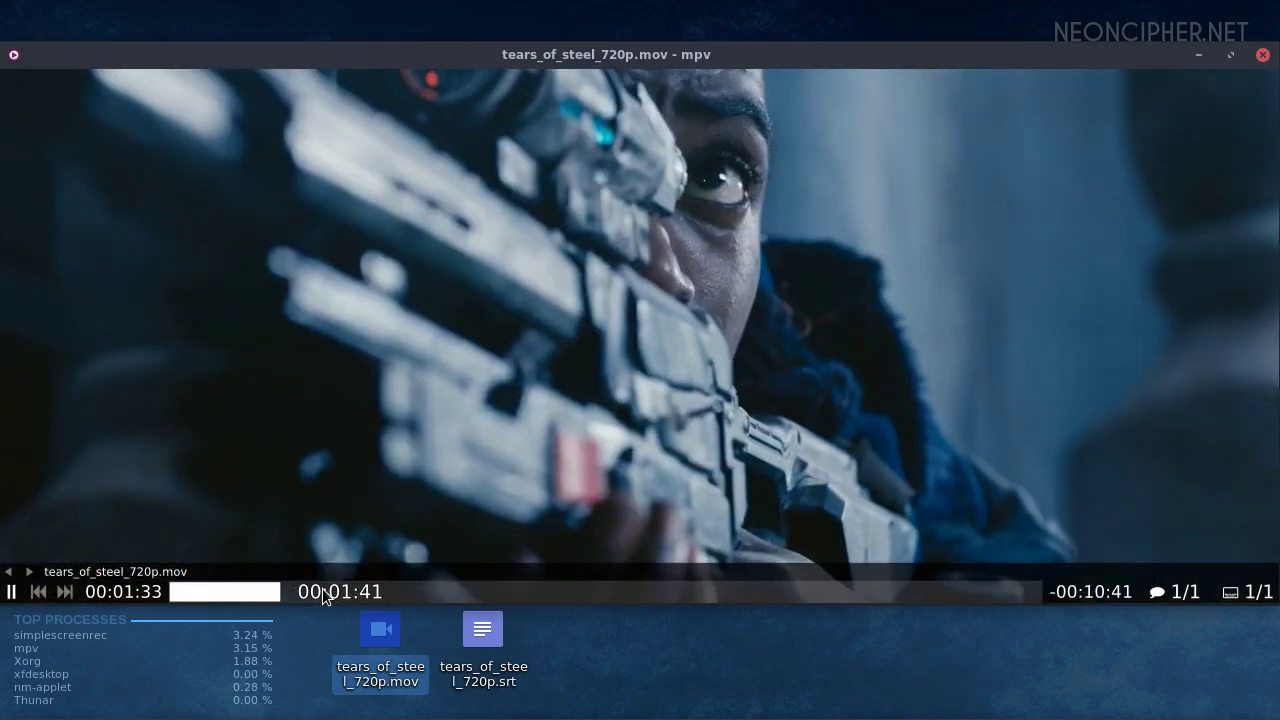
pyautogui.click(395, 597)
pyautogui.click(490, 597)
# Set brightness to -32 and contrast to 15, then close the About SMPlayer window
pyautogui.press('3')
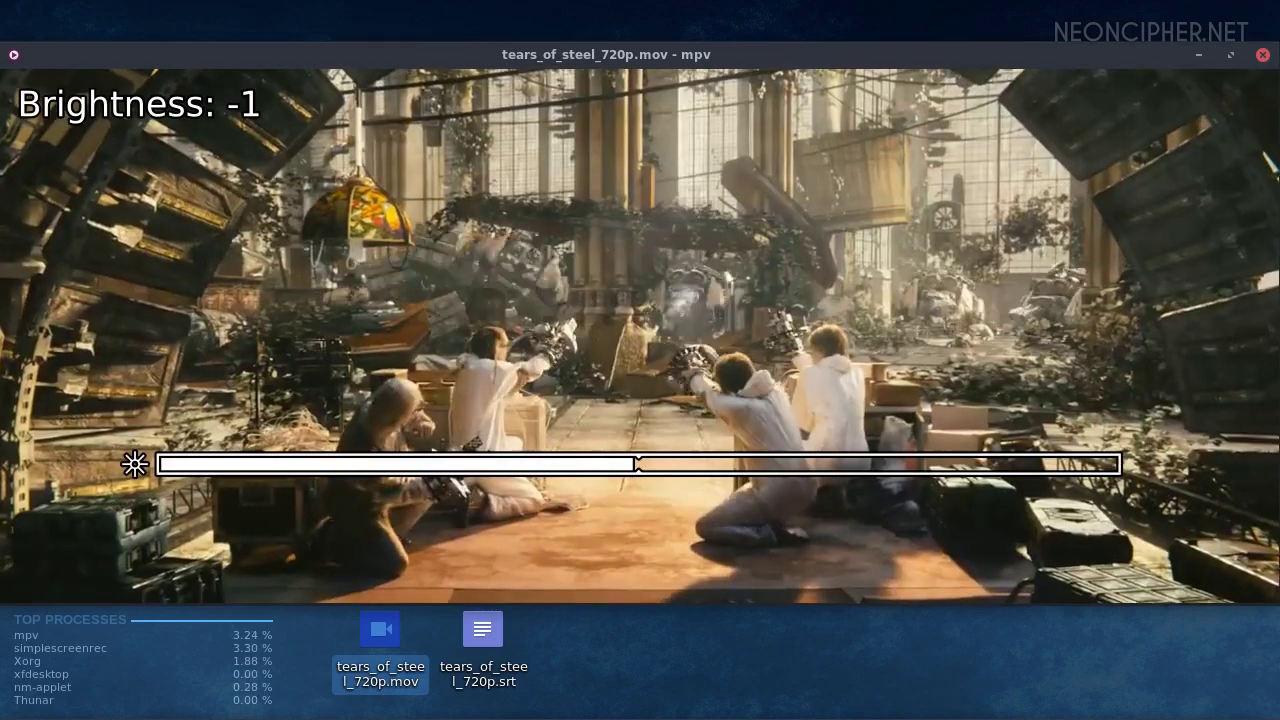
pyautogui.press('3')
pyautogui.press('3')
pyautogui.press('3')
pyautogui.press('3')
pyautogui.press('3')
pyautogui.press('3')
pyautogui.press('3')
pyautogui.press('3')
pyautogui.press('3')
pyautogui.press('3')
pyautogui.press('3')
pyautogui.press('3')
pyautogui.press('3')
pyautogui.press('3')
pyautogui.press('3')
pyautogui.press('3')
pyautogui.press('3')
pyautogui.press('3')
pyautogui.press('3')
pyautogui.press('3')
pyautogui.press('2')
pyautogui.press('2')
pyautogui.press('2')
pyautogui.press('2')
pyautogui.press('2')
pyautogui.press('2')
pyautogui.press('2')
pyautogui.press('2')
pyautogui.press('2')
pyautogui.press('2')
pyautogui.press('2')
pyautogui.press('2')
pyautogui.press('2')
pyautogui.press('2')
pyautogui.press('2')
pyautogui.press('2')
pyautogui.press('2')
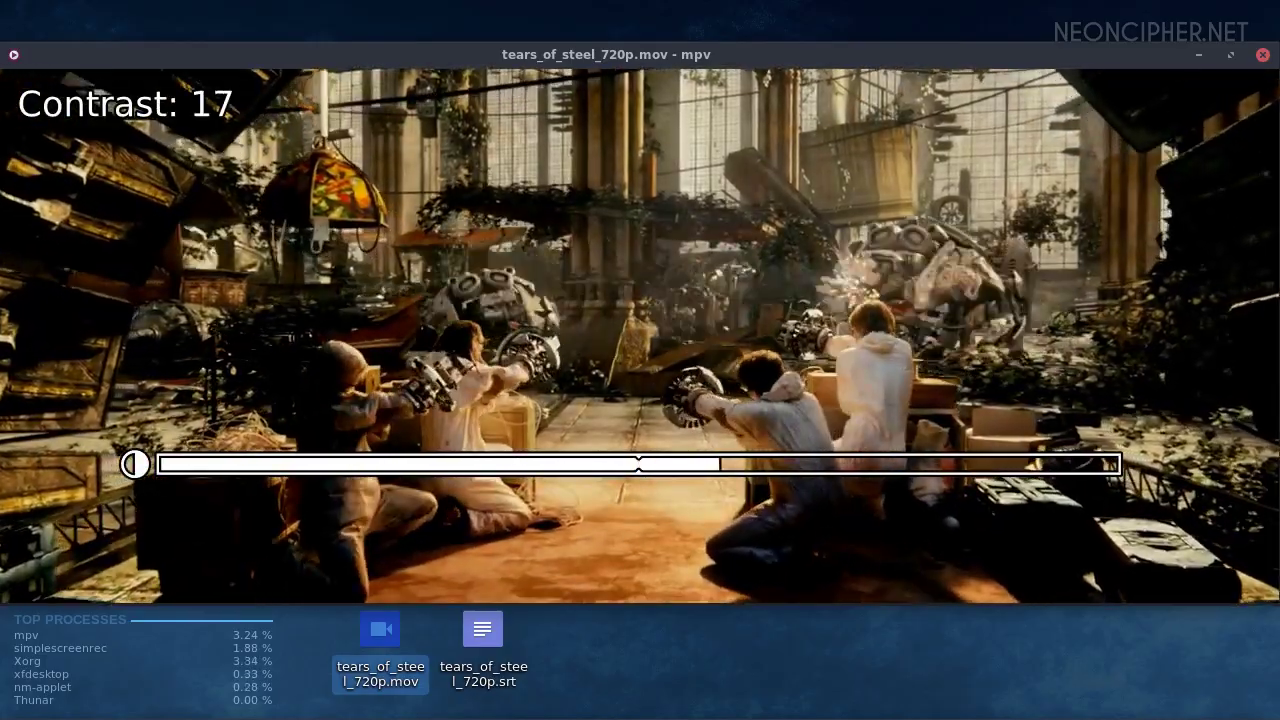
pyautogui.press('3')
pyautogui.press('3')
pyautogui.press('3')
pyautogui.press('3')
pyautogui.press('3')
pyautogui.press('3')
pyautogui.press('3')
pyautogui.press('3')
pyautogui.press('3')
pyautogui.press('1')
pyautogui.press('1')
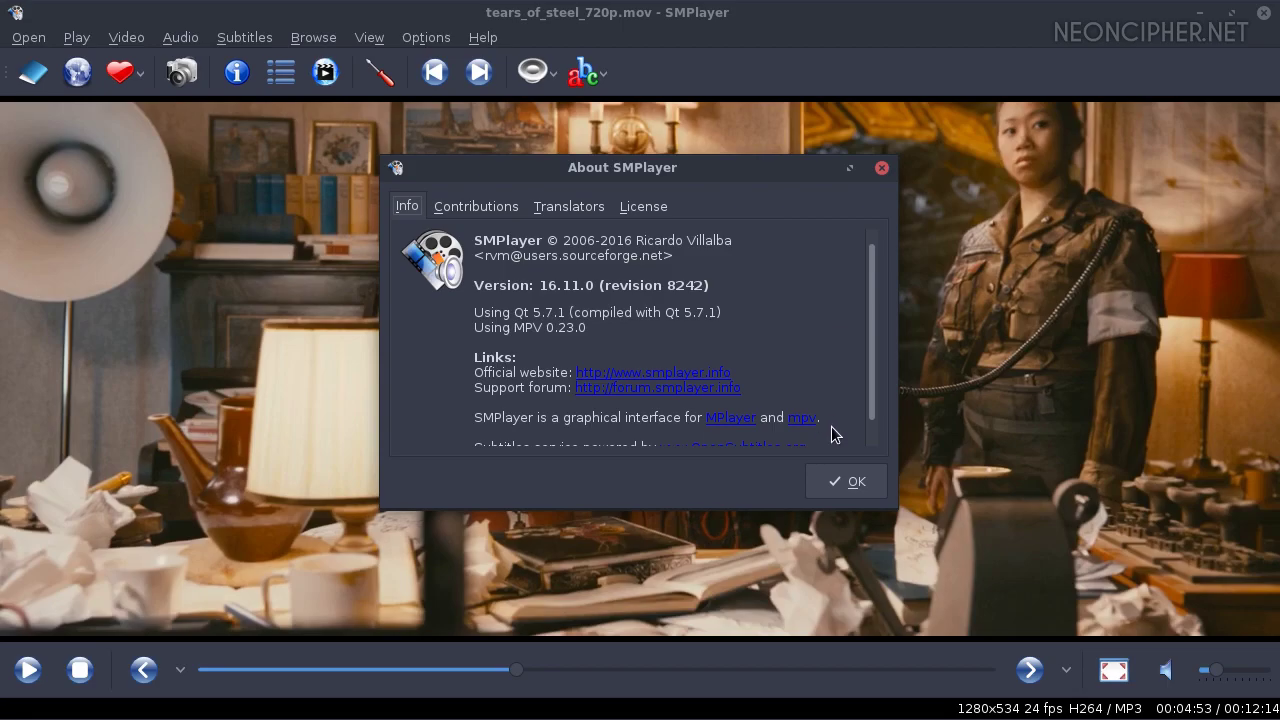
pyautogui.click(836, 477)
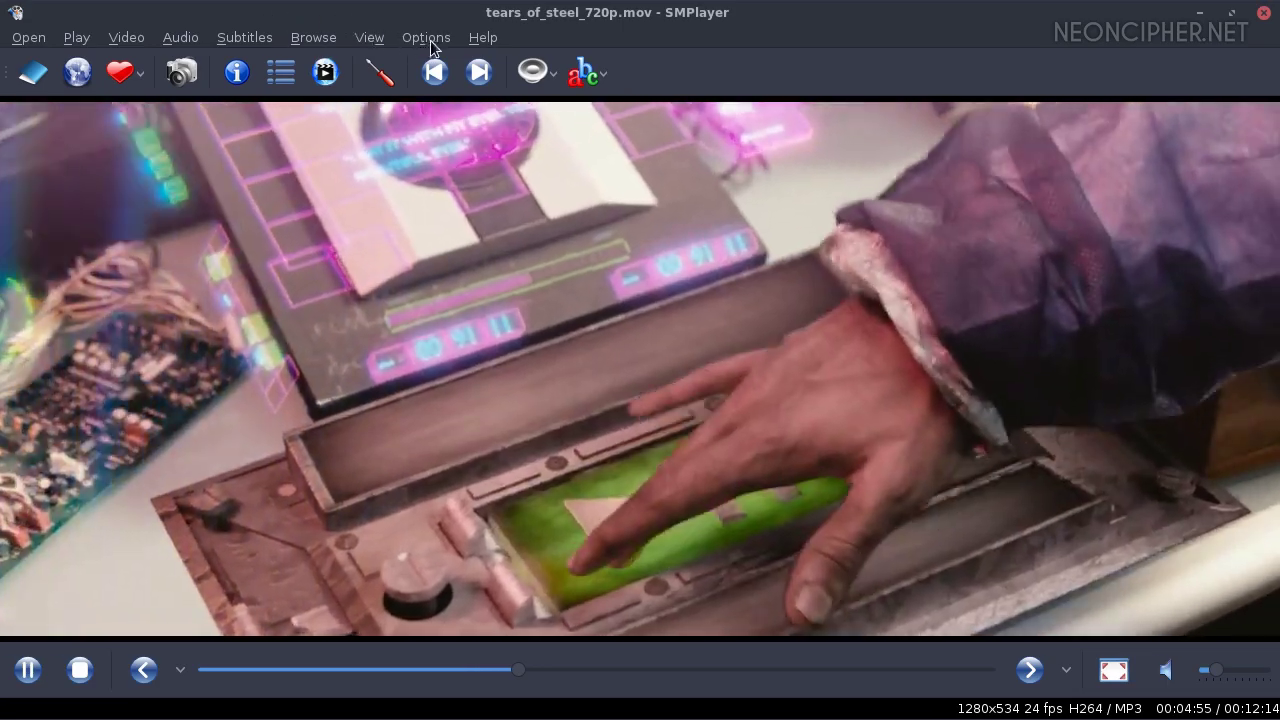
pyautogui.click(428, 38)
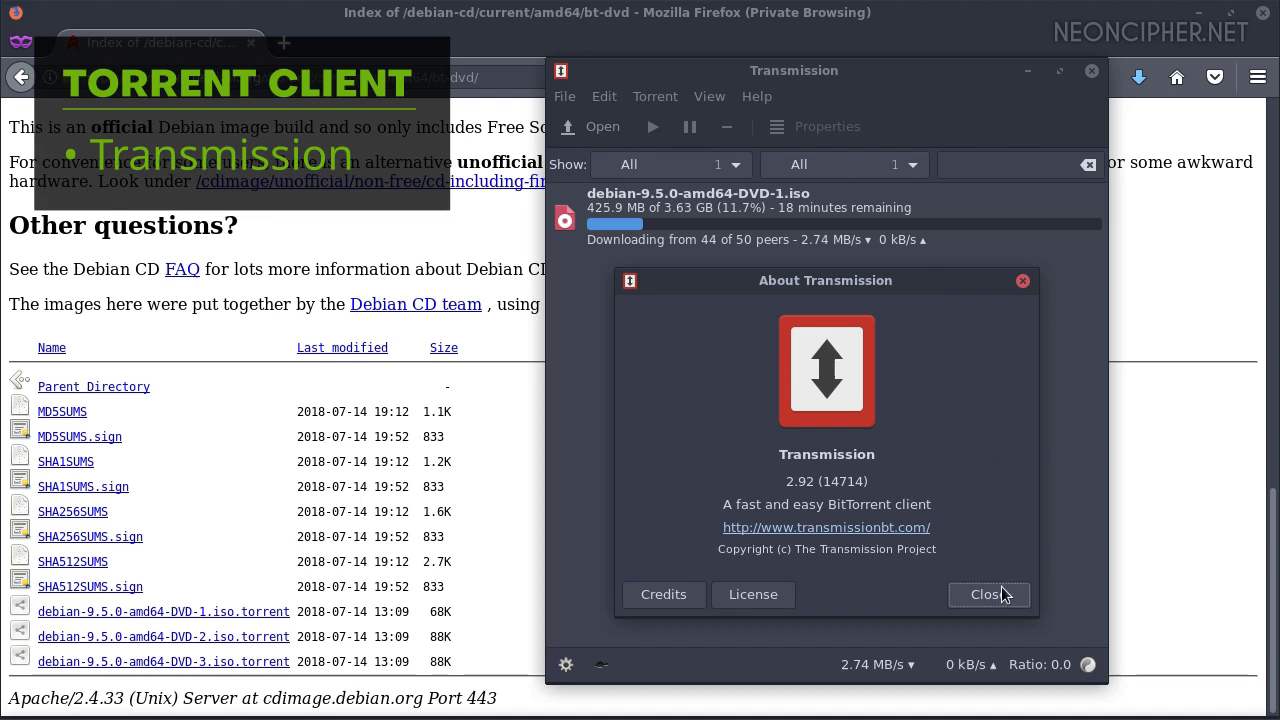
# Close About Transmission and browse Preferences through Downloading, Seeding and Privacy to Network (port 51413)
pyautogui.click(1001, 594)
pyautogui.click(606, 98)
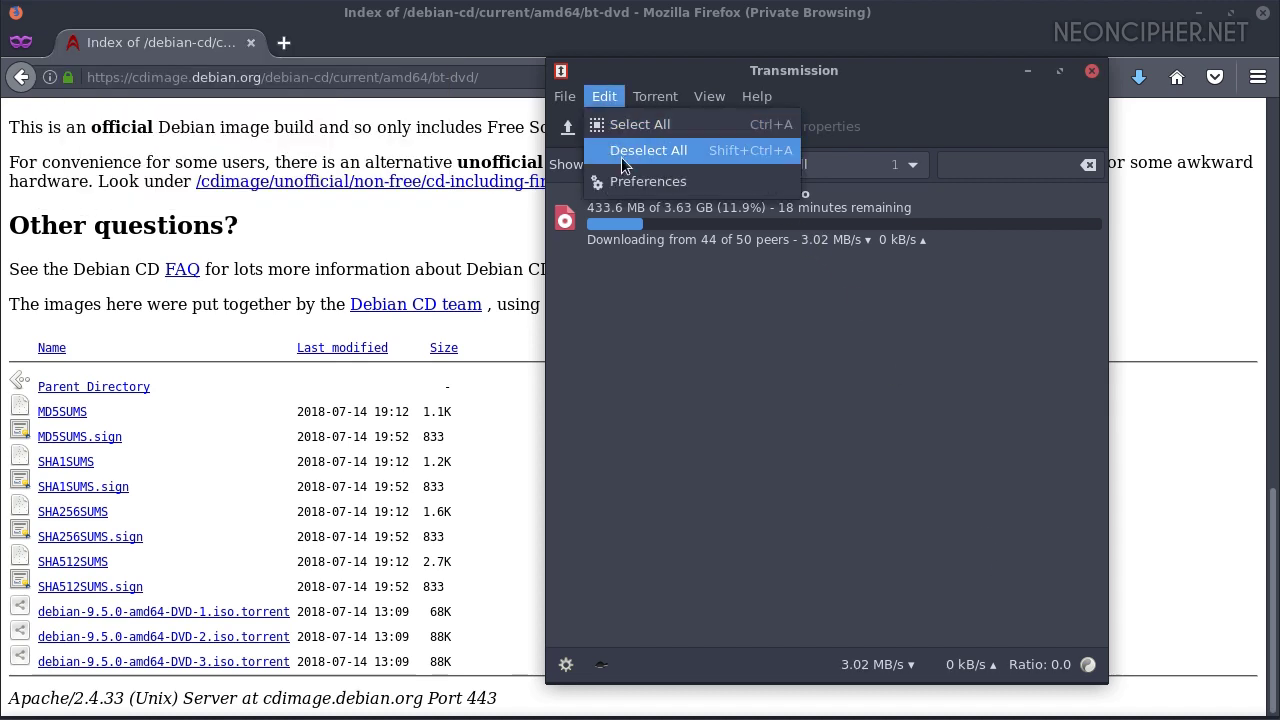
pyautogui.click(623, 179)
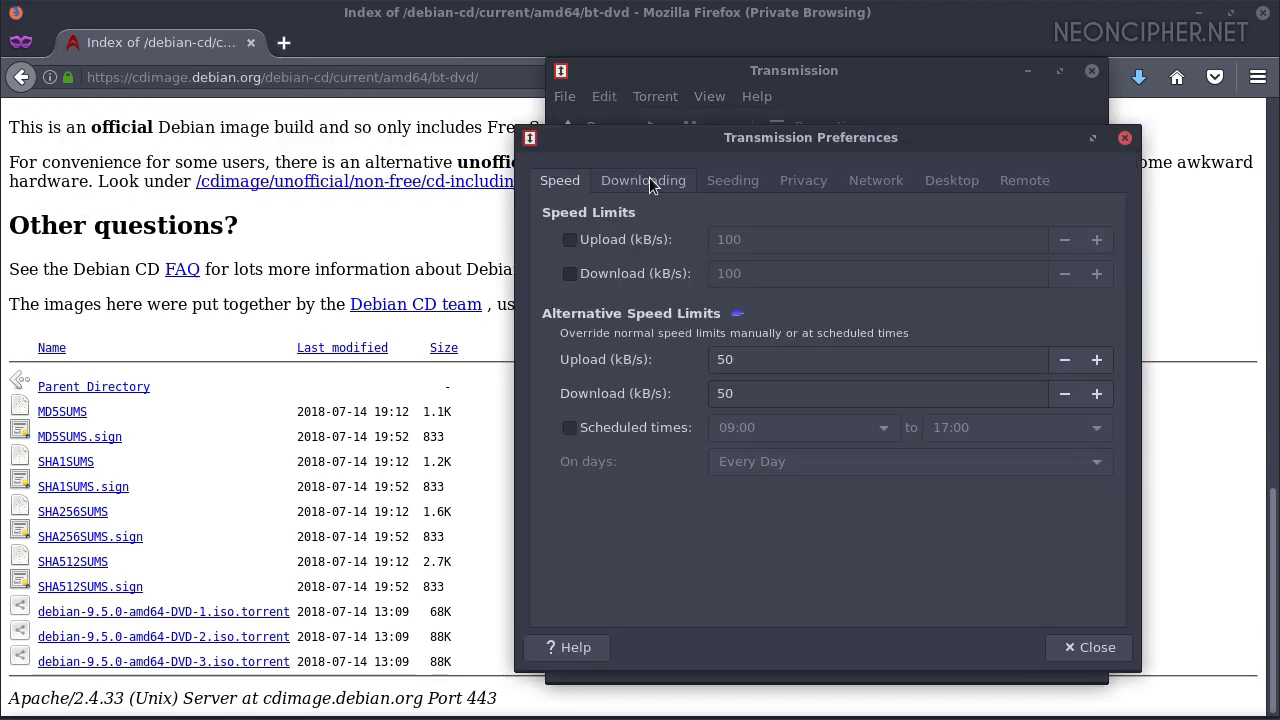
pyautogui.click(648, 182)
pyautogui.click(731, 181)
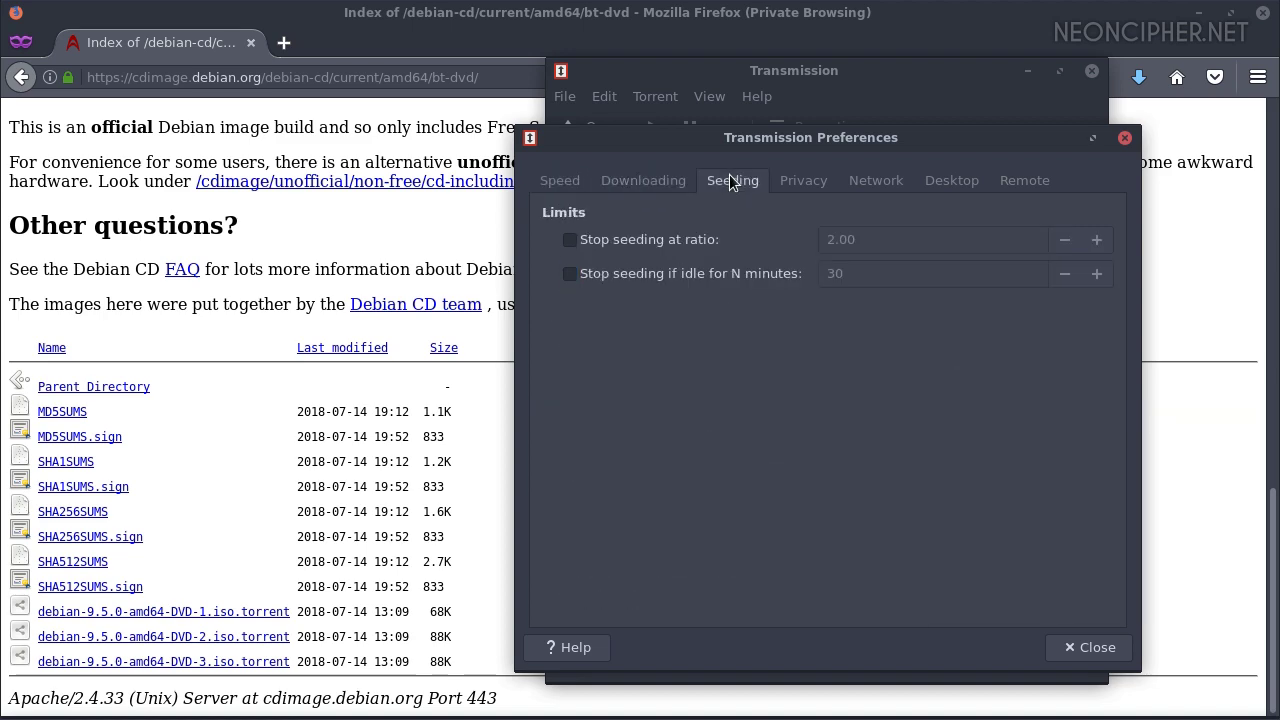
pyautogui.click(808, 183)
pyautogui.click(886, 182)
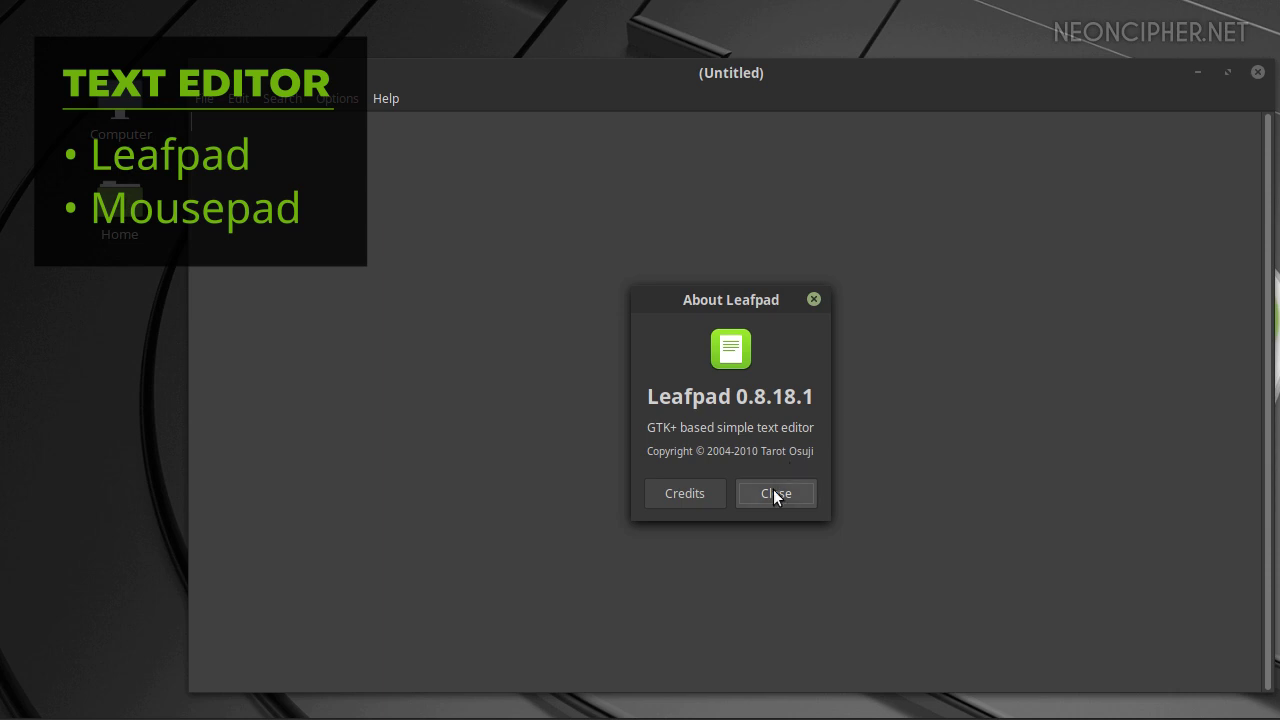
pyautogui.click(773, 493)
pyautogui.click(340, 100)
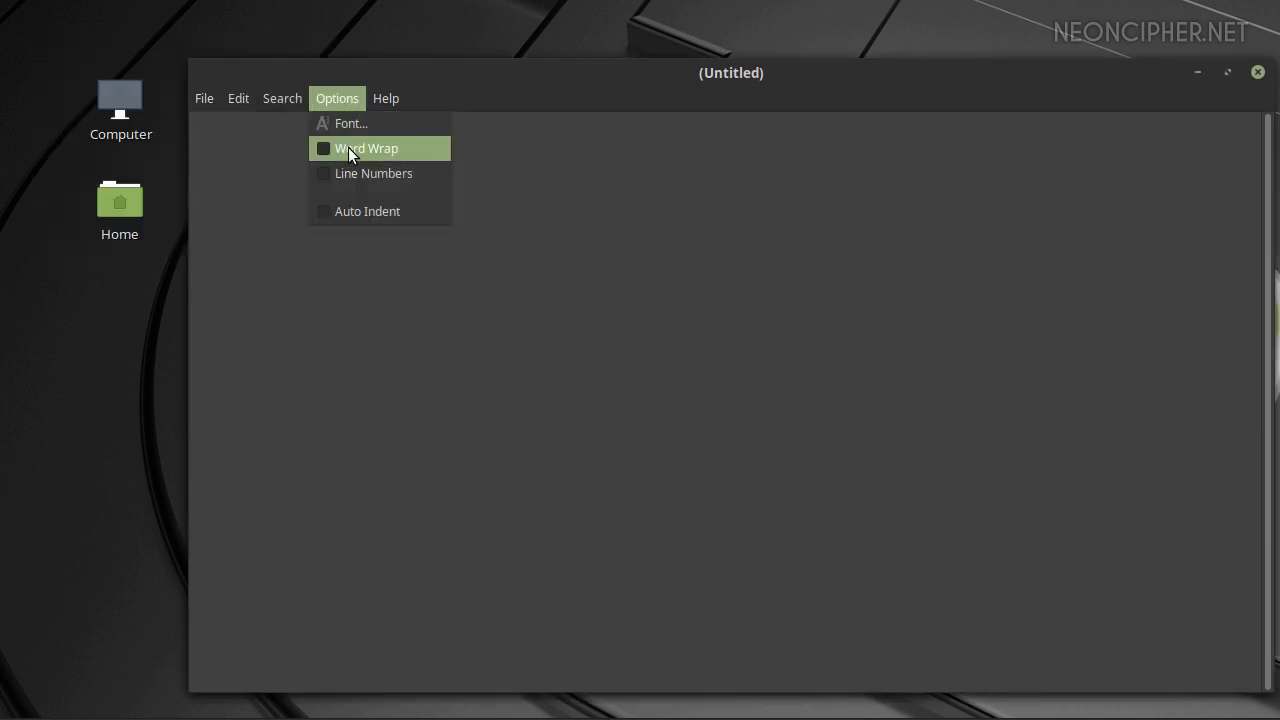
pyautogui.click(348, 148)
pyautogui.click(333, 102)
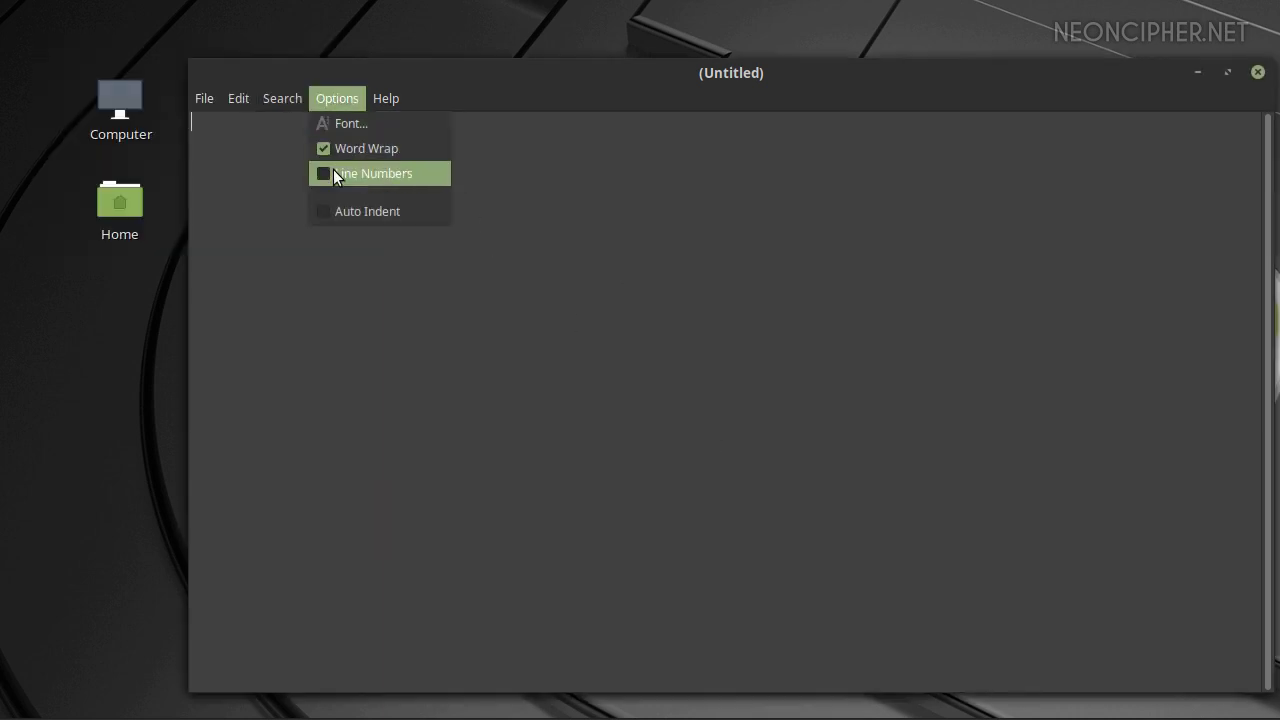
pyautogui.click(333, 172)
pyautogui.click(292, 102)
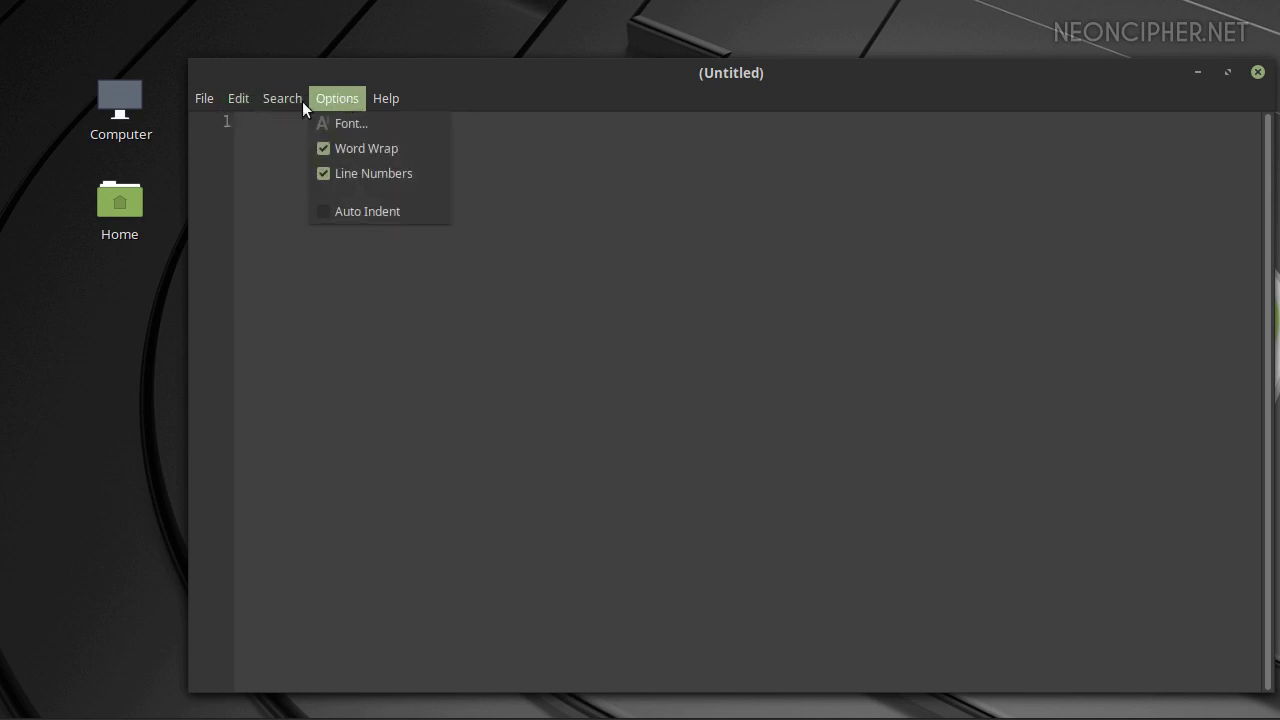
pyautogui.moveTo(397, 107)
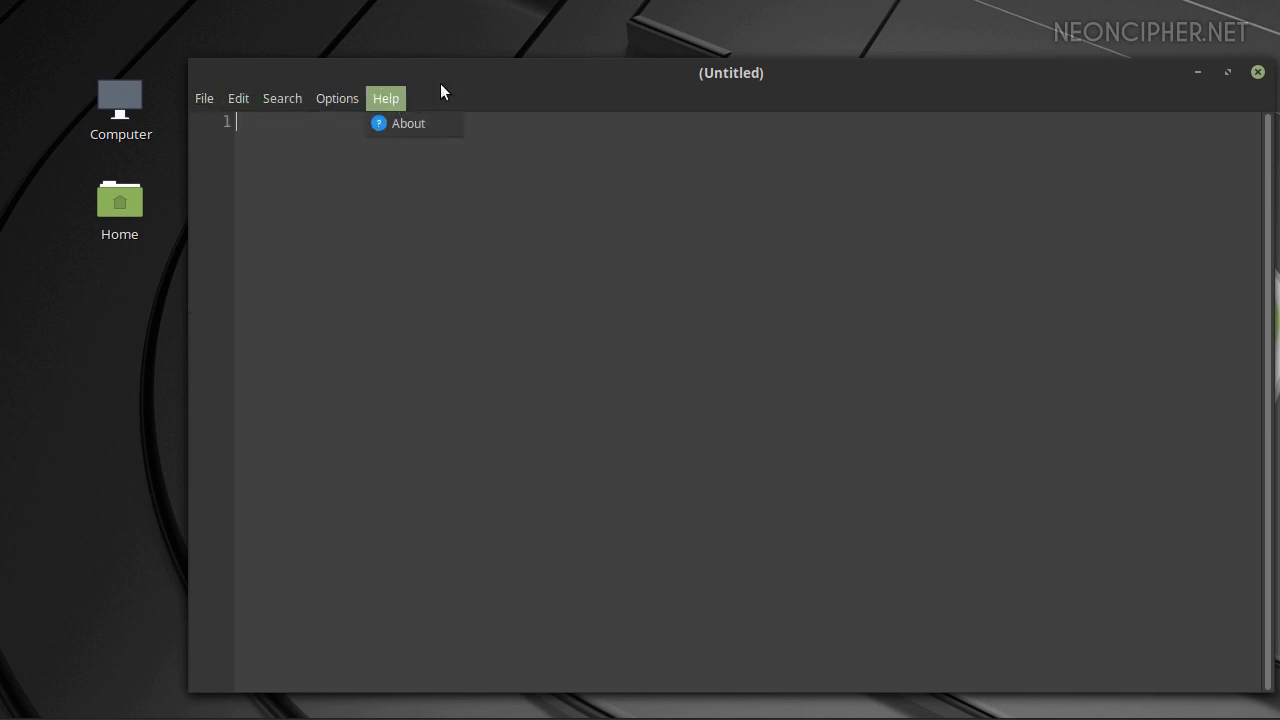
pyautogui.click(441, 90)
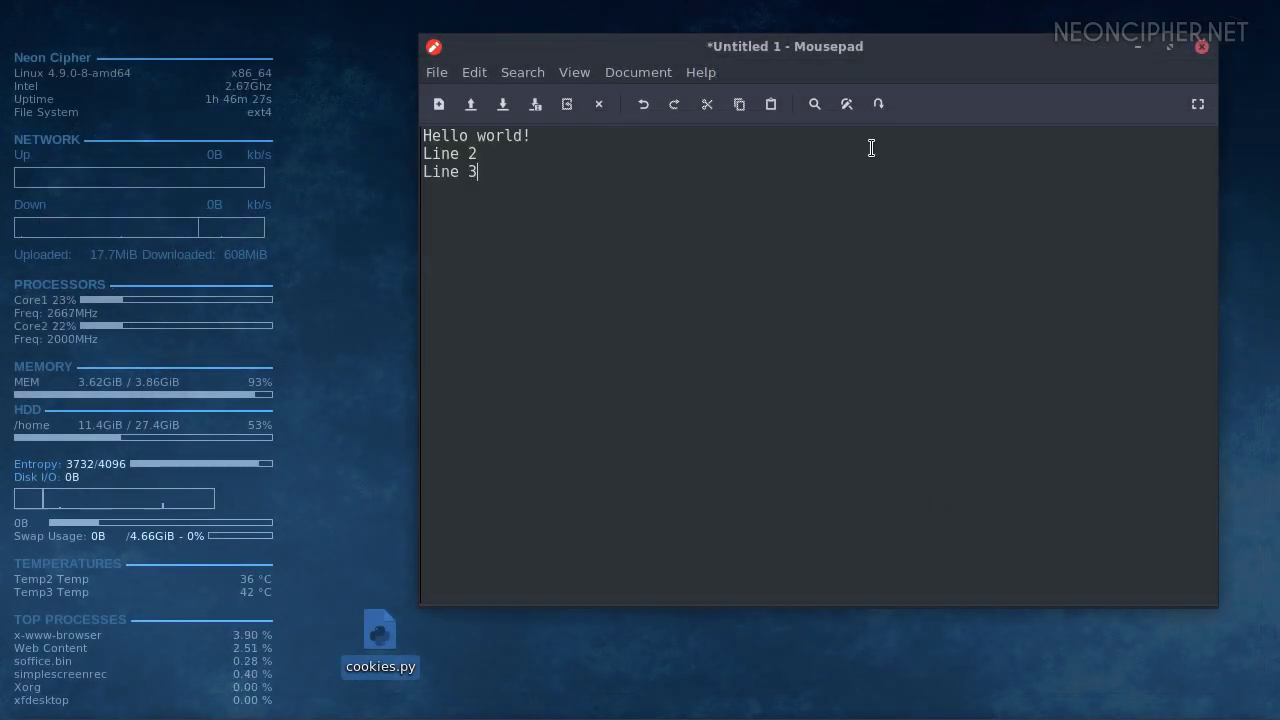
# Indent the Hello world! line one level and turn on line numbers
pyautogui.click(845, 106)
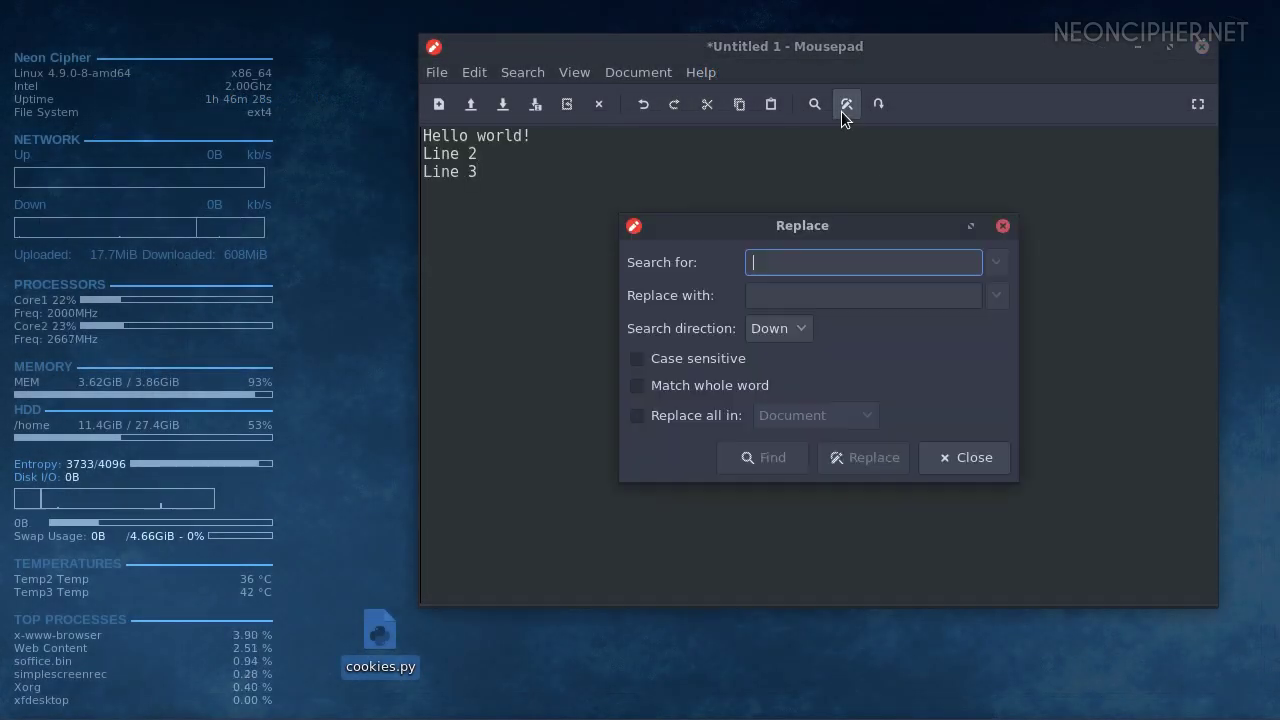
pyautogui.click(968, 455)
pyautogui.click(474, 72)
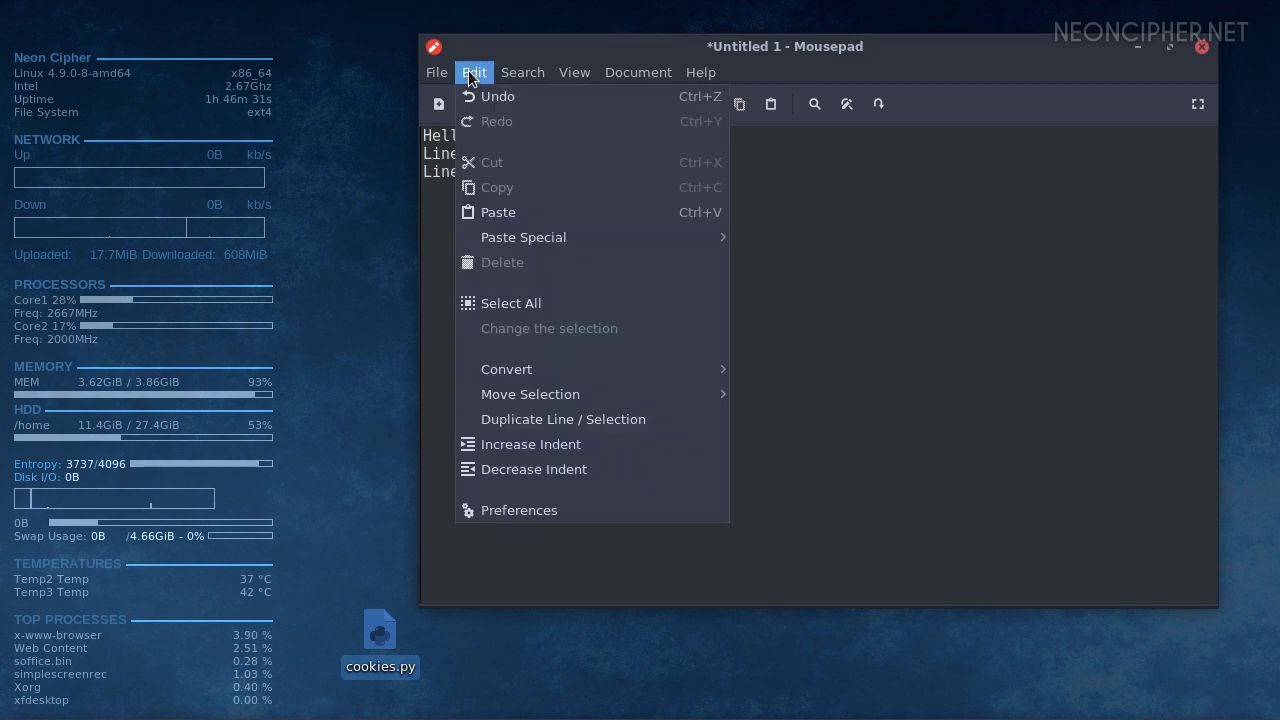
pyautogui.click(560, 441)
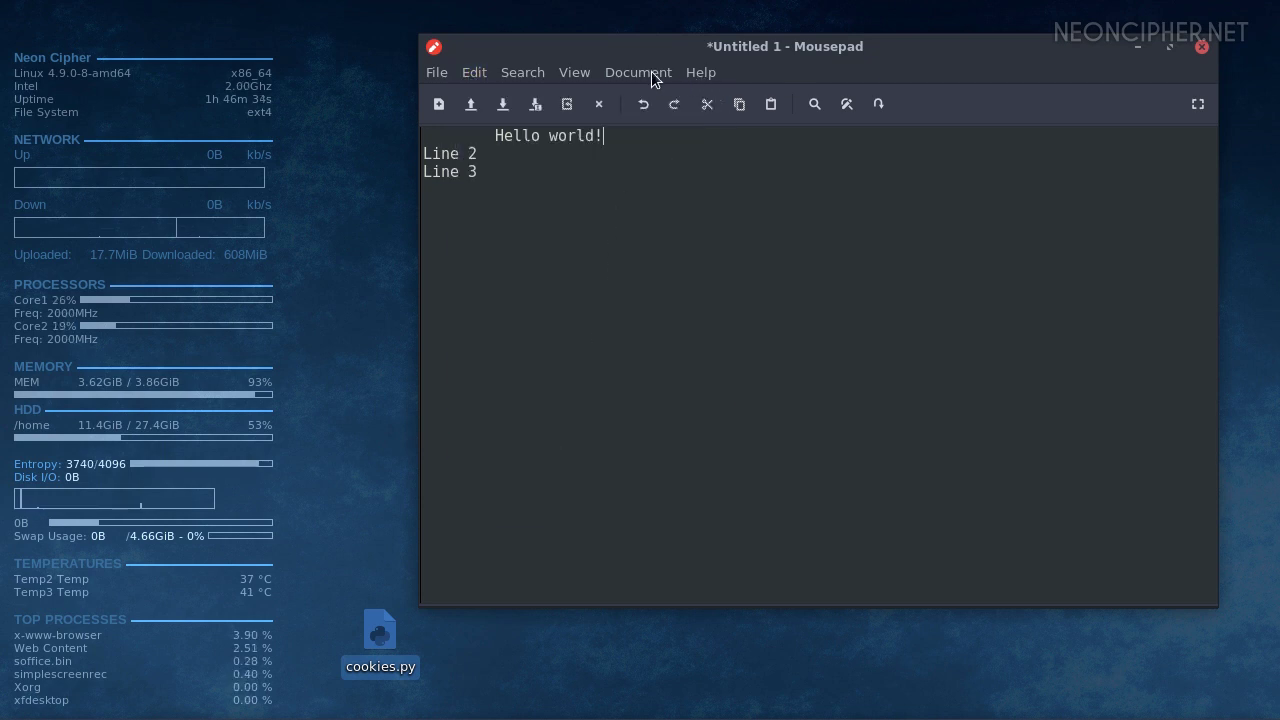
pyautogui.click(574, 72)
pyautogui.click(603, 157)
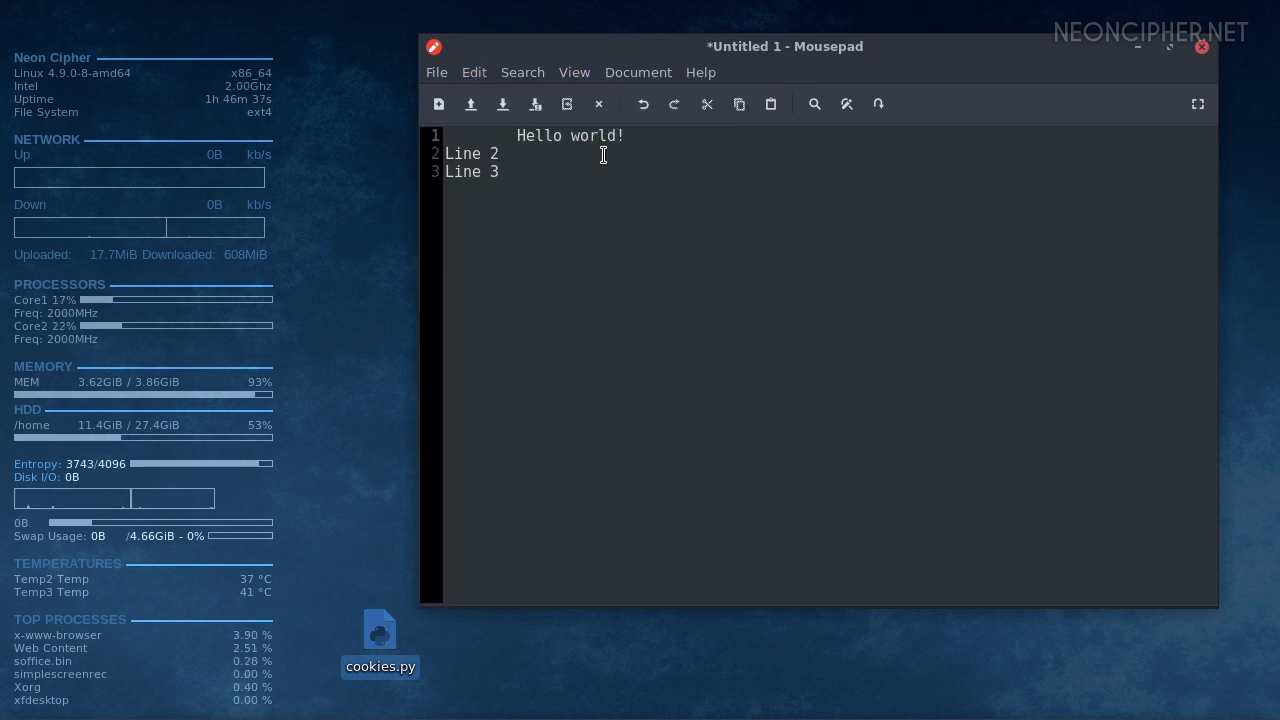
# Enable Highlight current line in Preferences, then open cookies.py in a new tab
pyautogui.click(474, 72)
pyautogui.click(505, 510)
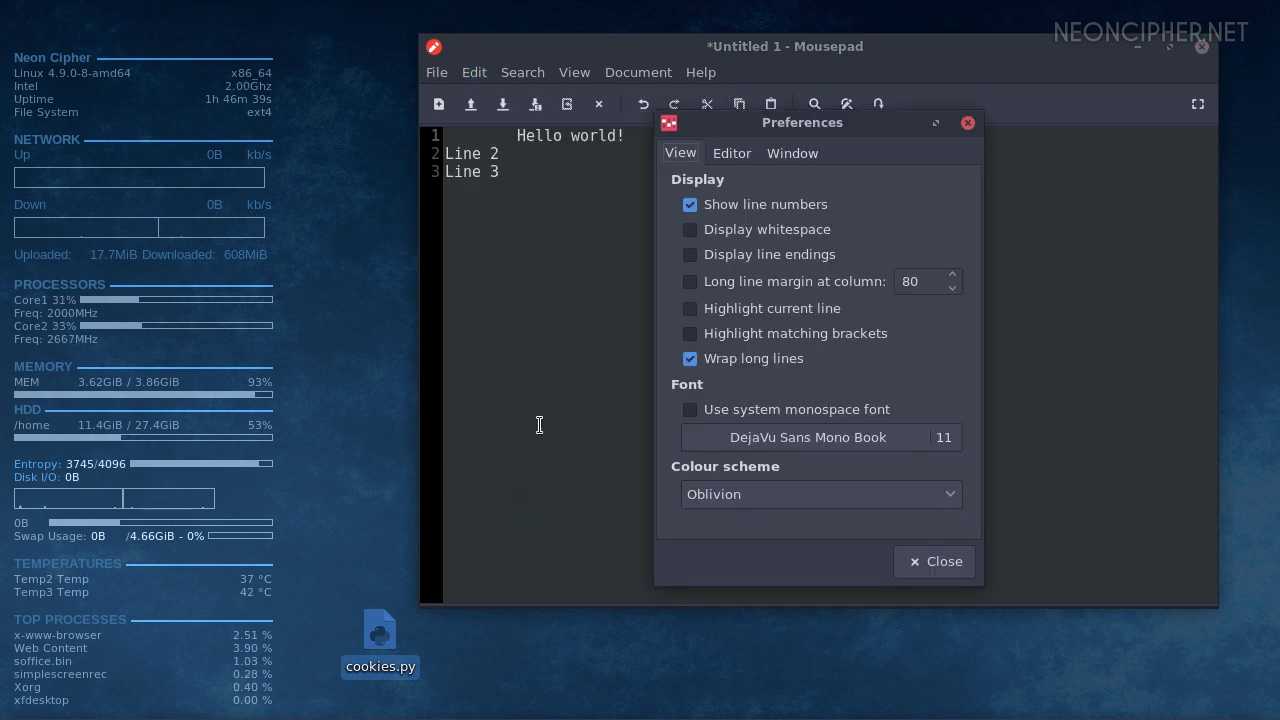
pyautogui.click(731, 153)
pyautogui.click(680, 155)
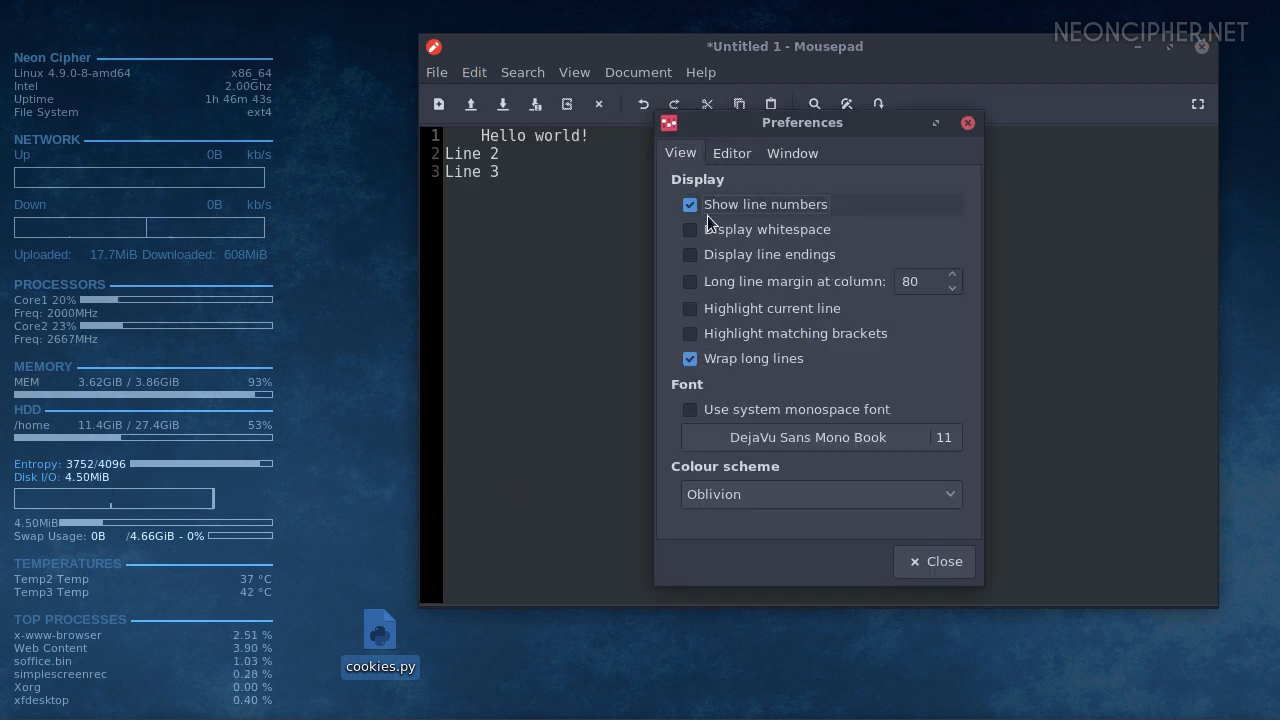
pyautogui.click(729, 308)
pyautogui.click(931, 562)
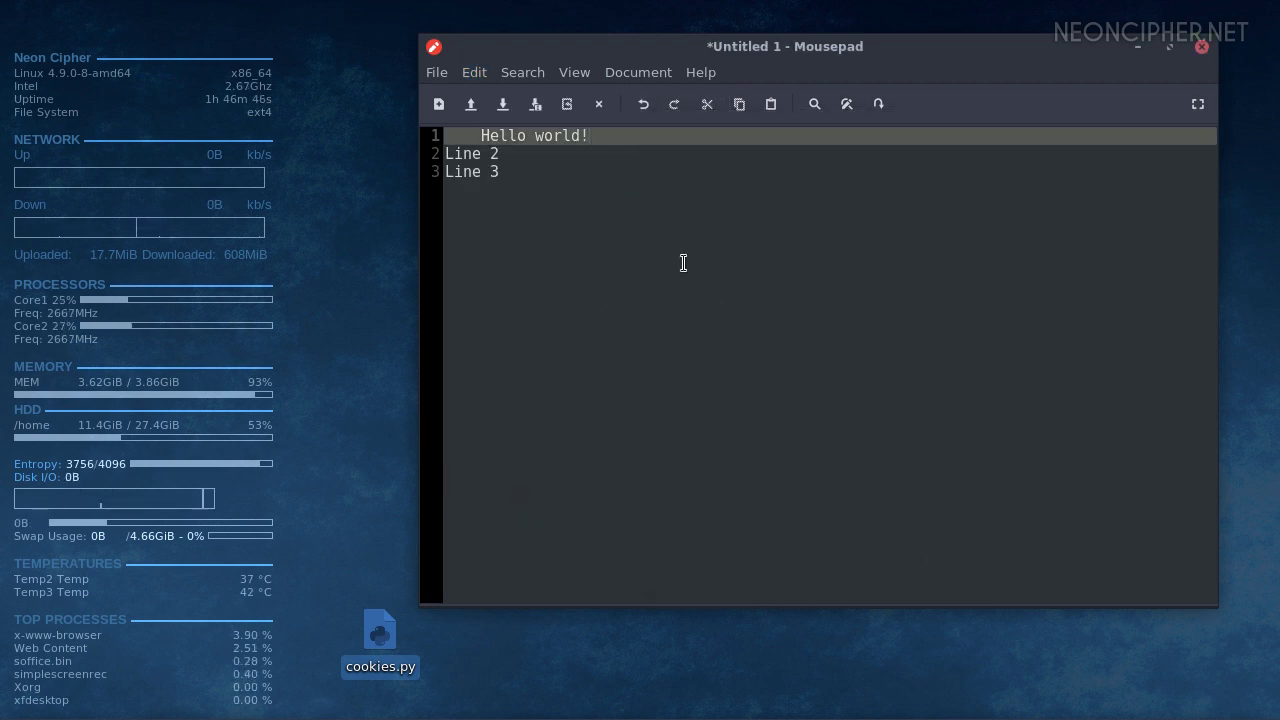
pyautogui.click(609, 223)
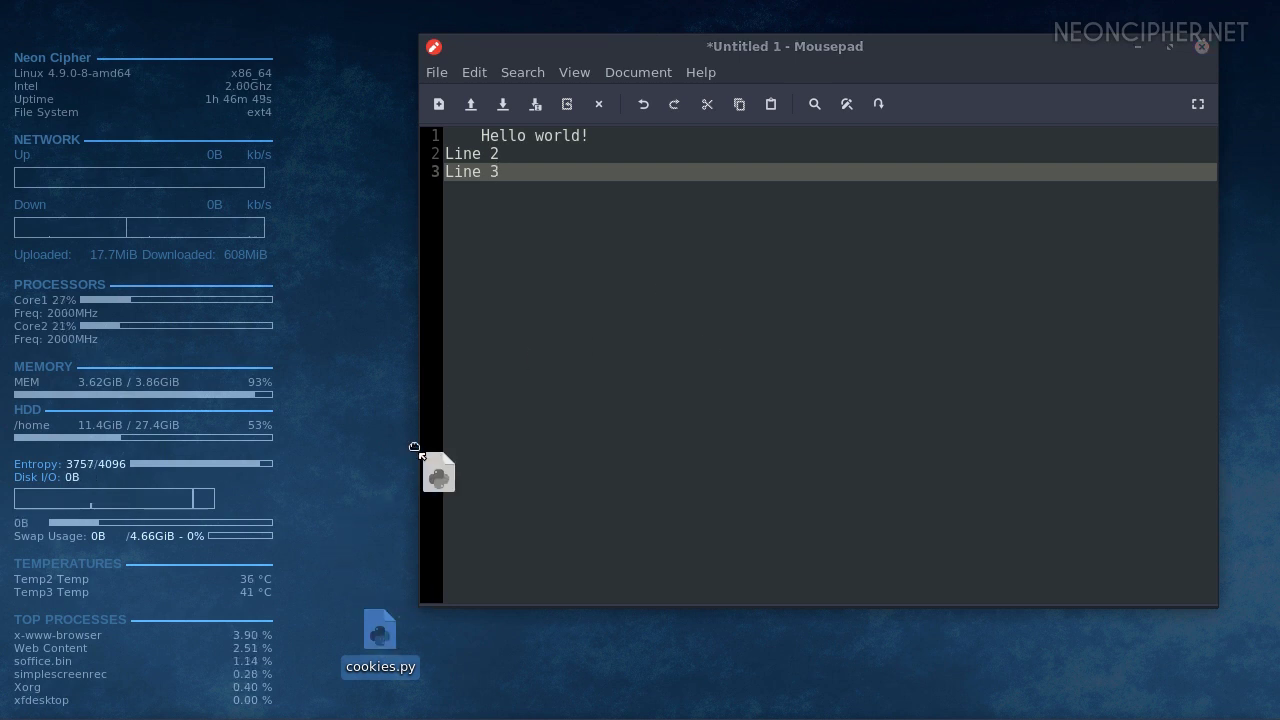
pyautogui.moveTo(415, 447); pyautogui.dragTo(420, 448)
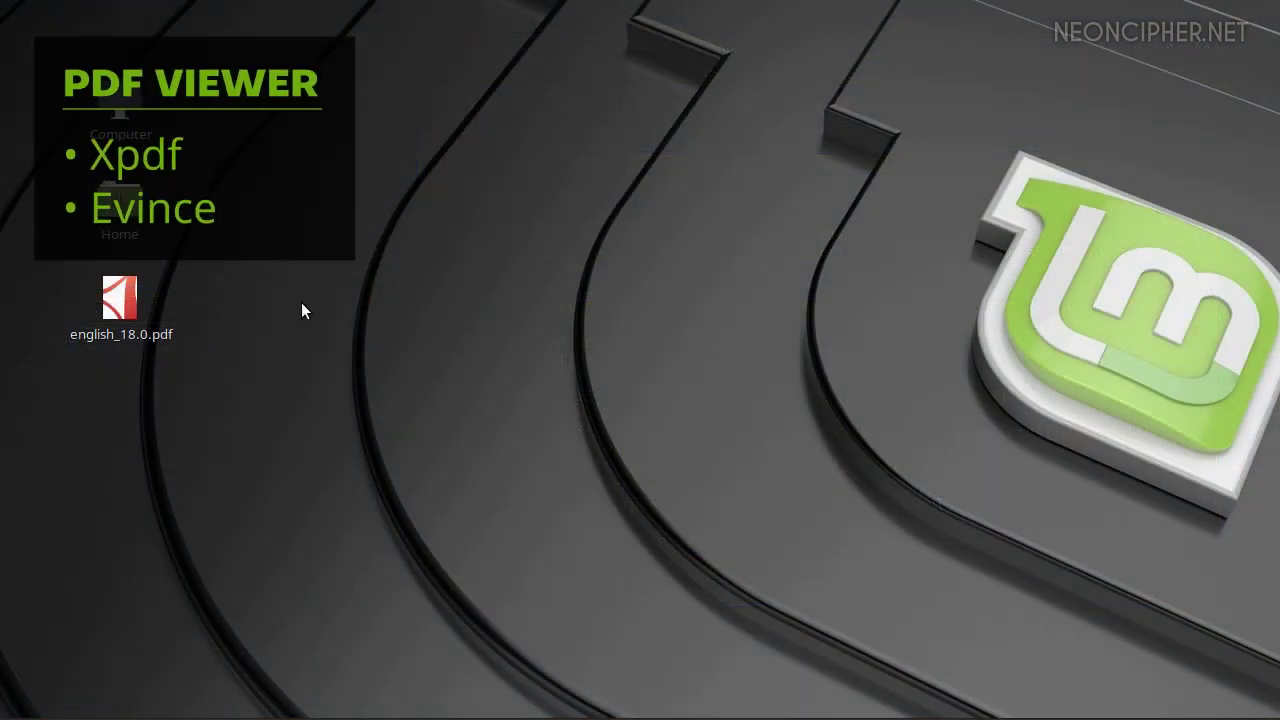
# Open english_18.0.pdf with Xpdf
pyautogui.click(126, 307)
pyautogui.rightClick(126, 307)
pyautogui.moveTo(256, 357)
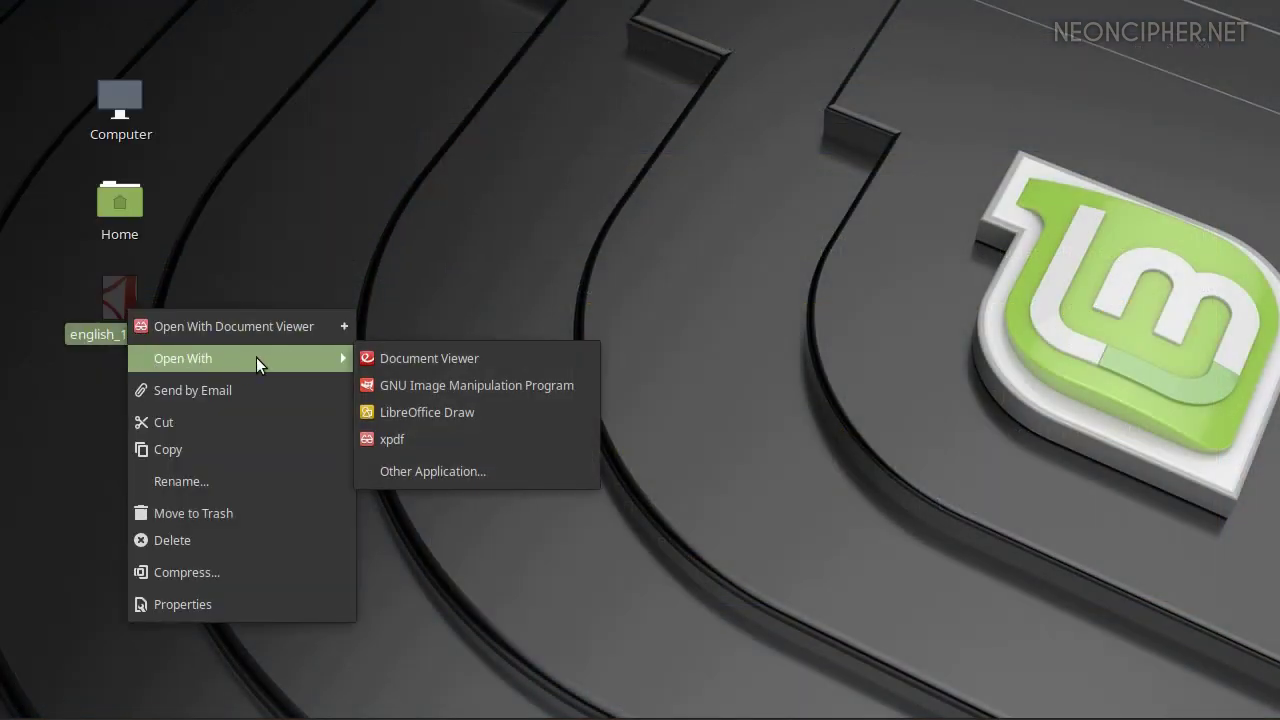
pyautogui.click(397, 437)
pyautogui.scroll(-10, 812, 335)
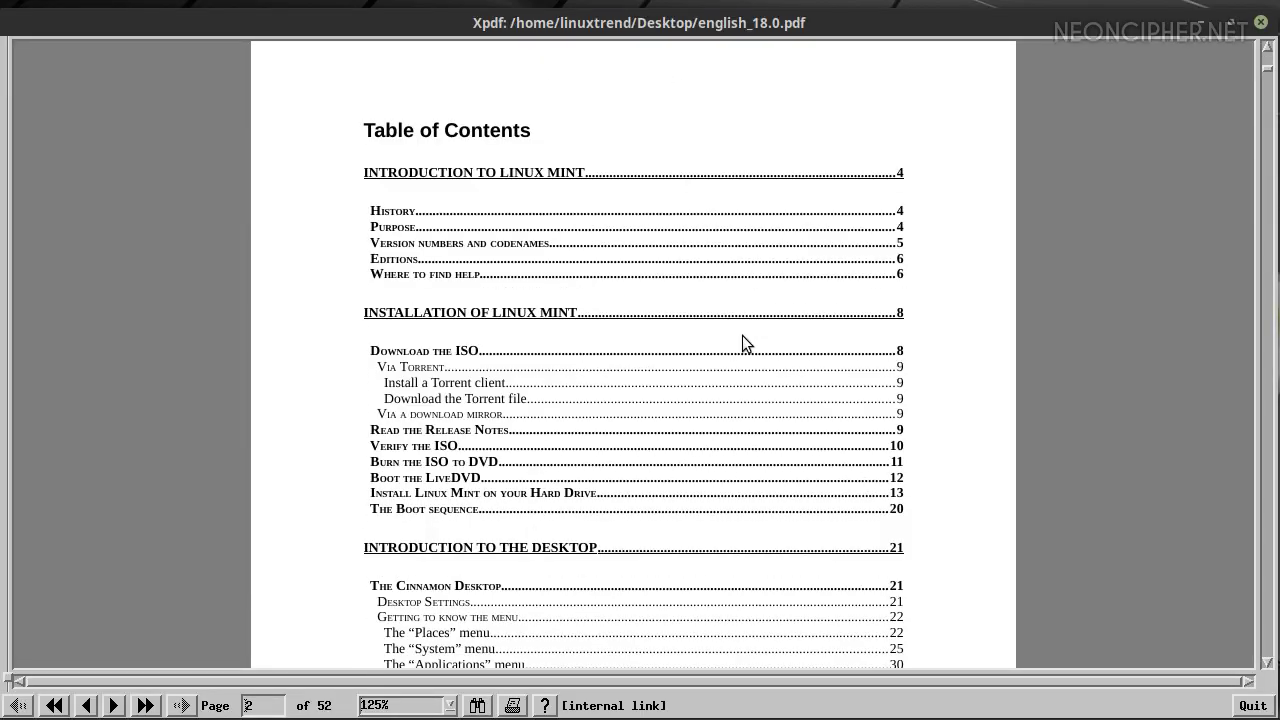
# Page forward through the document to page 35
pyautogui.click(113, 705)
pyautogui.click(113, 705)
pyautogui.click(113, 705)
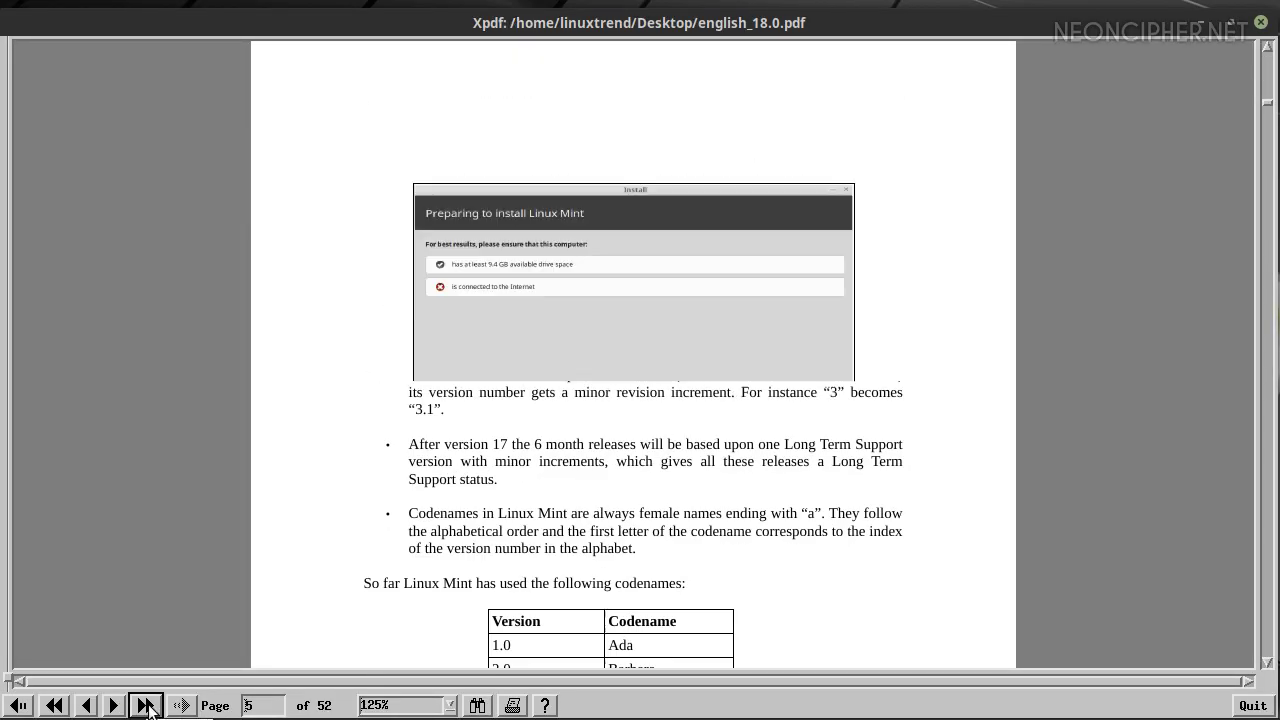
pyautogui.click(146, 705)
pyautogui.click(146, 705)
pyautogui.click(146, 705)
# Zoom to 200%, then back to 125%, and bring up text search
pyautogui.click(449, 707)
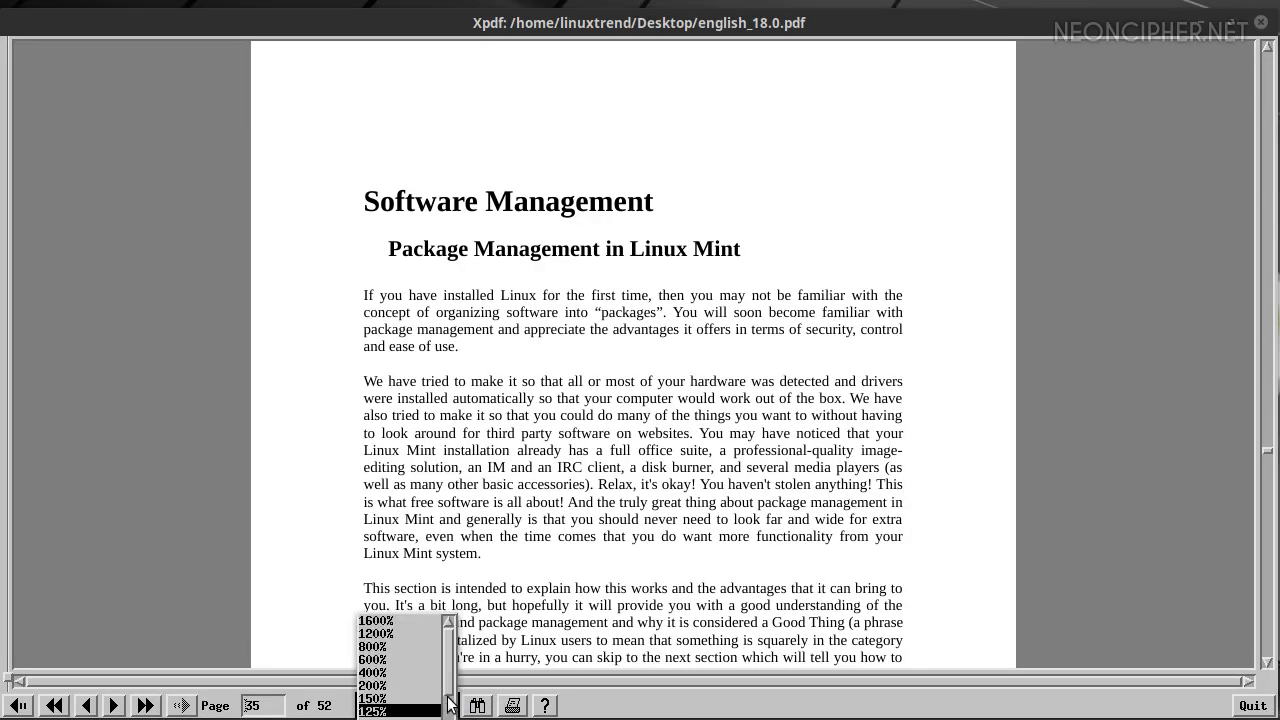
pyautogui.click(386, 686)
pyautogui.click(449, 707)
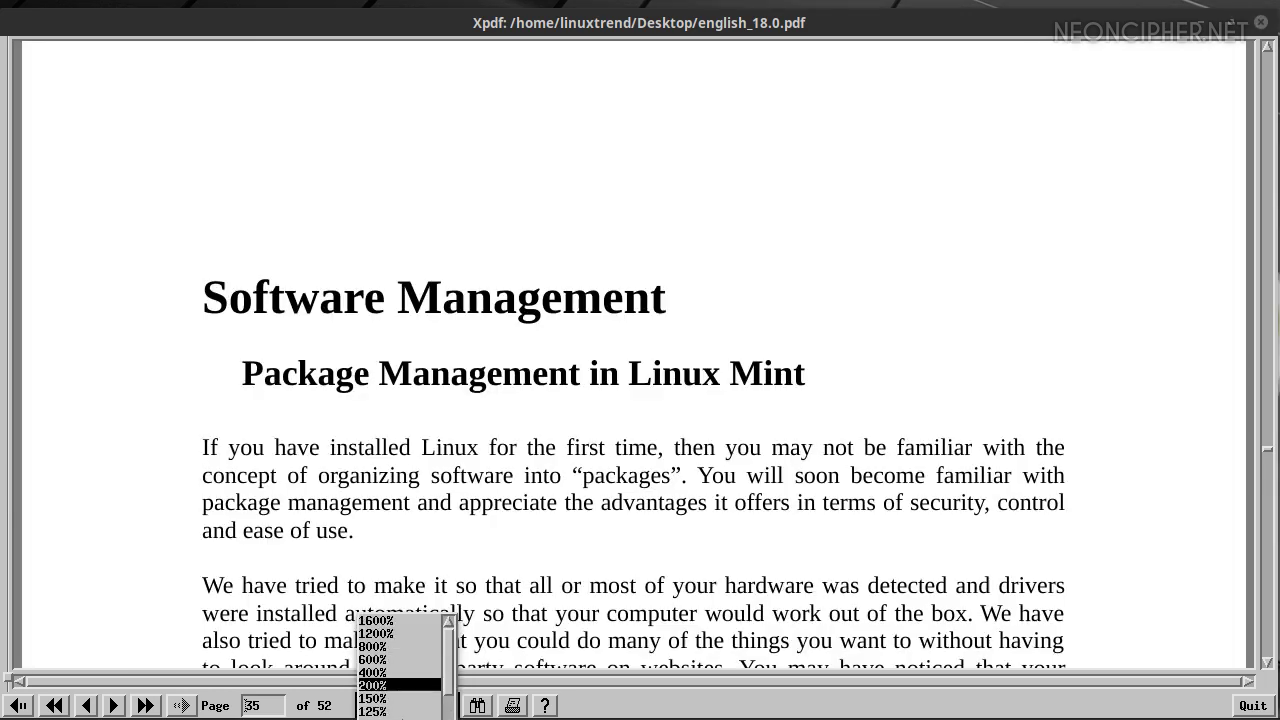
pyautogui.click(391, 697)
pyautogui.click(477, 706)
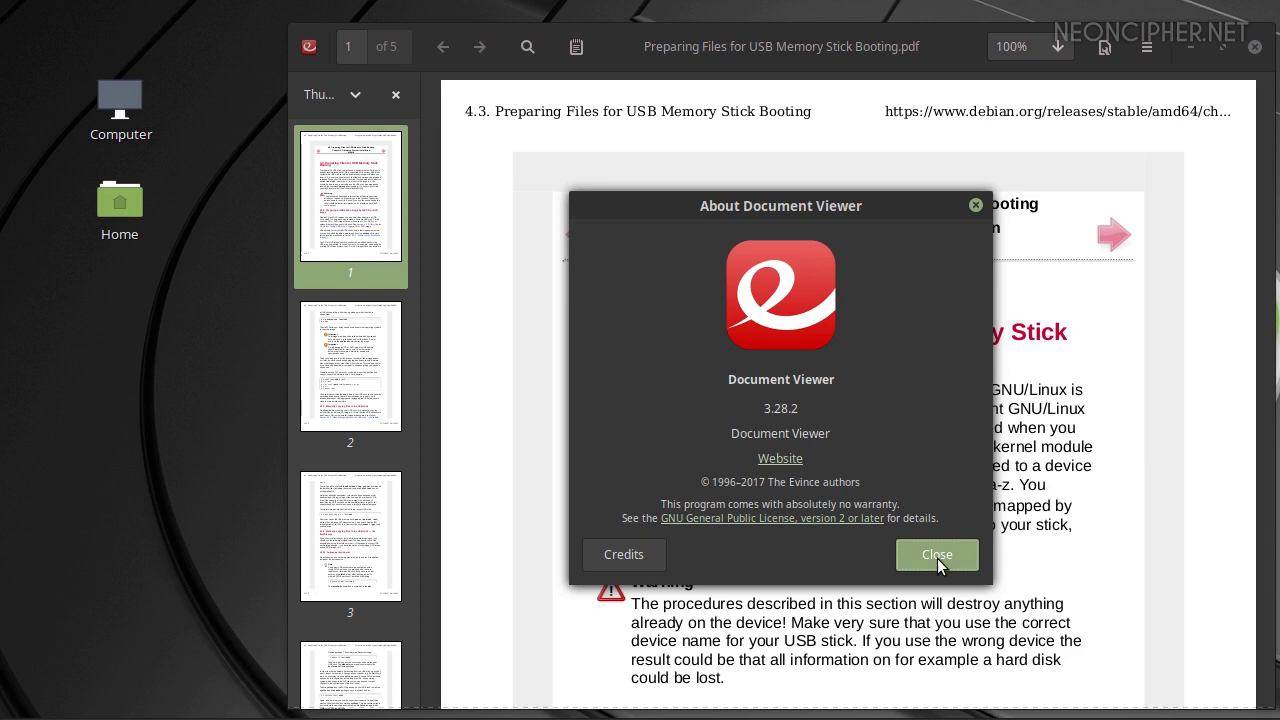
# Close the About window, toggle the annotations bar, and select then clear all text
pyautogui.click(937, 556)
pyautogui.click(577, 47)
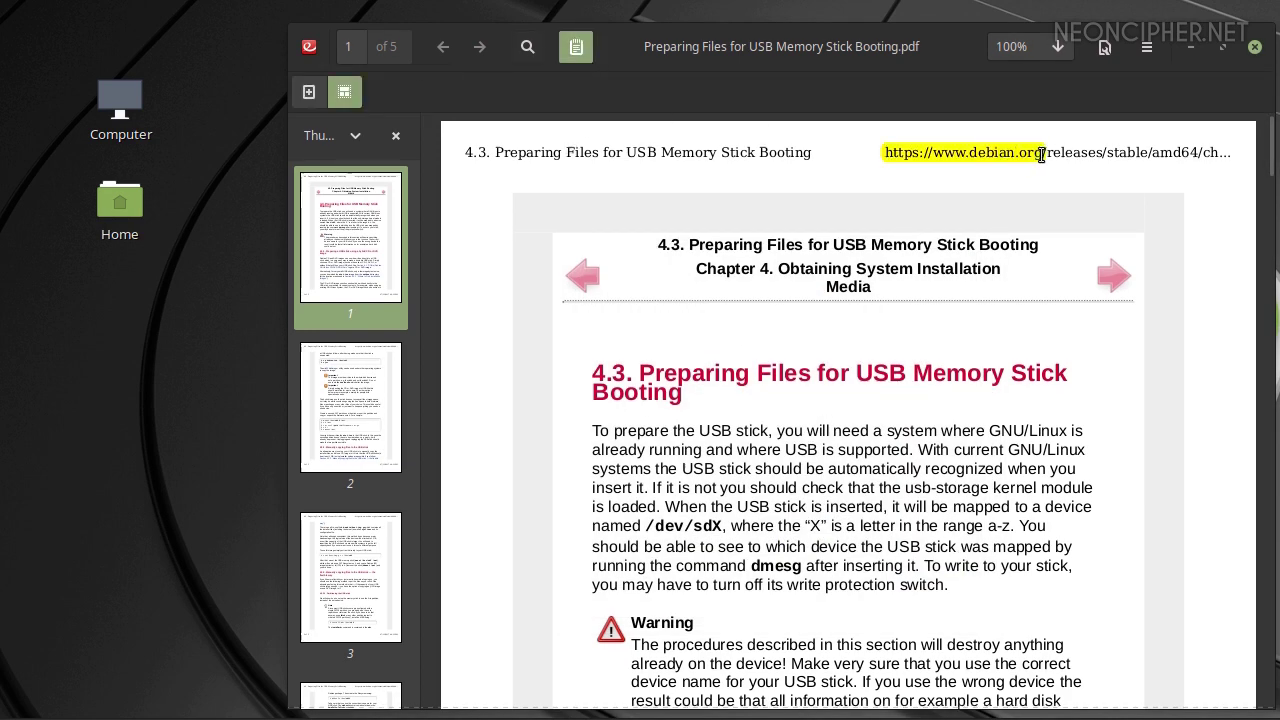
pyautogui.click(580, 48)
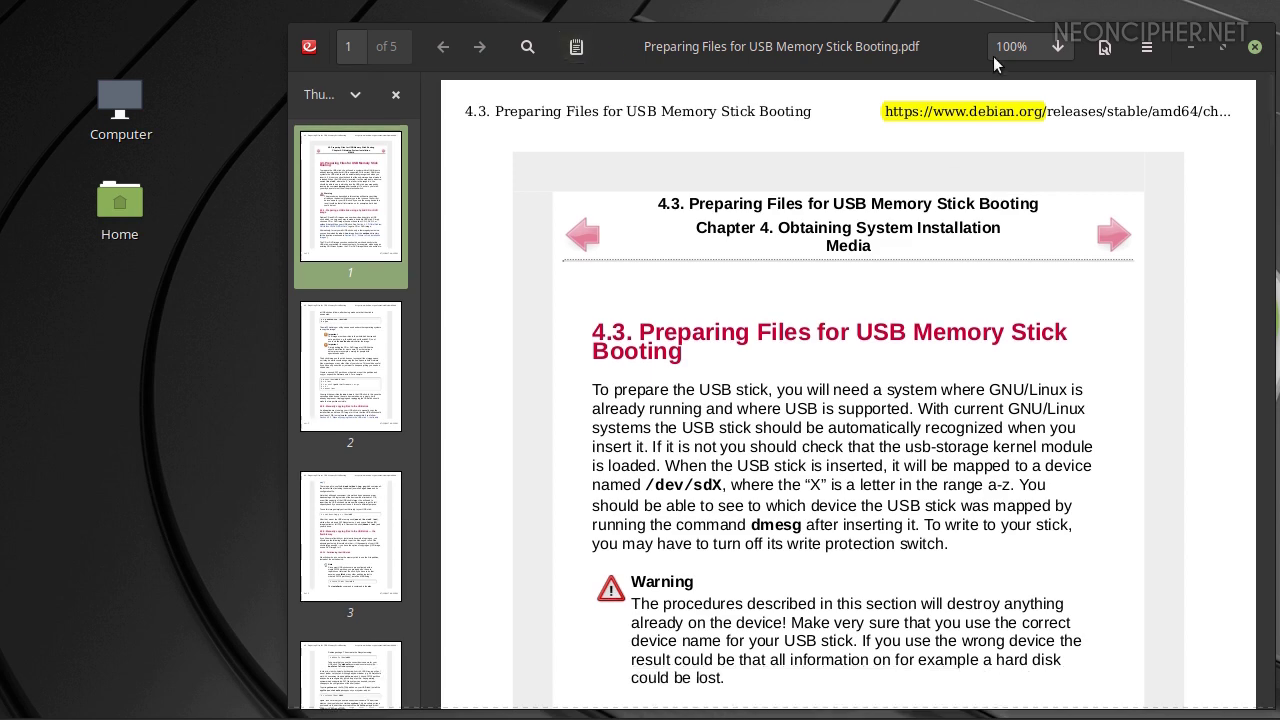
pyautogui.click(1112, 50)
pyautogui.click(1095, 304)
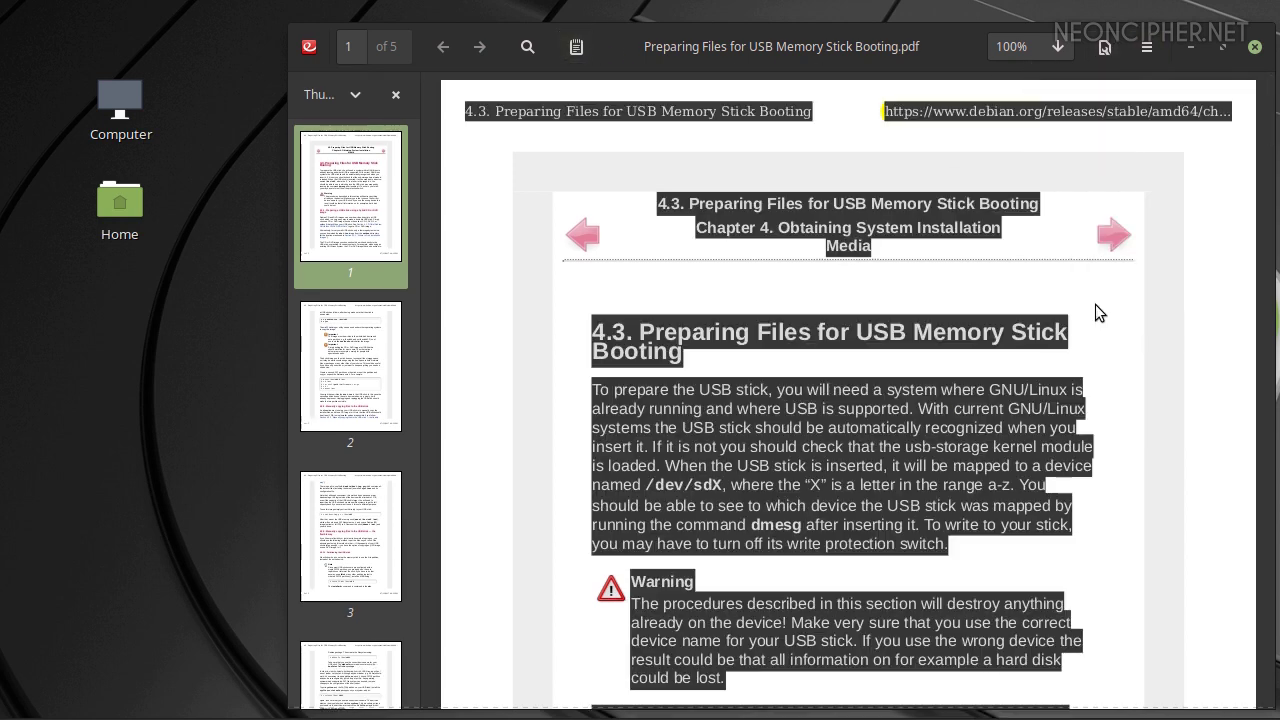
pyautogui.click(1202, 180)
# Turn on Inverted Colors for the PDF
pyautogui.click(1105, 47)
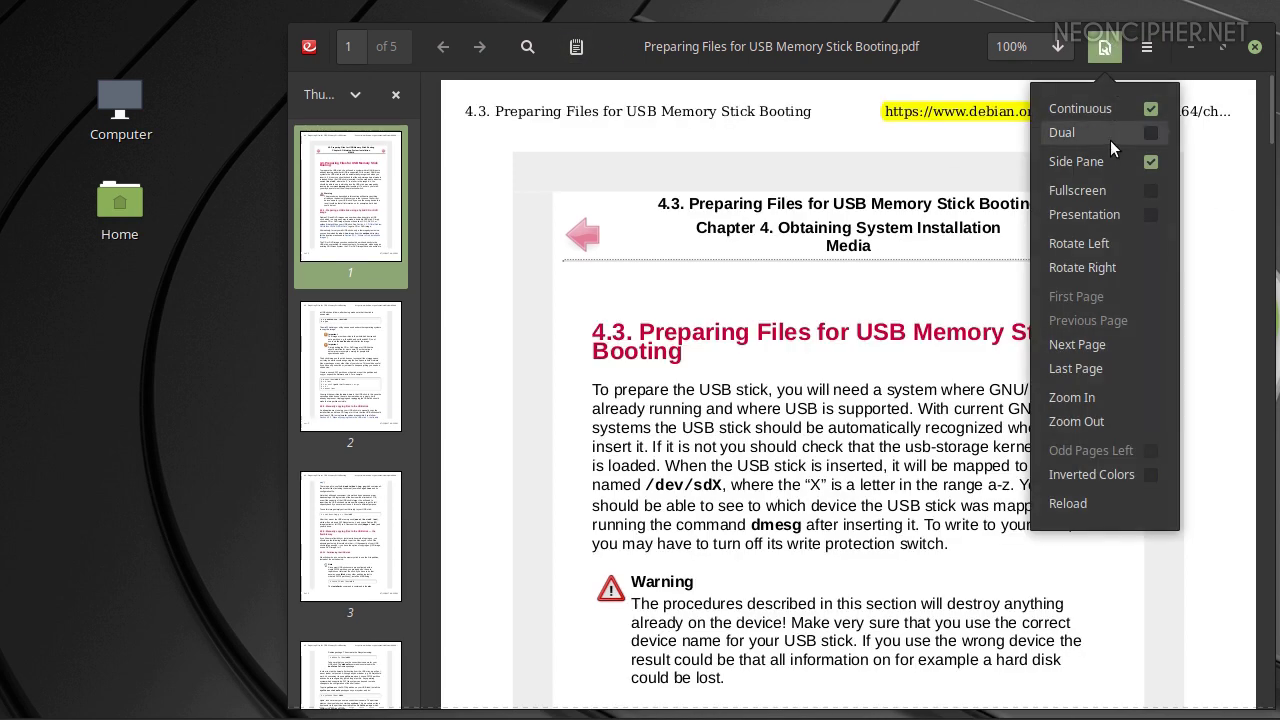
pyautogui.click(1112, 468)
pyautogui.click(1222, 238)
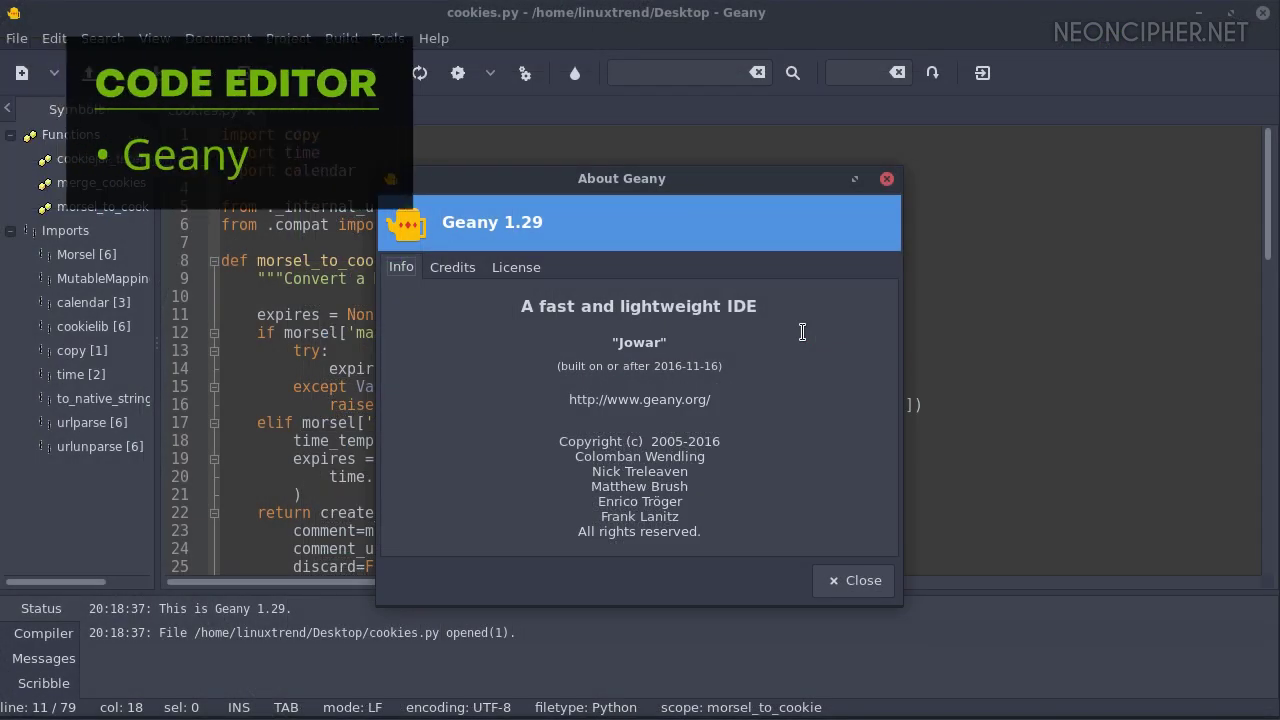
# Close the About window and select the Spell Check plugin in the Plugin Manager
pyautogui.click(859, 578)
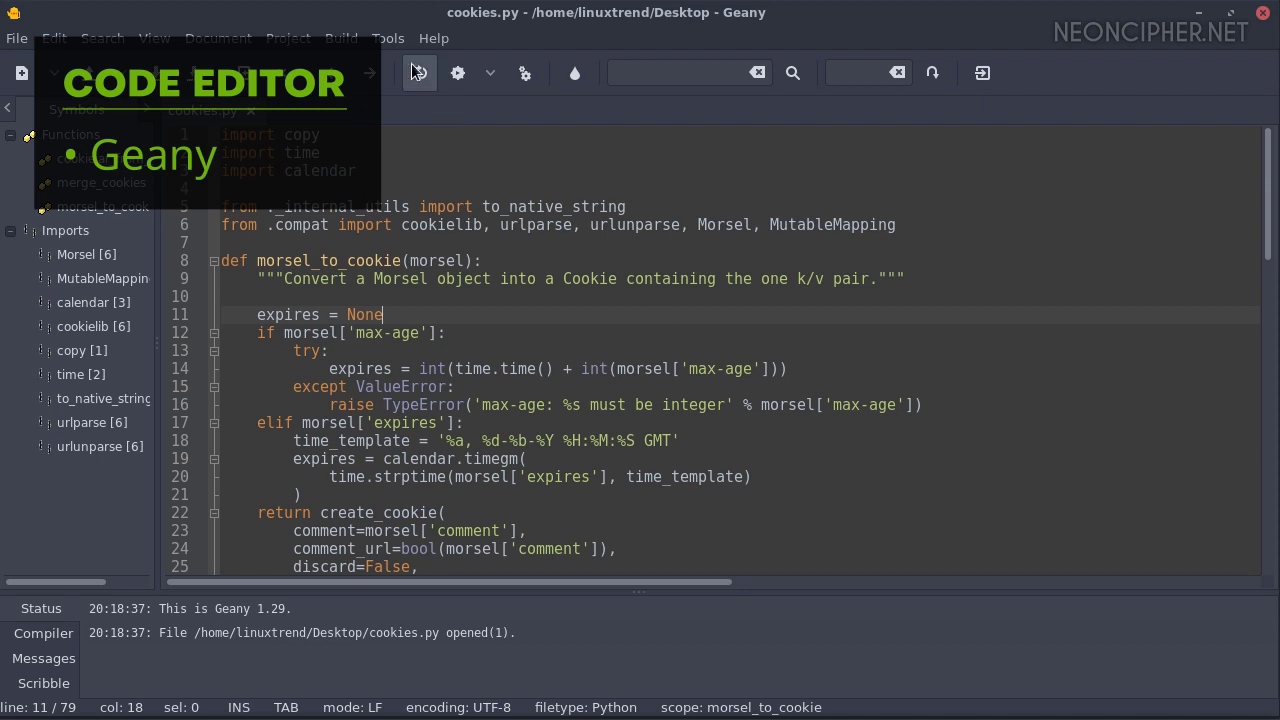
pyautogui.click(388, 38)
pyautogui.click(414, 220)
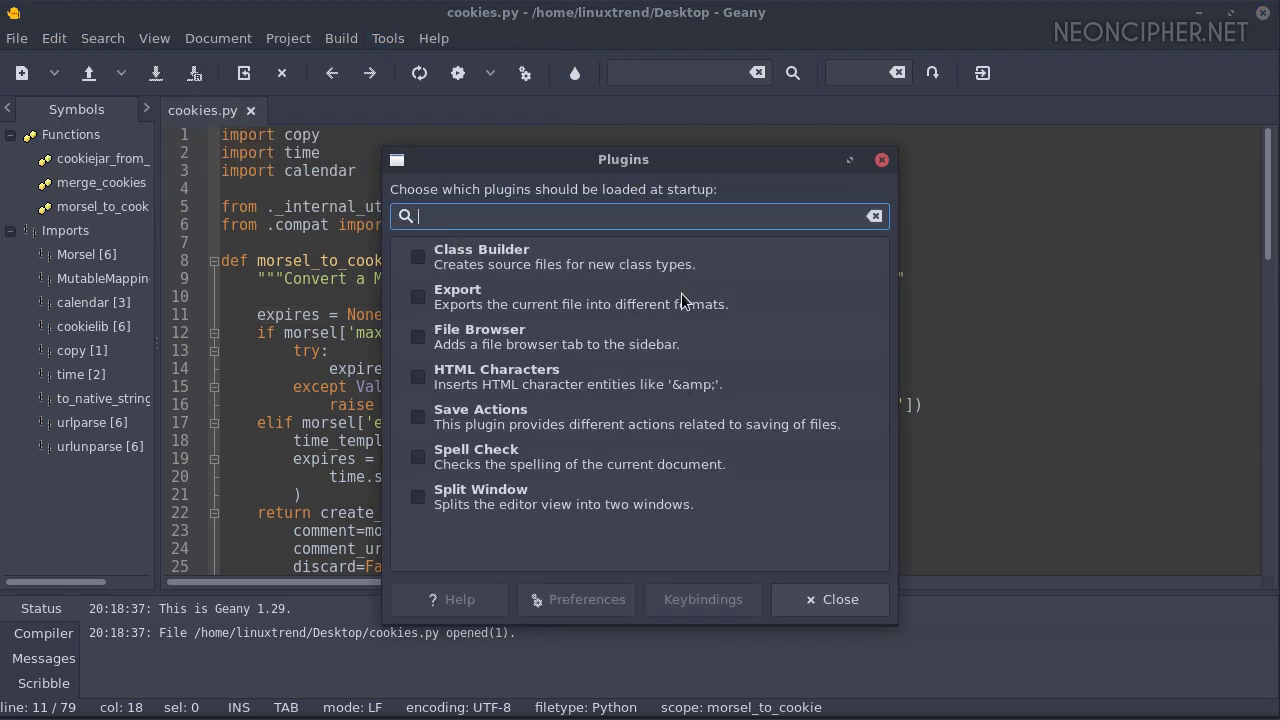
pyautogui.click(460, 457)
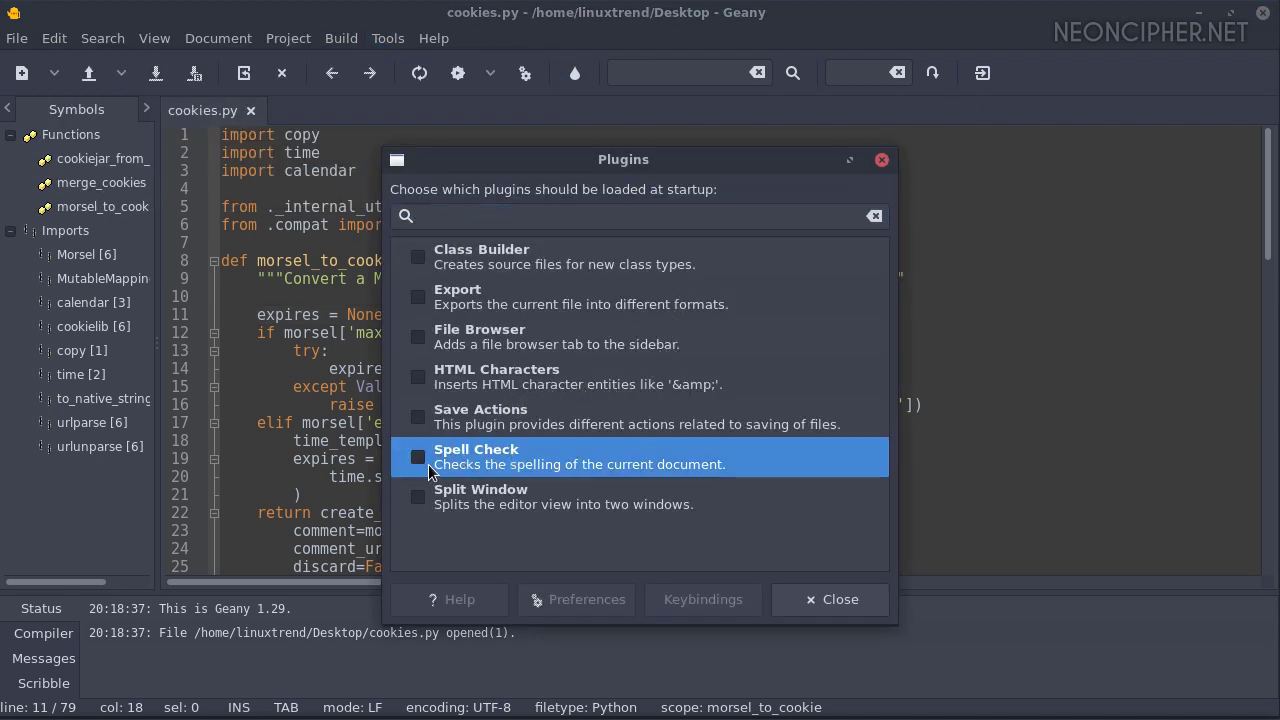
pyautogui.click(809, 597)
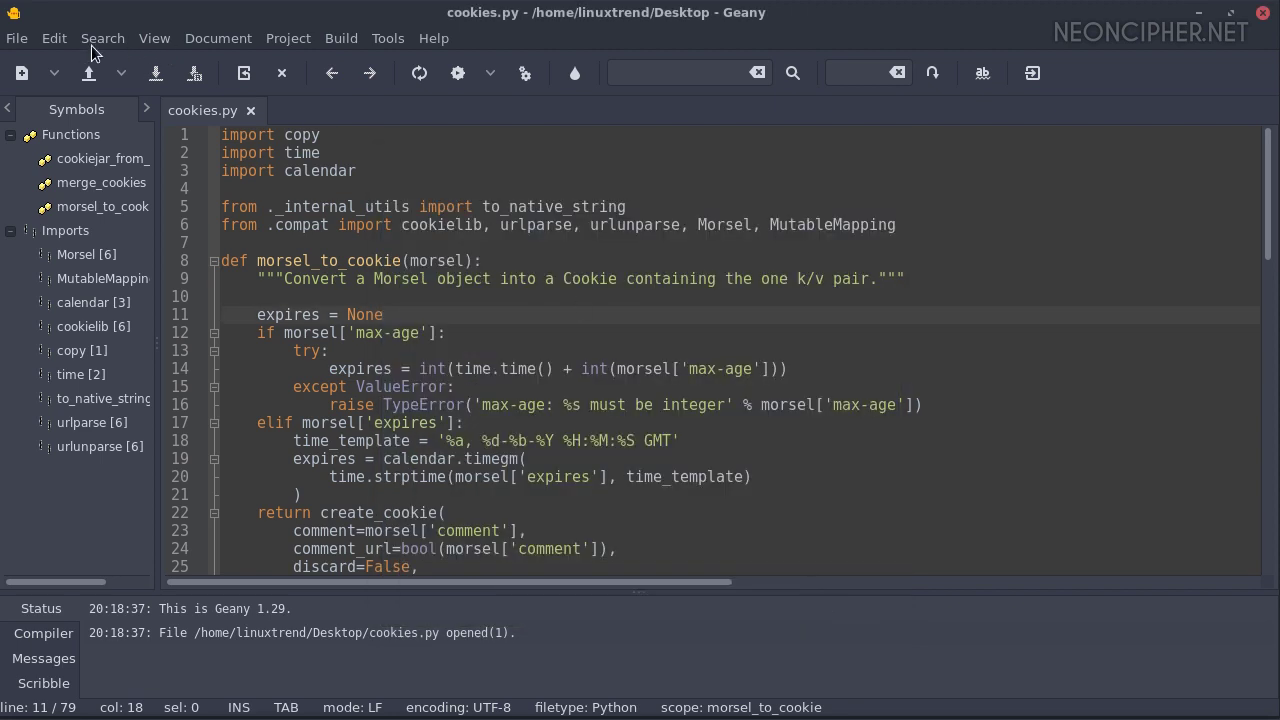
# Show the Editor indentation settings in Geany's Preferences
pyautogui.click(54, 38)
pyautogui.click(115, 466)
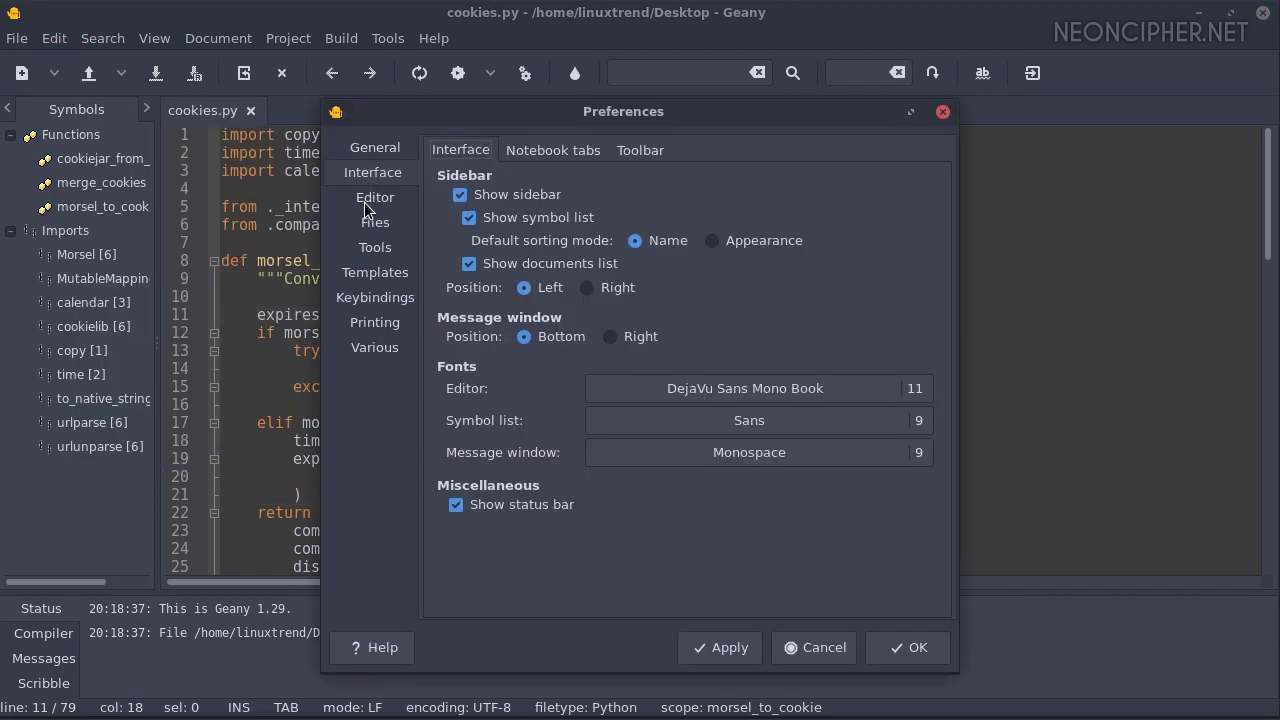
pyautogui.click(370, 199)
pyautogui.click(528, 152)
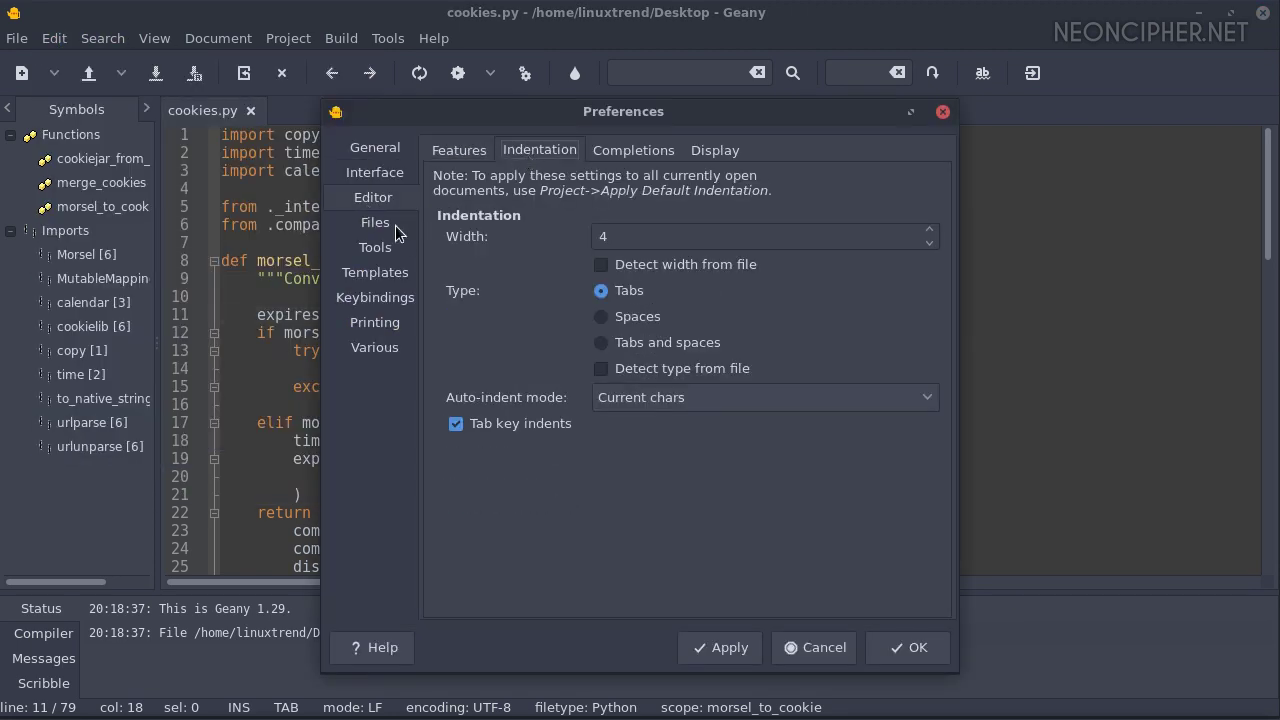